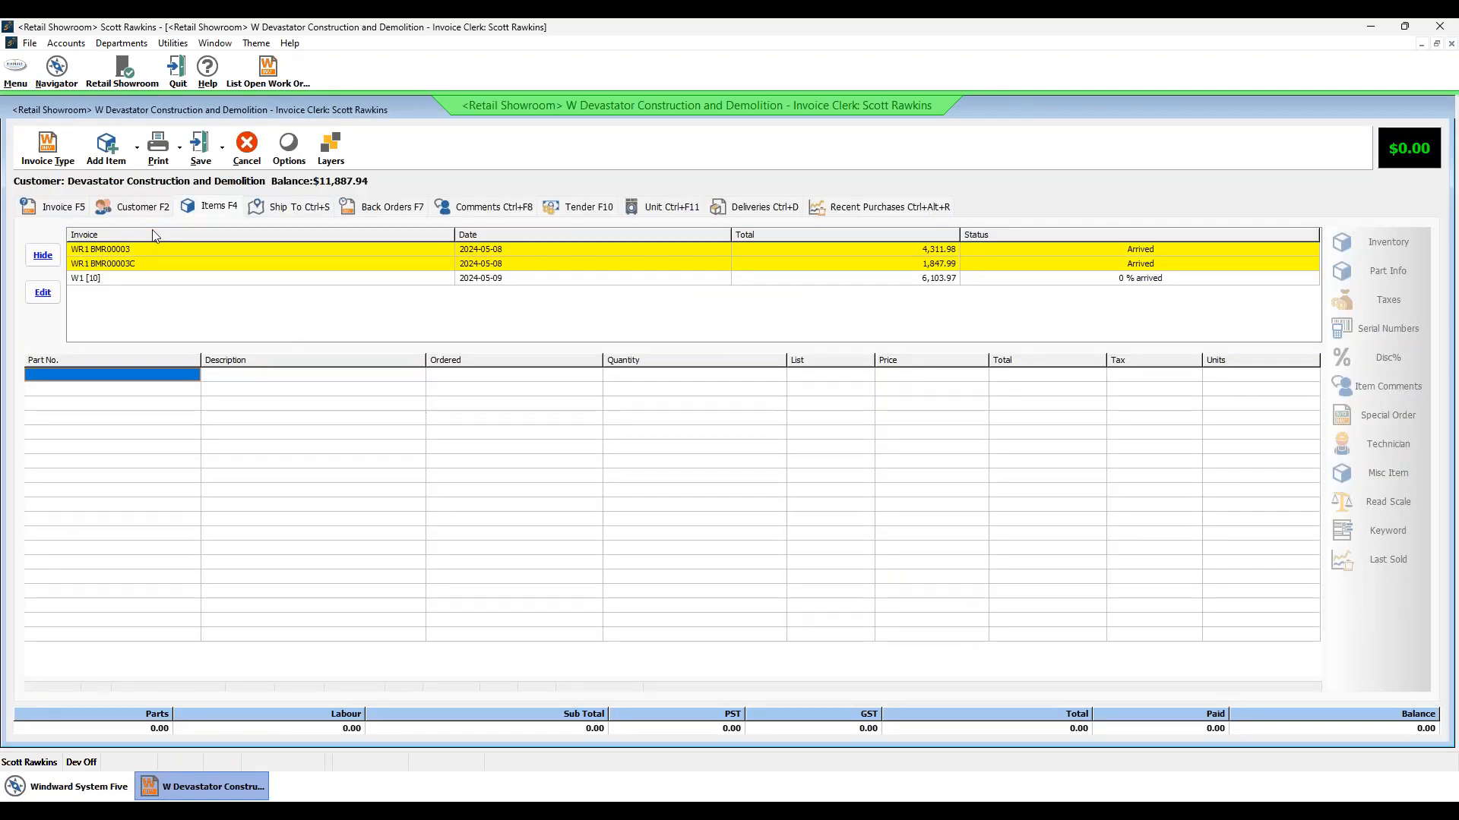
Step: Start adding items to the work order and limit the part search to the Refrigerators sub category under Appliances
{"action": "left_click", "coordinate": [107, 146]}
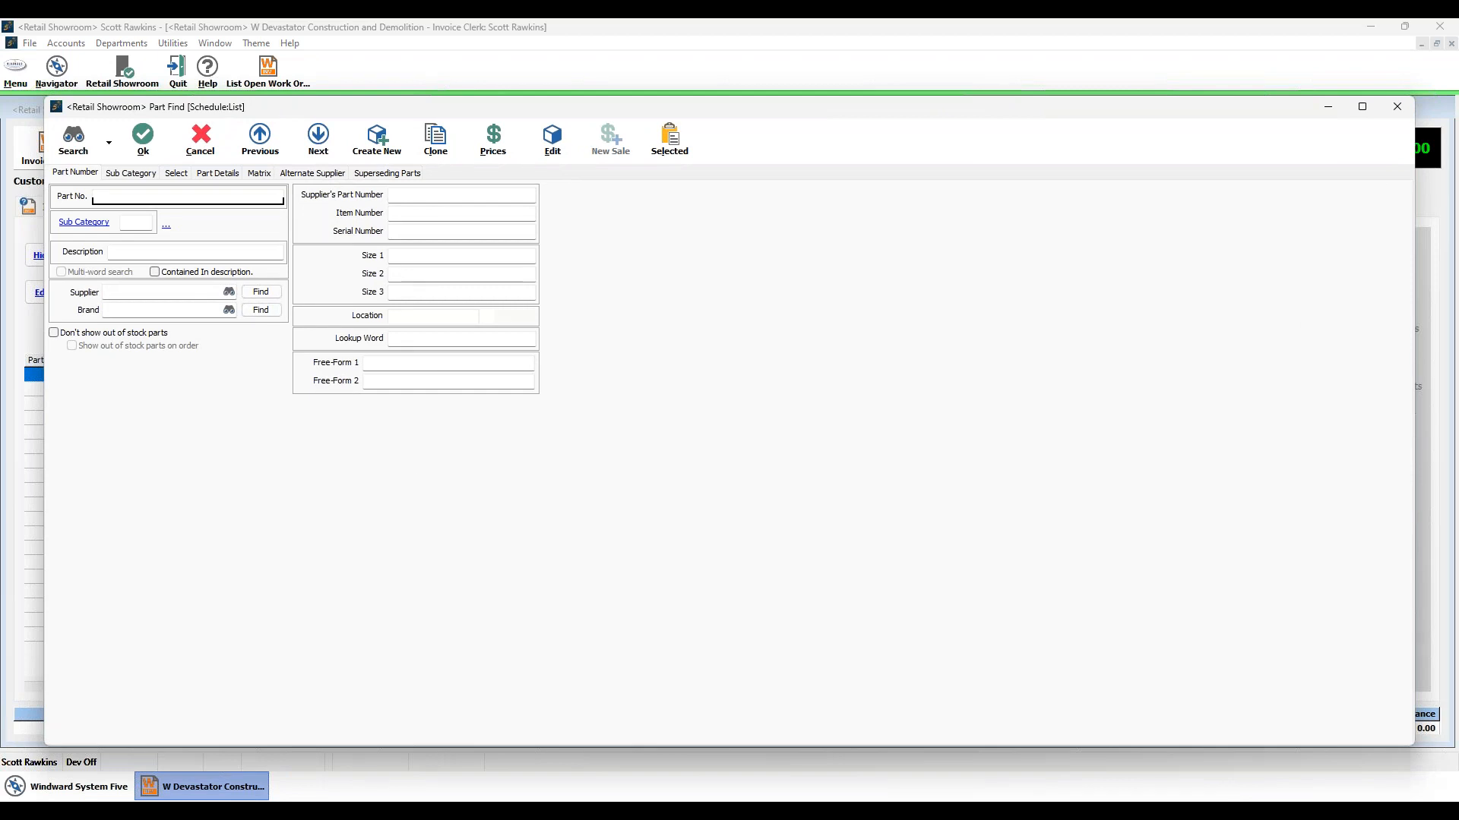
{"action": "left_click", "coordinate": [83, 221]}
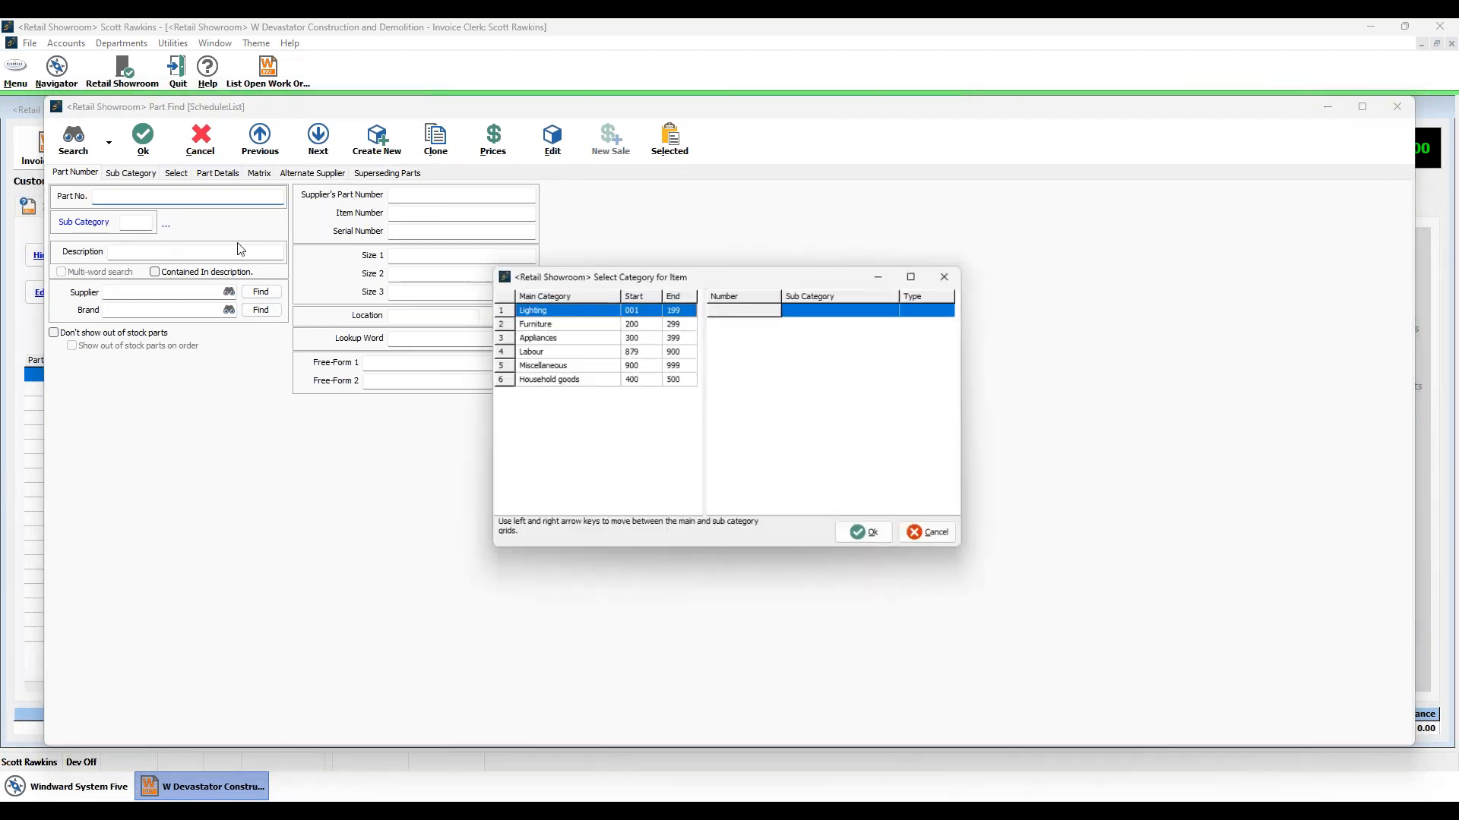
{"action": "left_click", "coordinate": [542, 324]}
{"action": "left_click", "coordinate": [554, 340]}
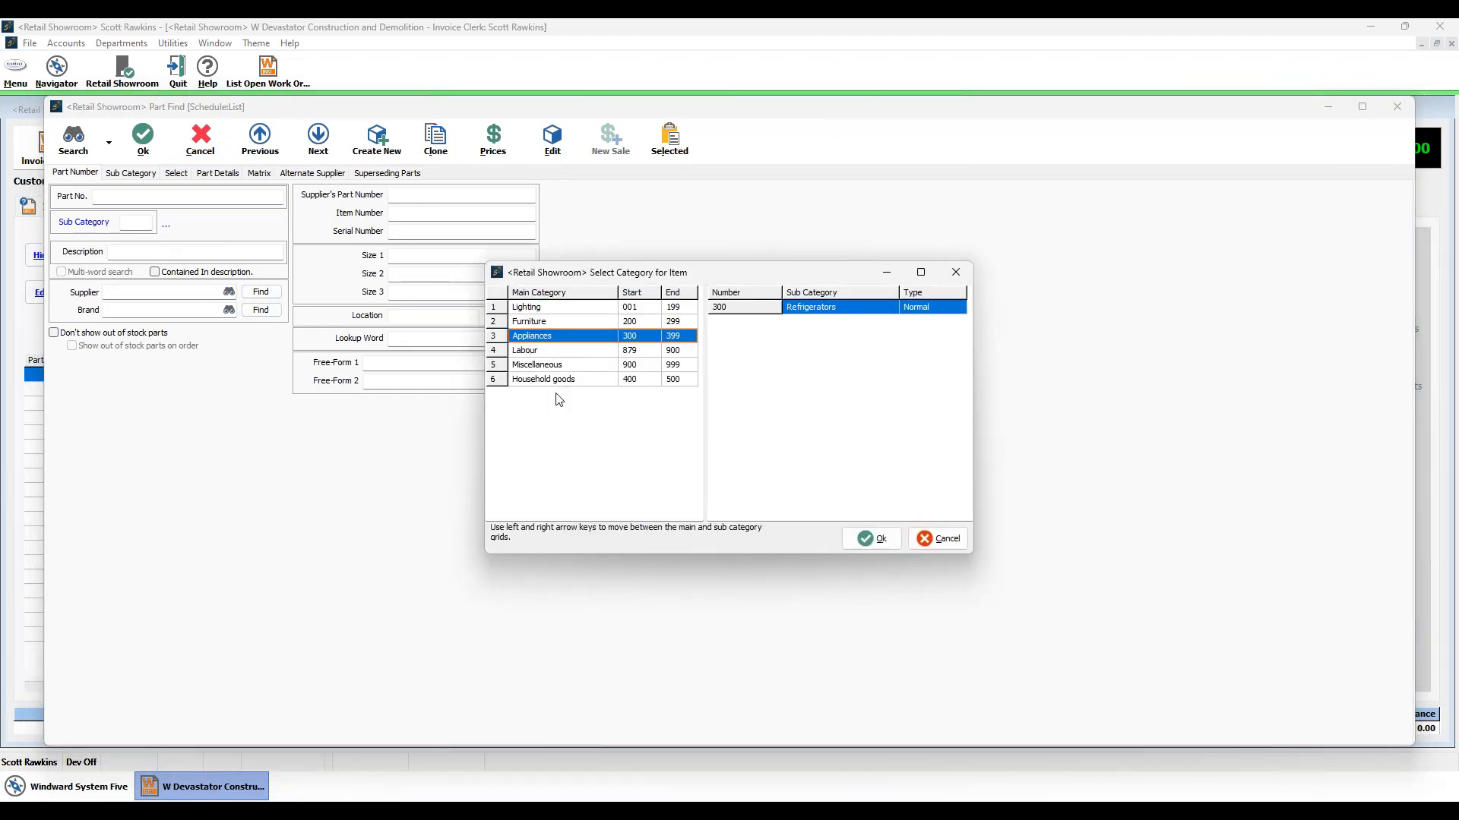
{"action": "left_click", "coordinate": [879, 544]}
Step: Select parts WUR35X24HZ, WUW55X24HS, WZC5216LW and WZF79R20DW together and add them to the work order
{"action": "left_click", "coordinate": [201, 257]}
{"action": "left_click", "coordinate": [191, 320]}
{"action": "left_click", "coordinate": [189, 399]}
{"action": "left_click", "coordinate": [213, 481]}
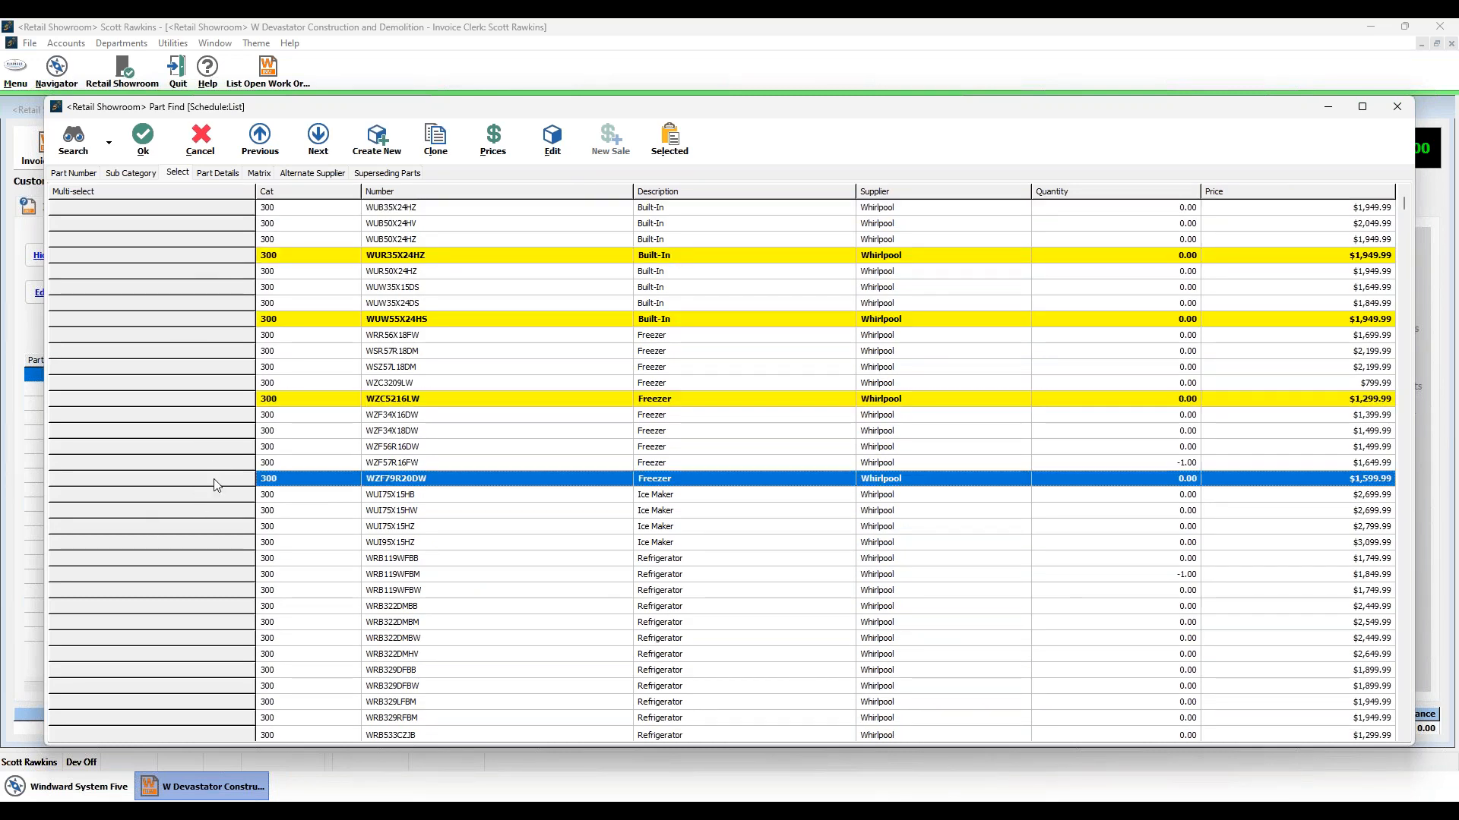
{"action": "left_click", "coordinate": [152, 137]}
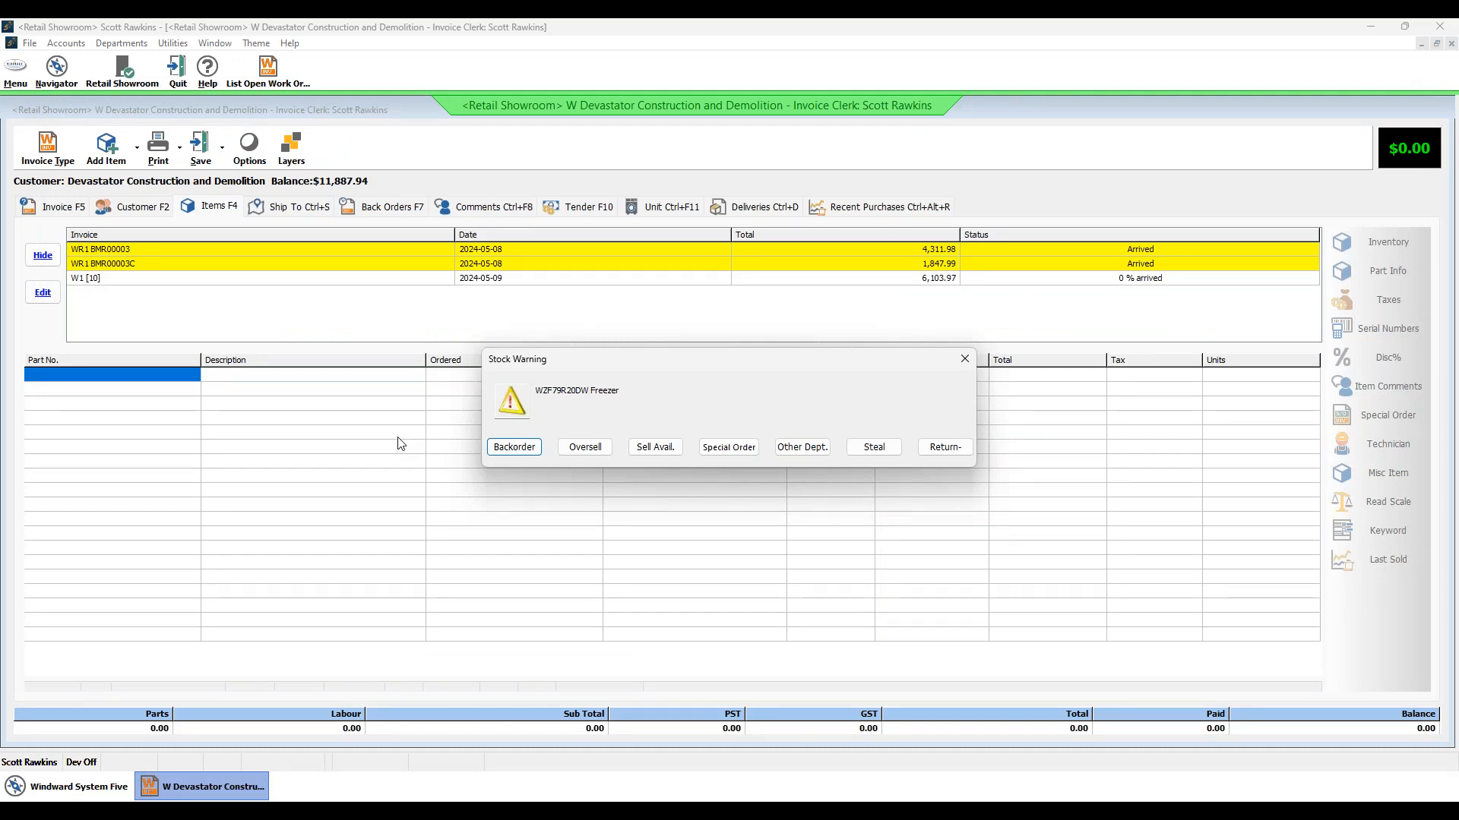
Step: Oversell freezers WZF79R20DW and WZC5216LW, and queue new special orders for built-ins WUW55X24HS and WUR35X24HZ
{"action": "left_click", "coordinate": [583, 449]}
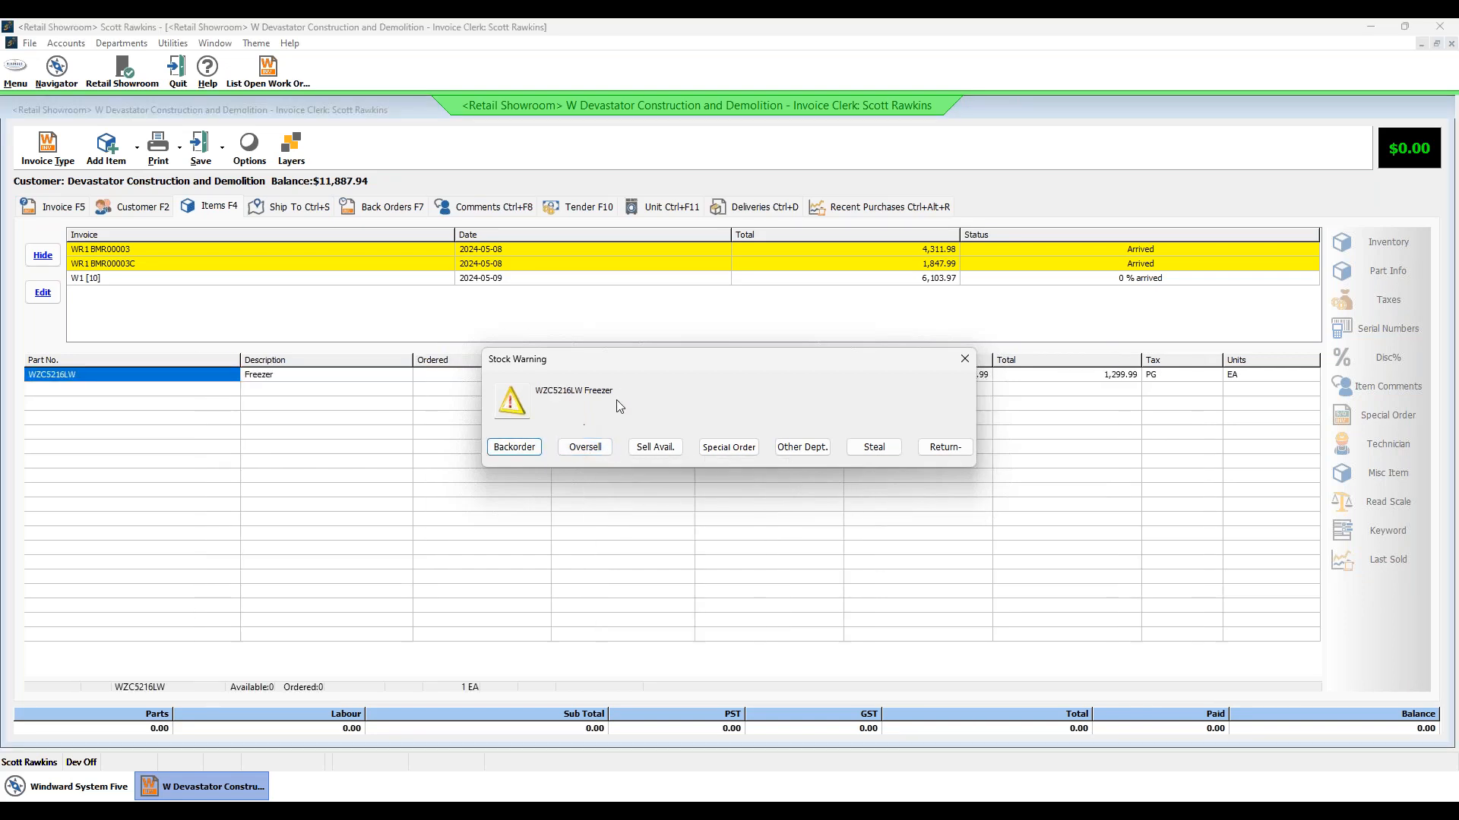
{"action": "left_click", "coordinate": [583, 449]}
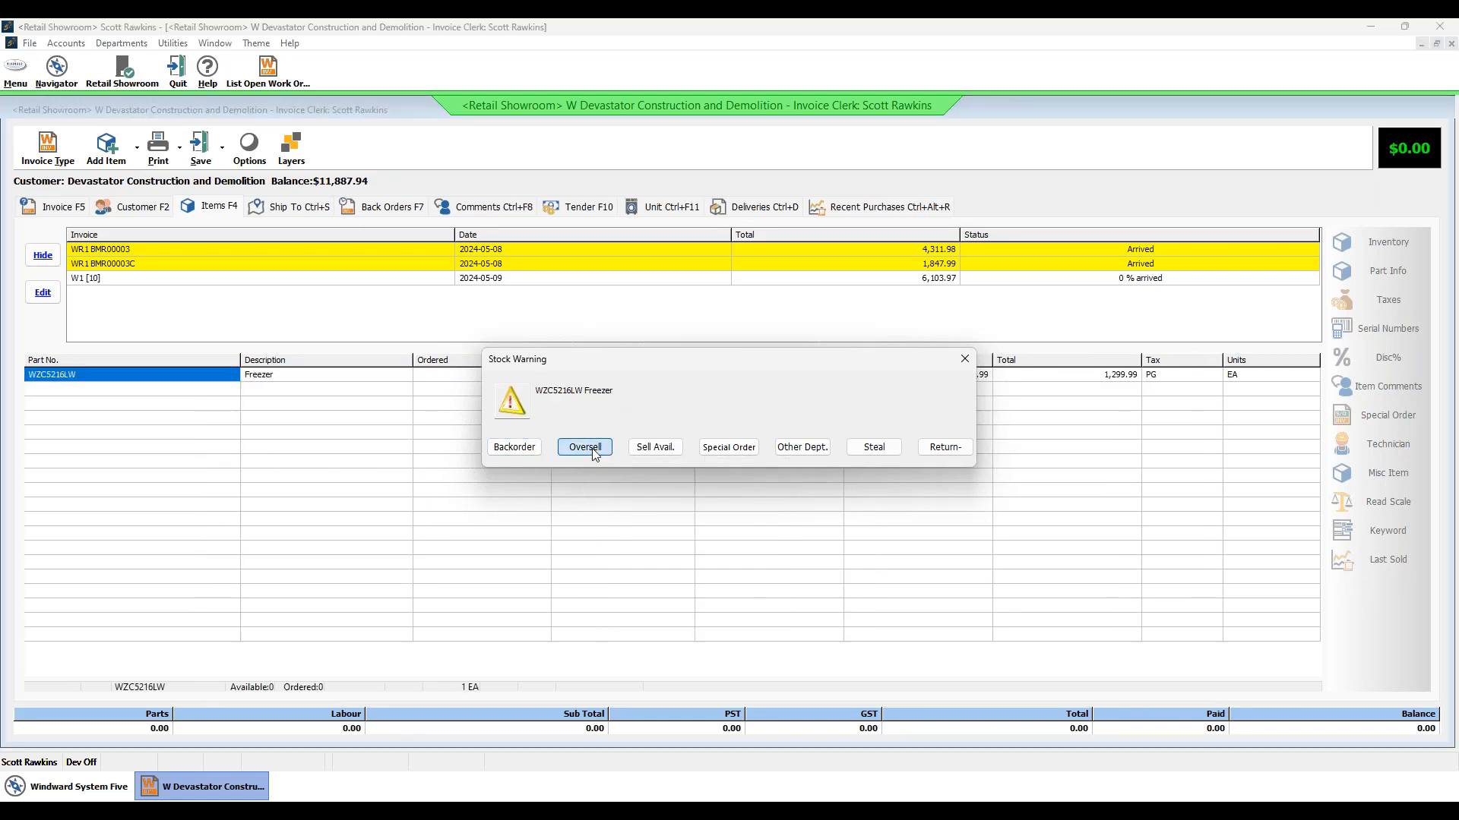
{"action": "left_click", "coordinate": [727, 447]}
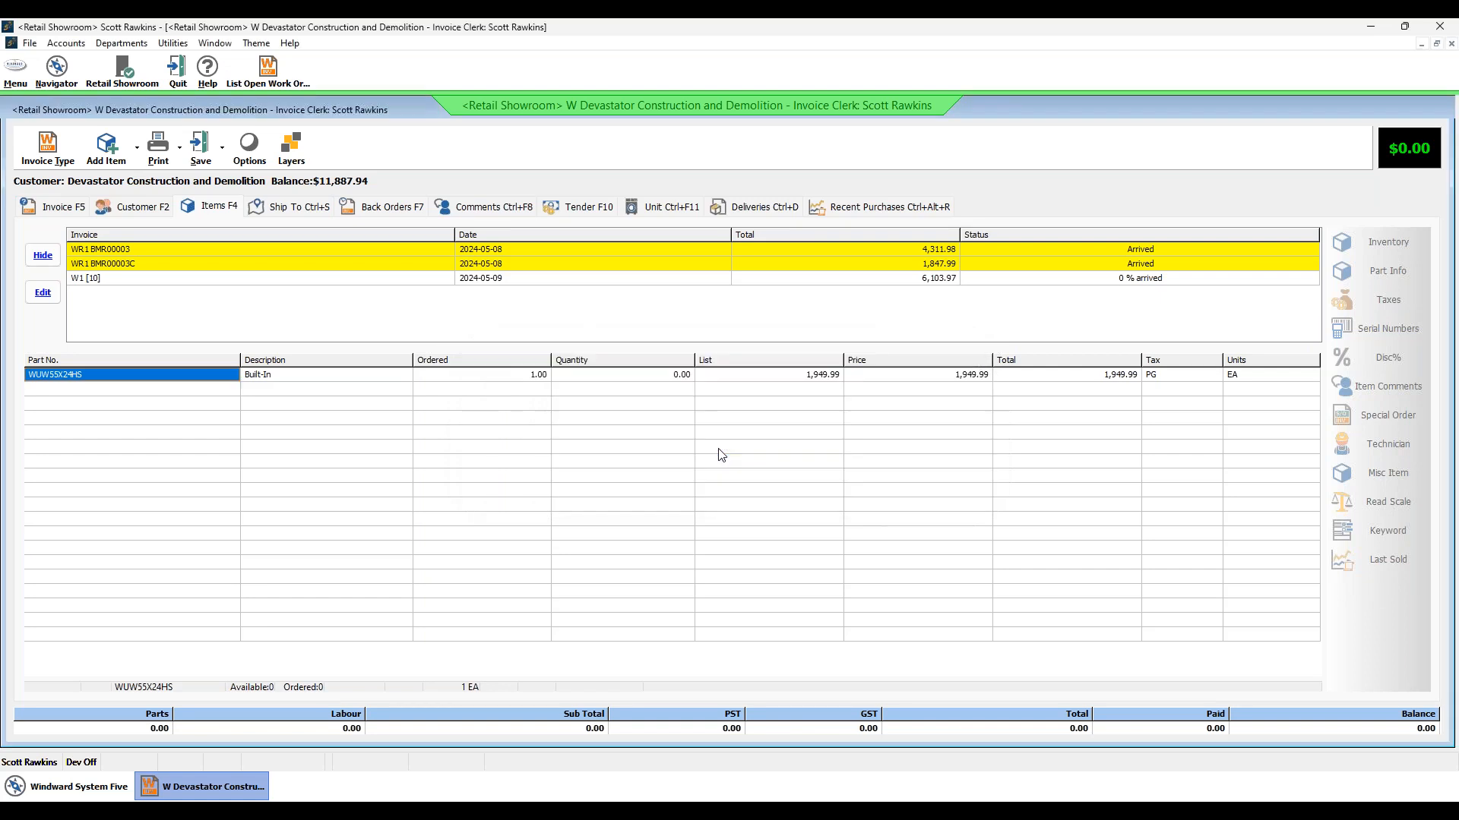
{"action": "left_click", "coordinate": [583, 511]}
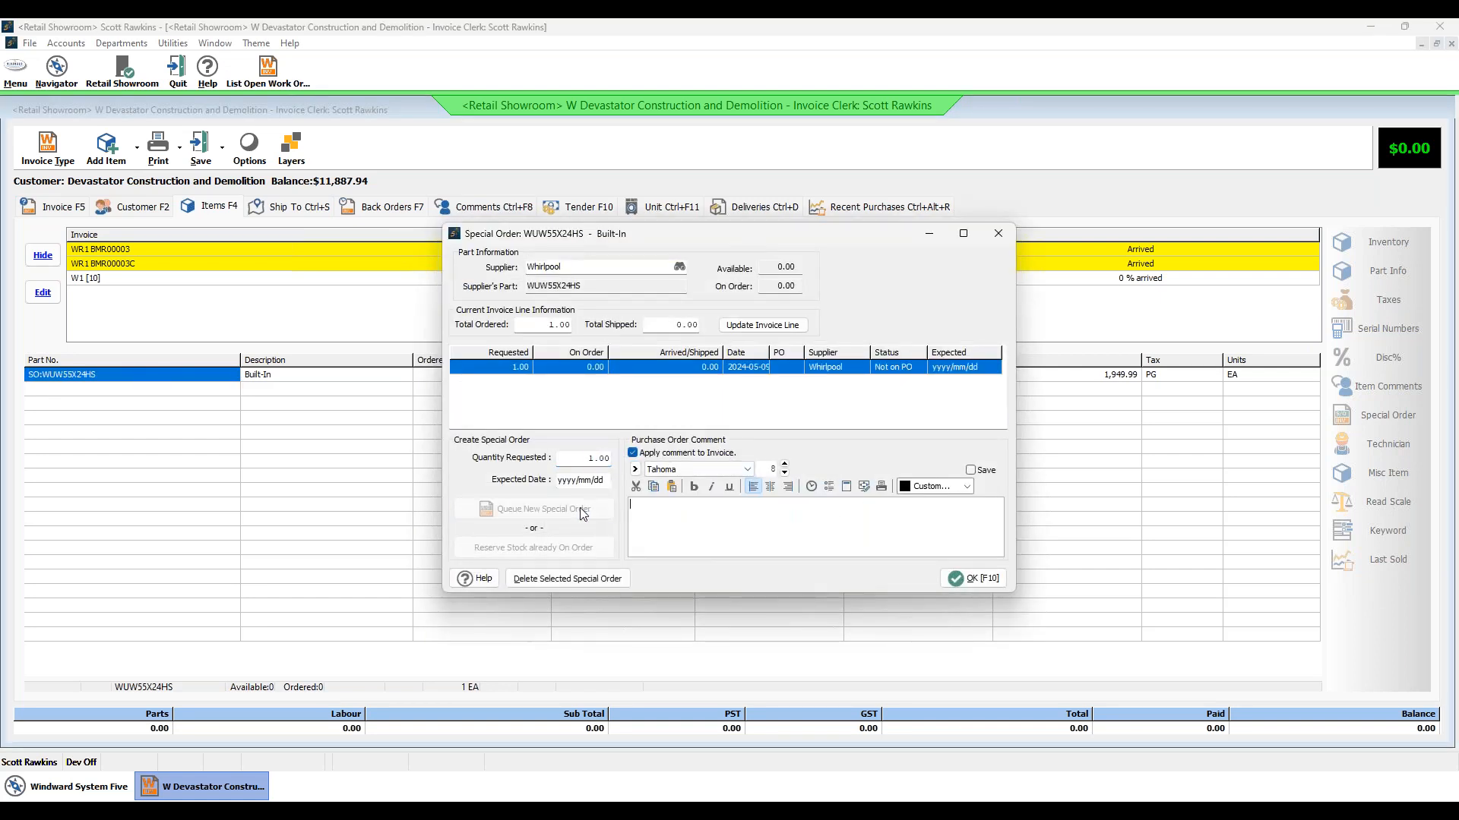
{"action": "left_click", "coordinate": [987, 589]}
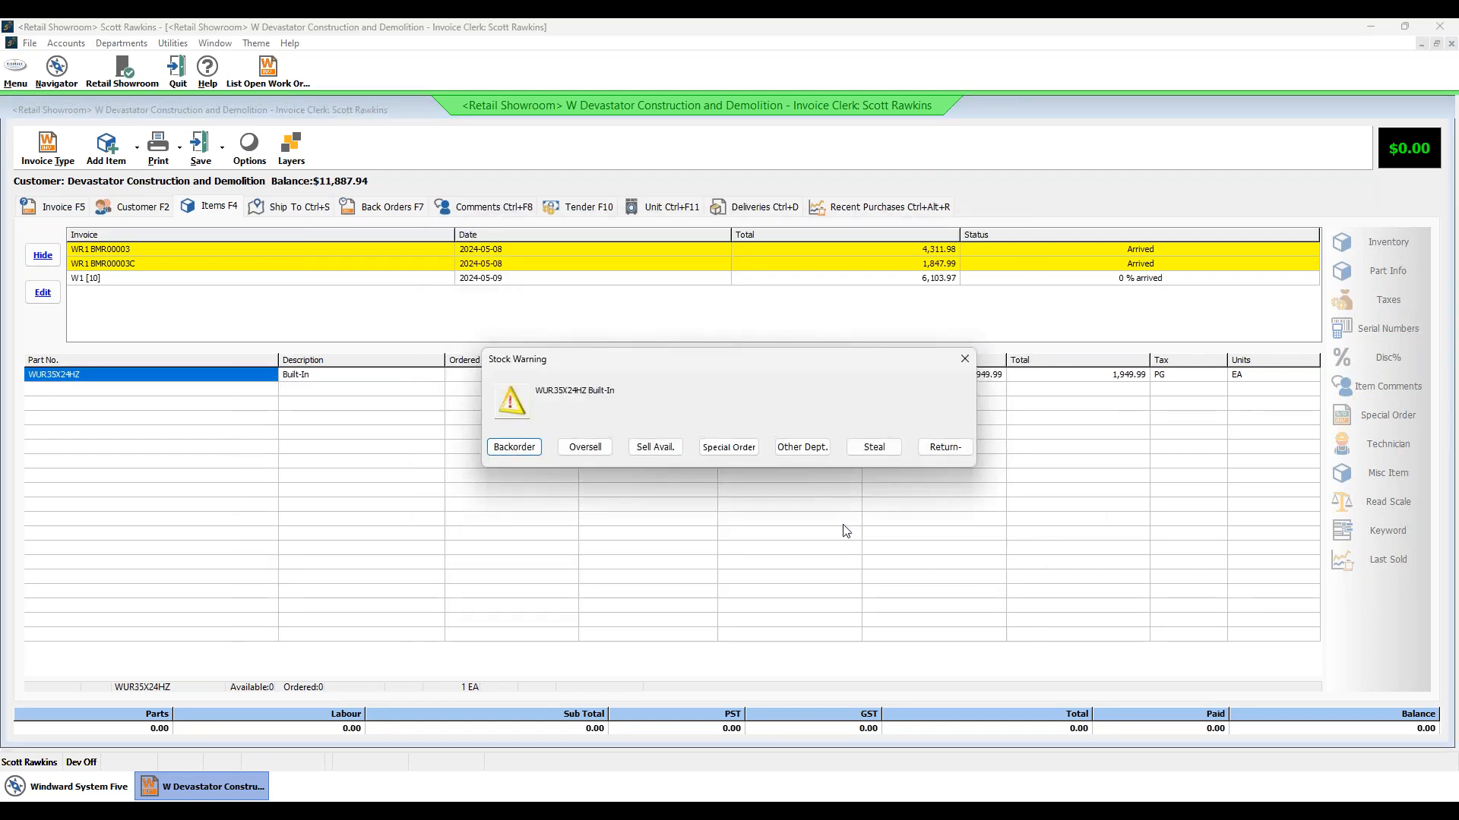
{"action": "left_click", "coordinate": [727, 448]}
{"action": "left_click", "coordinate": [583, 509]}
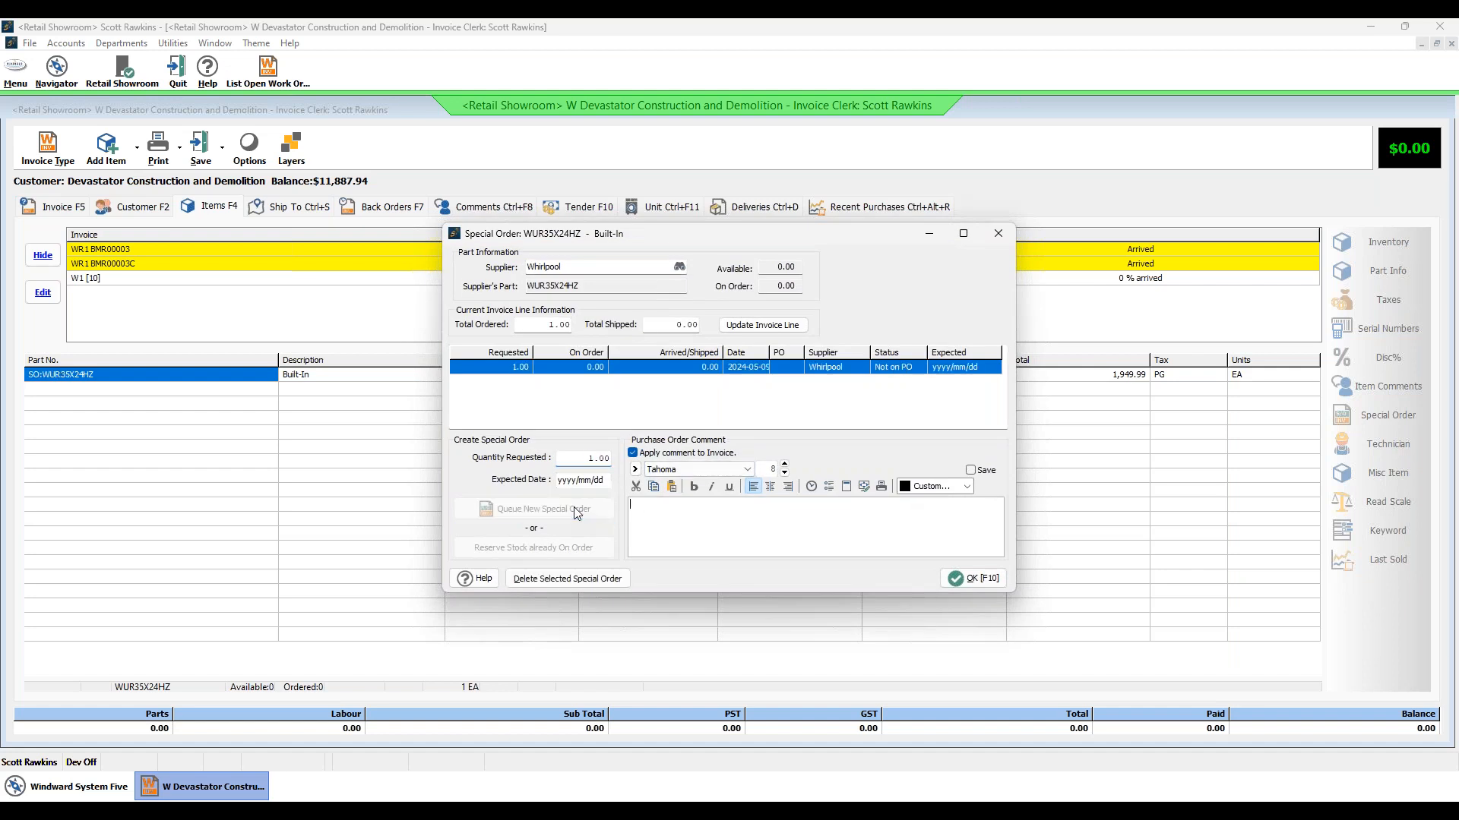
{"action": "left_click", "coordinate": [965, 578]}
{"action": "left_click", "coordinate": [372, 400]}
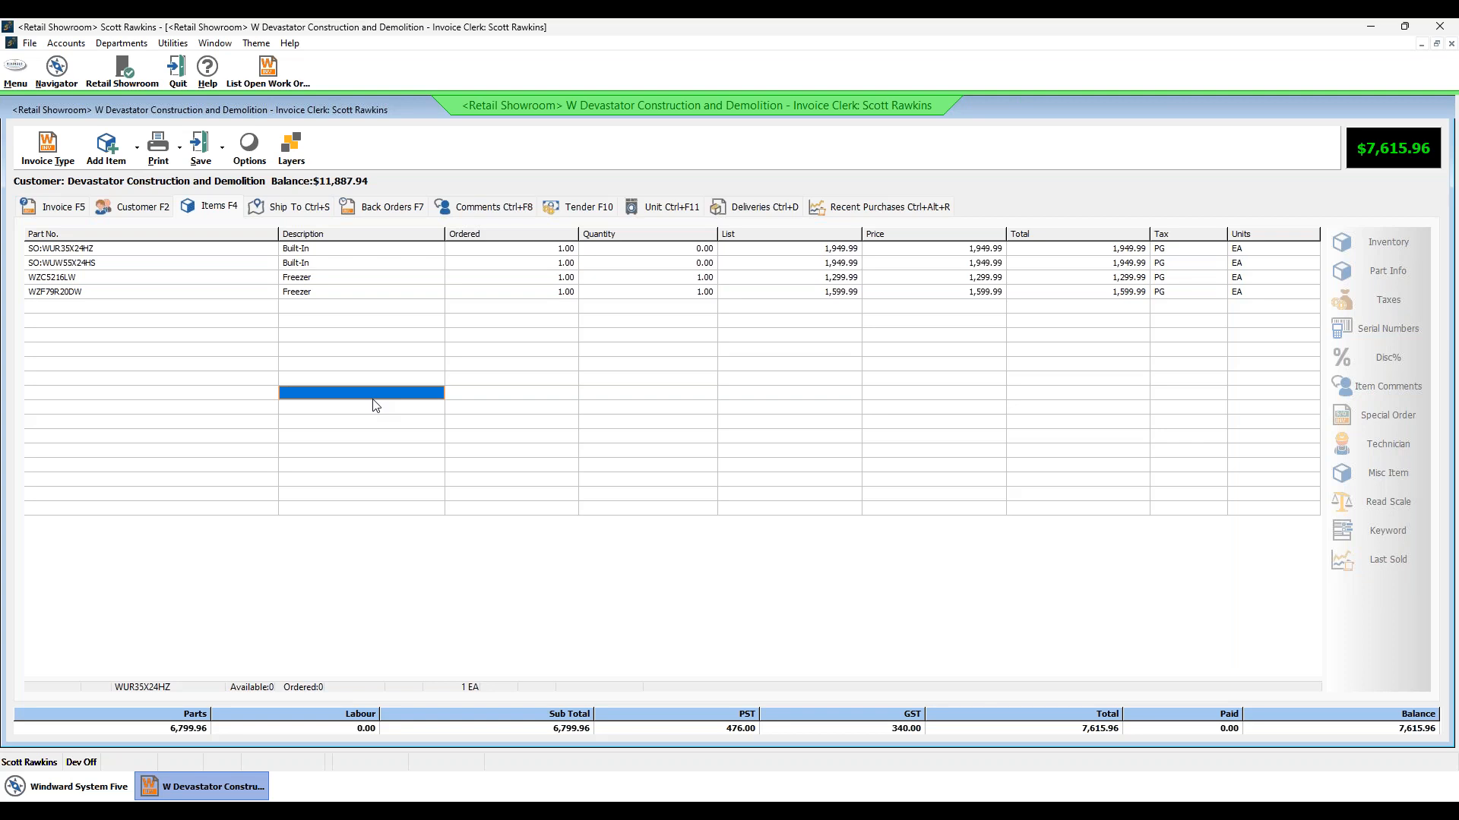
{"action": "left_click", "coordinate": [316, 278]}
{"action": "left_click", "coordinate": [319, 293]}
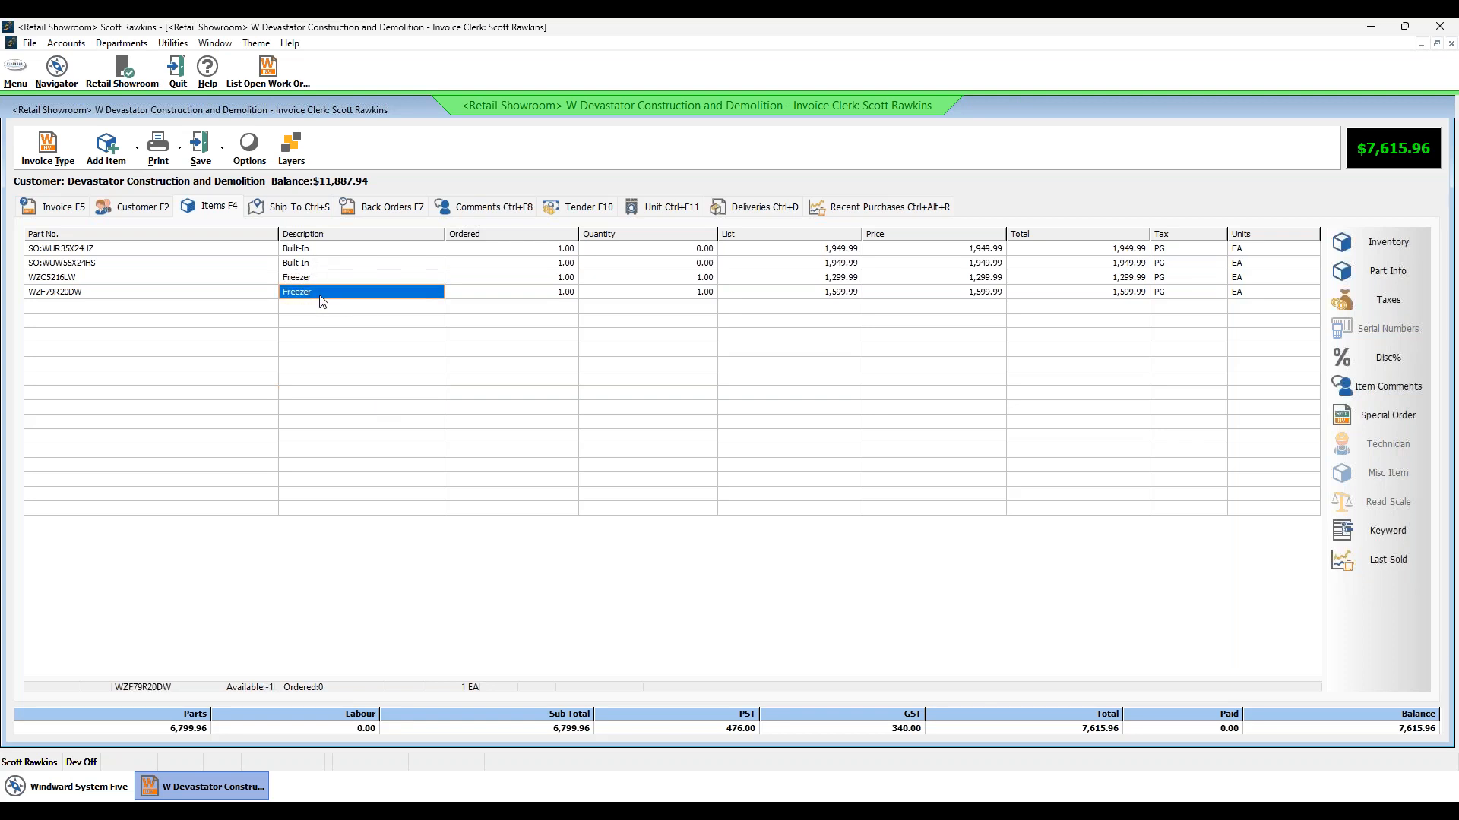
{"action": "left_click", "coordinate": [319, 264]}
{"action": "left_click", "coordinate": [317, 250]}
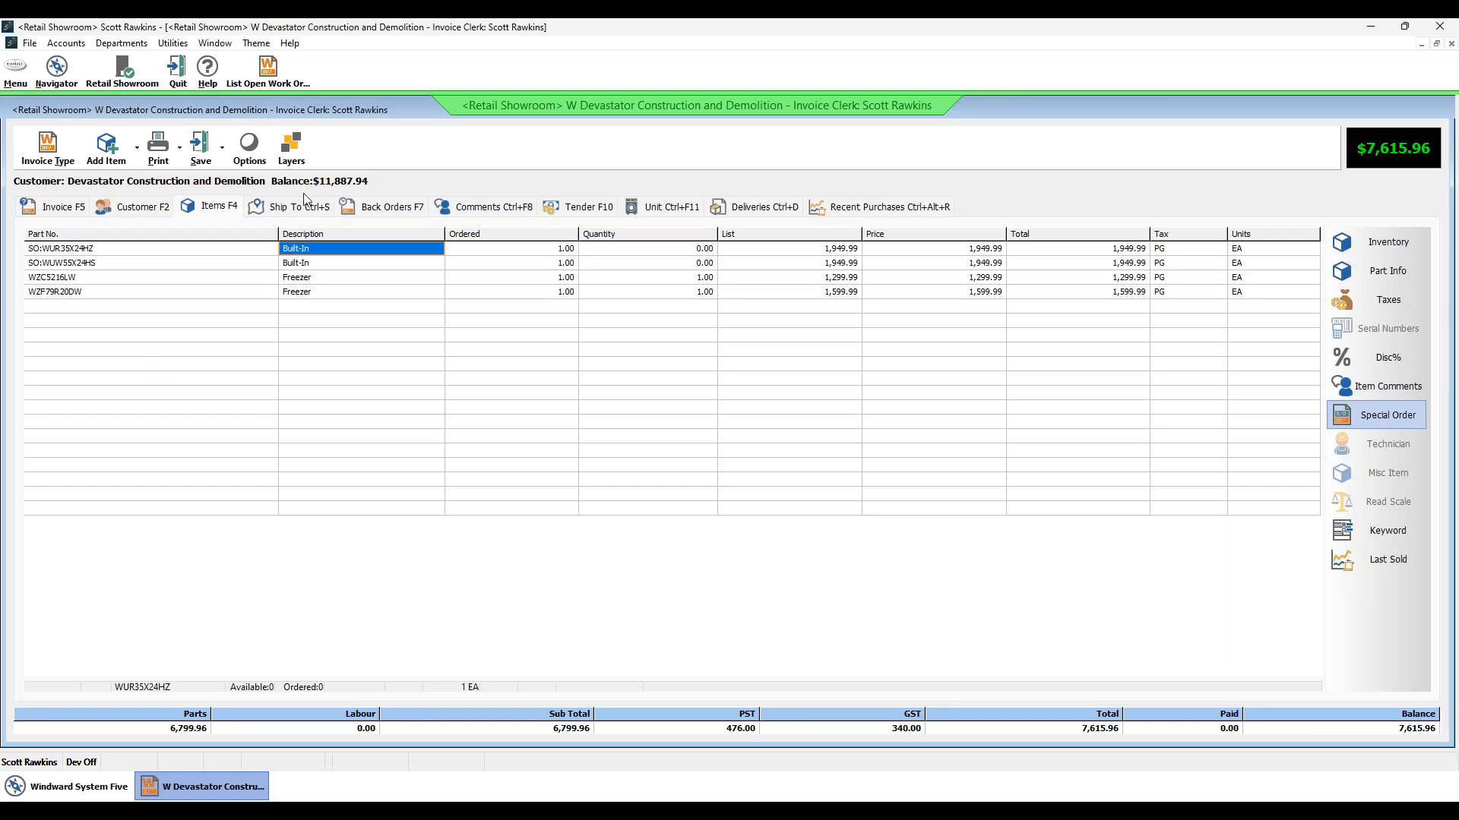
Step: Set the first contact in the alternate customer list as the work order's ship-to, and return to its items
{"action": "left_click", "coordinate": [287, 209]}
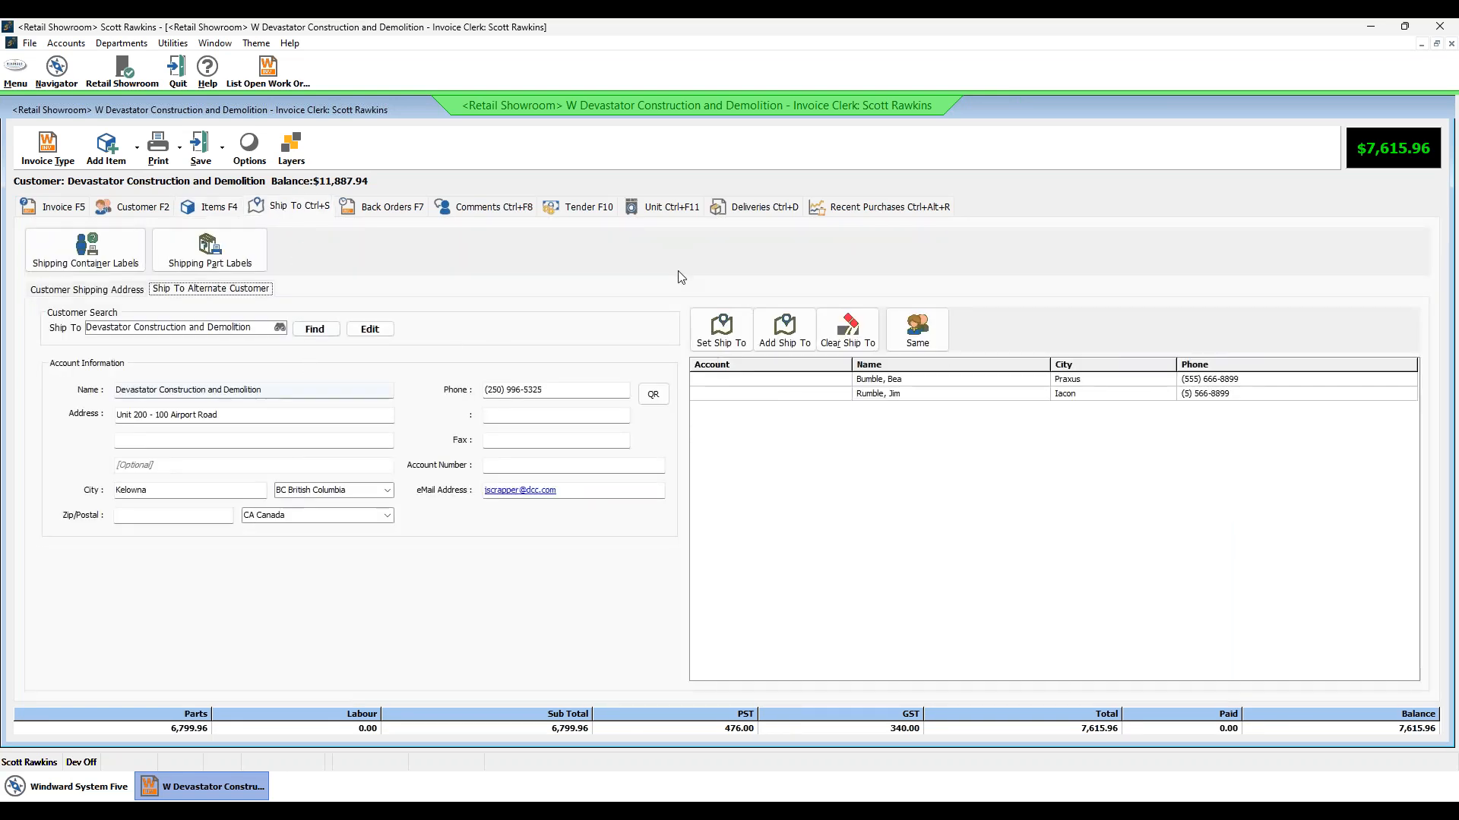
{"action": "left_click", "coordinate": [881, 381]}
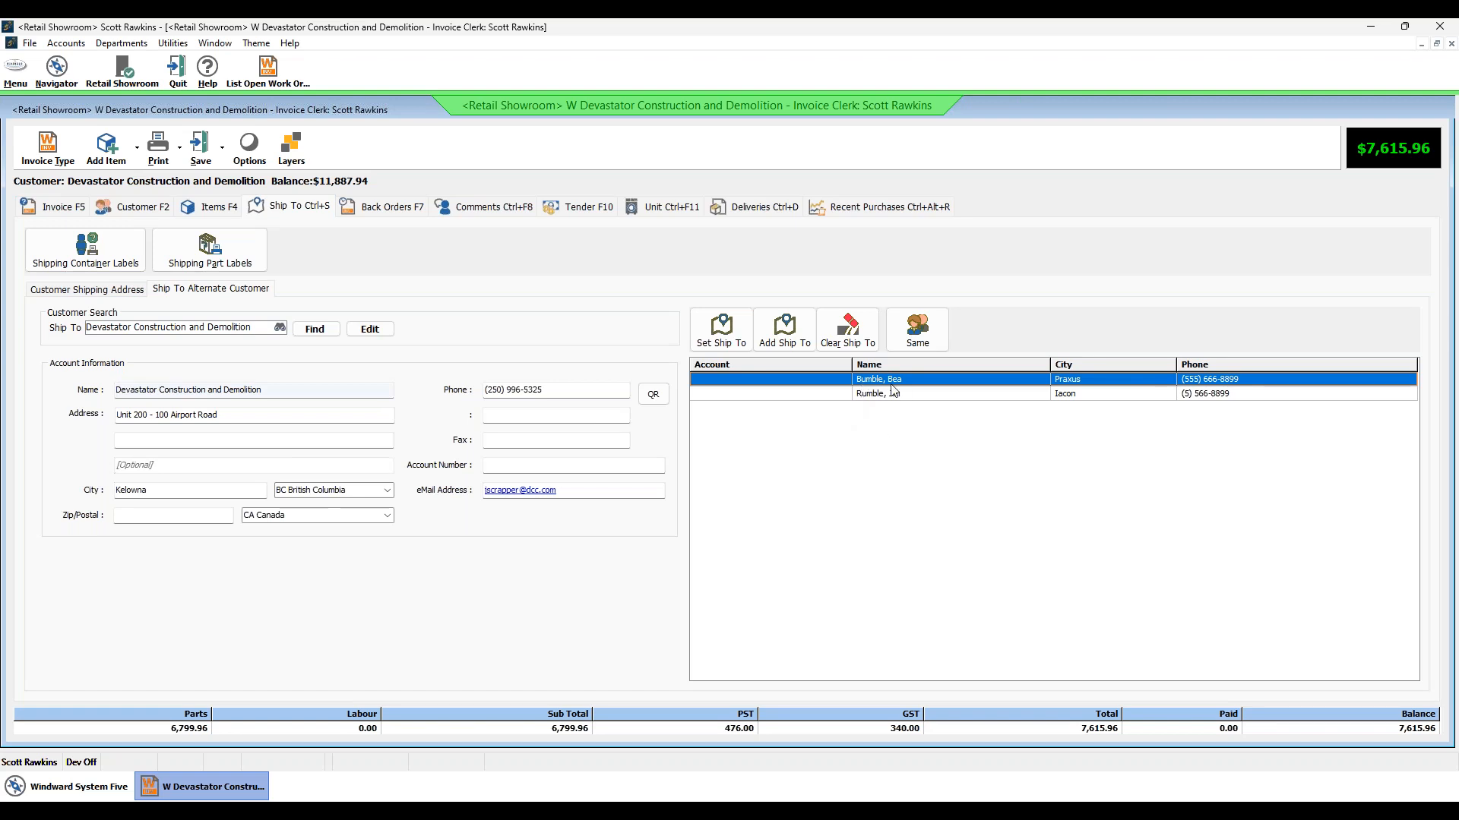
{"action": "left_click", "coordinate": [715, 336]}
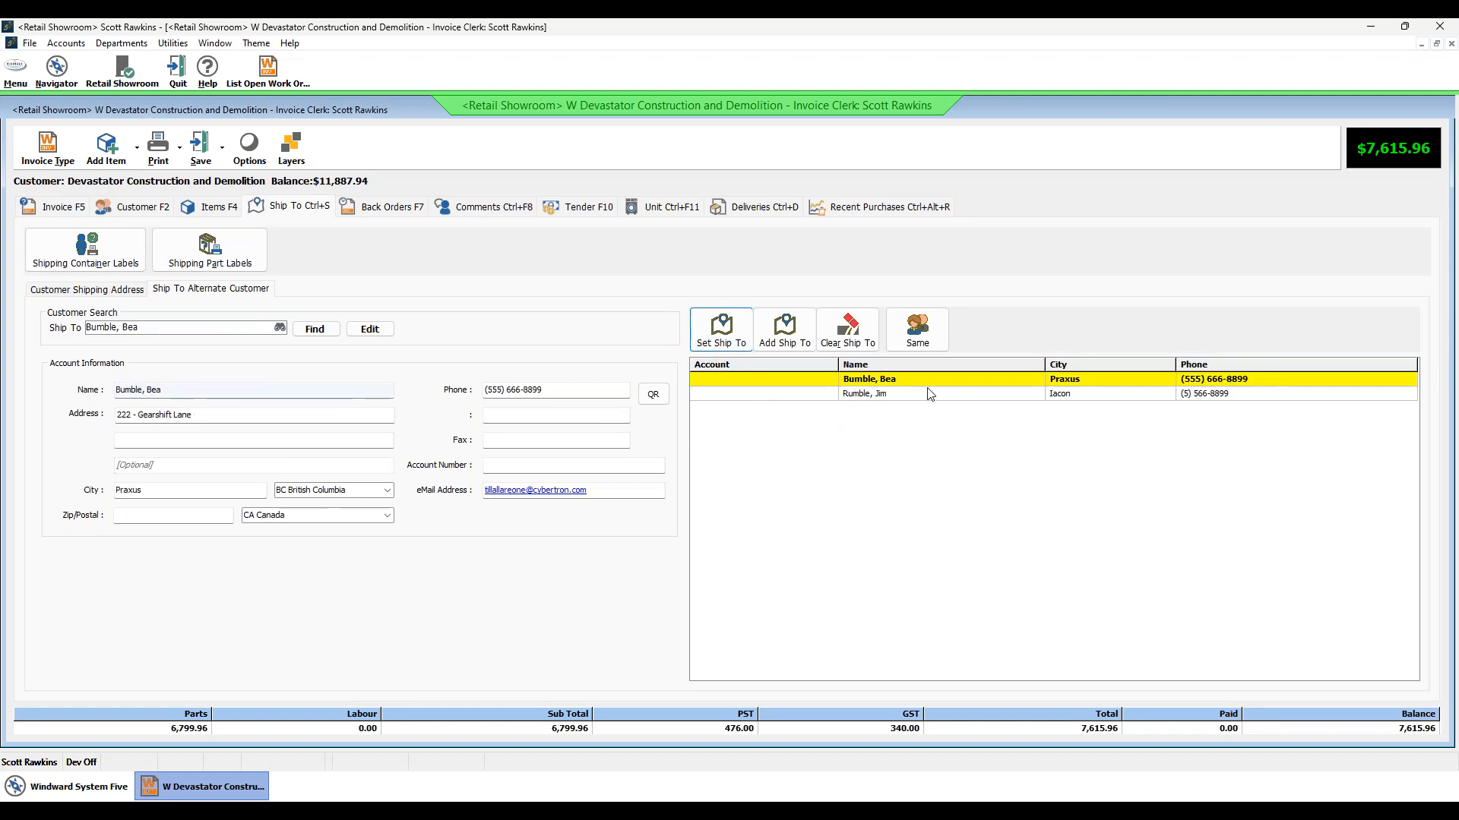
{"action": "left_click", "coordinate": [218, 212]}
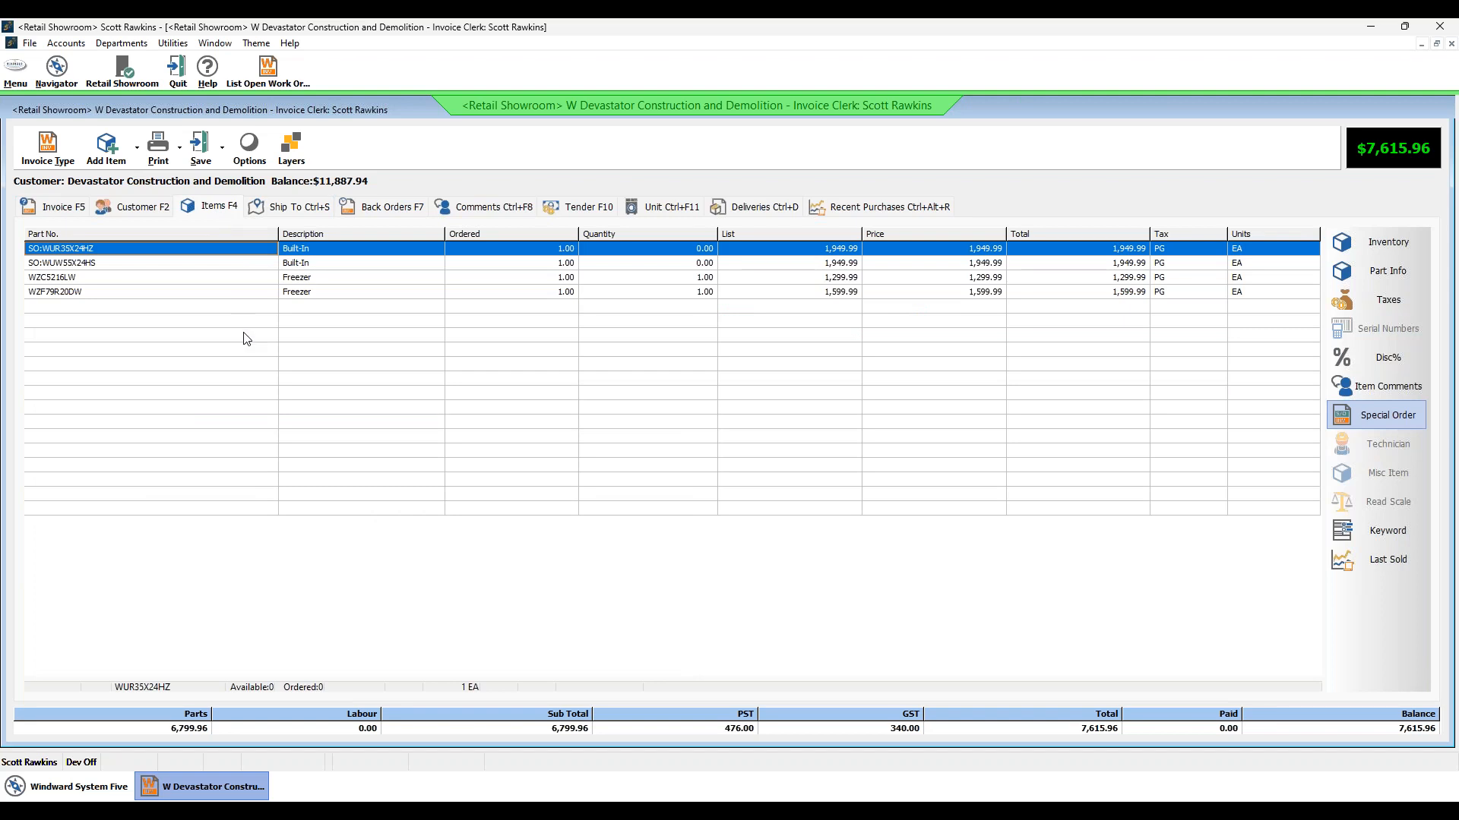
{"action": "left_click", "coordinate": [343, 325]}
{"action": "left_click", "coordinate": [582, 304]}
{"action": "left_click", "coordinate": [575, 292]}
{"action": "left_click", "coordinate": [567, 266]}
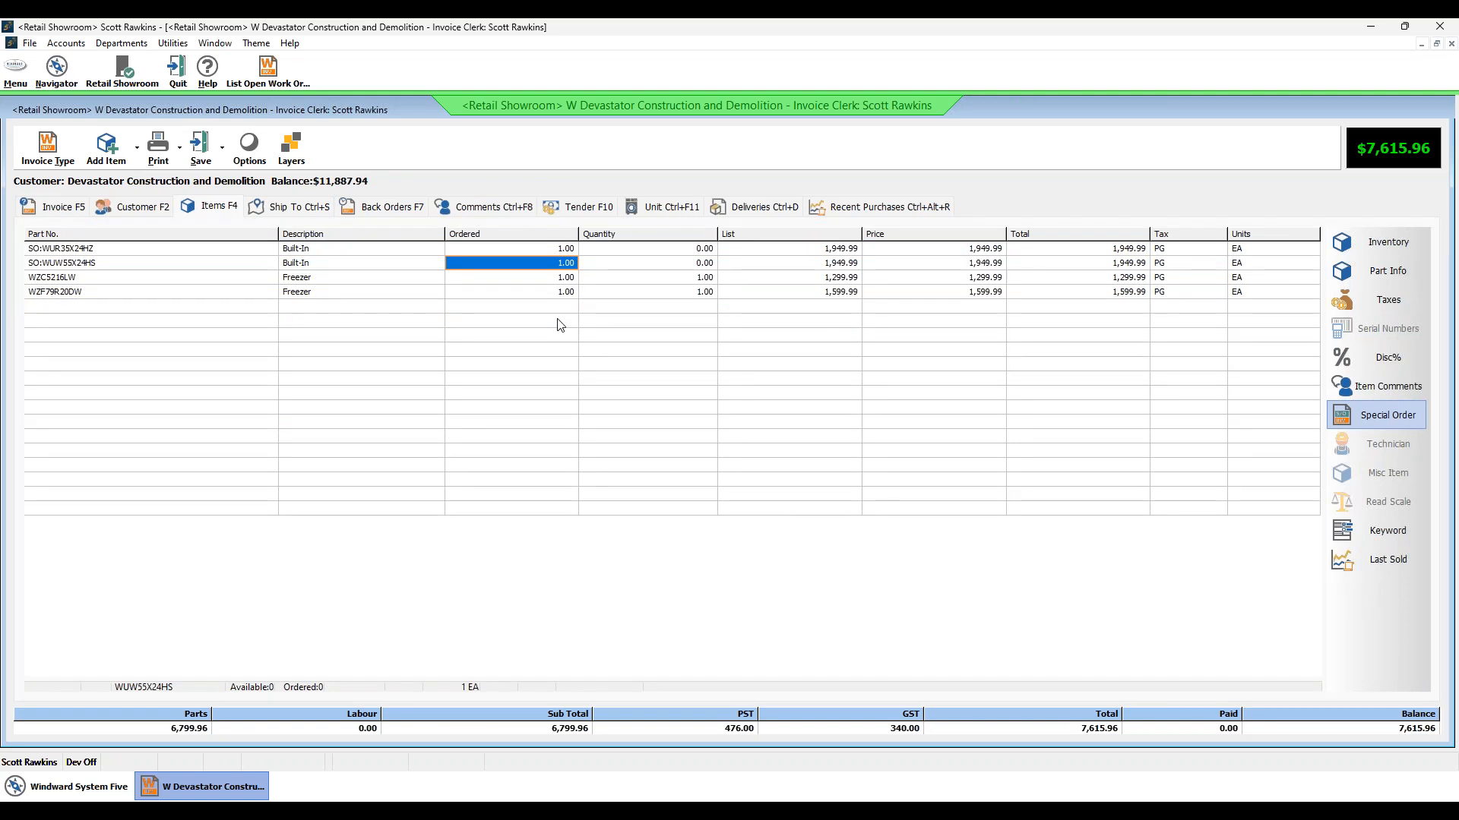
Step: Block freezer lines WZF79R20DW and WZC5216LW and move both, quantity 1.00 each, to a new invoice
{"action": "left_click", "coordinate": [220, 294]}
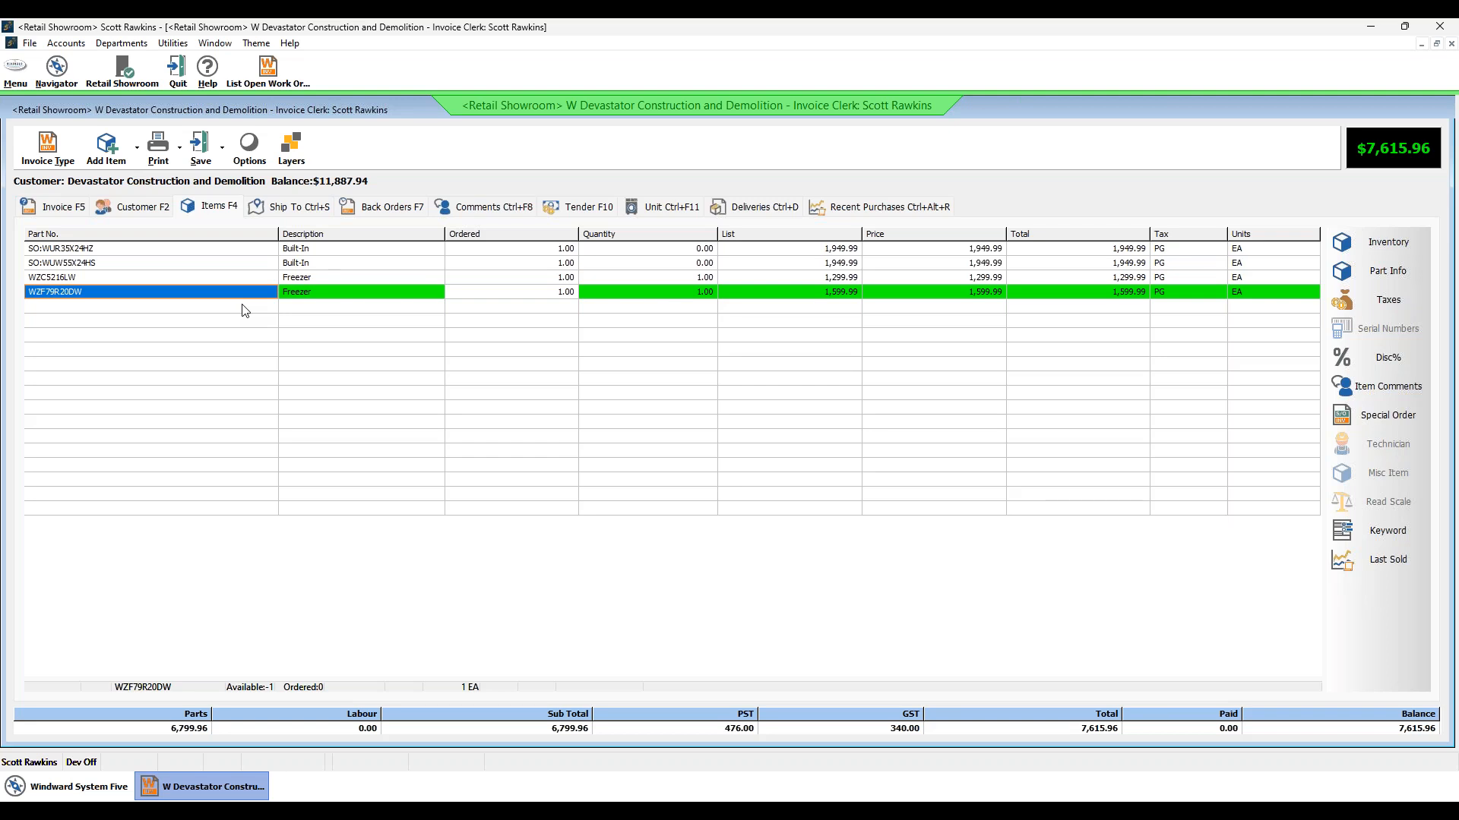
{"action": "left_click", "coordinate": [235, 280]}
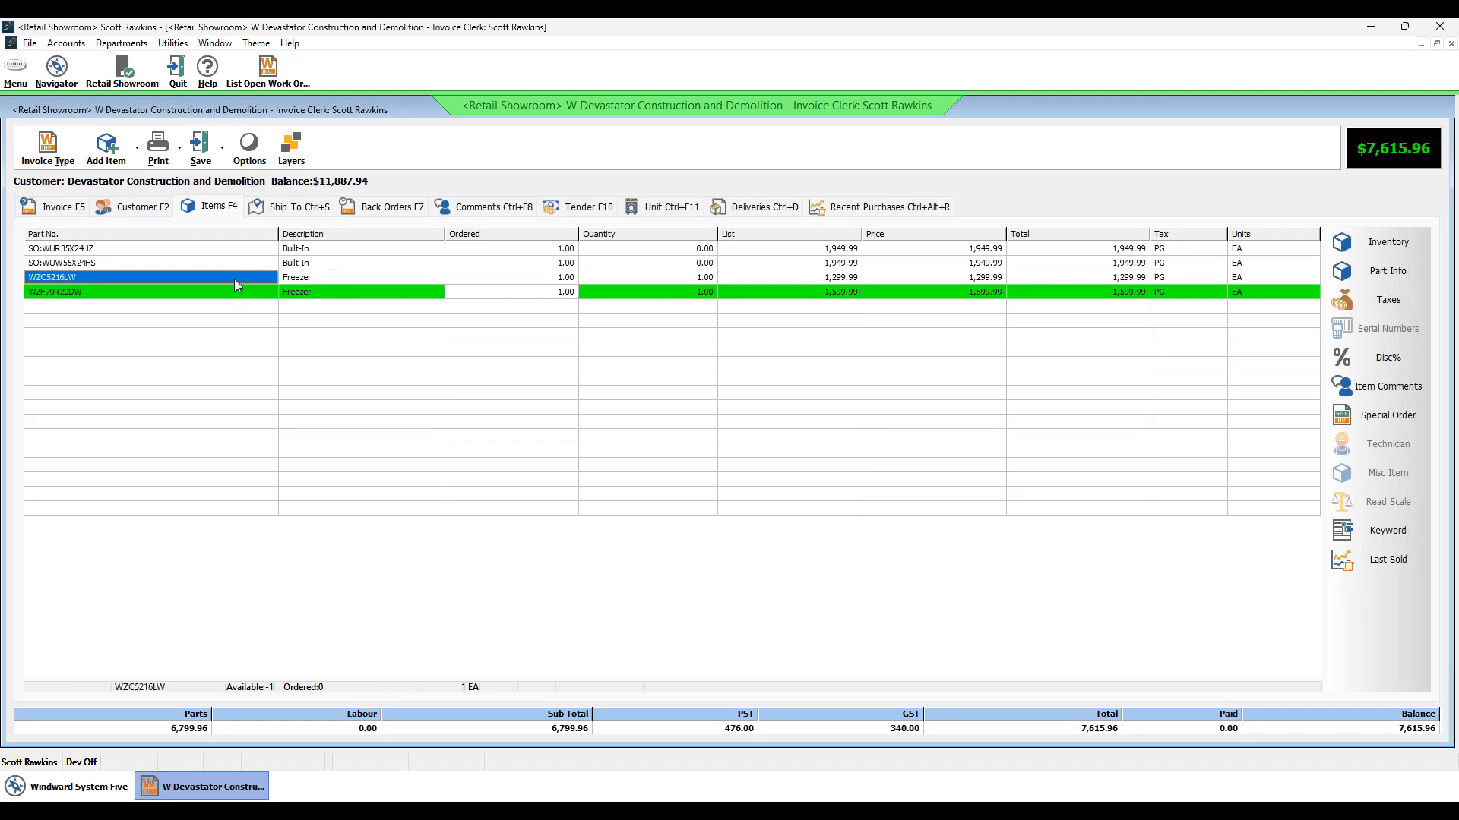
{"action": "key", "text": "alt+m"}
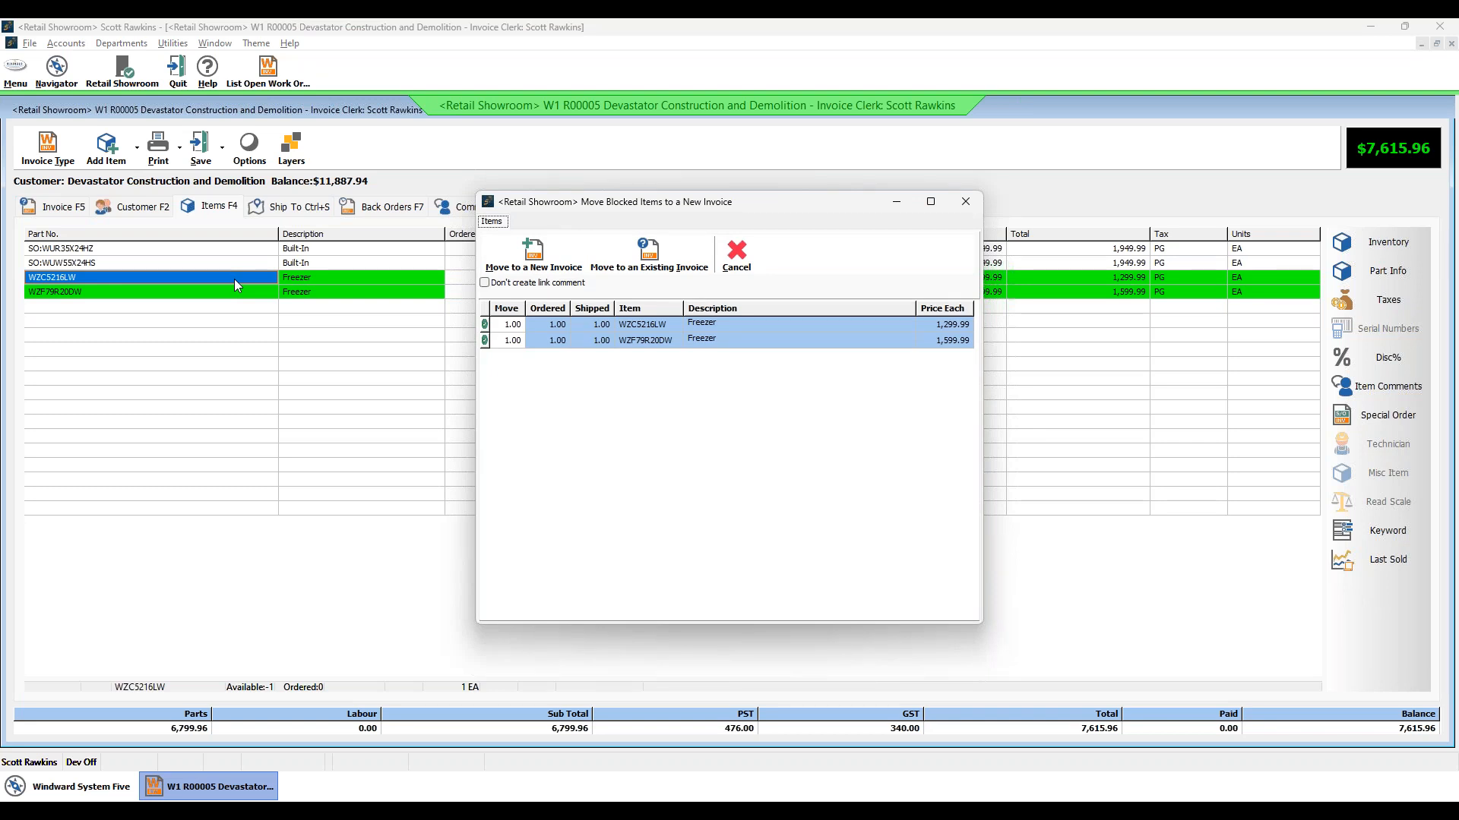
{"action": "left_click", "coordinate": [513, 325]}
{"action": "left_click", "coordinate": [510, 340]}
{"action": "left_click", "coordinate": [550, 251]}
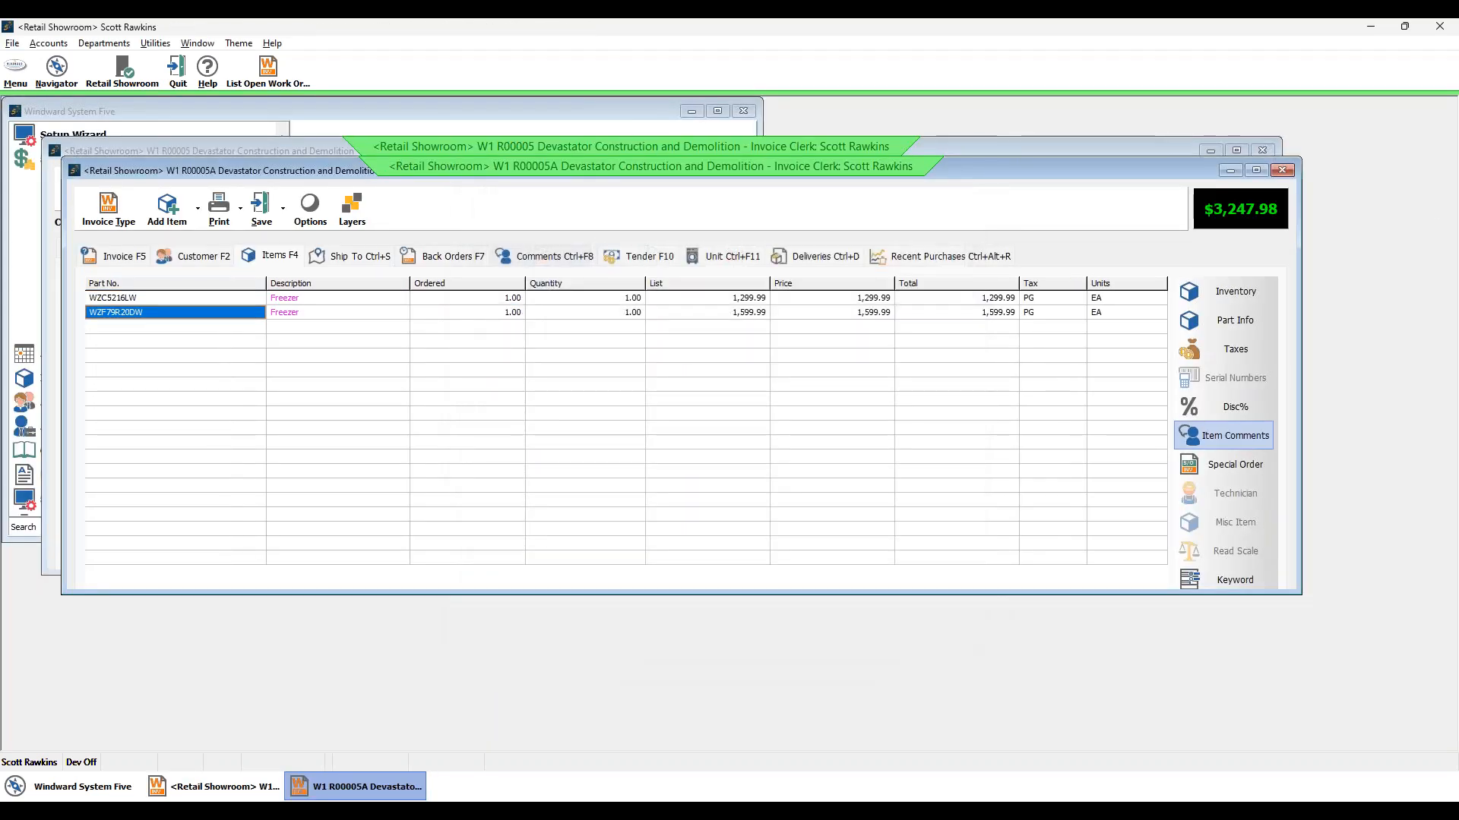
Step: Bring the original work order holding the two special-order built-ins to the front and maximize its window
{"action": "left_click", "coordinate": [315, 147]}
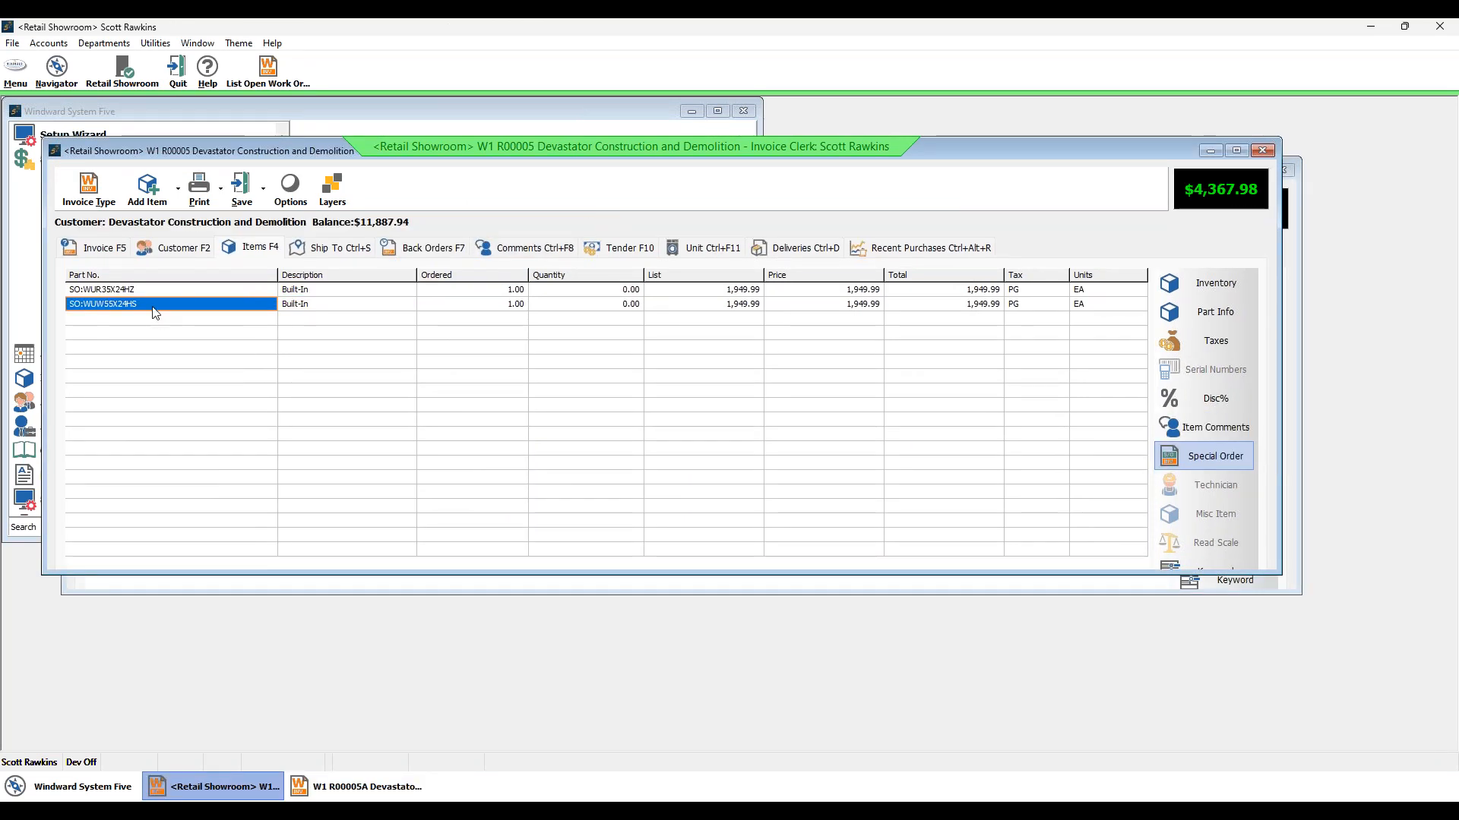
{"action": "left_click", "coordinate": [1237, 151]}
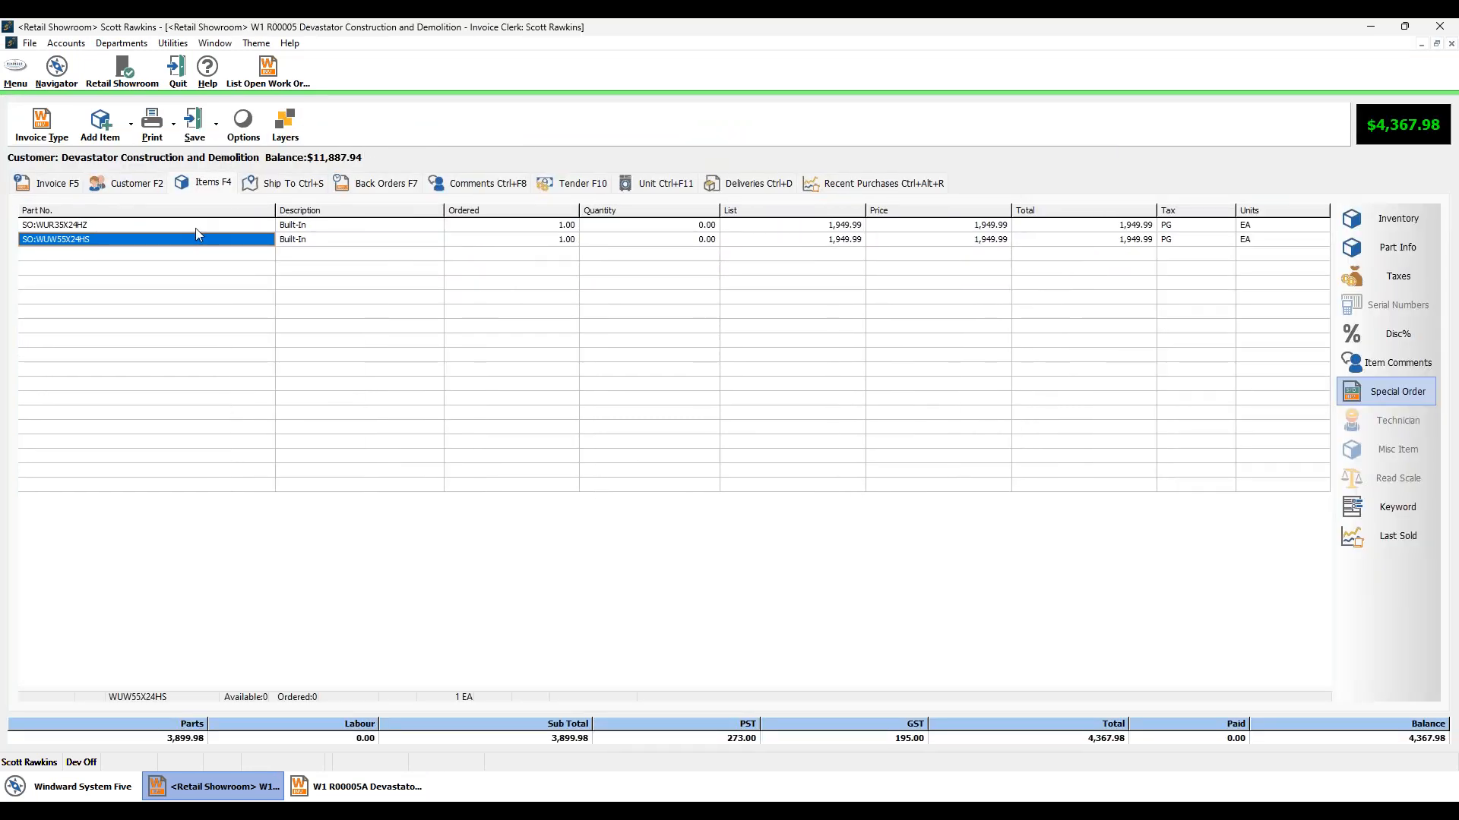
{"action": "left_click_drag", "start_coordinate": [69, 254], "coordinate": [90, 241]}
Step: Examine the Block and Move options available for the original work order's items
{"action": "left_click", "coordinate": [247, 125]}
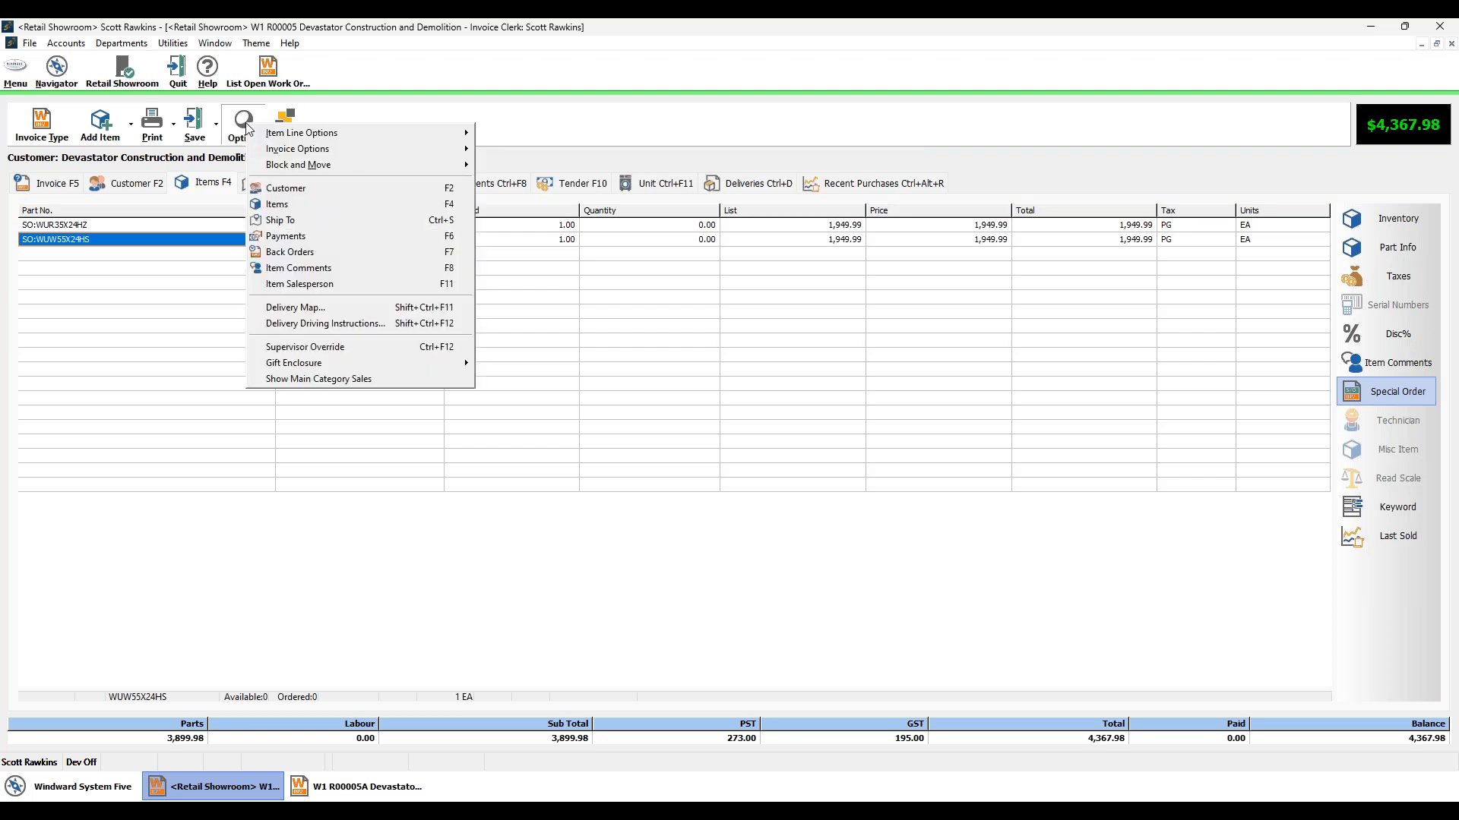
{"action": "mouse_move", "coordinate": [438, 173]}
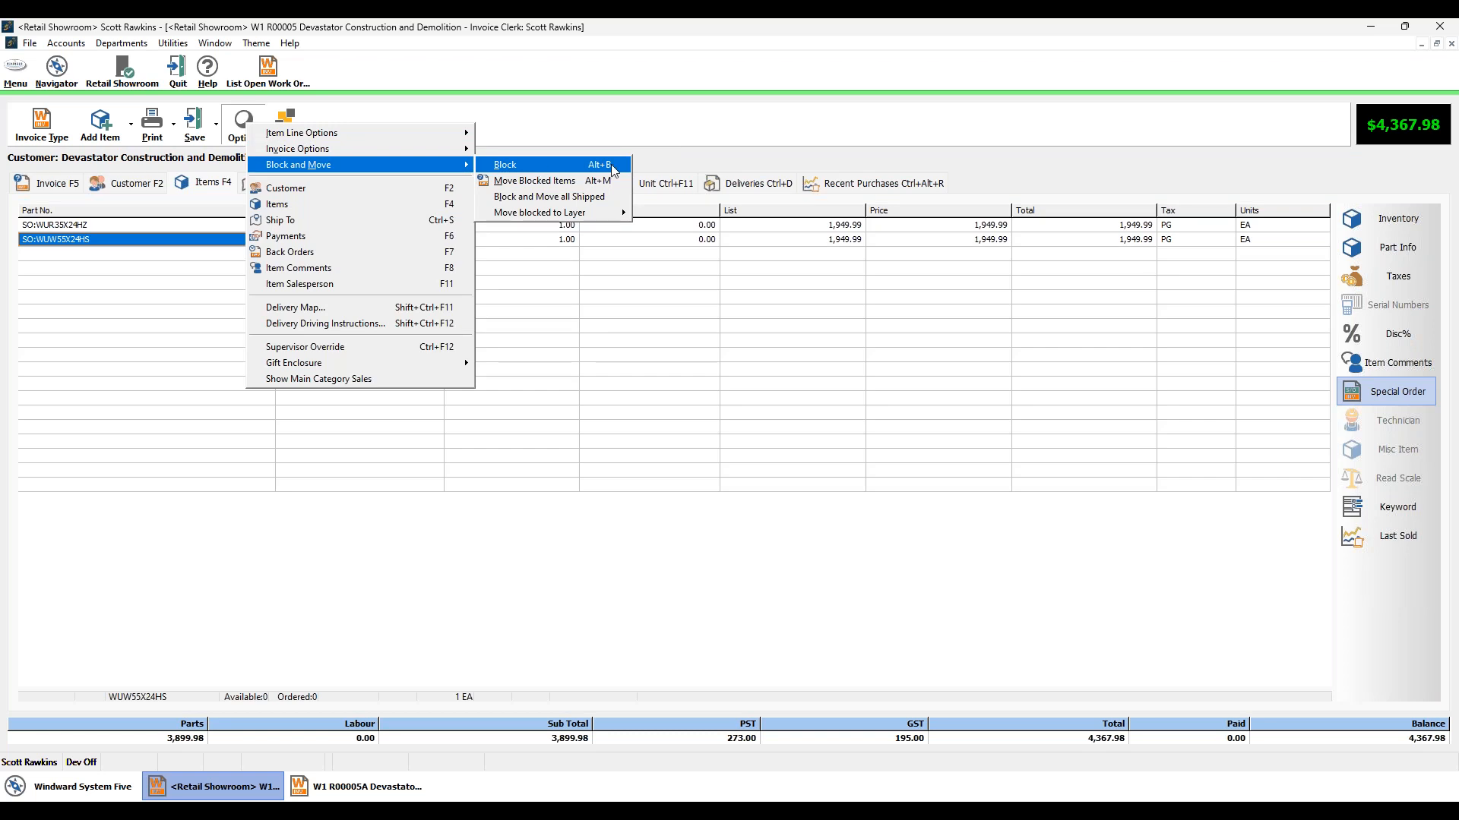
{"action": "left_click", "coordinate": [558, 203]}
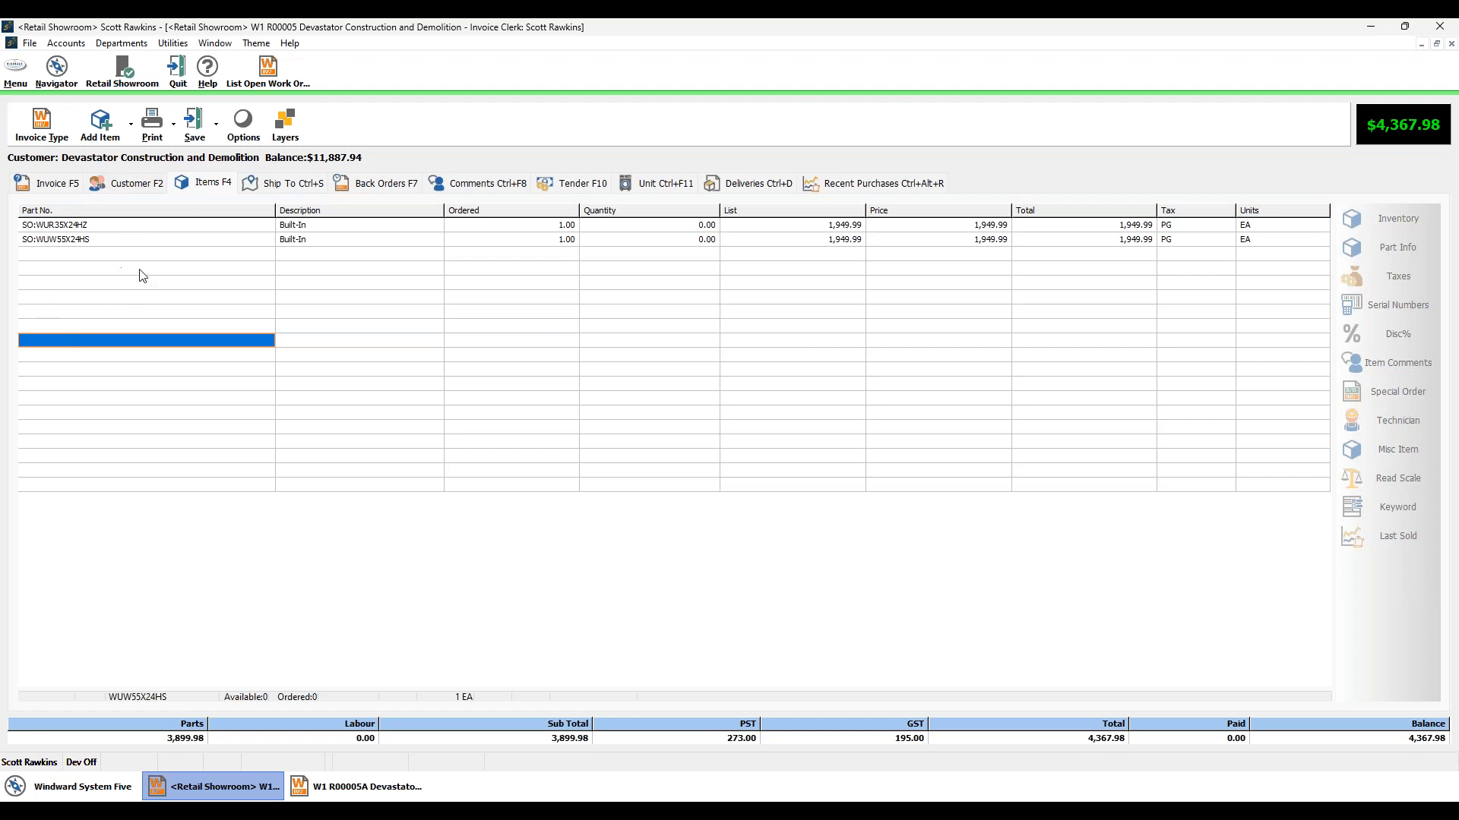
Step: Switch to the new work order and review its invoice details, moved freezer items, customer and ship-to information
{"action": "left_click", "coordinate": [334, 796]}
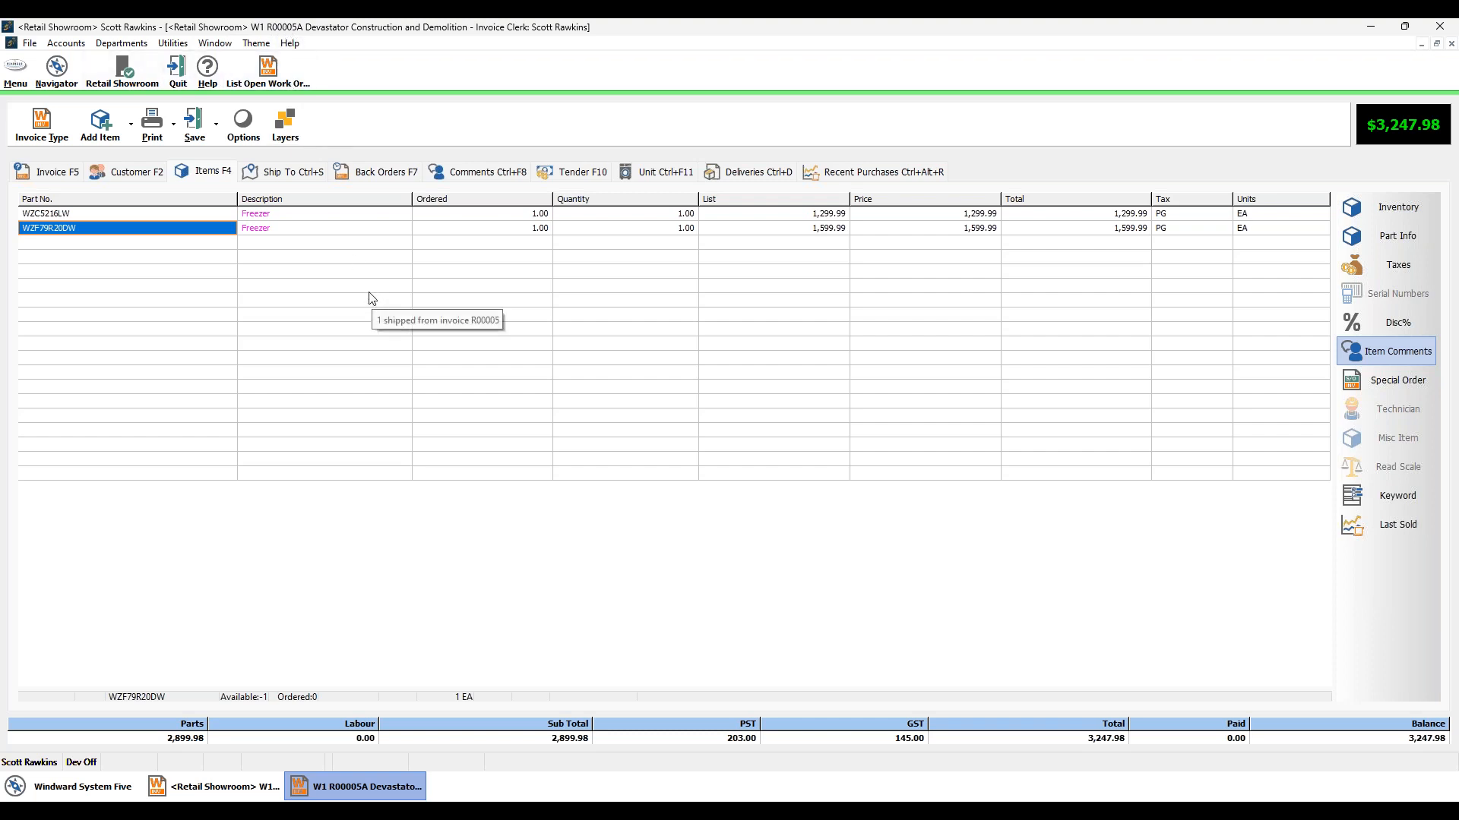
{"action": "left_click", "coordinate": [61, 179]}
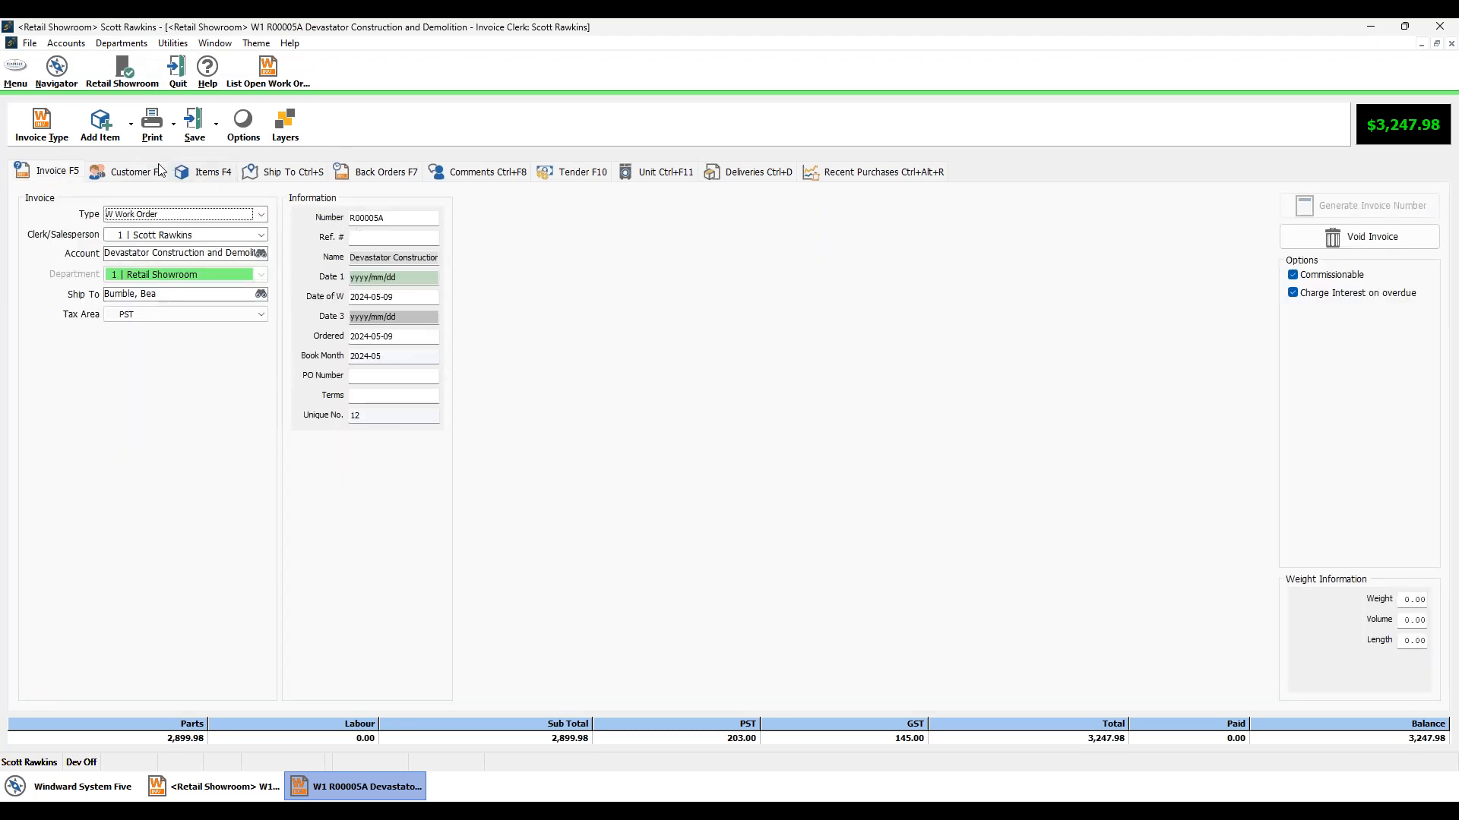
{"action": "left_click", "coordinate": [220, 177]}
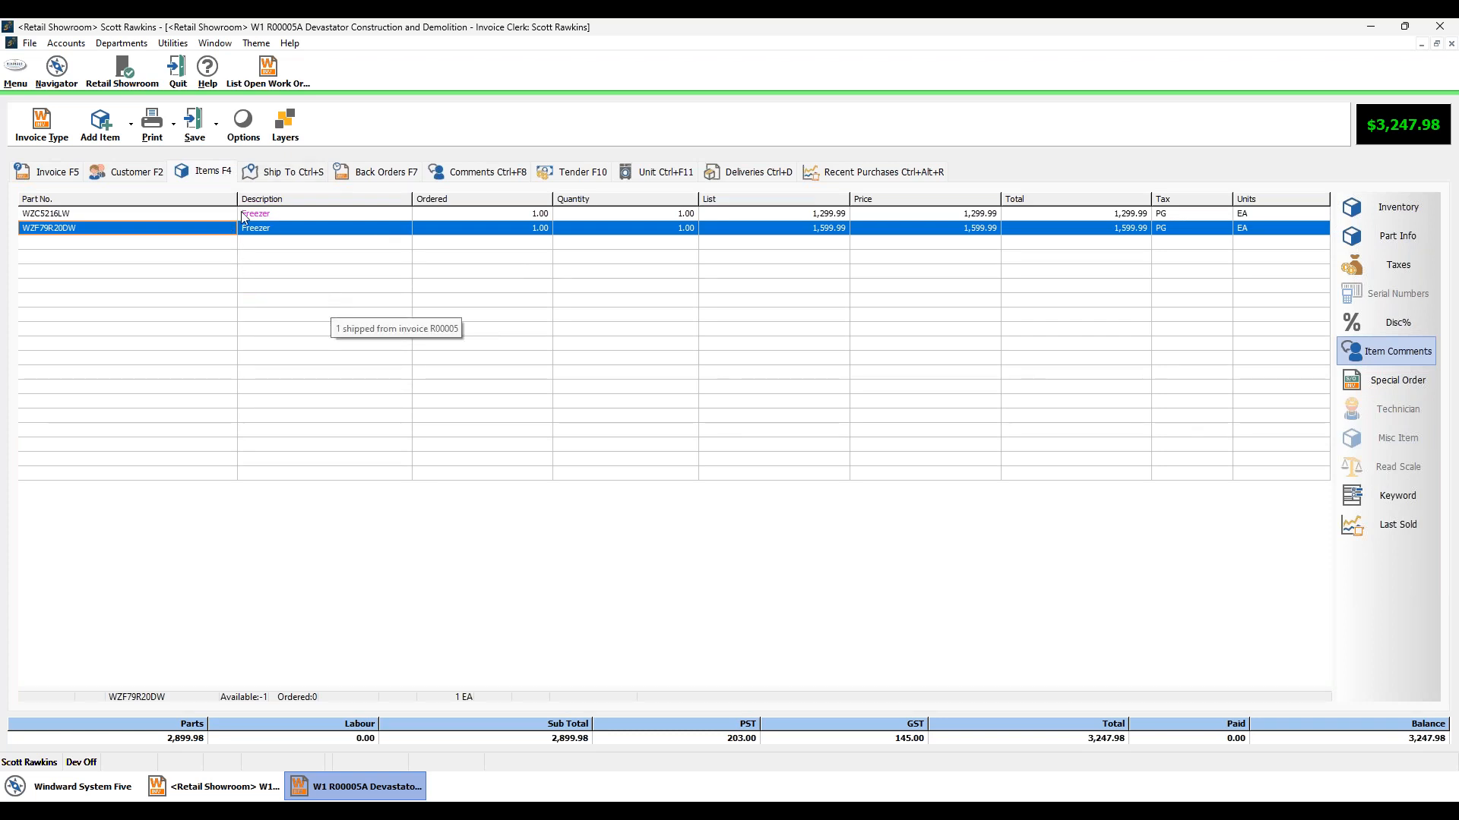
{"action": "left_click", "coordinate": [111, 171]}
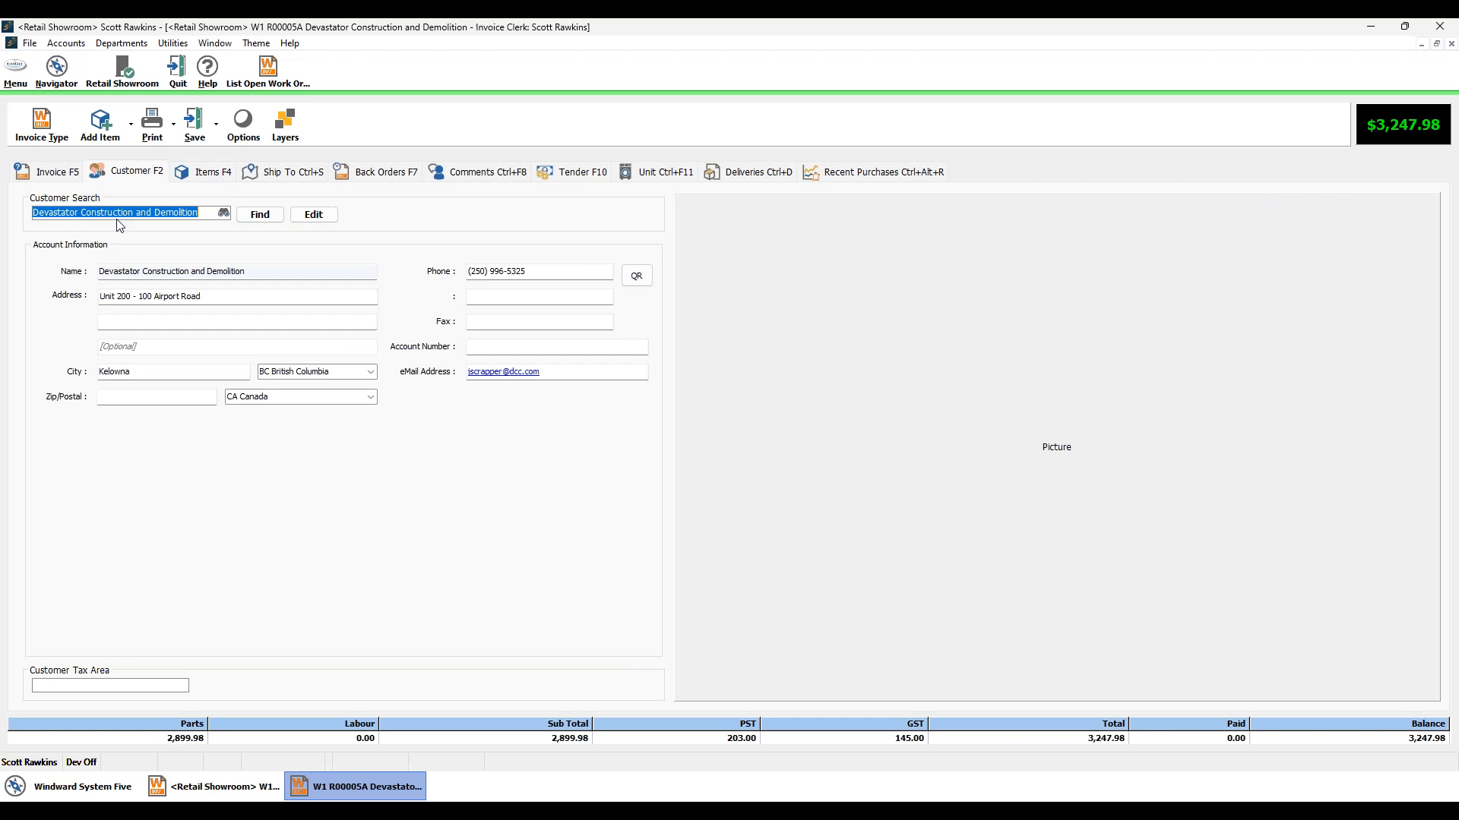
{"action": "left_click", "coordinate": [271, 173]}
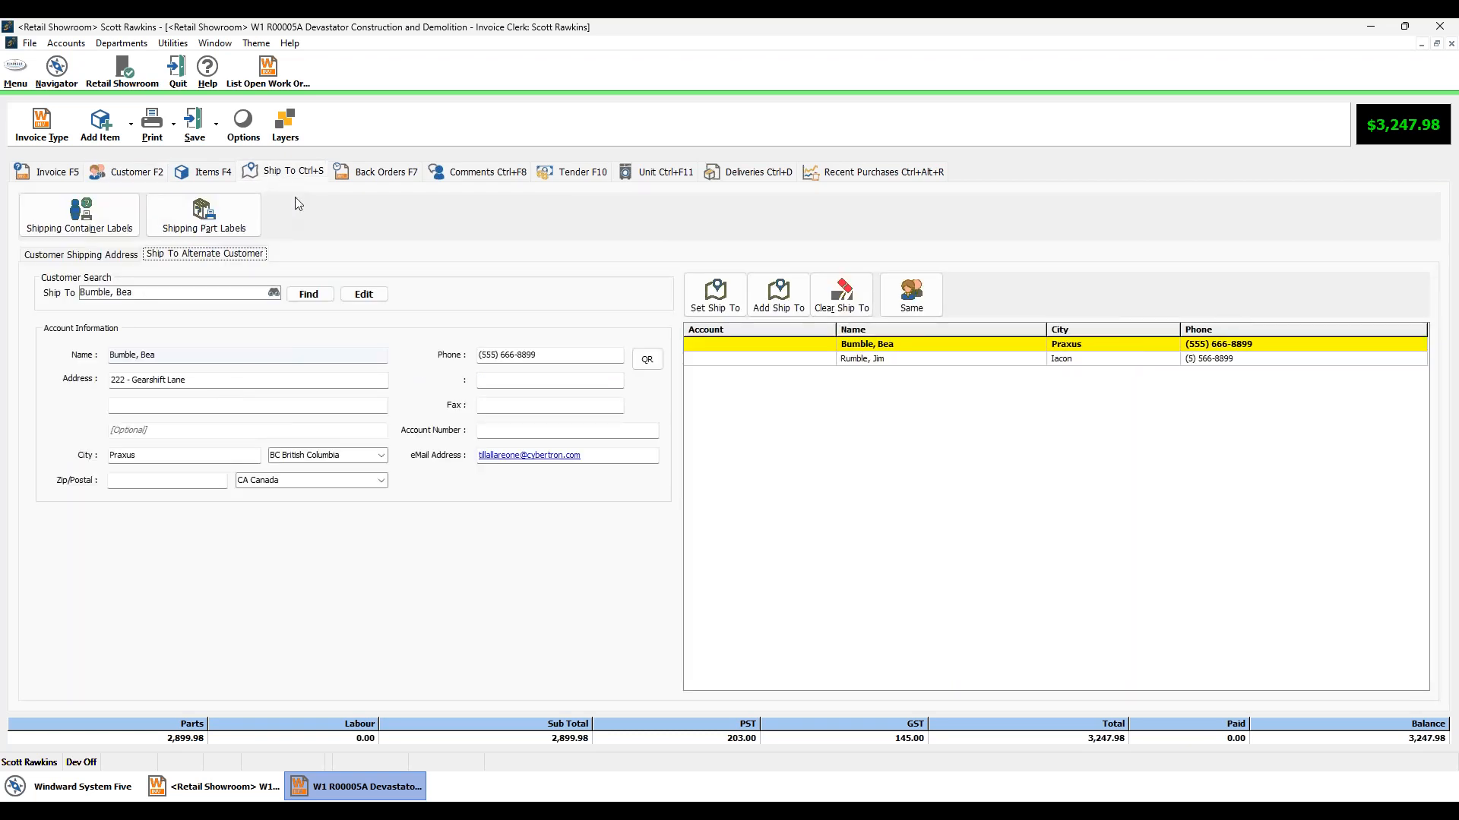
{"action": "left_click", "coordinate": [192, 174]}
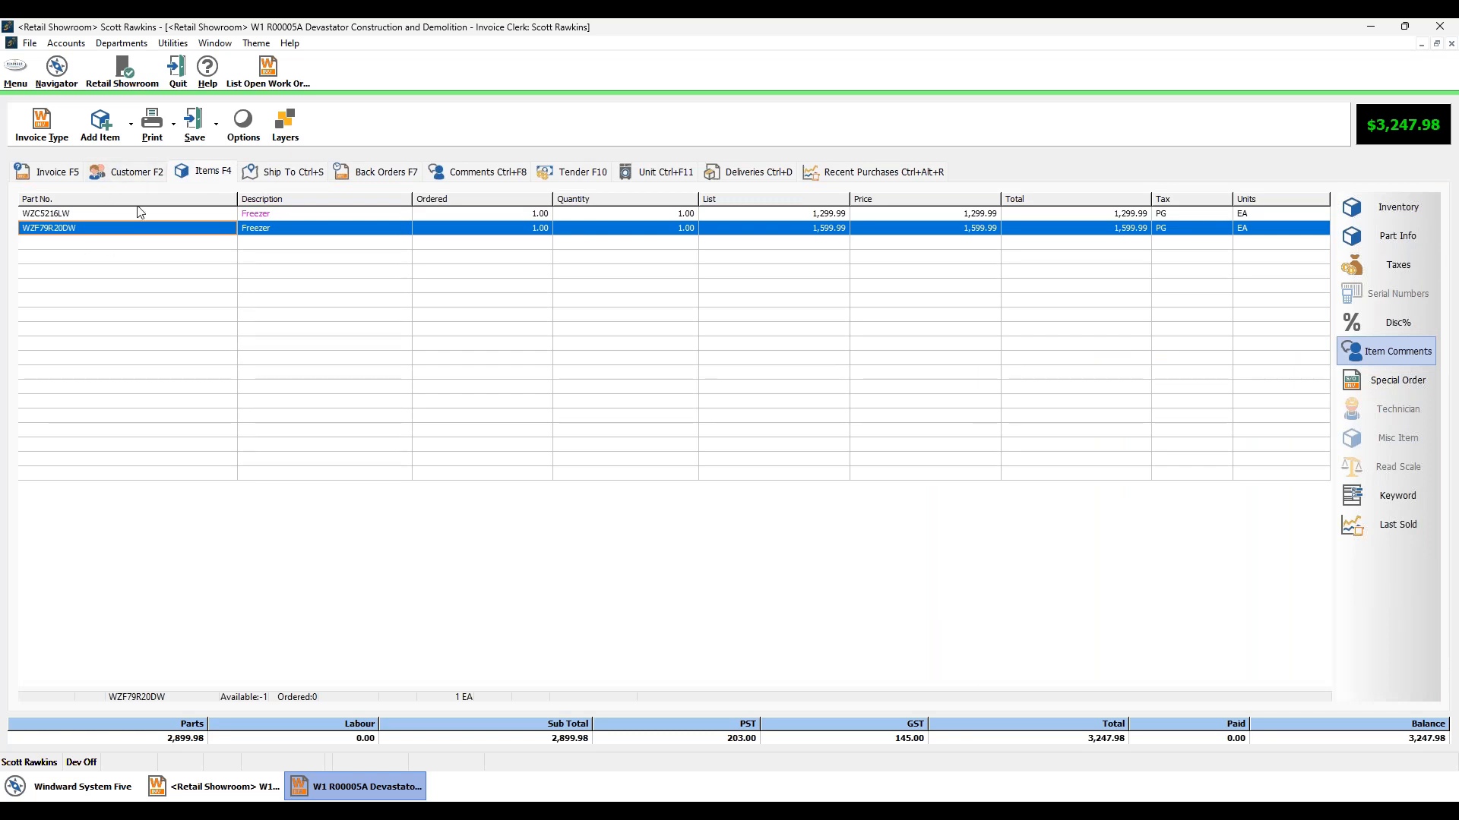
{"action": "left_click", "coordinate": [265, 180]}
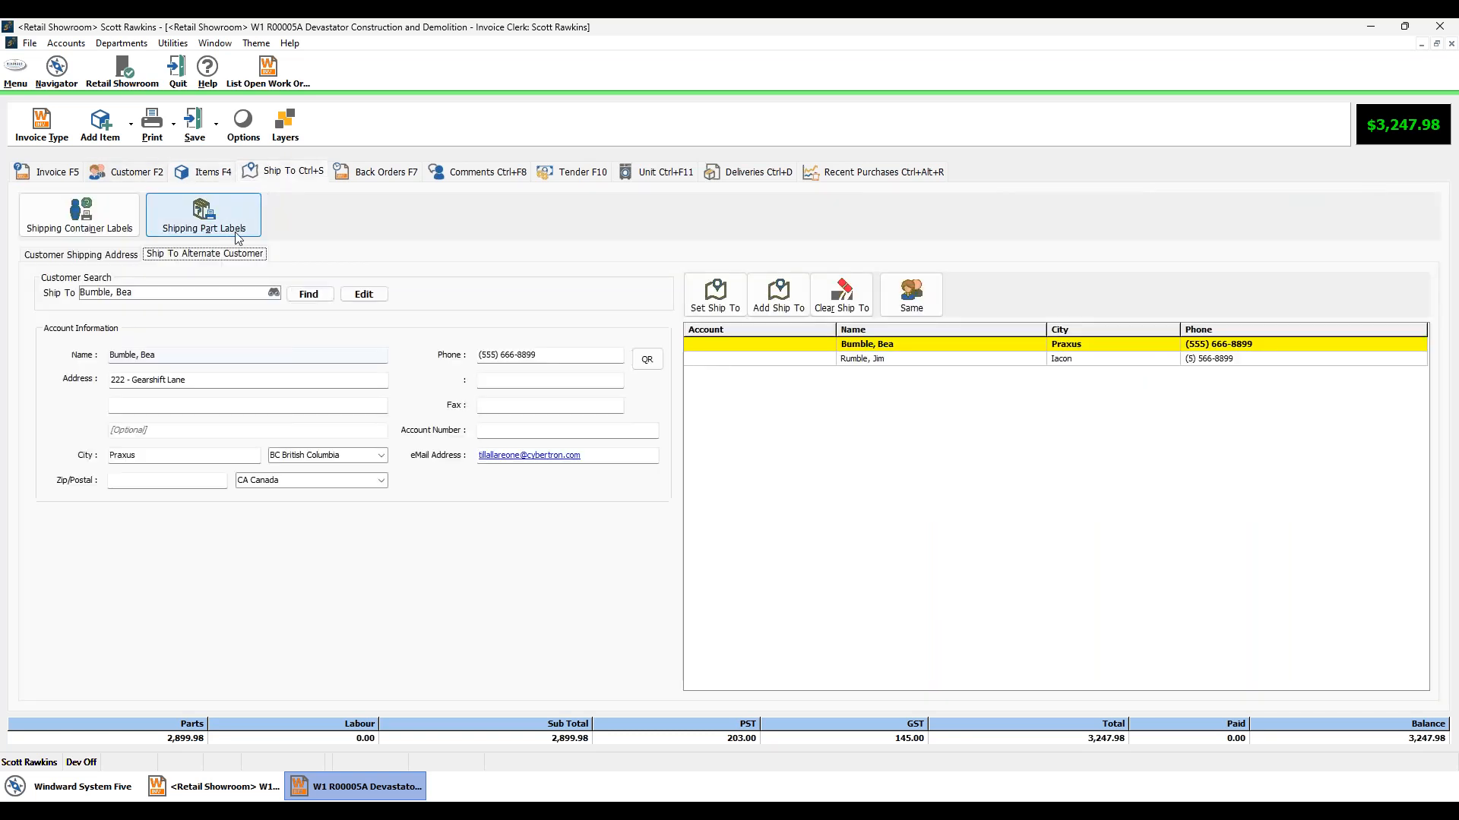
Step: Review the customer details and the freezer item lines on the new work order
{"action": "left_click", "coordinate": [103, 180]}
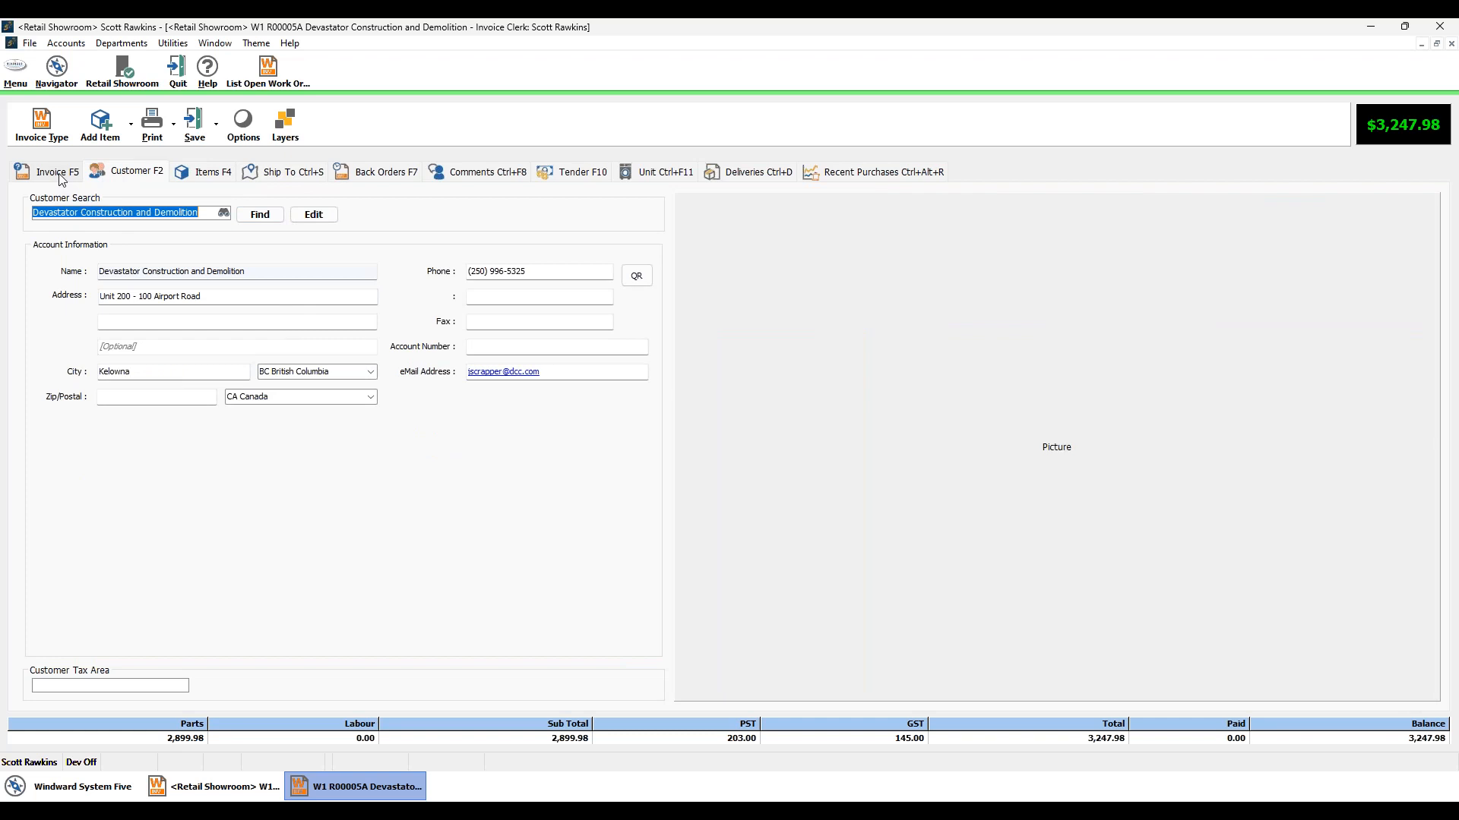
{"action": "left_click", "coordinate": [211, 182]}
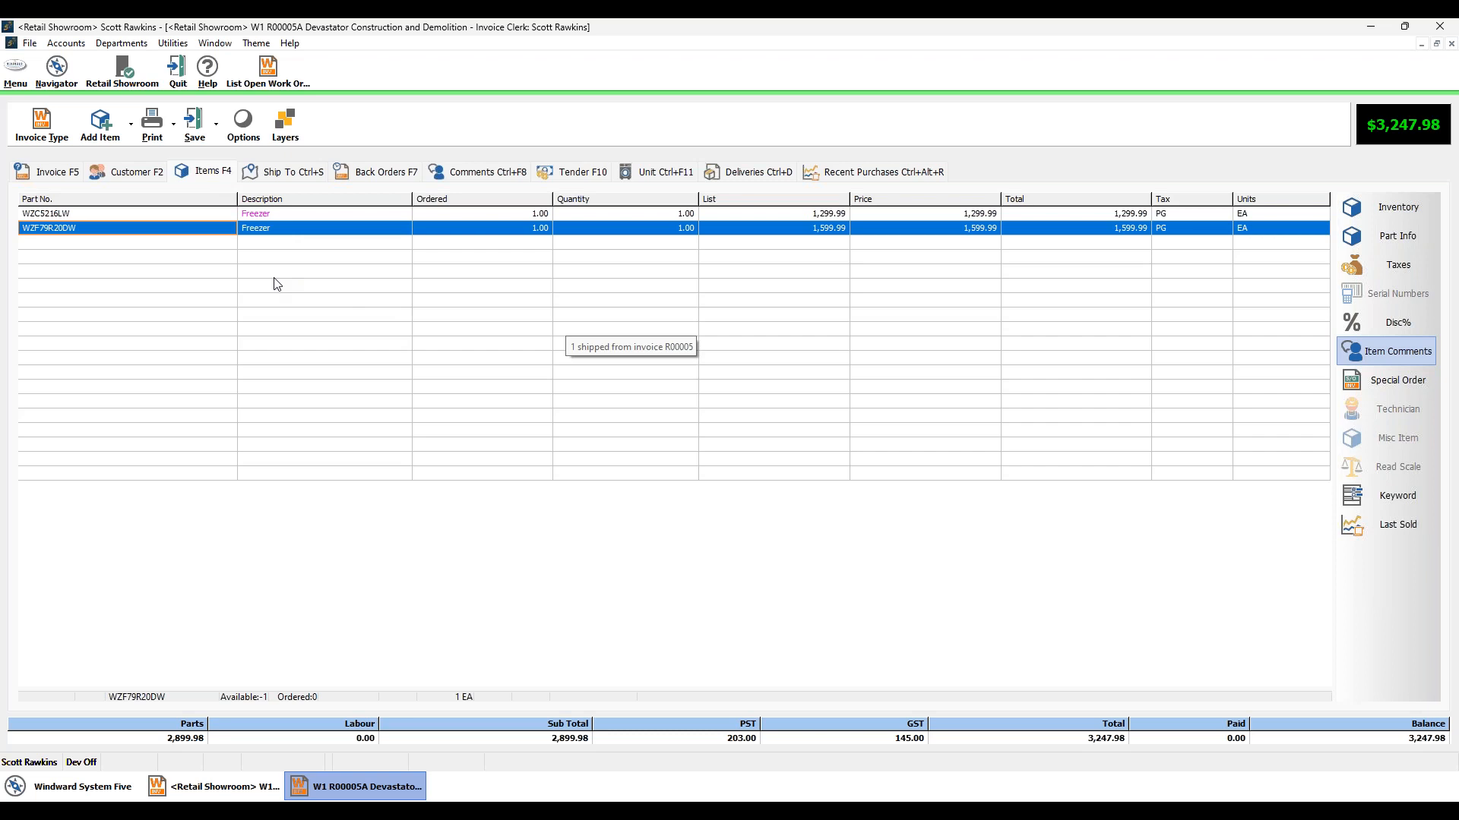
Step: Add a delivery task to the new work order with the subject "delivery" and the date 2024-05-16
{"action": "left_click", "coordinate": [725, 174]}
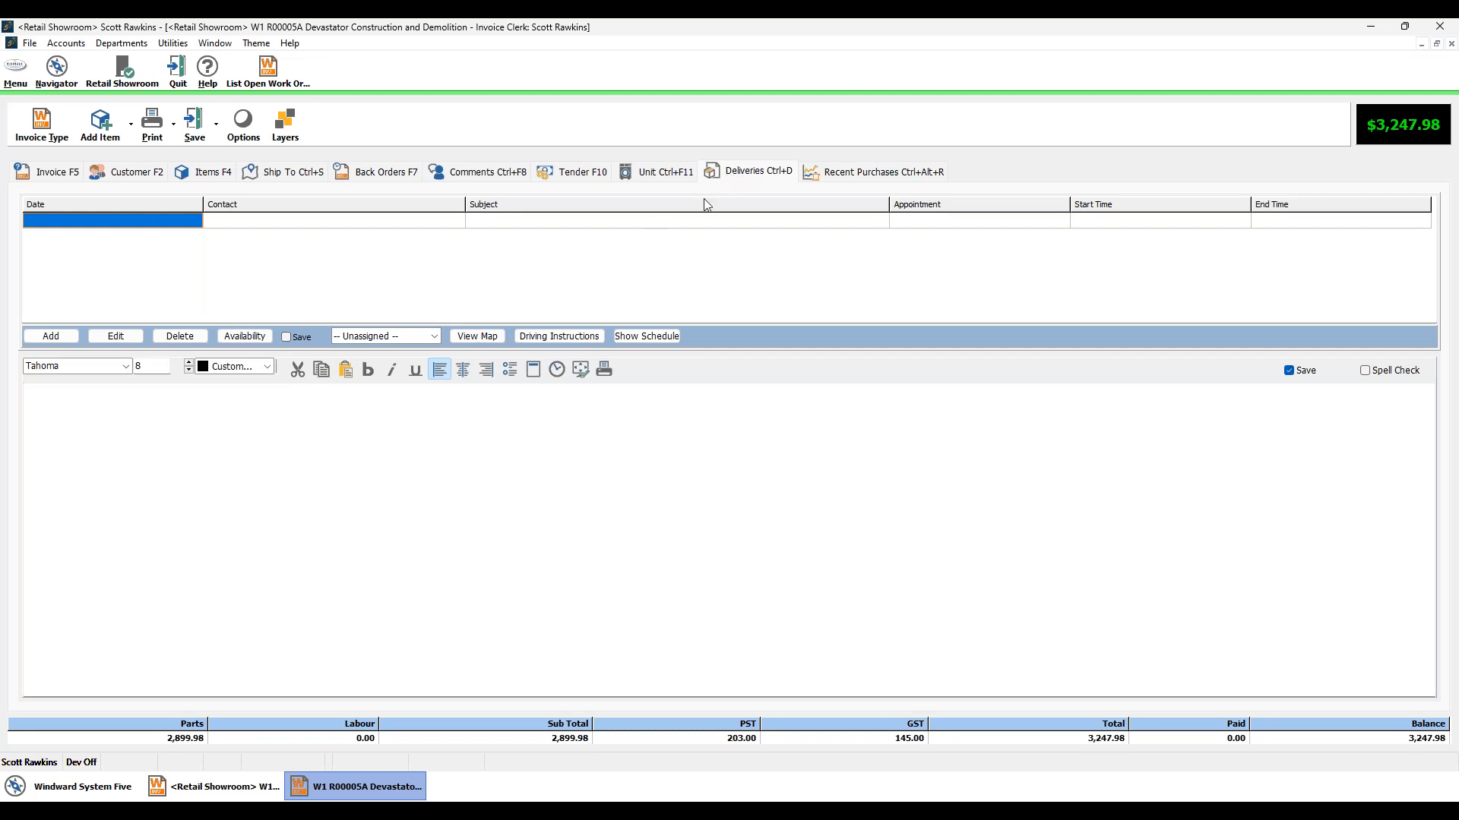
{"action": "left_click", "coordinate": [51, 336]}
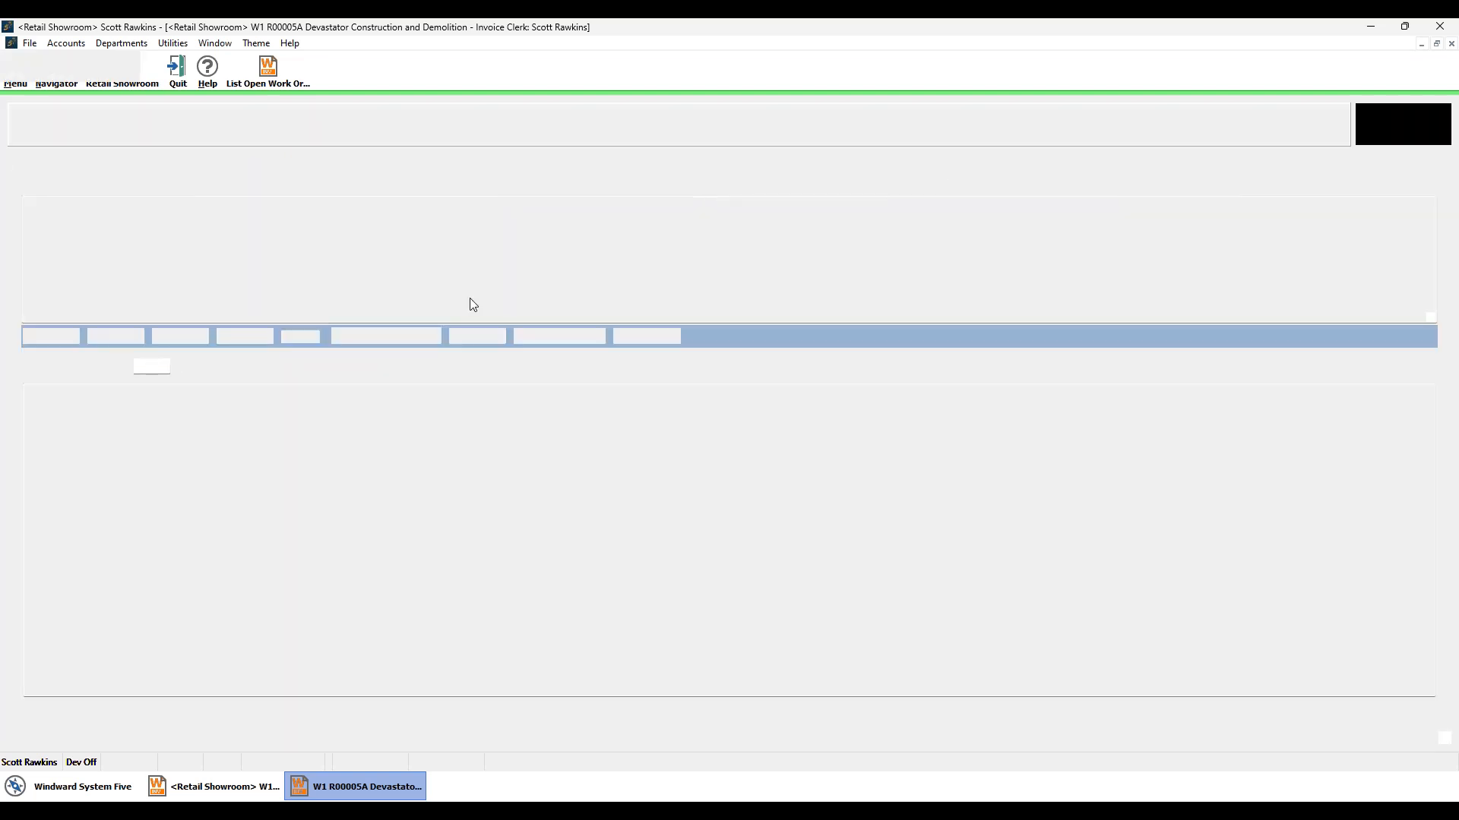
{"action": "left_click", "coordinate": [591, 208]}
{"action": "left_click", "coordinate": [591, 209]}
{"action": "left_click", "coordinate": [254, 189]}
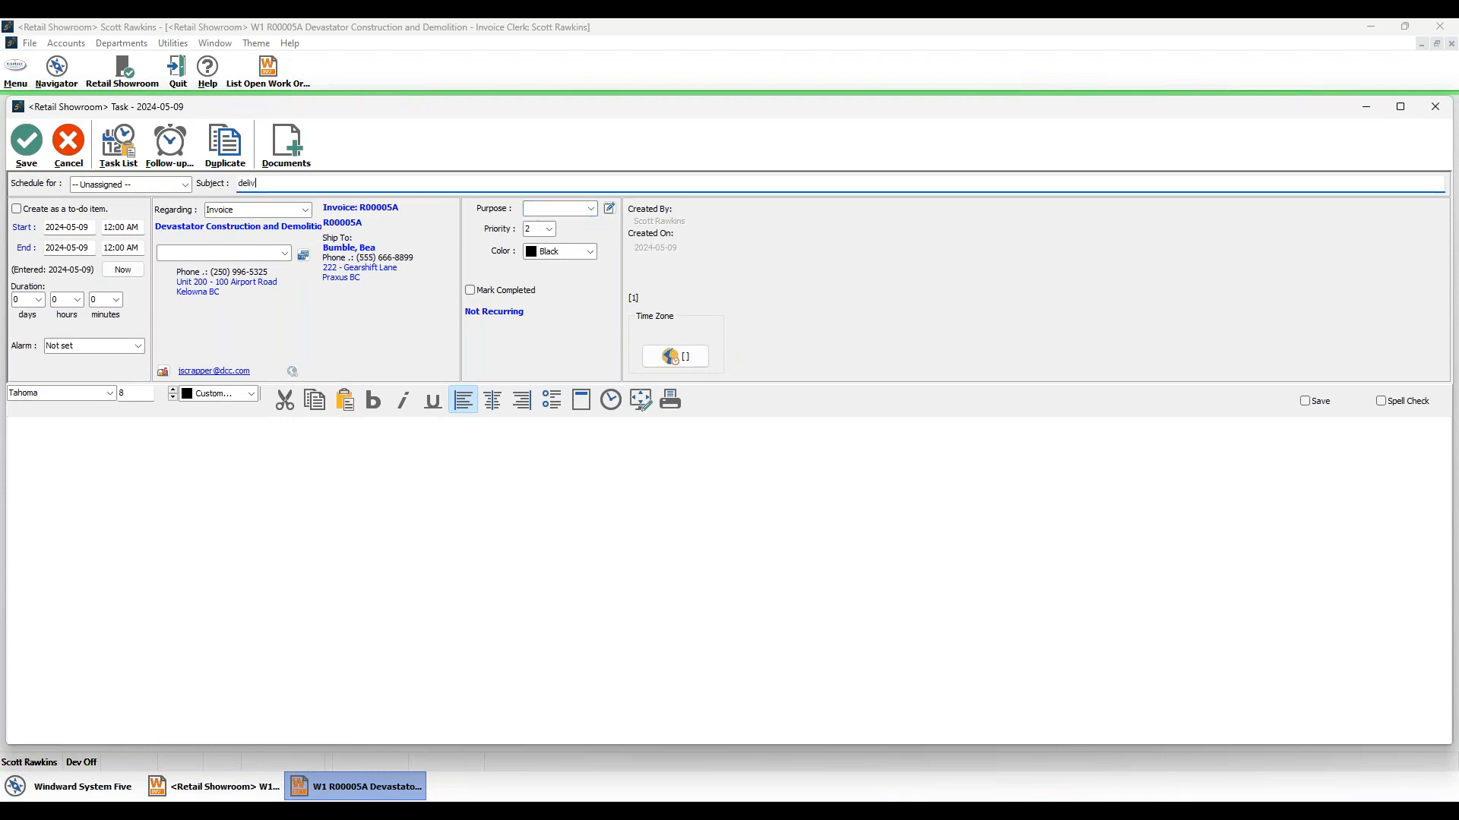
{"action": "left_click", "coordinate": [582, 401]}
{"action": "left_click", "coordinate": [756, 403]}
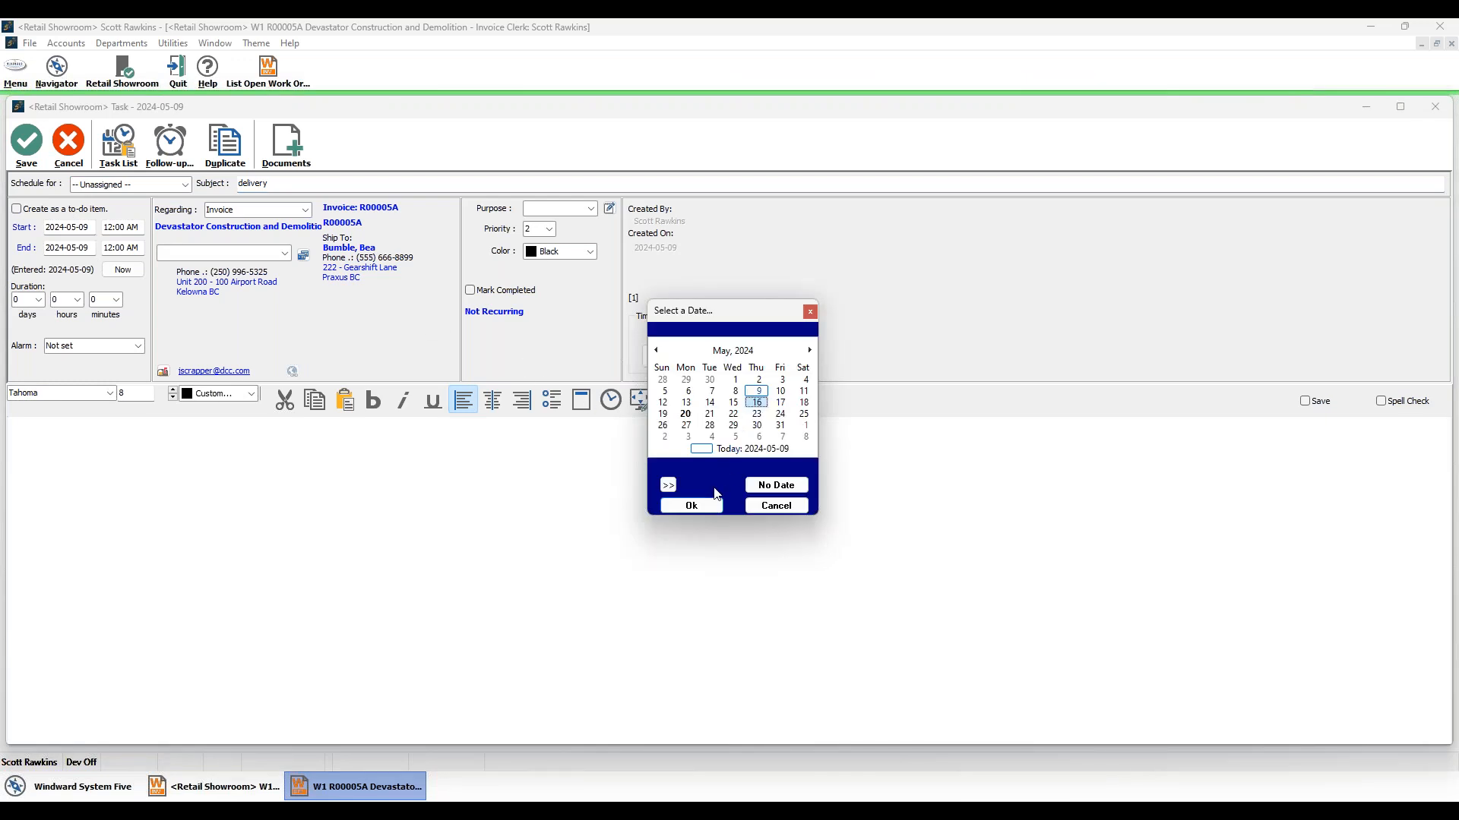
{"action": "left_click", "coordinate": [691, 506]}
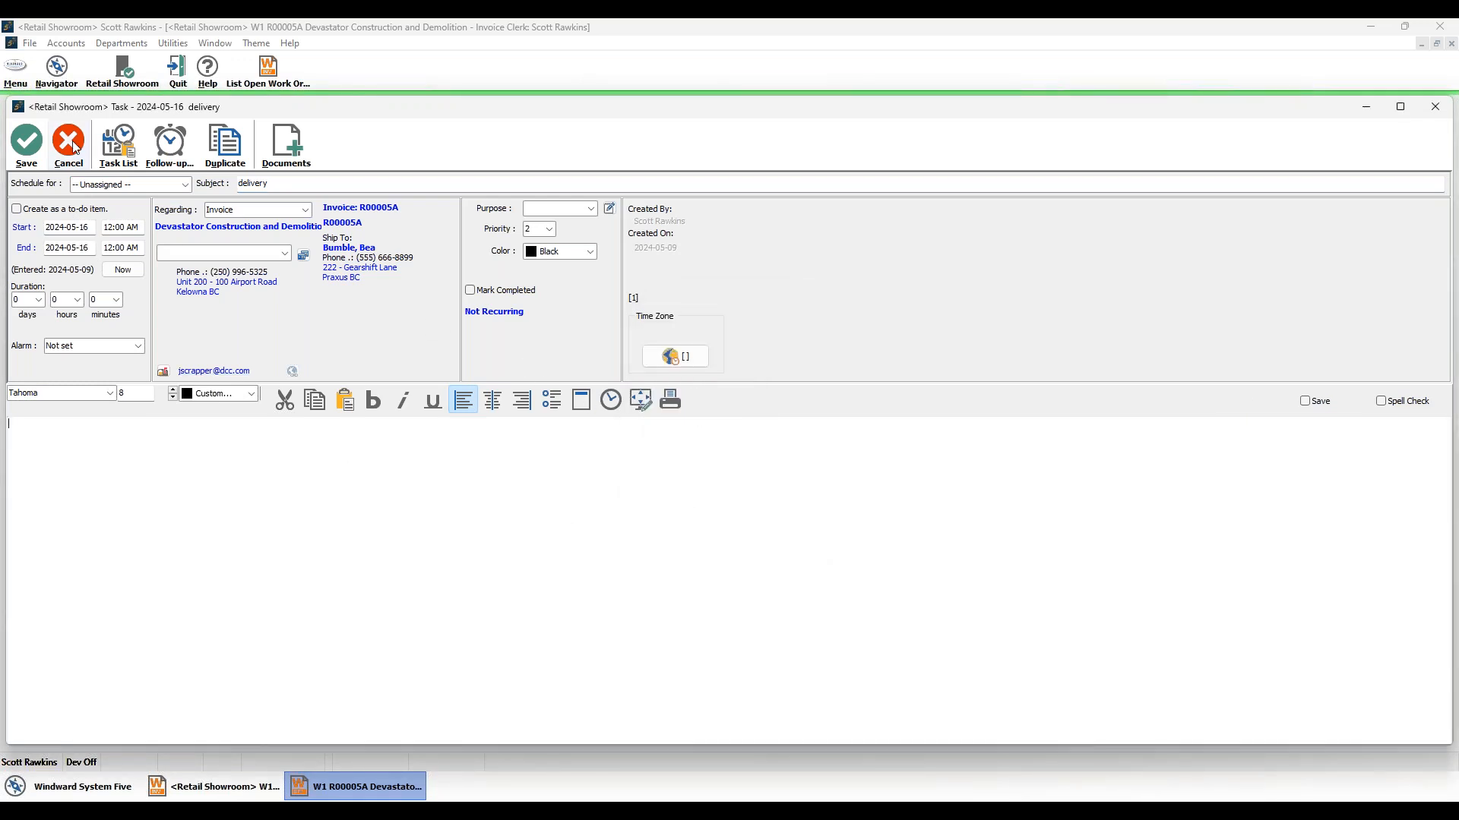
Step: Schedule the delivery task for the invoice clerk, save it and accept the appointment user change
{"action": "left_click", "coordinate": [185, 185]}
{"action": "left_click", "coordinate": [95, 202]}
{"action": "left_click", "coordinate": [27, 145]}
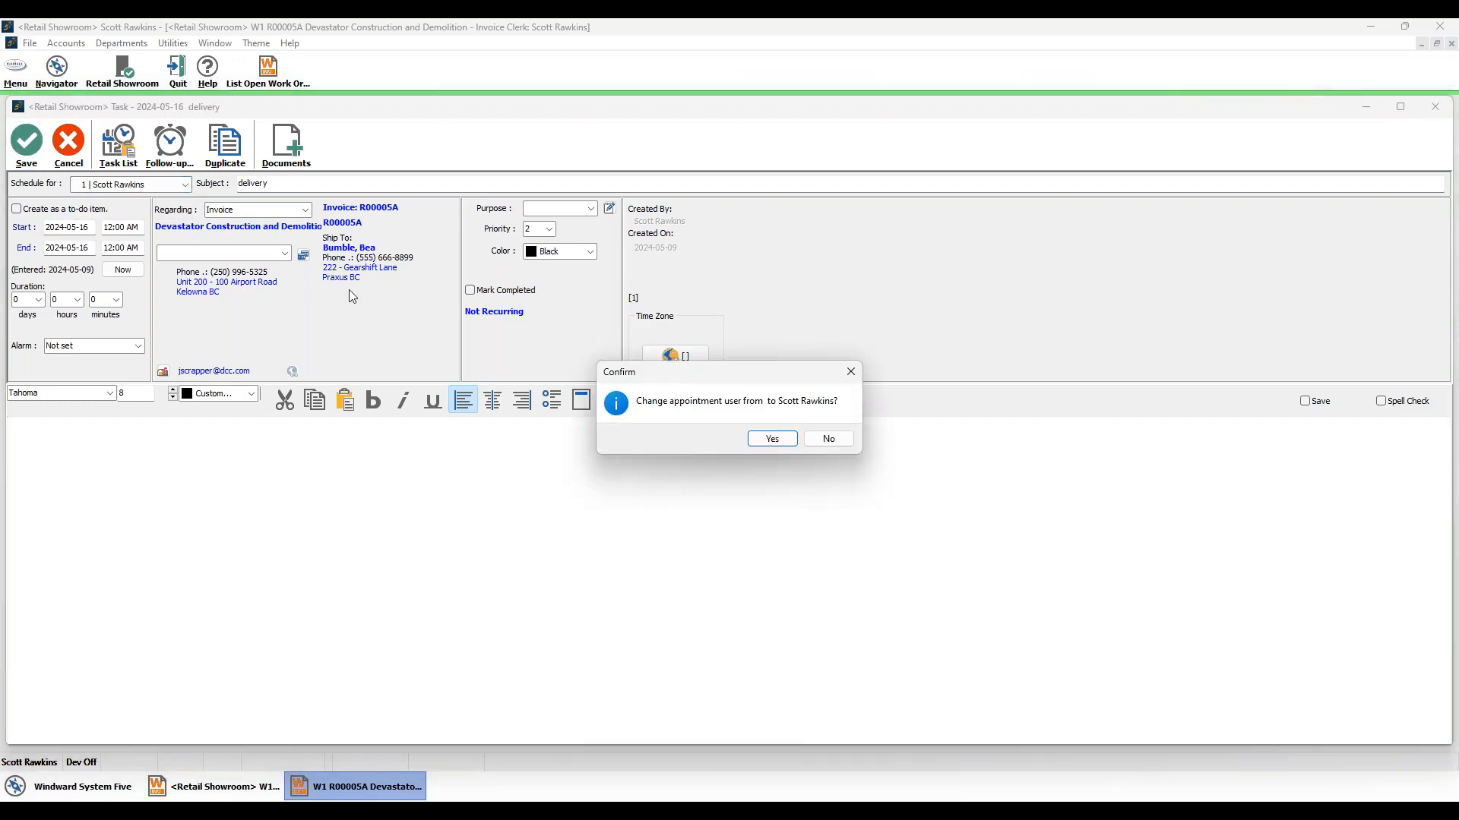
{"action": "left_click", "coordinate": [770, 439]}
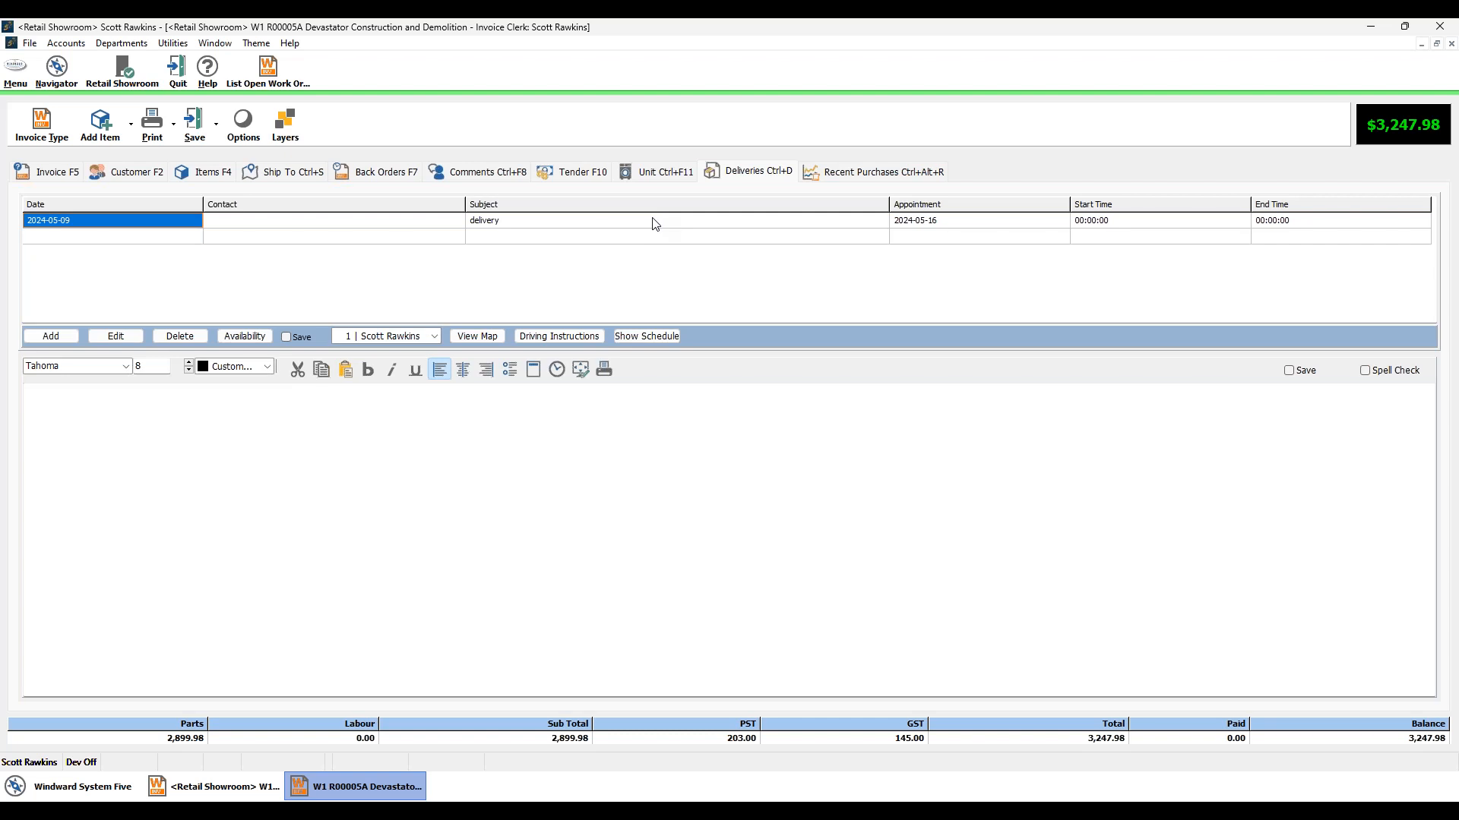
Step: Convert the freezer work order to an Accounts Receivable invoice, overriding the credit limit and overselling both freezers
{"action": "left_click", "coordinate": [43, 122]}
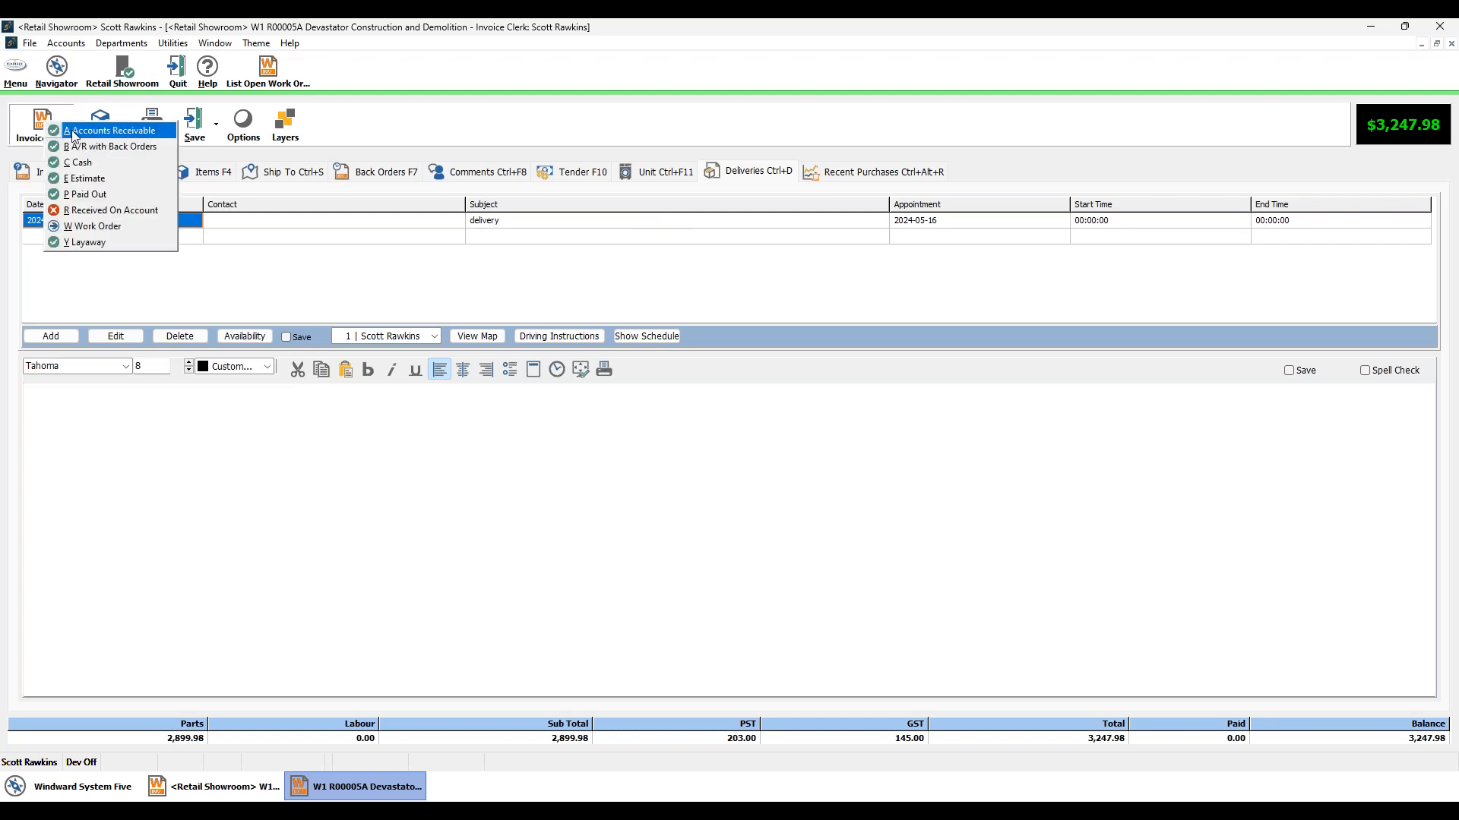
{"action": "left_click", "coordinate": [74, 133]}
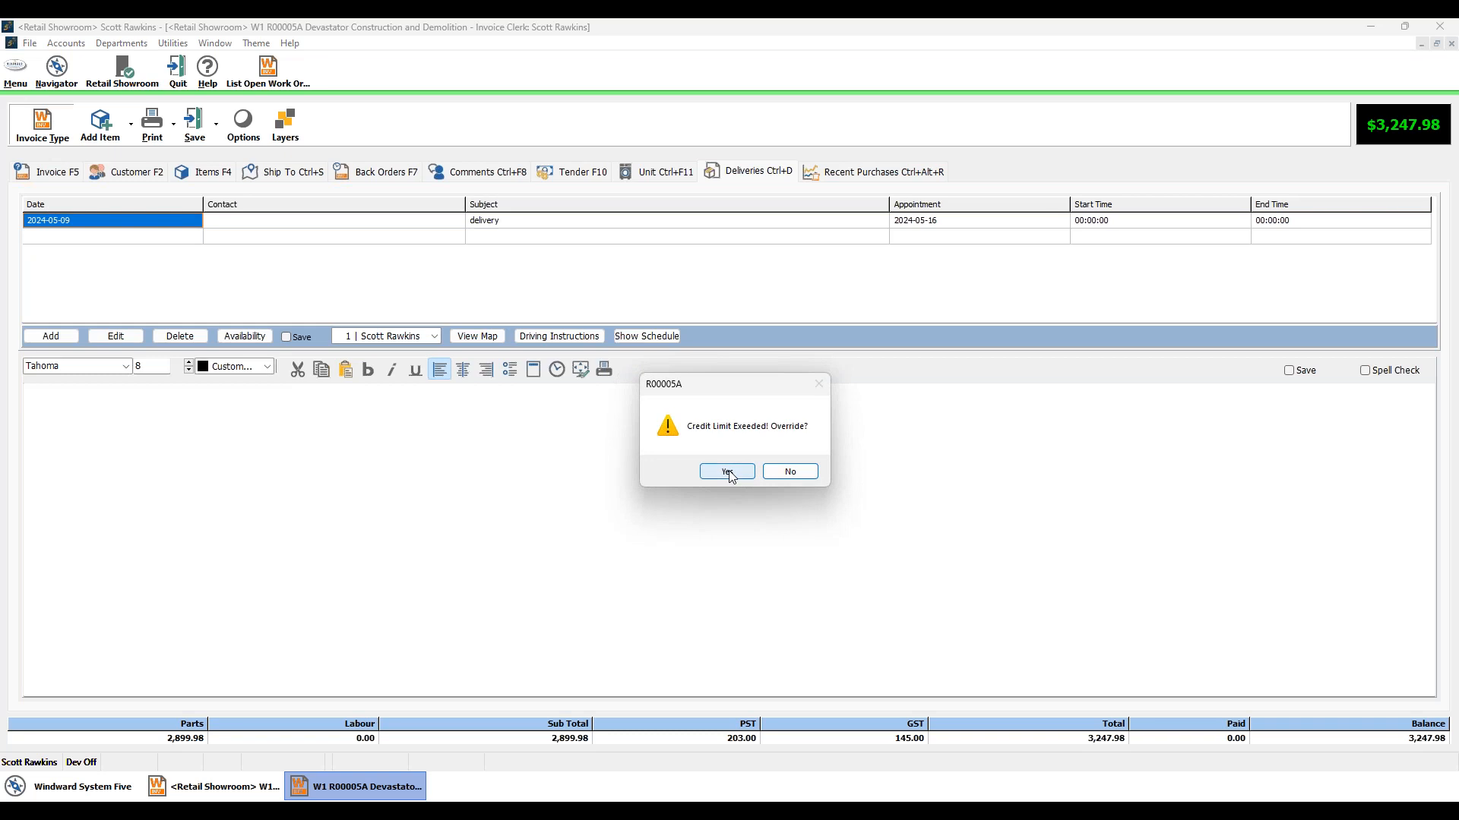
{"action": "left_click", "coordinate": [727, 473]}
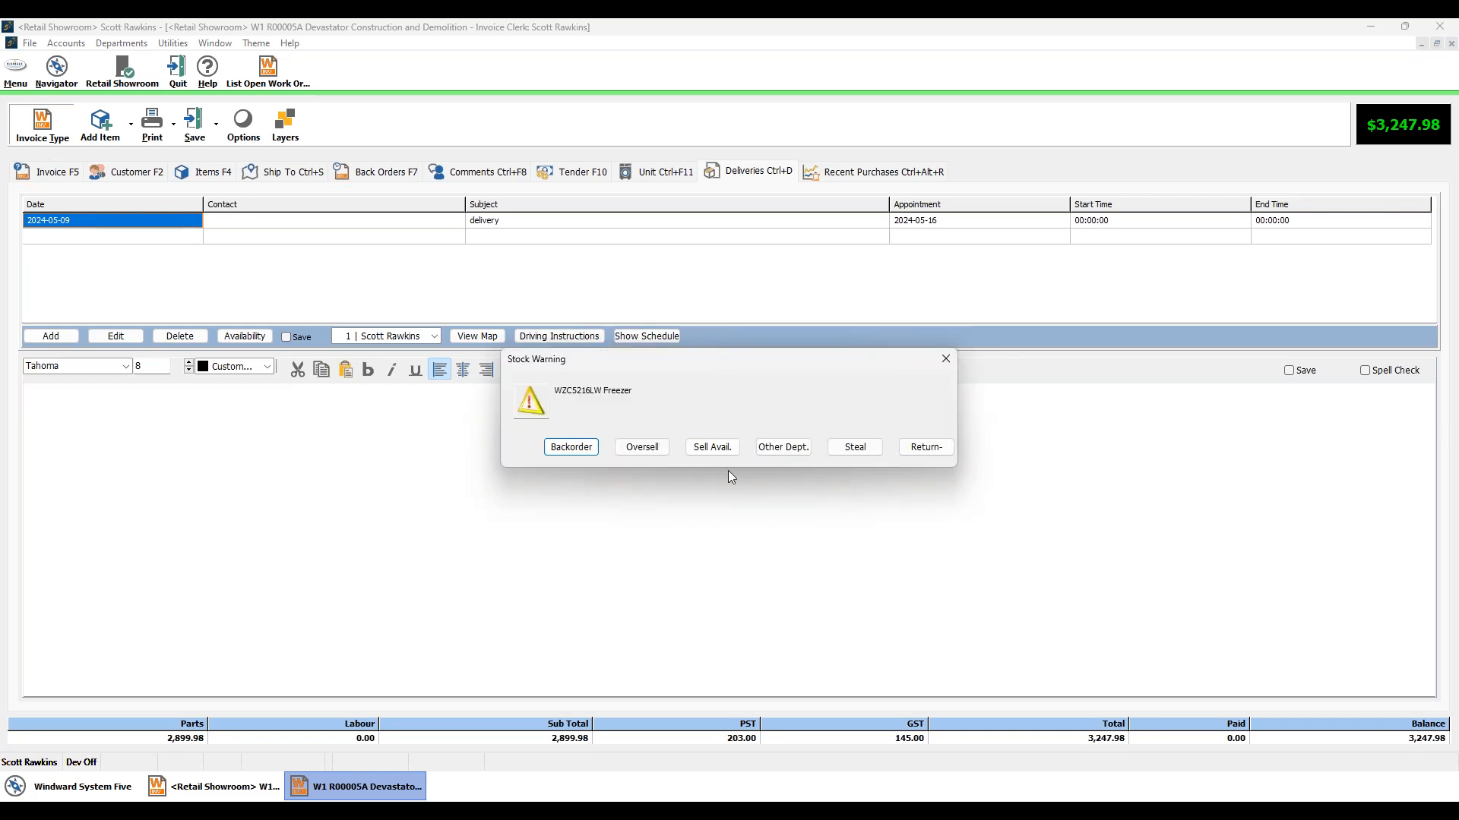
{"action": "left_click", "coordinate": [642, 447]}
{"action": "left_click", "coordinate": [642, 447]}
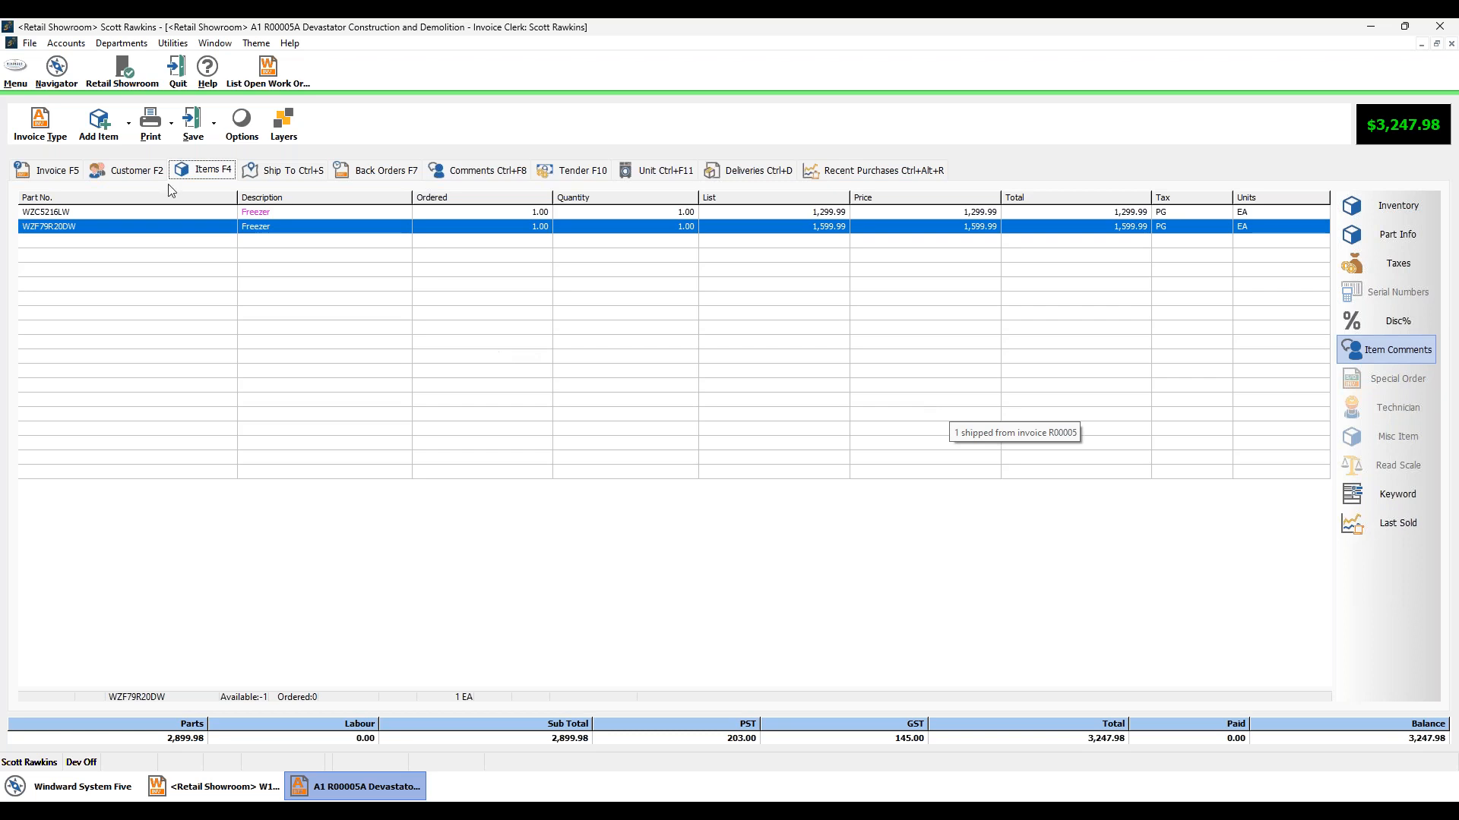
Step: Save and exit the freezer invoice without printing, and close the original work order with the credit limit overridden and no form printed
{"action": "left_click", "coordinate": [214, 124]}
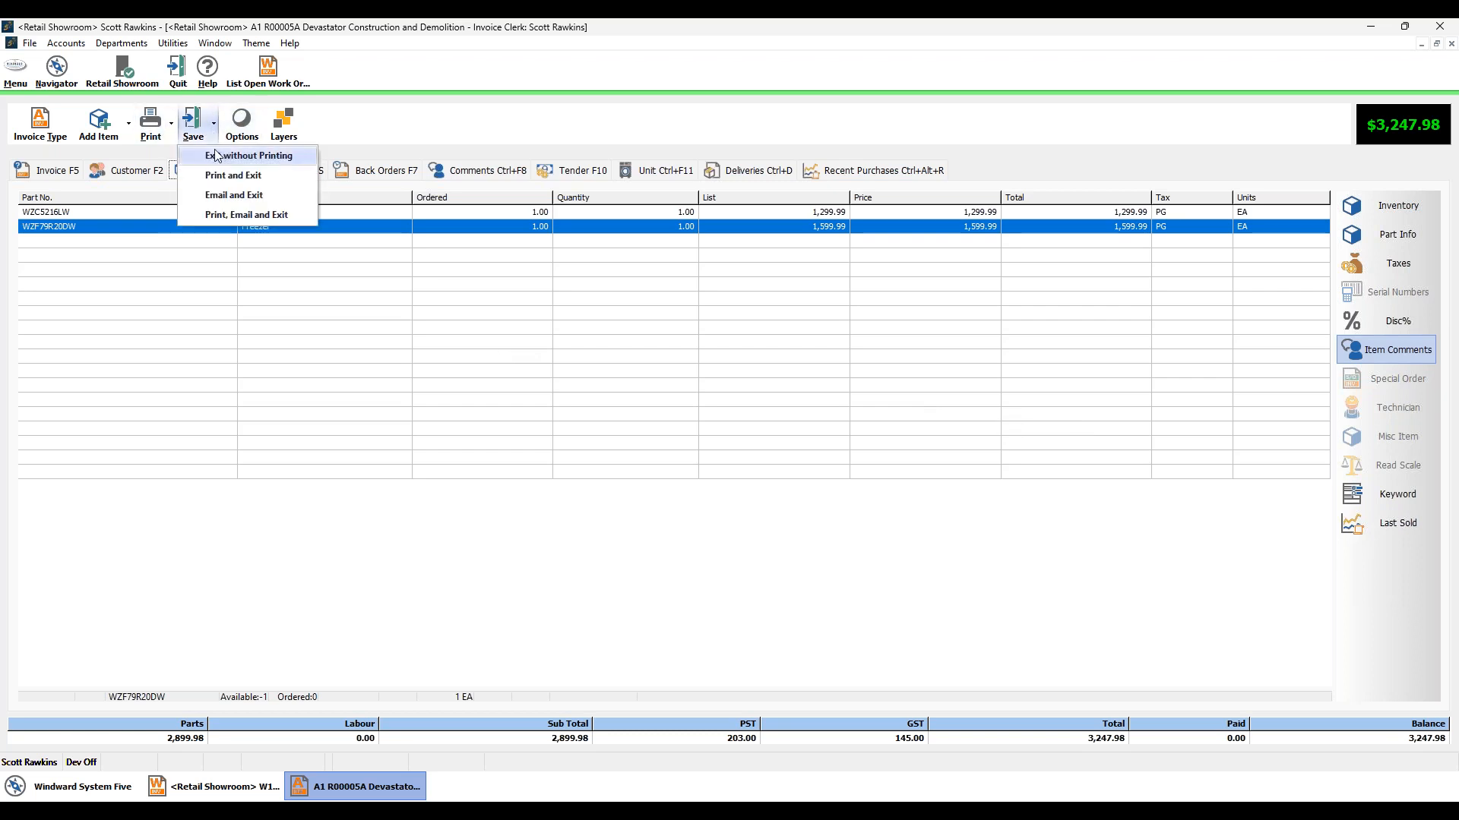
{"action": "left_click", "coordinate": [214, 155]}
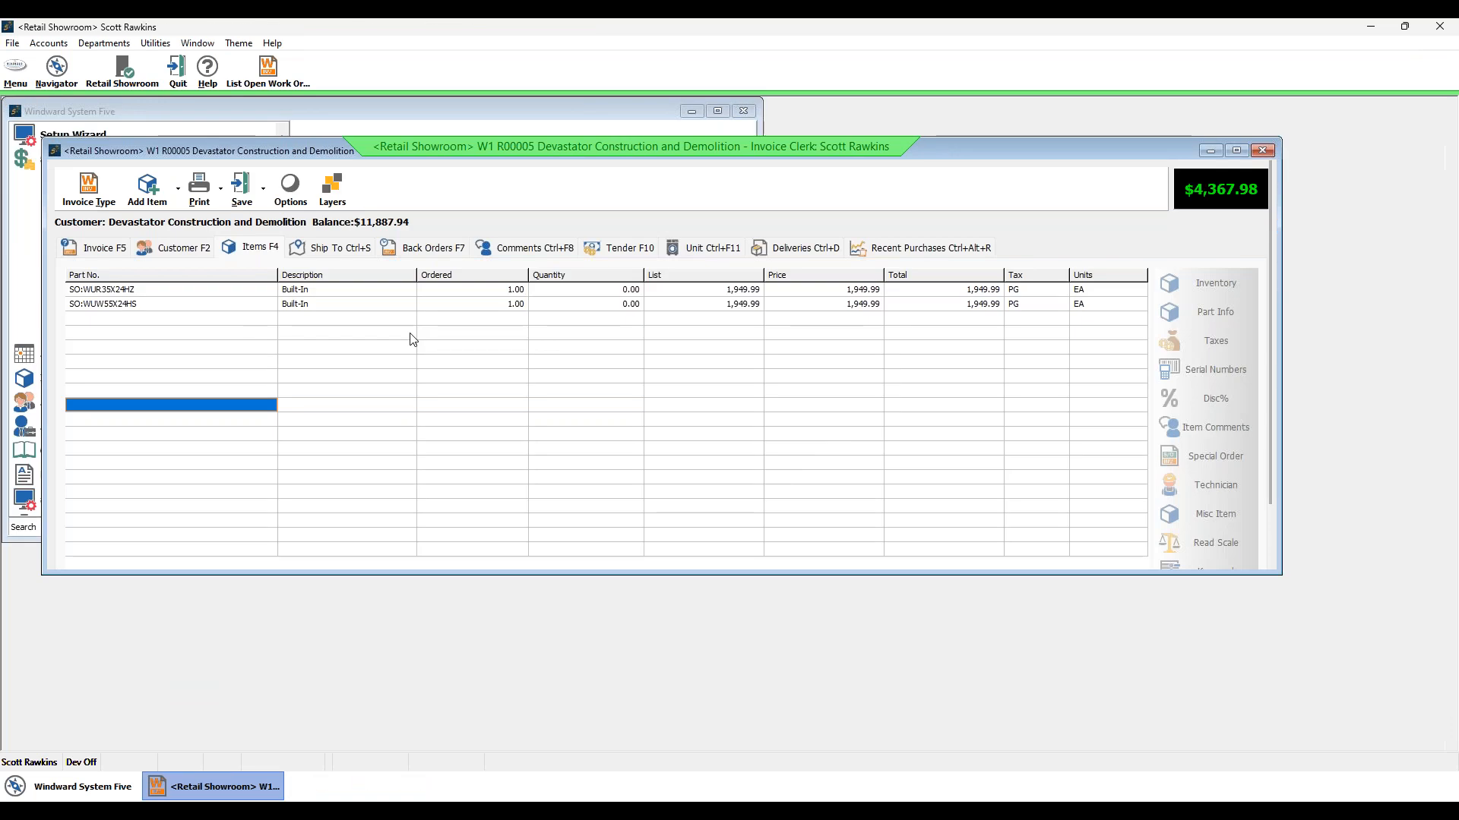
{"action": "left_click", "coordinate": [1263, 152]}
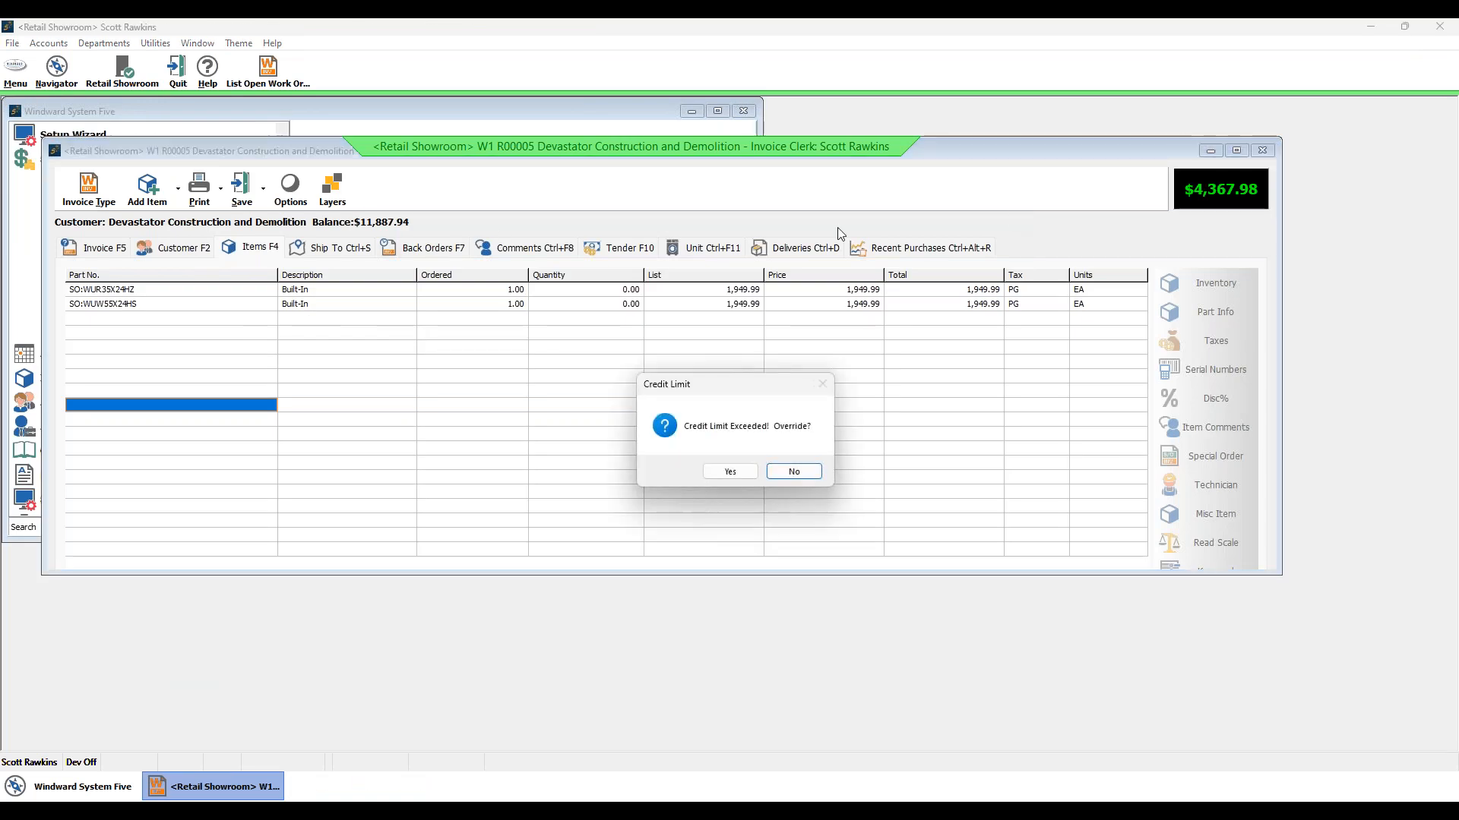
{"action": "left_click", "coordinate": [730, 475]}
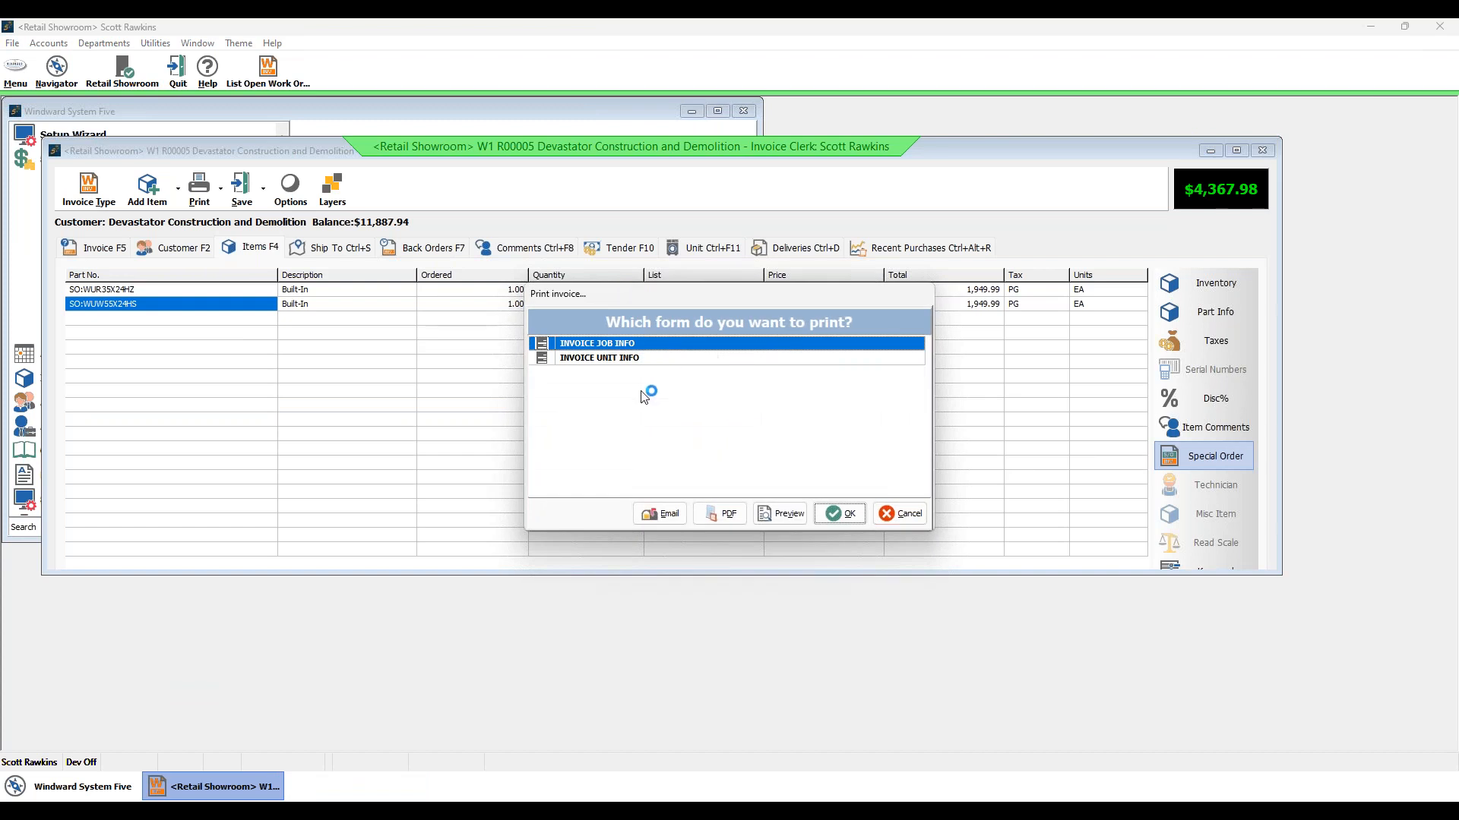
{"action": "left_click", "coordinate": [905, 518]}
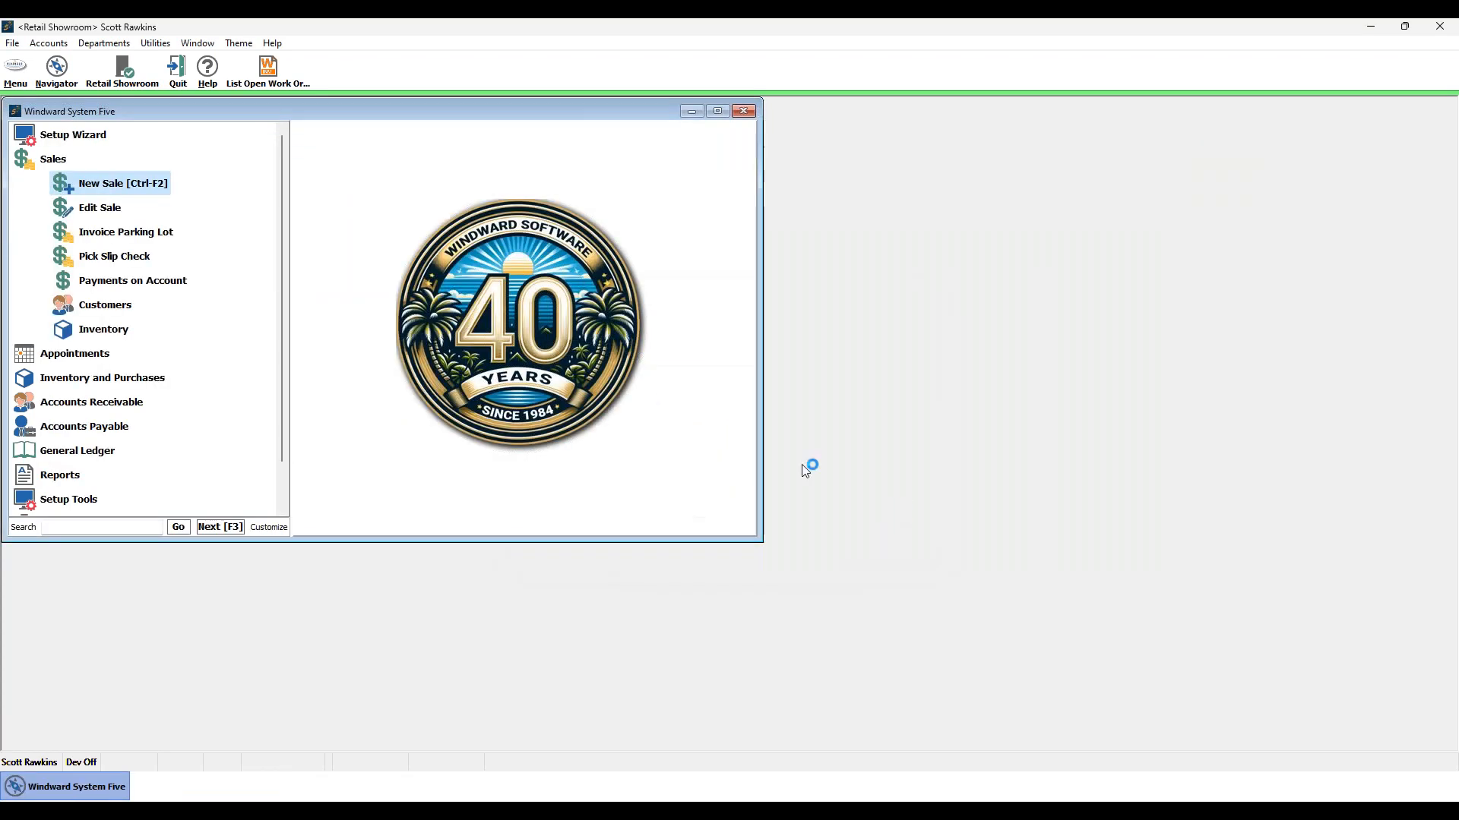
Step: Start a new sale of type W Work Order for Devastator Construction and Demolition in the Retail Showroom department, with the clerk assigned
{"action": "left_click", "coordinate": [717, 111]}
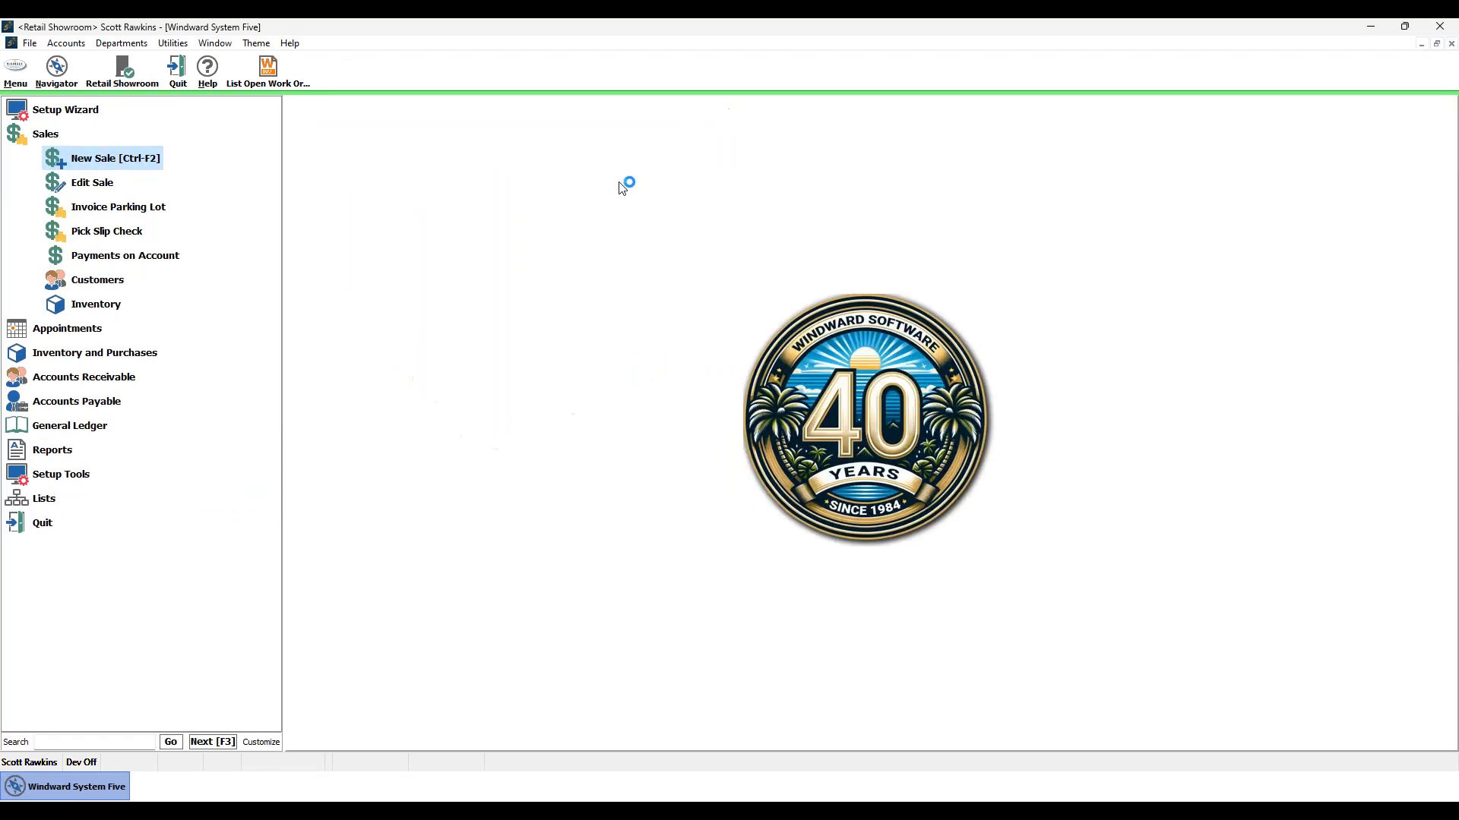
{"action": "left_click", "coordinate": [57, 161]}
{"action": "left_click", "coordinate": [686, 272]}
{"action": "left_click", "coordinate": [684, 296]}
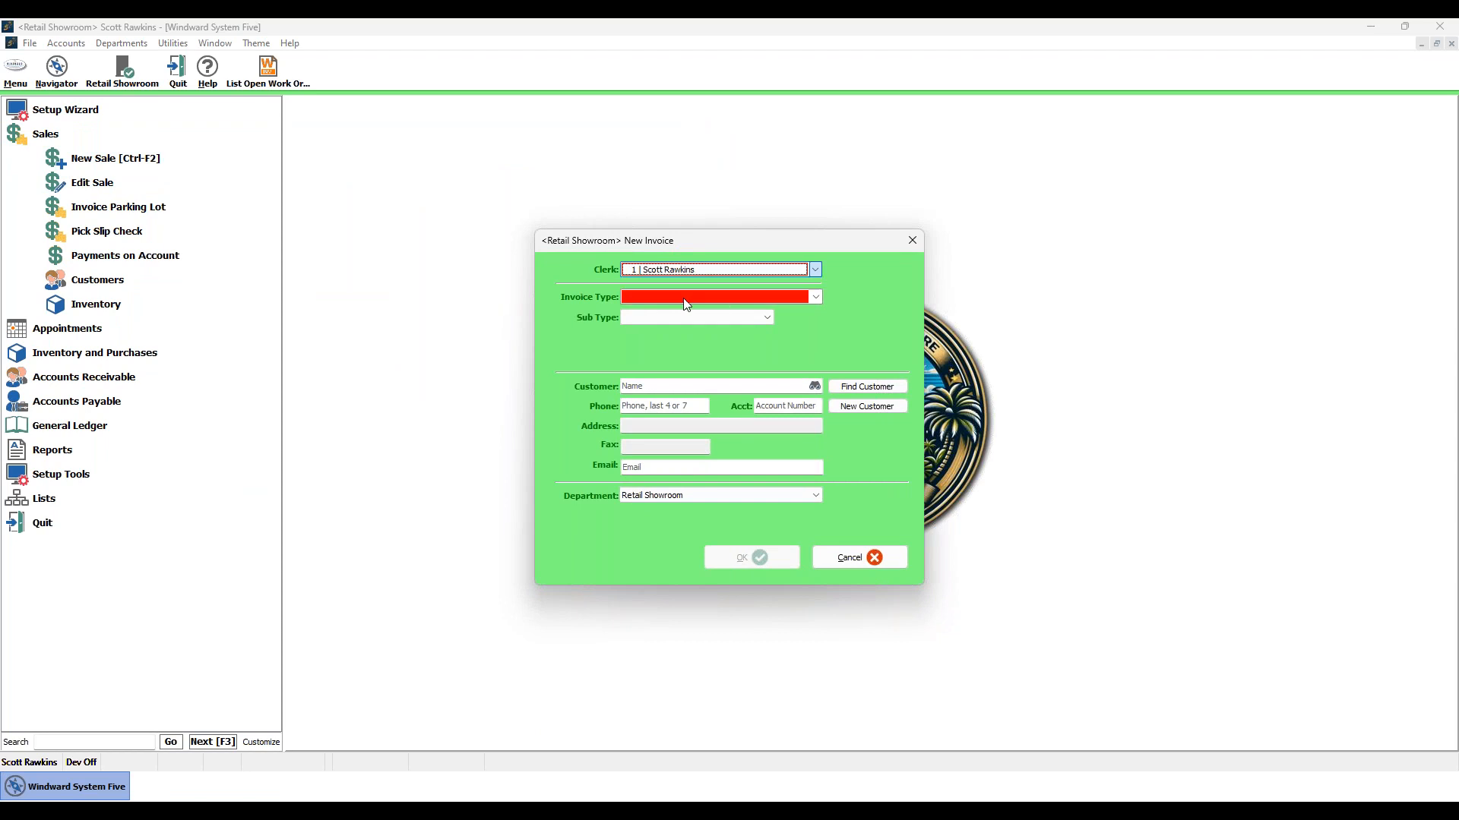
{"action": "left_click", "coordinate": [684, 297]}
{"action": "left_click", "coordinate": [682, 324]}
{"action": "left_click", "coordinate": [681, 297]}
{"action": "left_click", "coordinate": [660, 380]}
{"action": "left_click", "coordinate": [658, 386]}
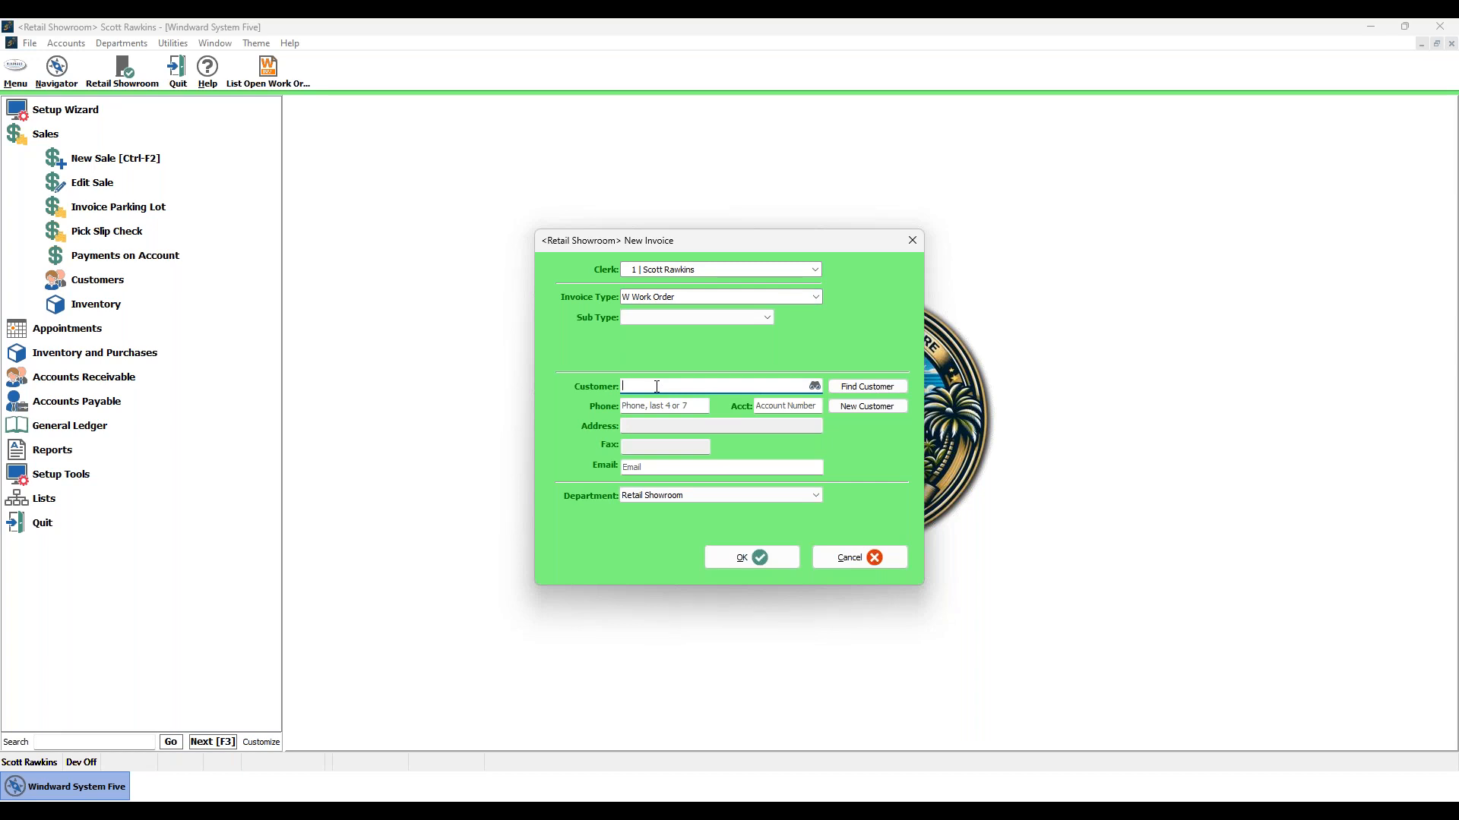
{"action": "type", "text": "Dev"}
{"action": "left_click", "coordinate": [733, 562]}
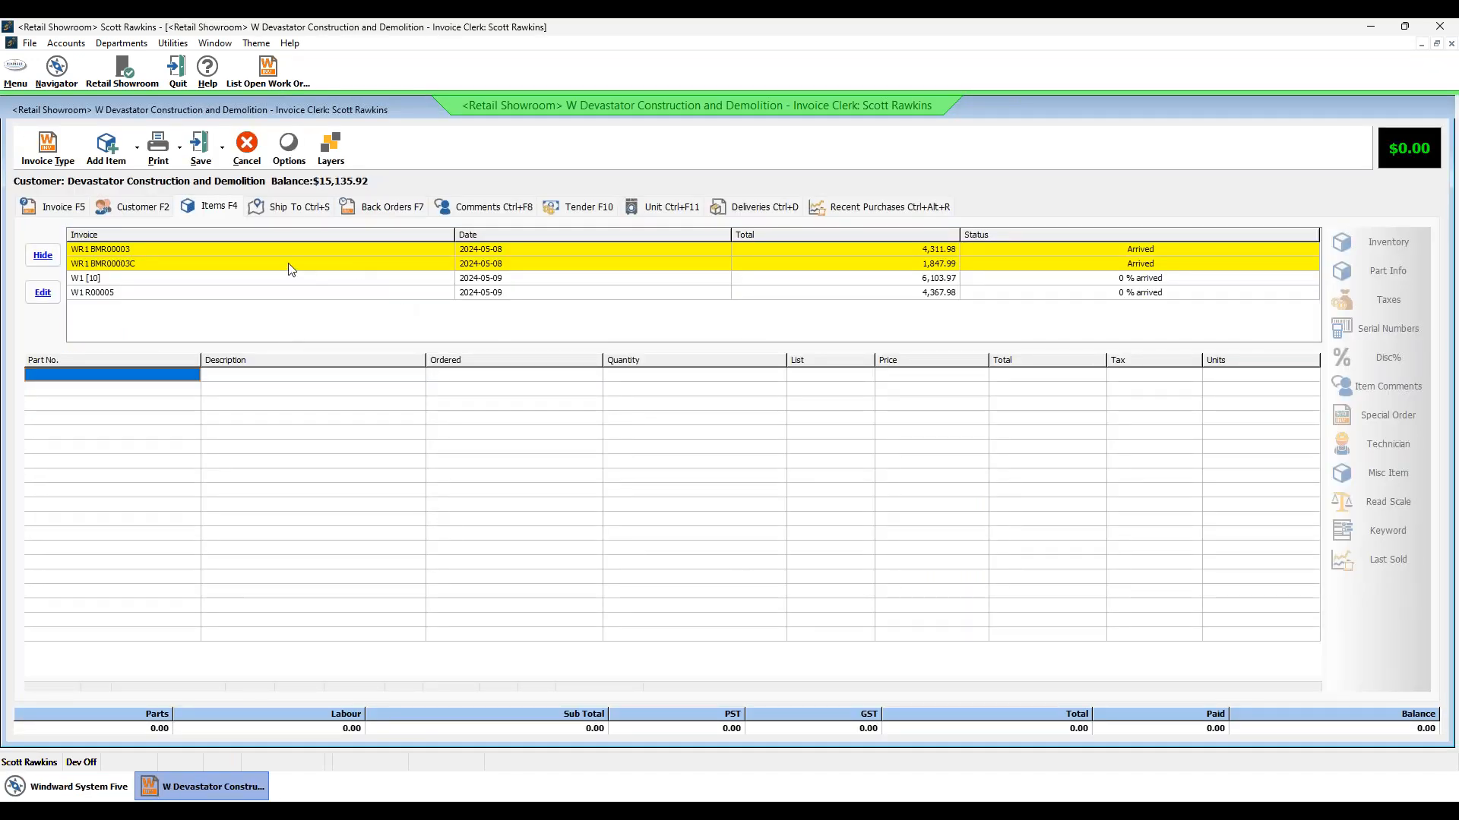
Step: Find parts in the Appliances category and add built-in WUW55X24HS, freezer WZC5216LW and ice maker WUI75X15HB to the work order
{"action": "left_click", "coordinate": [108, 148]}
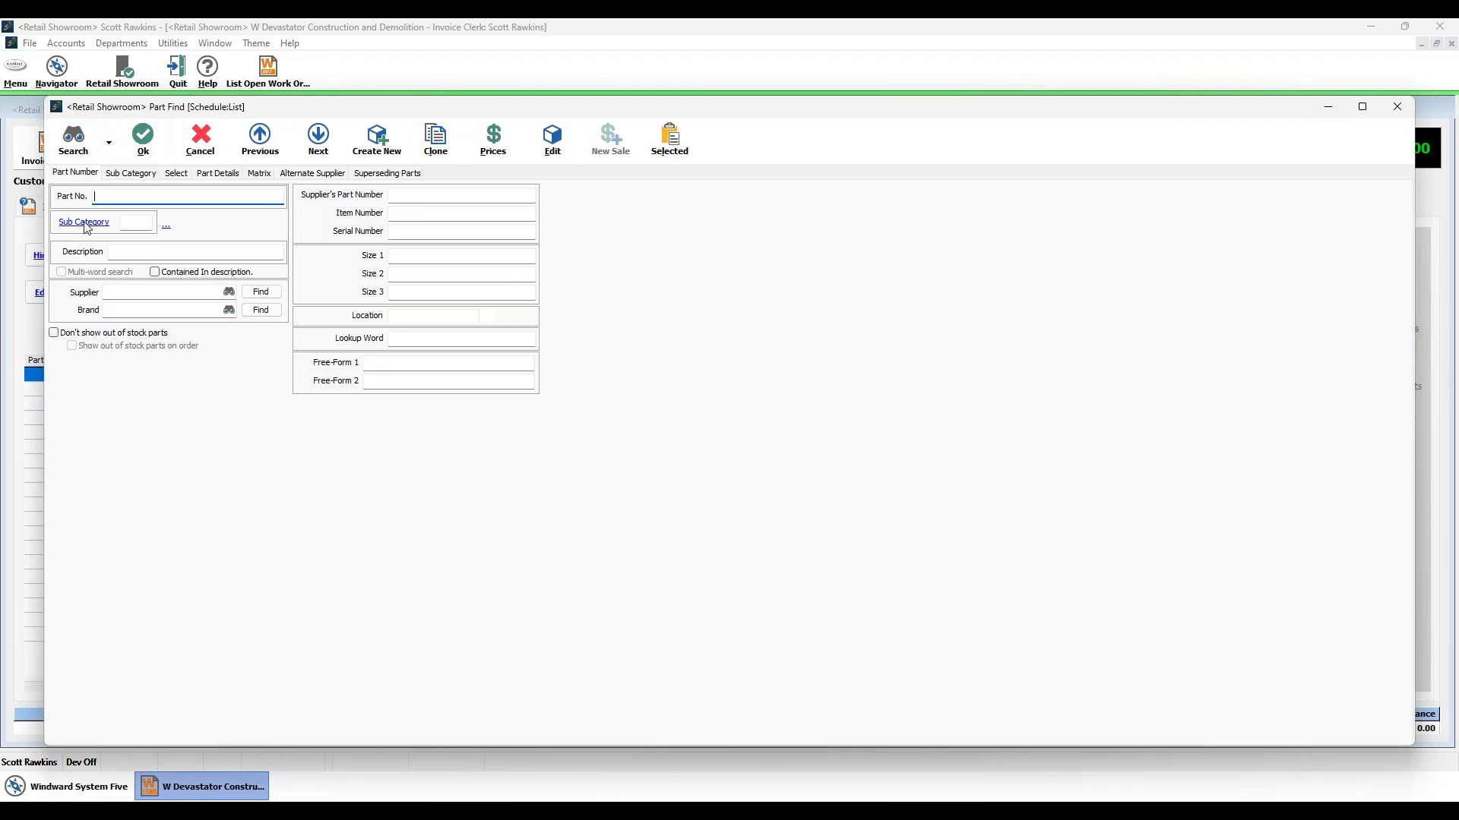
{"action": "left_click", "coordinate": [83, 223]}
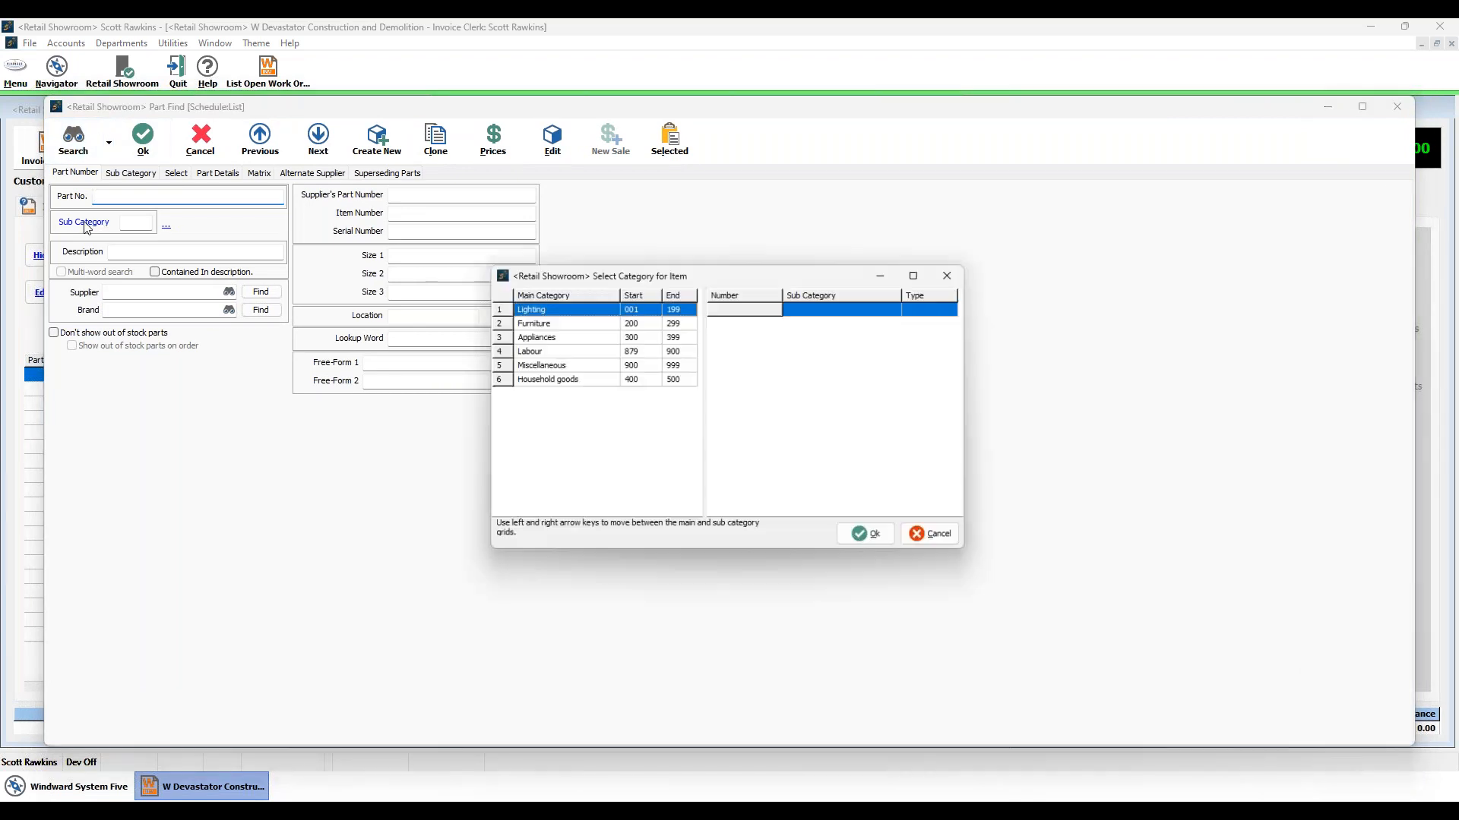
{"action": "left_click", "coordinate": [531, 338]}
{"action": "left_click", "coordinate": [871, 538]}
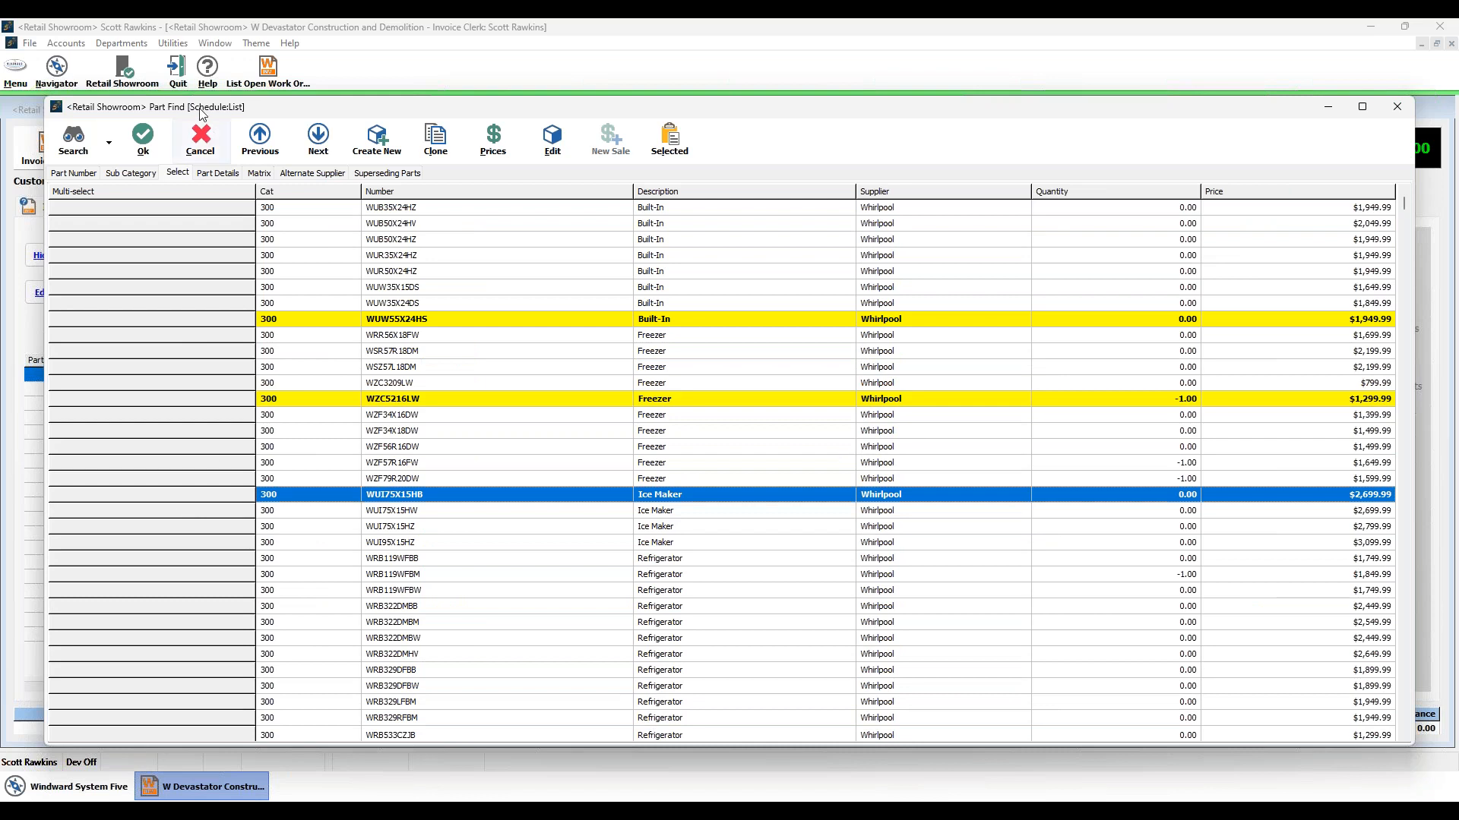
{"action": "left_click", "coordinate": [143, 141]}
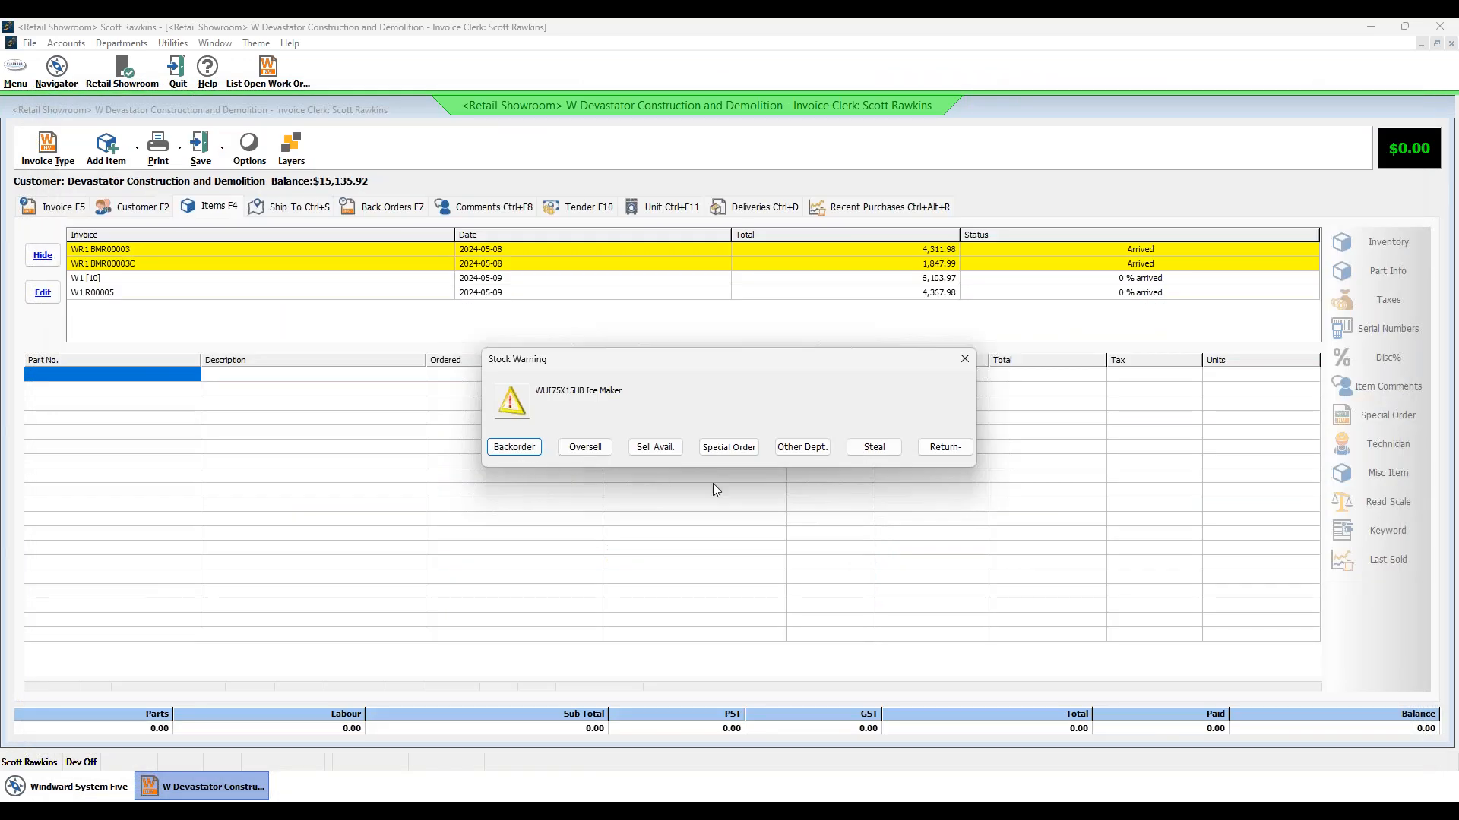
Step: Oversell ice maker WUI75X15HB and built-in WUW55X24HS, and special-order one WZC5216LW freezer from Whirlpool
{"action": "left_click", "coordinate": [585, 448]}
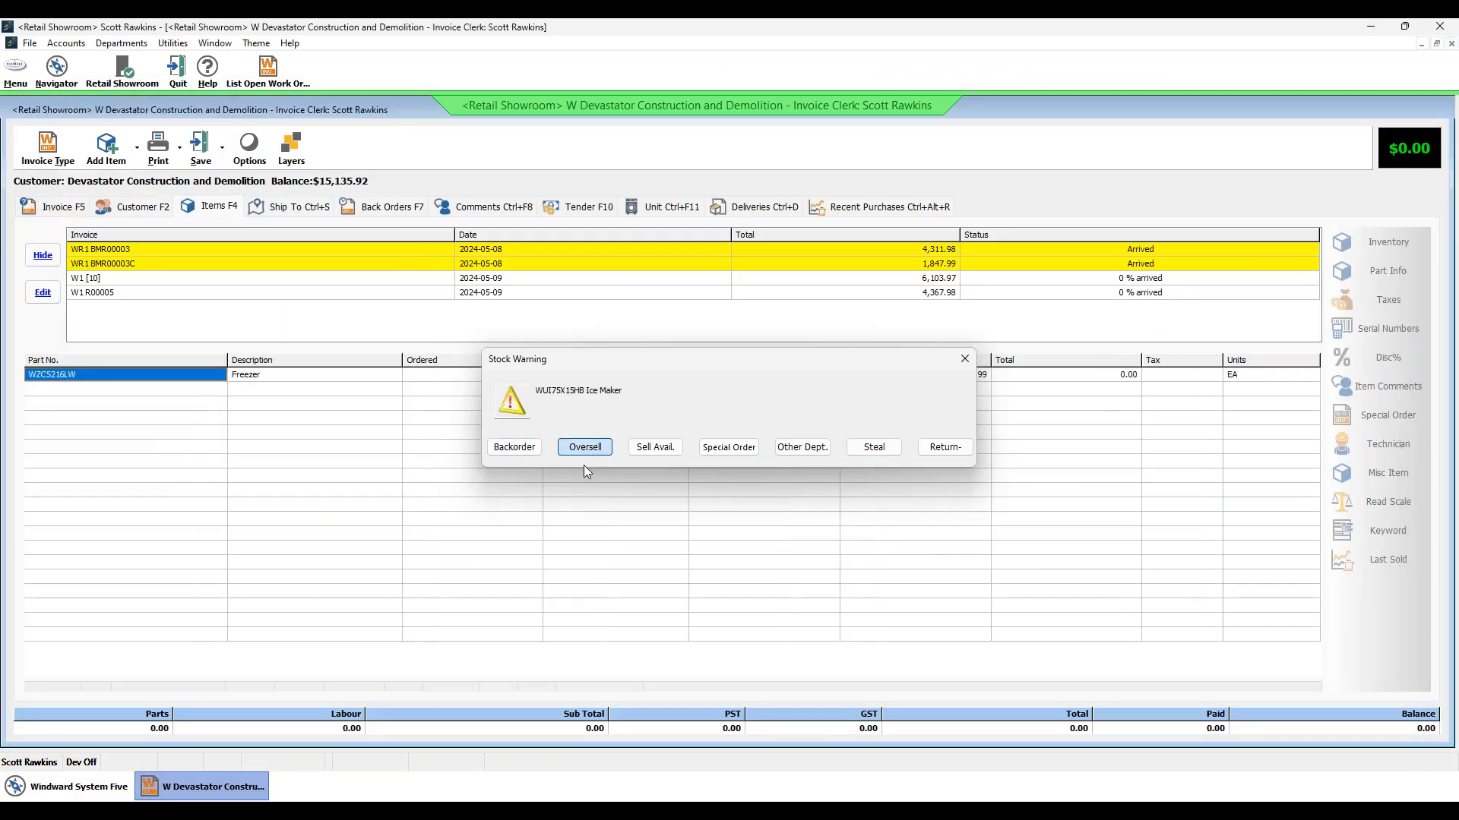
{"action": "left_click", "coordinate": [729, 447]}
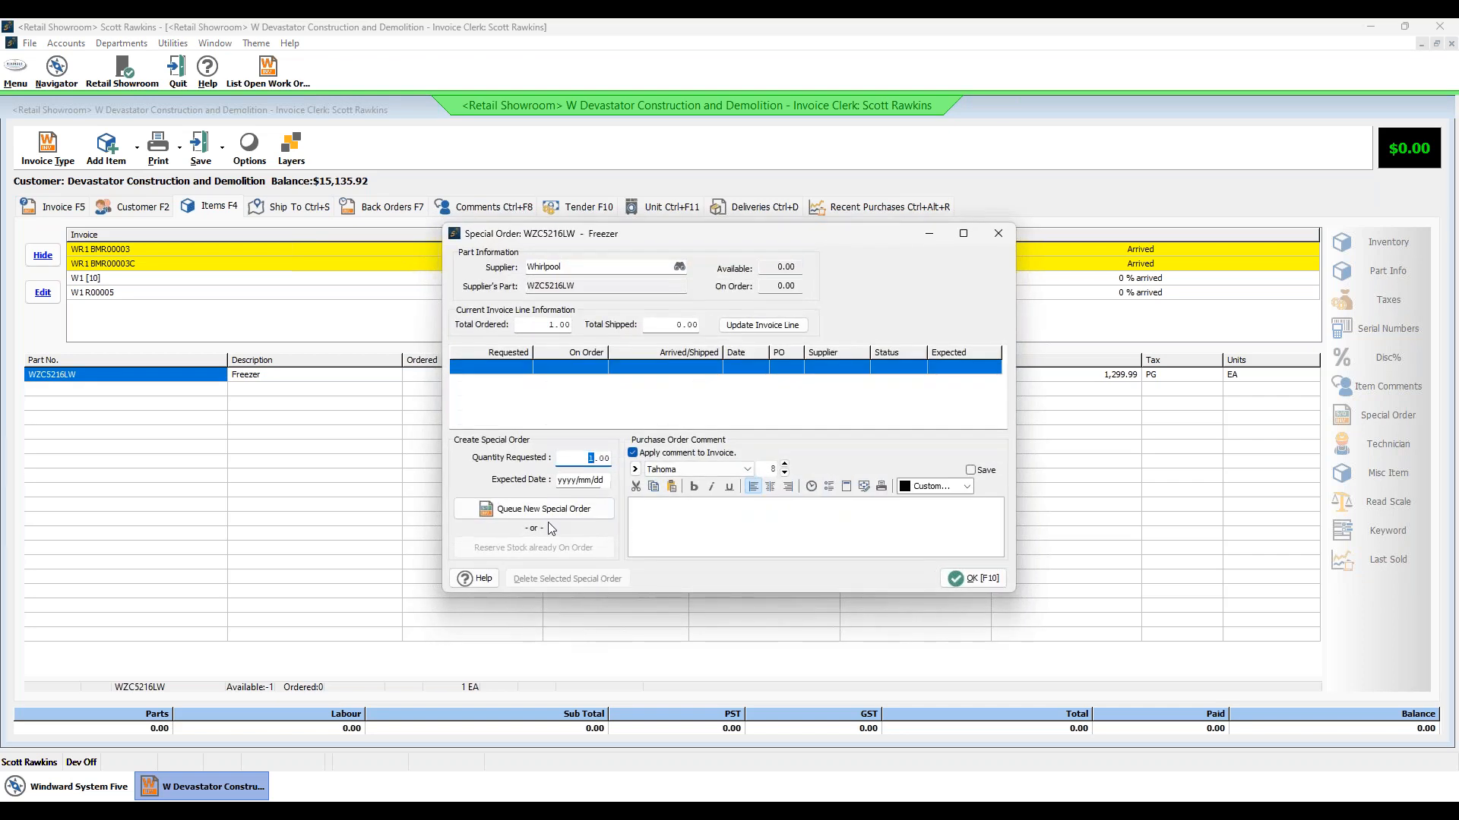
{"action": "left_click", "coordinate": [973, 579]}
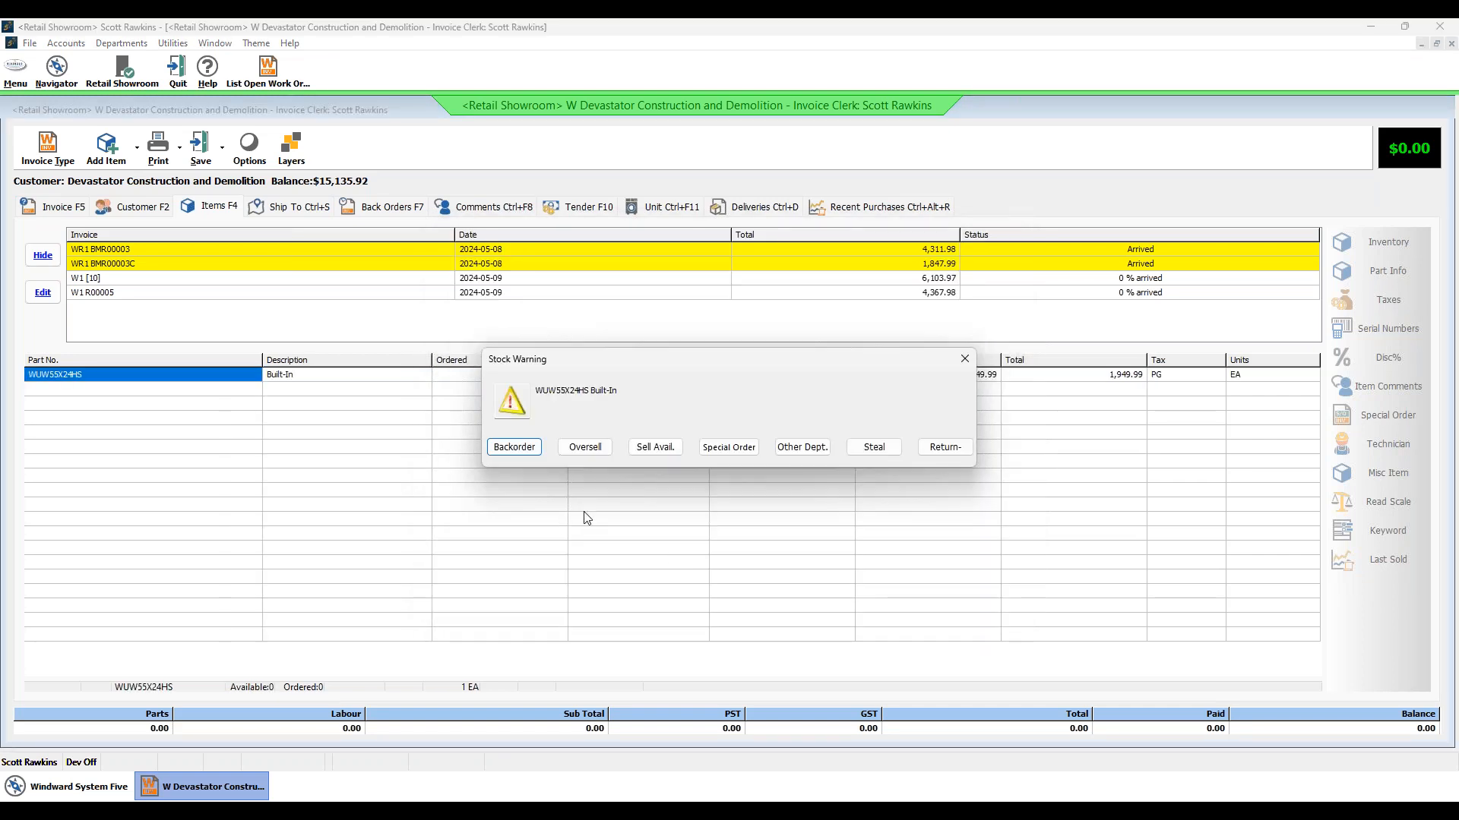
{"action": "left_click", "coordinate": [585, 447]}
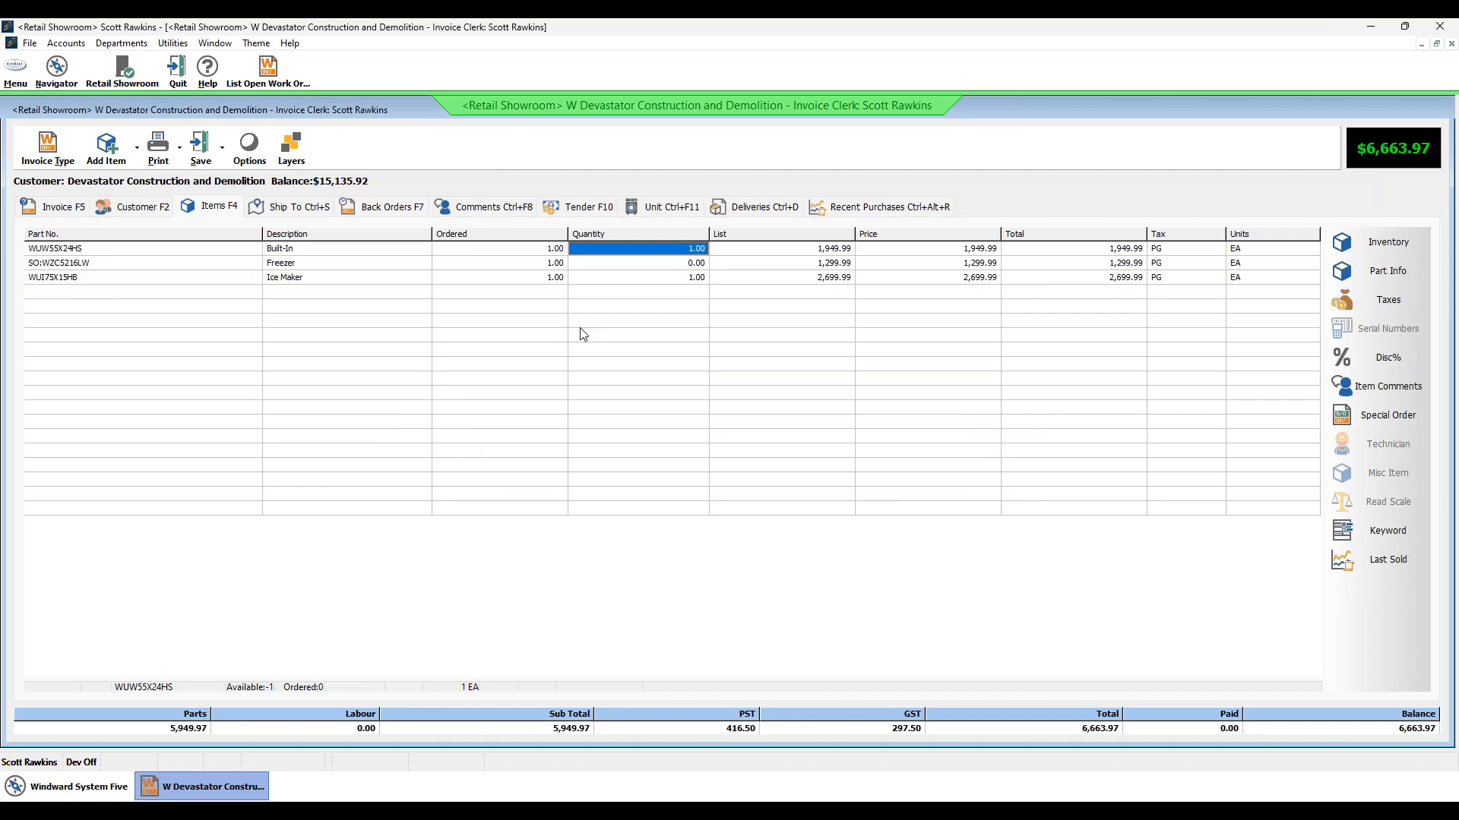
Step: Examine which invoice types the new work order can be changed to
{"action": "left_click", "coordinate": [59, 152]}
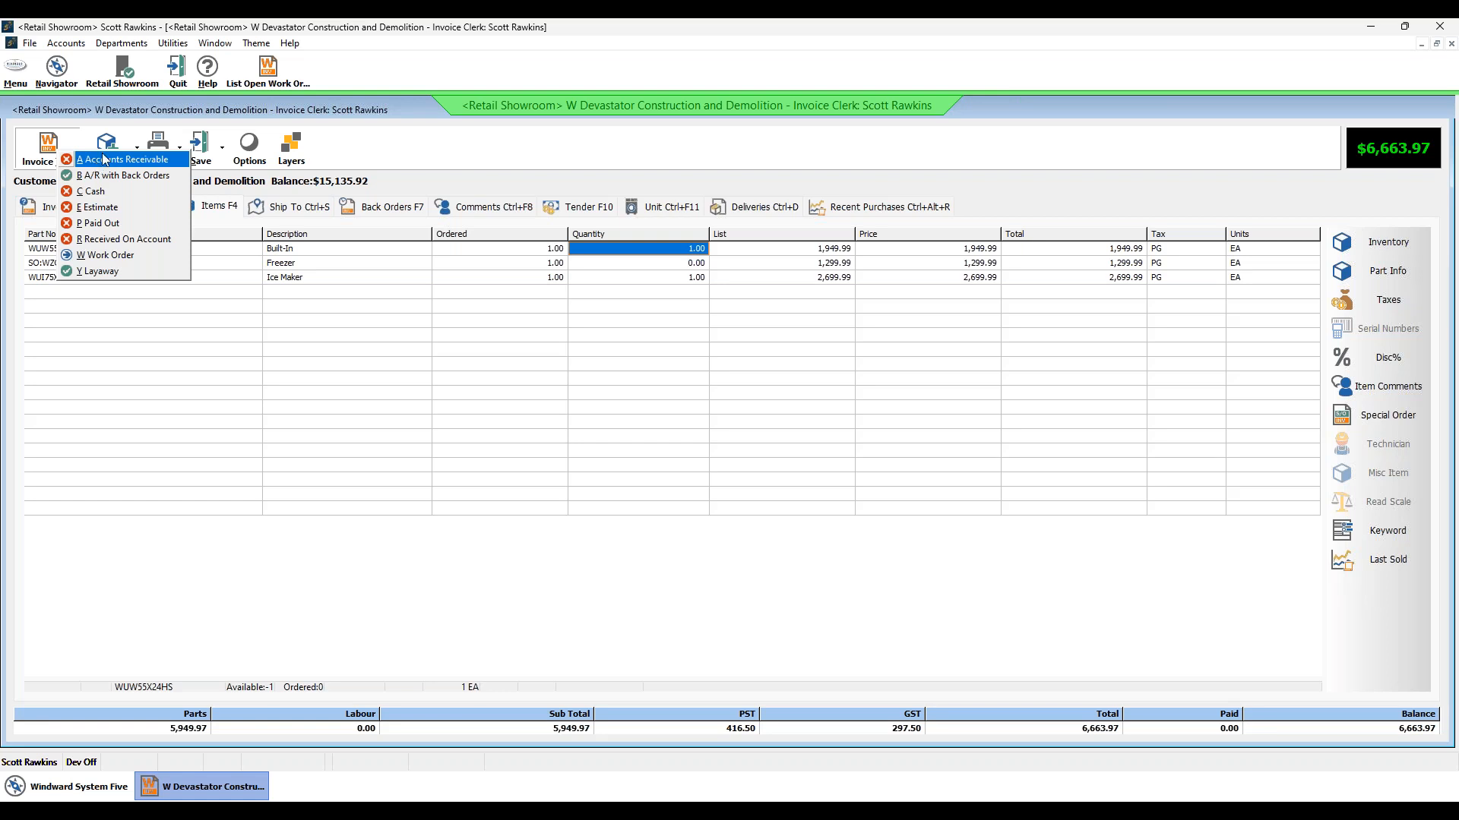
{"action": "left_click", "coordinate": [503, 436]}
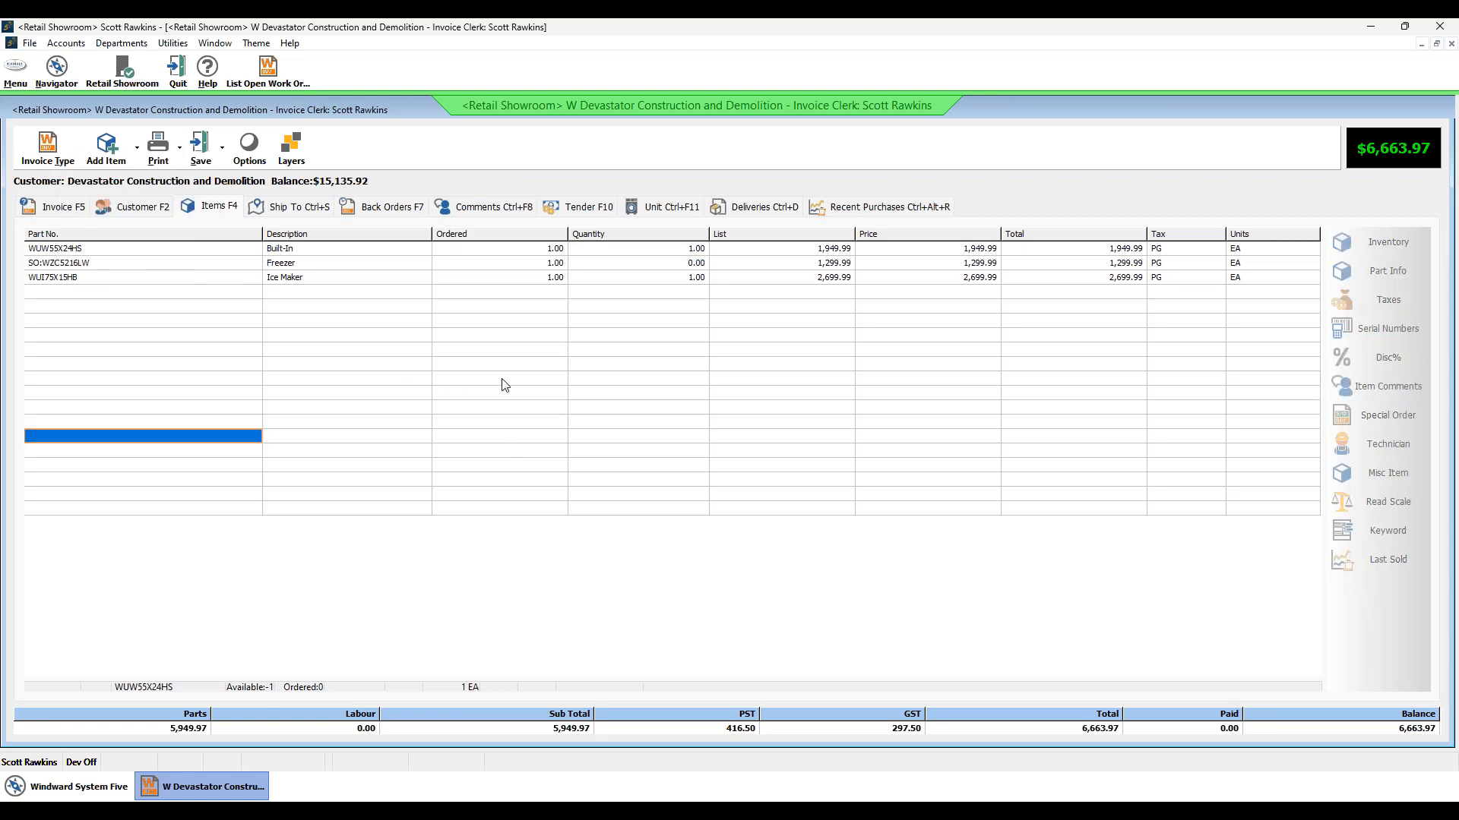
Step: Tender a $2,000.00 cheque deposit on the new work order
{"action": "left_click", "coordinate": [586, 209]}
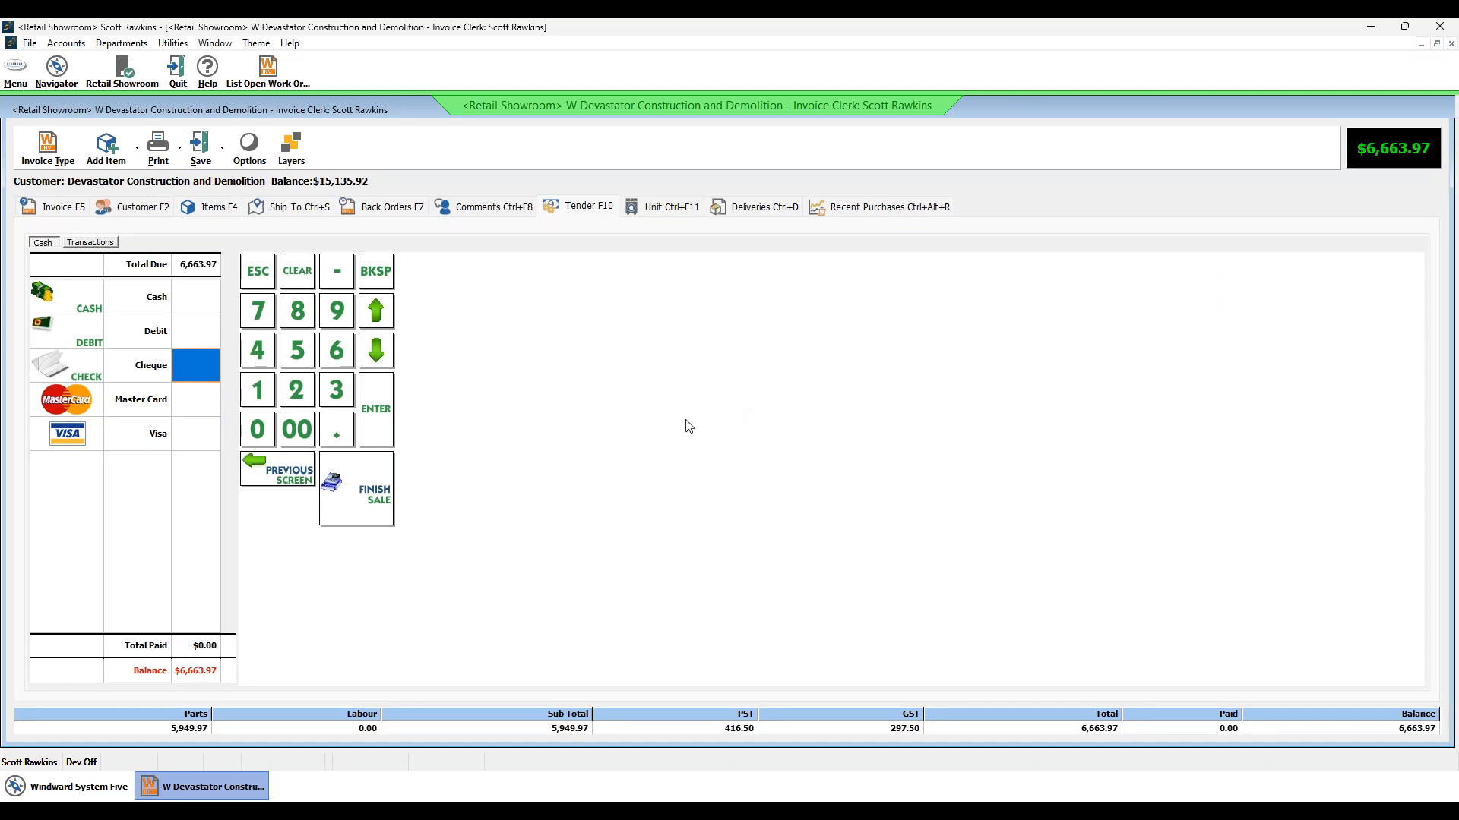
{"action": "left_click", "coordinate": [189, 304]}
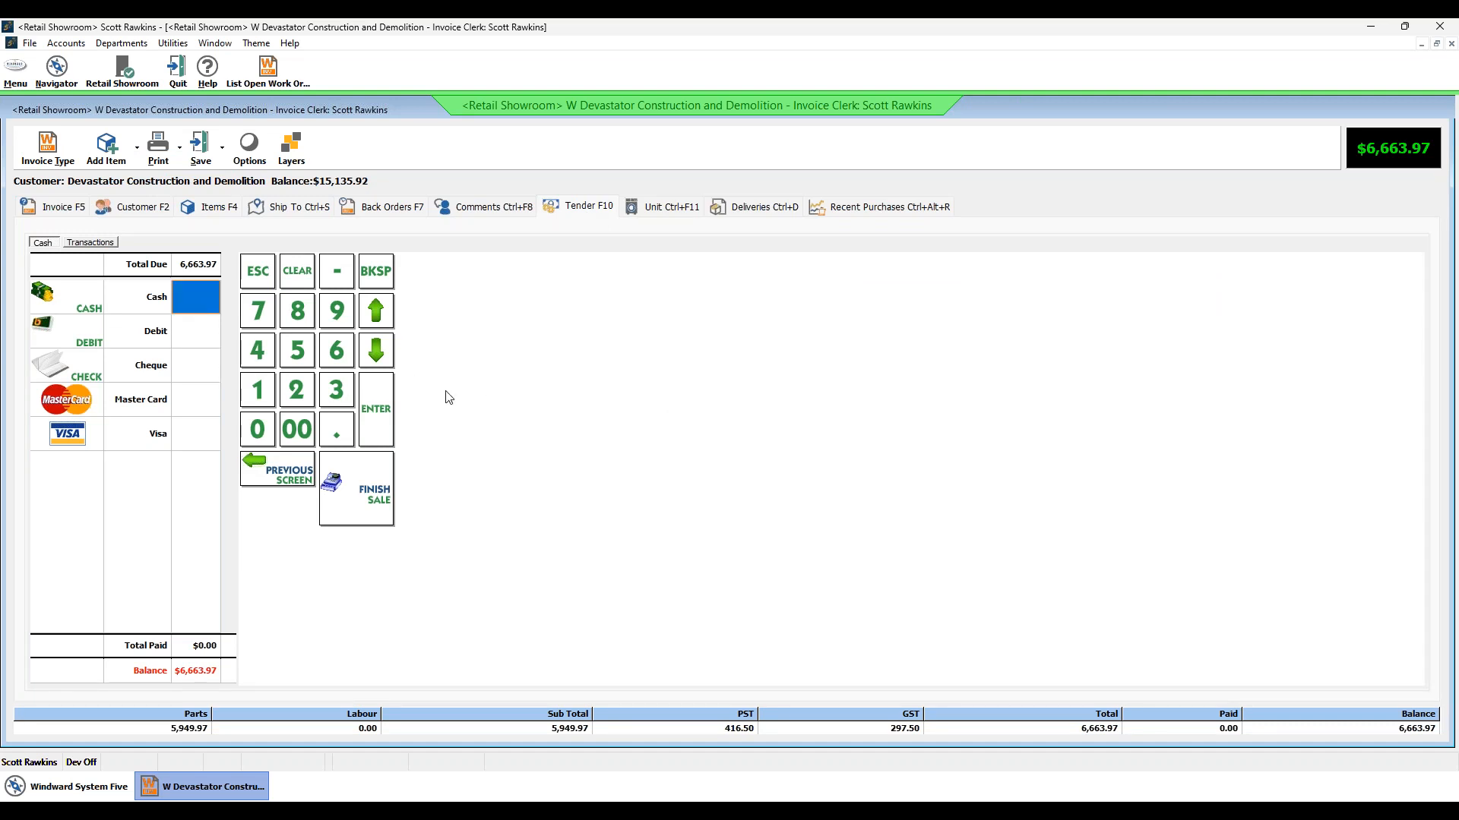
{"action": "left_click", "coordinate": [190, 368]}
{"action": "type", "text": "2000"}
{"action": "key", "text": "Return"}
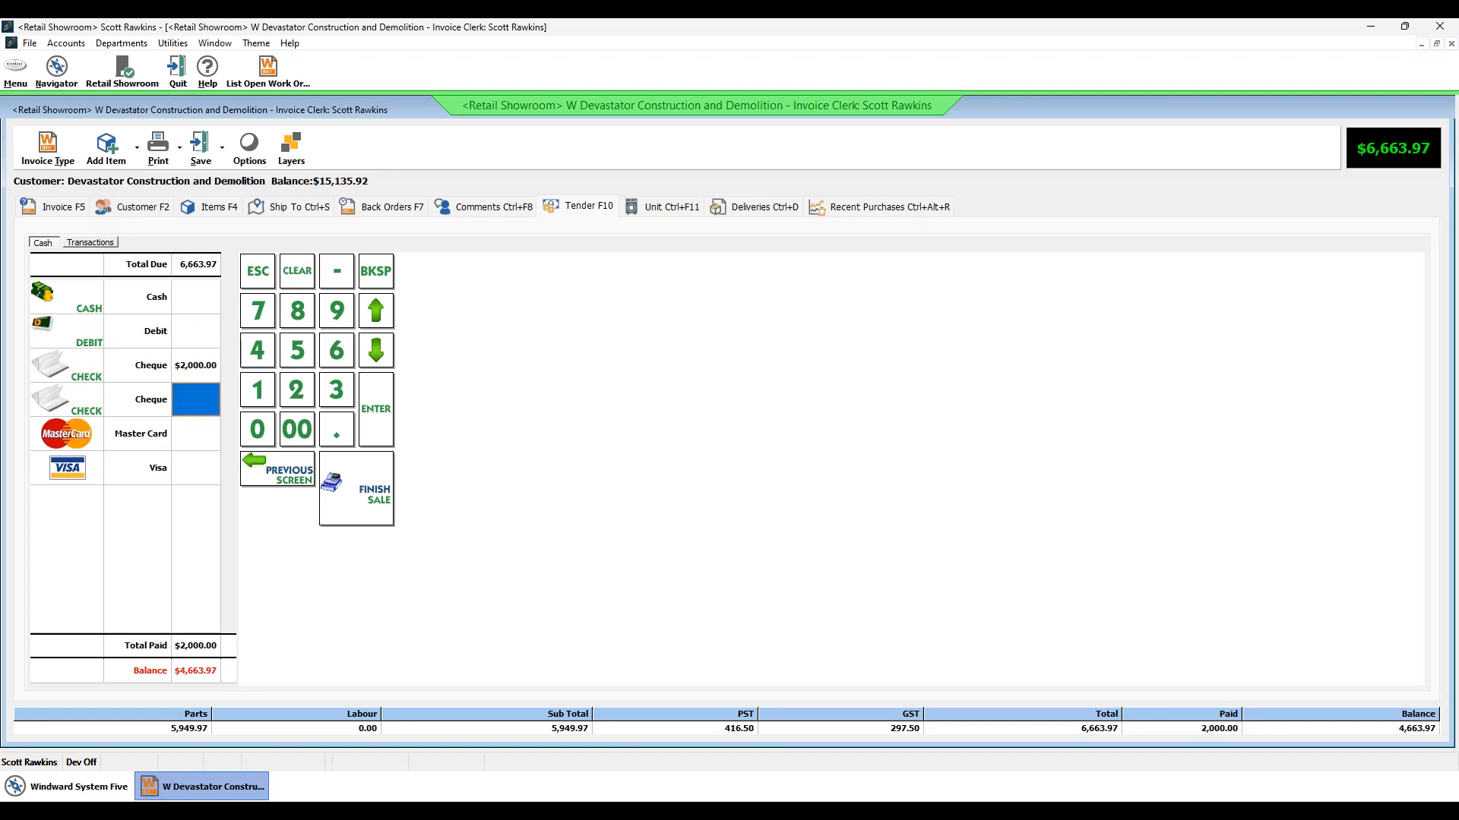
Step: Move ice maker WUI75X15HB and built-in WUW55X24HS to a new linked invoice, transferring $1,563.03 of the deposit to it
{"action": "left_click", "coordinate": [199, 211]}
{"action": "left_click", "coordinate": [160, 278]}
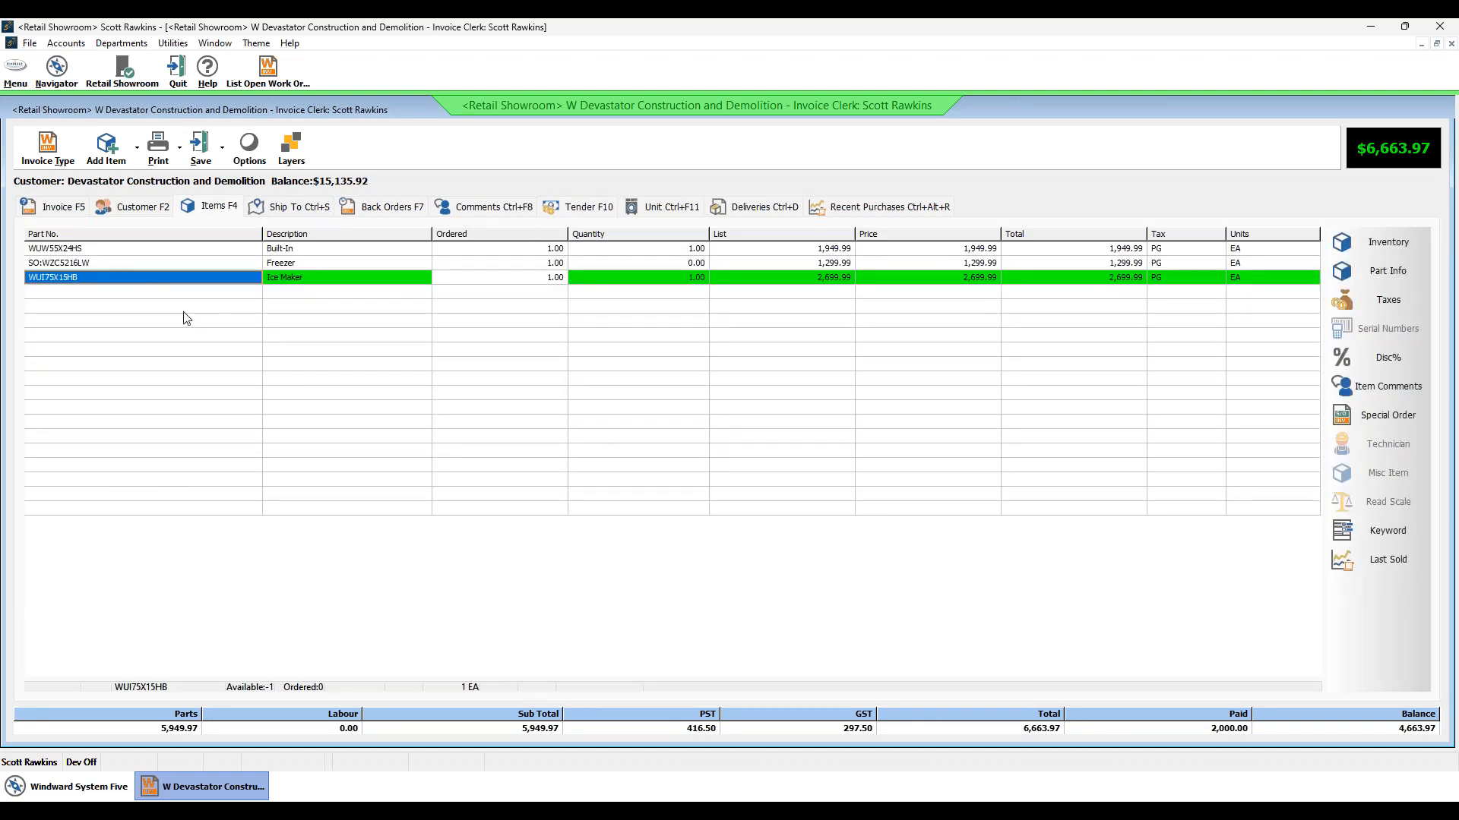
{"action": "left_click", "coordinate": [173, 252]}
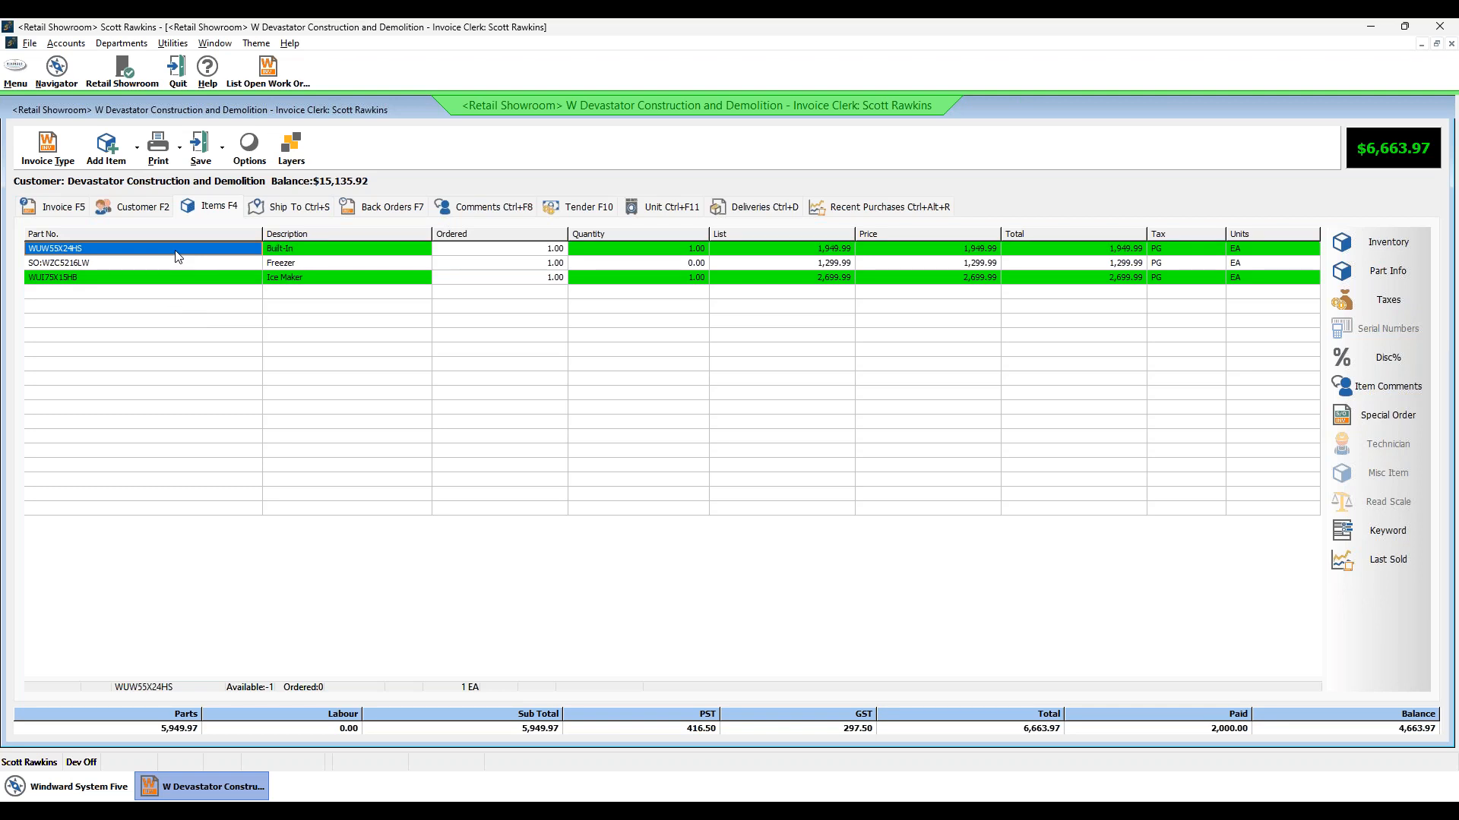
{"action": "key", "text": "ctrl+m"}
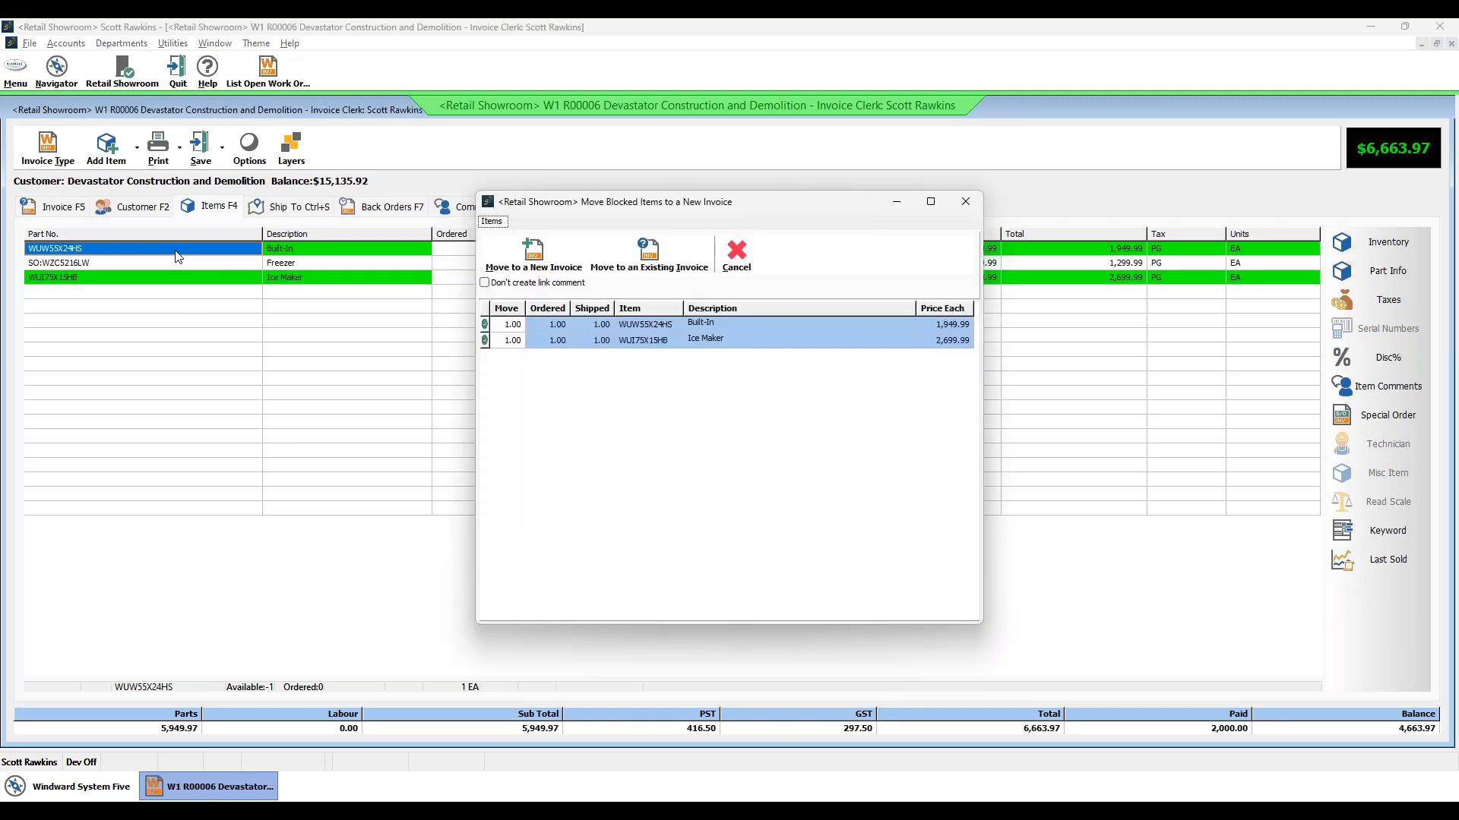
{"action": "left_click", "coordinate": [551, 252]}
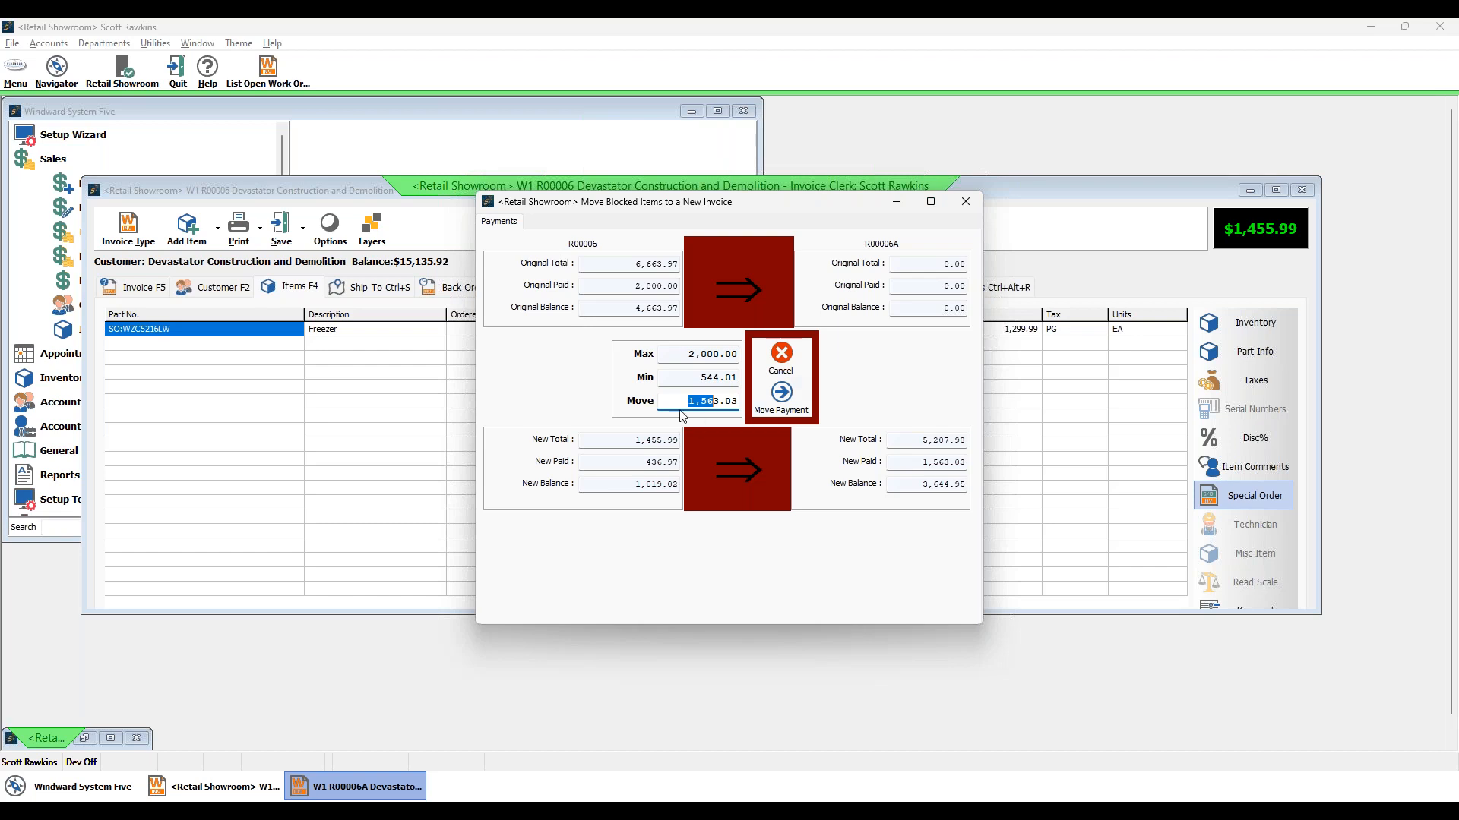
{"action": "left_click_drag", "start_coordinate": [683, 402], "coordinate": [742, 400]}
{"action": "left_click", "coordinate": [784, 390]}
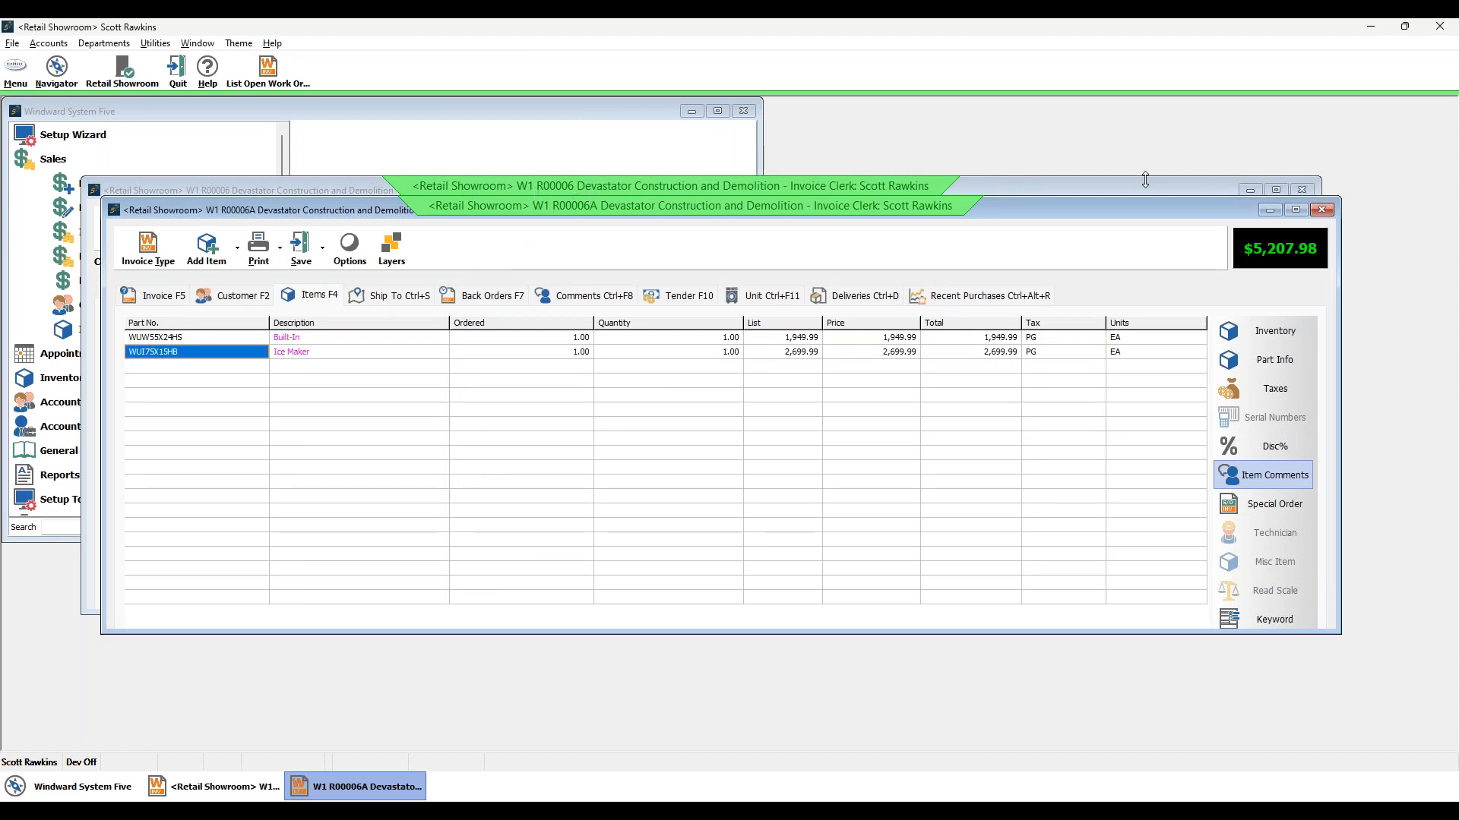
Step: Compare the items, totals and paid amounts on the original and the newly split work orders
{"action": "left_click_drag", "start_coordinate": [1140, 186], "coordinate": [1164, 334]}
{"action": "left_click_drag", "start_coordinate": [1023, 218], "coordinate": [1021, 119]}
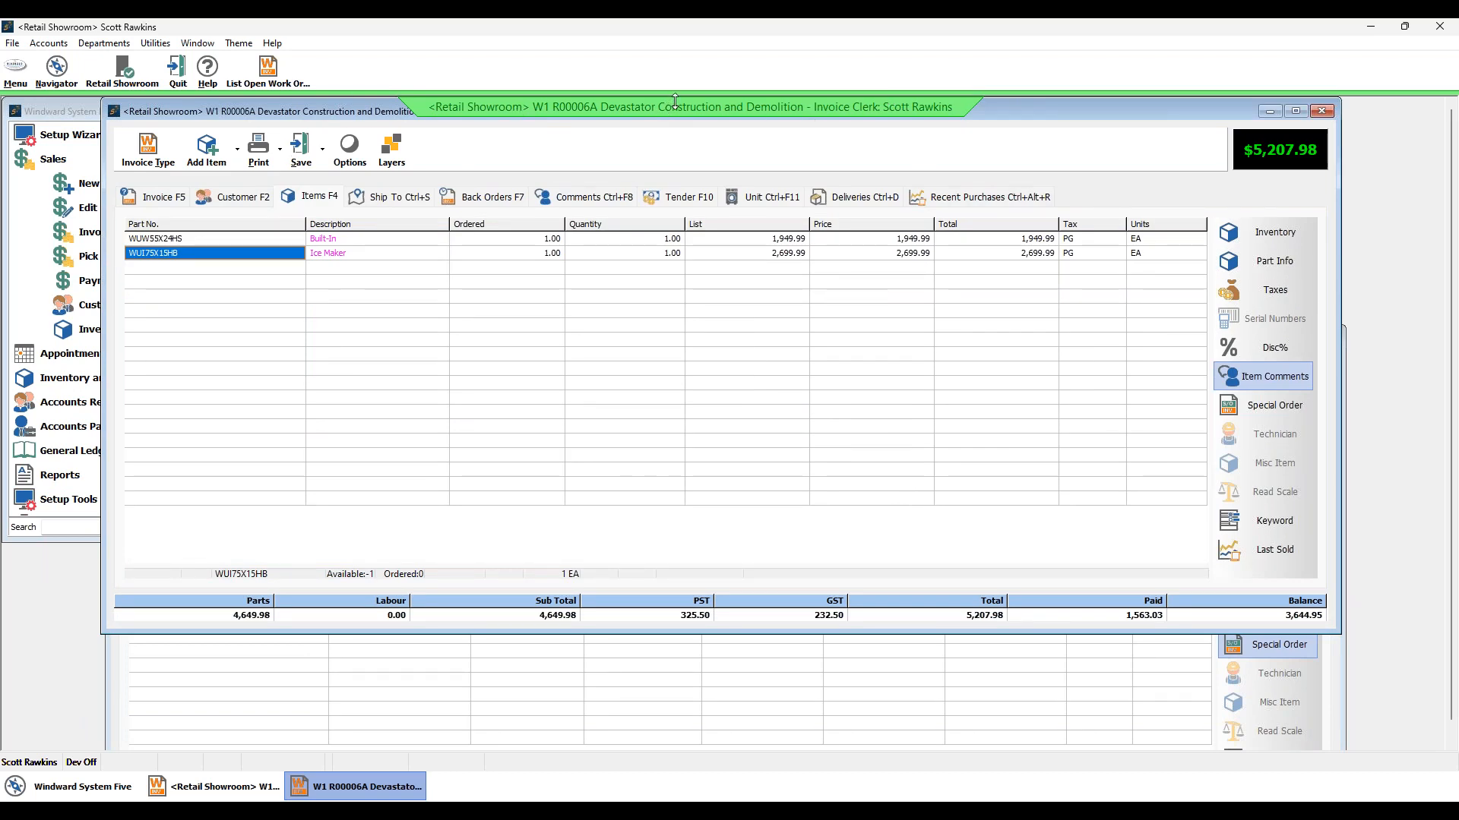
{"action": "left_click", "coordinate": [1268, 111]}
{"action": "left_click_drag", "start_coordinate": [490, 333], "coordinate": [433, 102]}
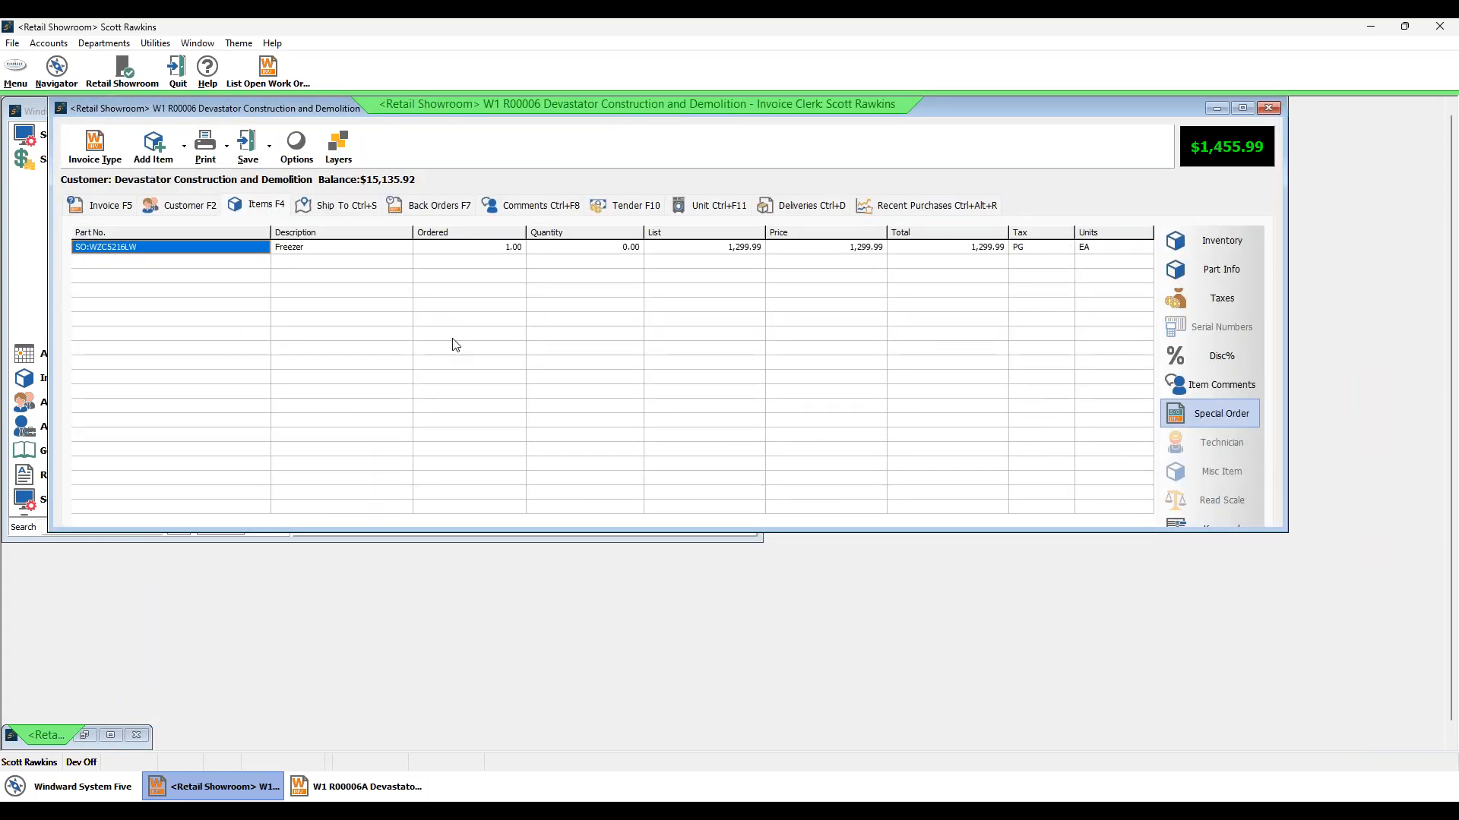
Step: Save and exit the original work order holding the special-order freezer without printing it
{"action": "left_click", "coordinate": [1243, 108]}
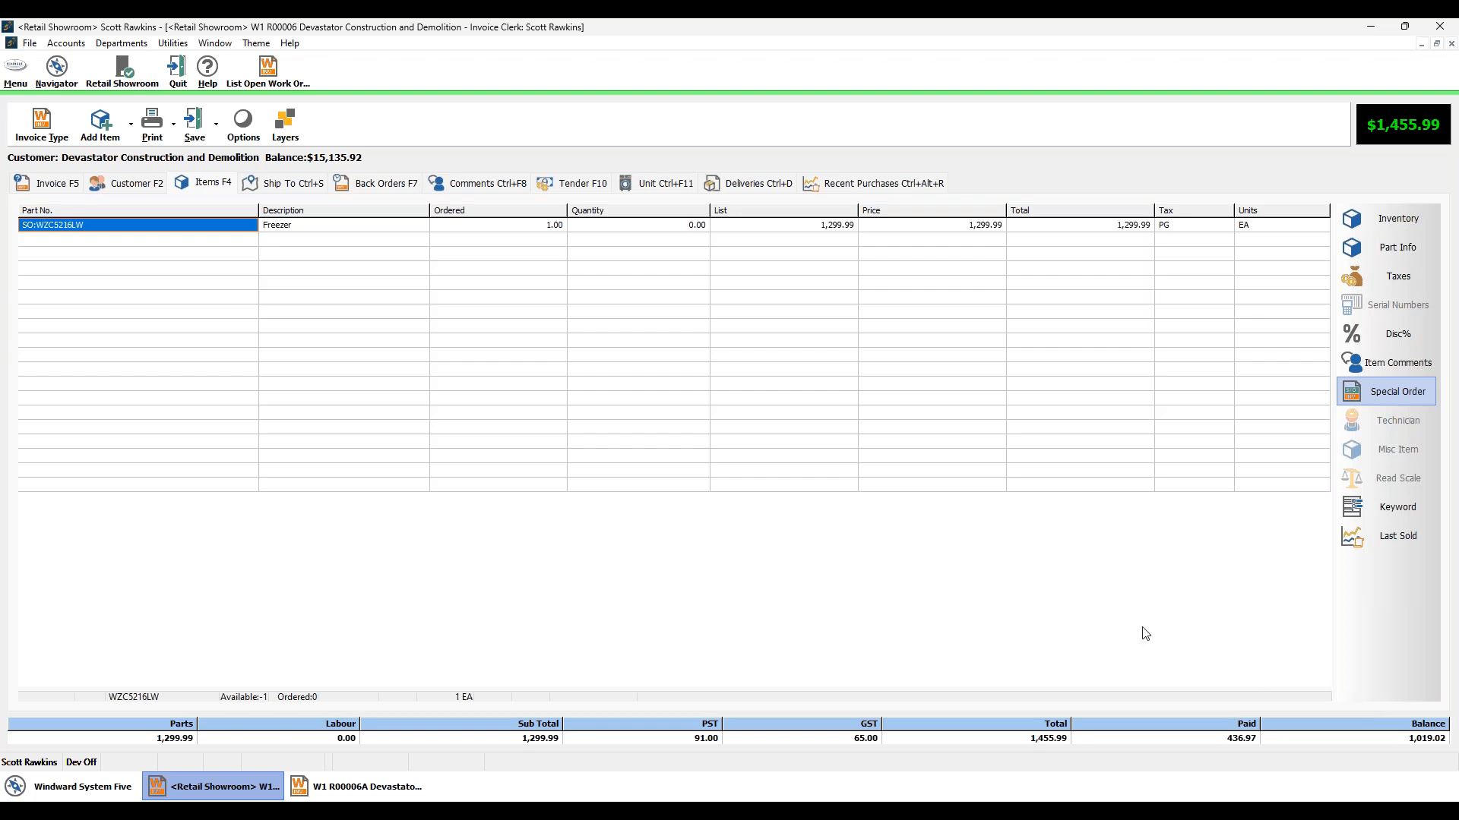
{"action": "left_click", "coordinate": [217, 125]}
{"action": "left_click", "coordinate": [221, 154]}
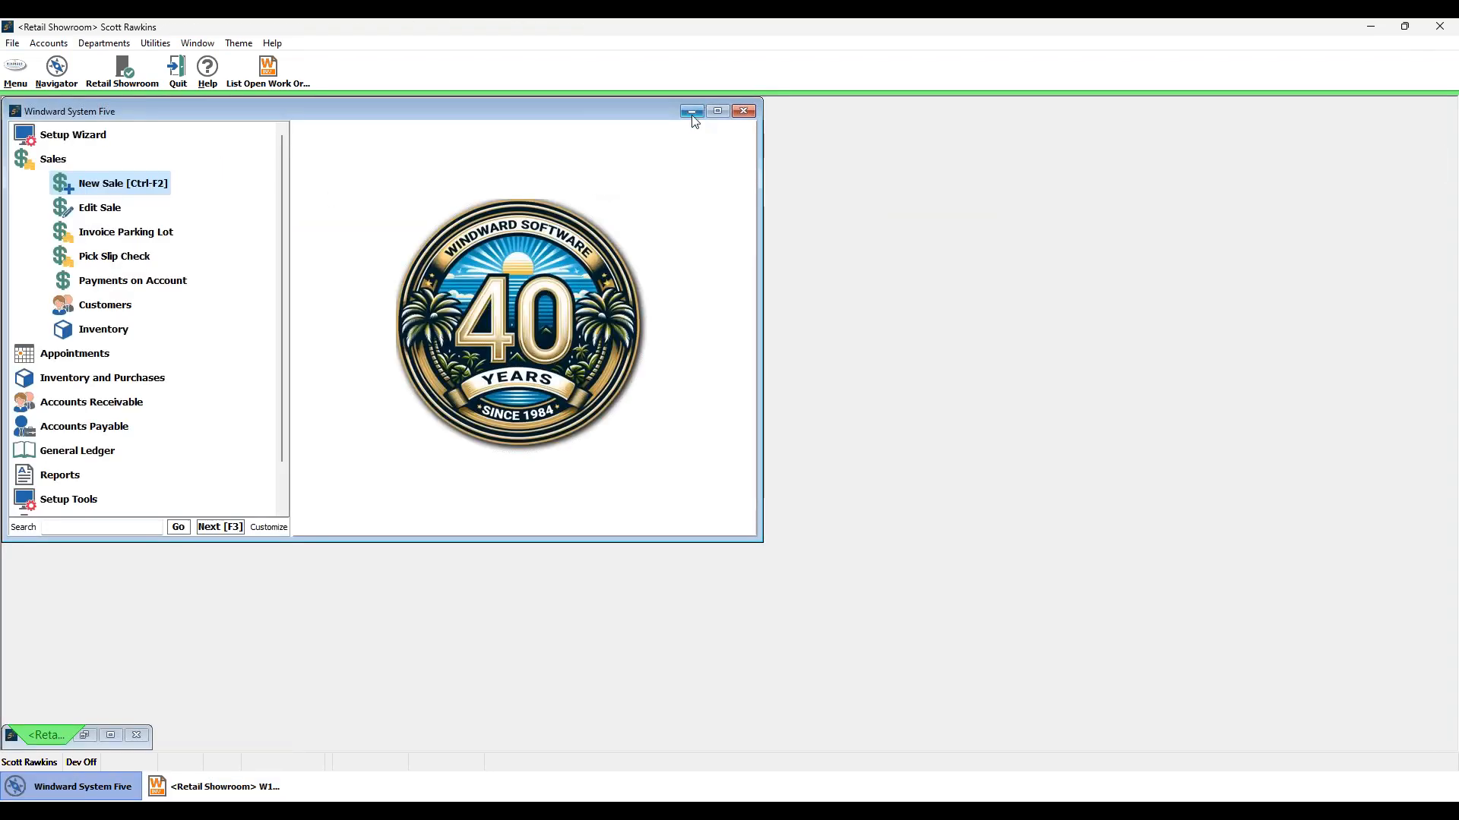
Step: Convert the split-off work order to Accounts Receivable, overriding the credit limit and overselling both items, and save it without printing
{"action": "left_click", "coordinate": [228, 786]}
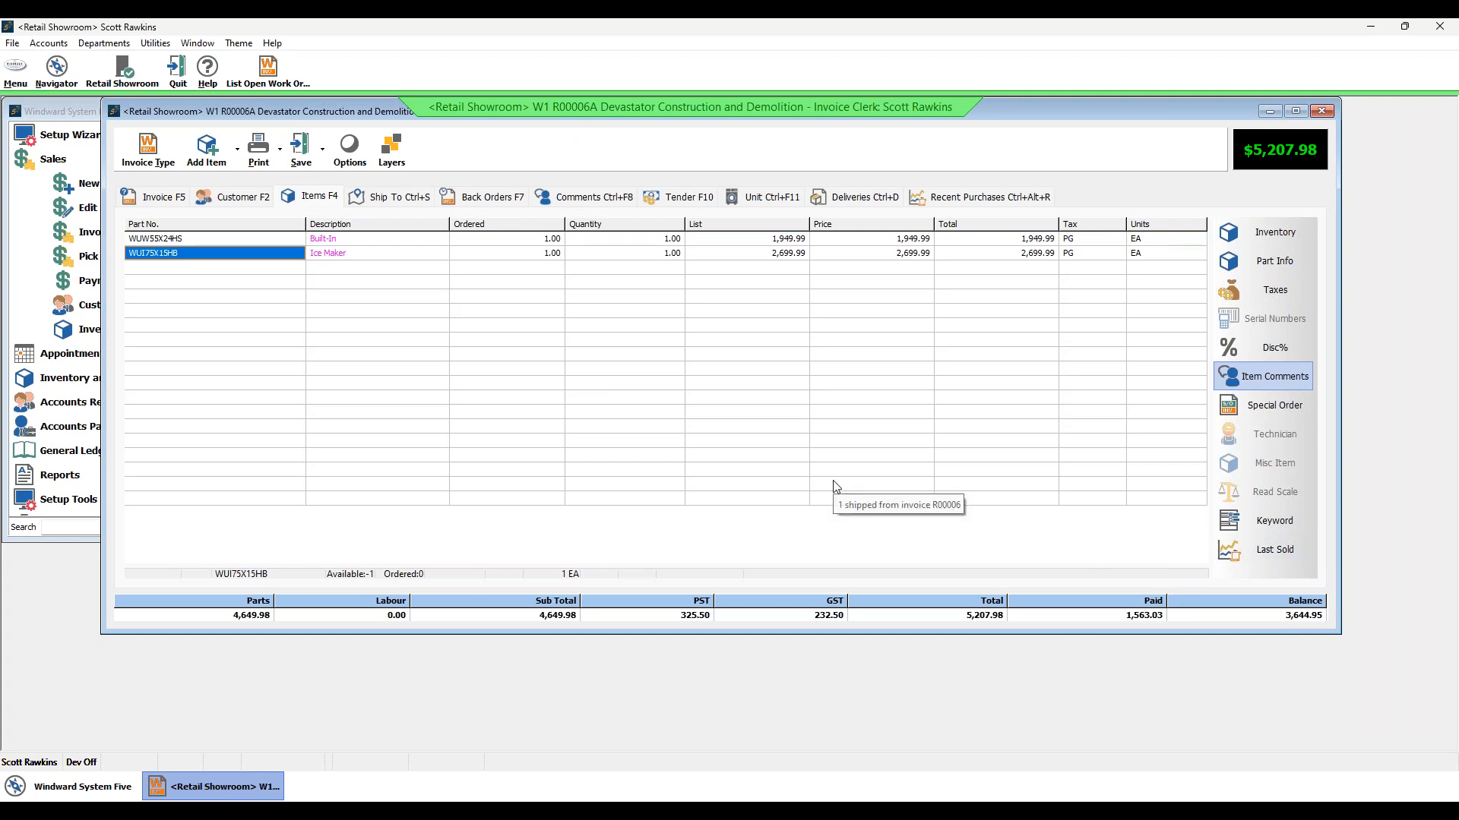
{"action": "left_click", "coordinate": [1290, 110]}
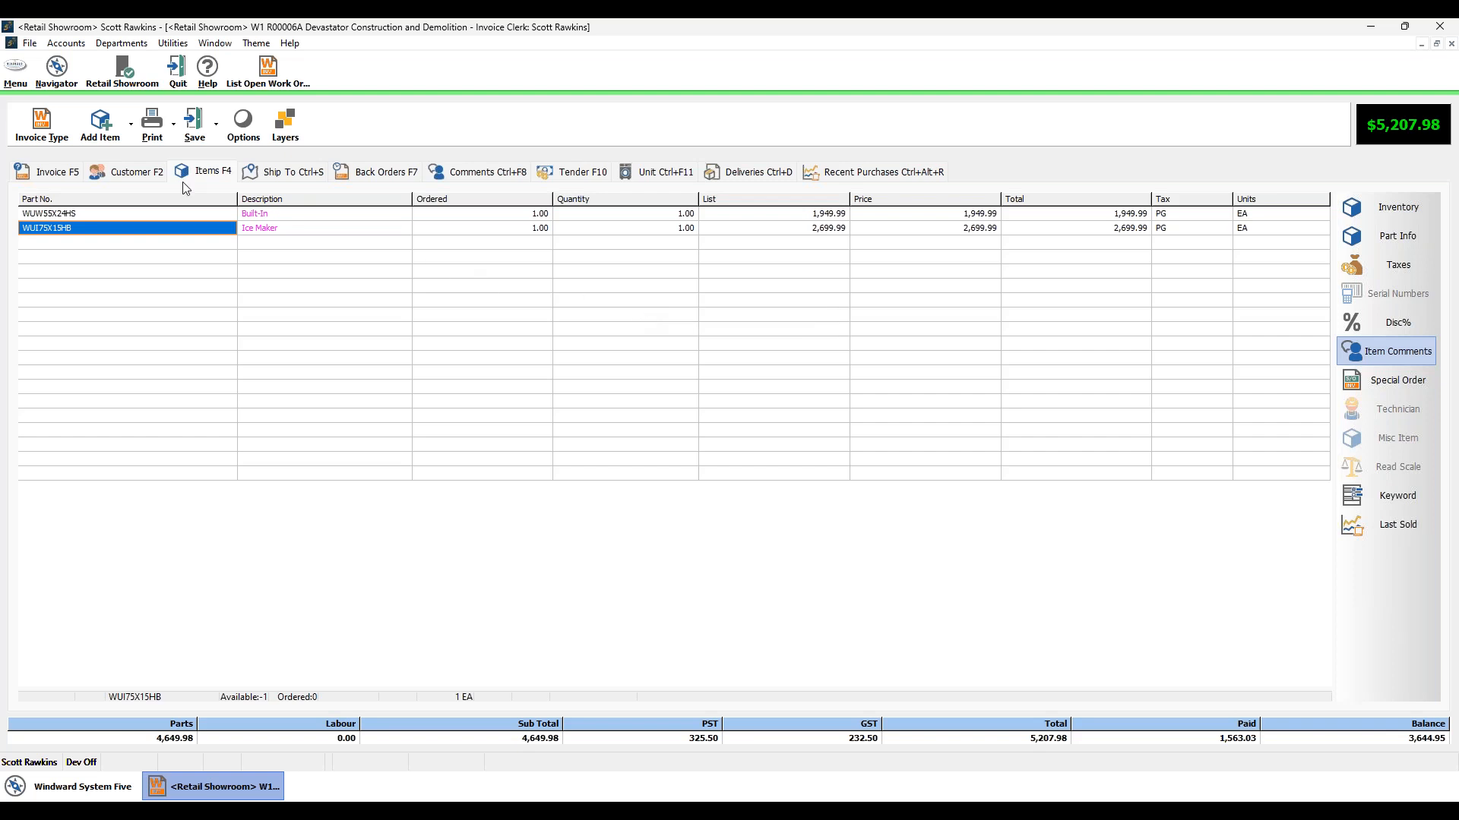
{"action": "left_click", "coordinate": [54, 131]}
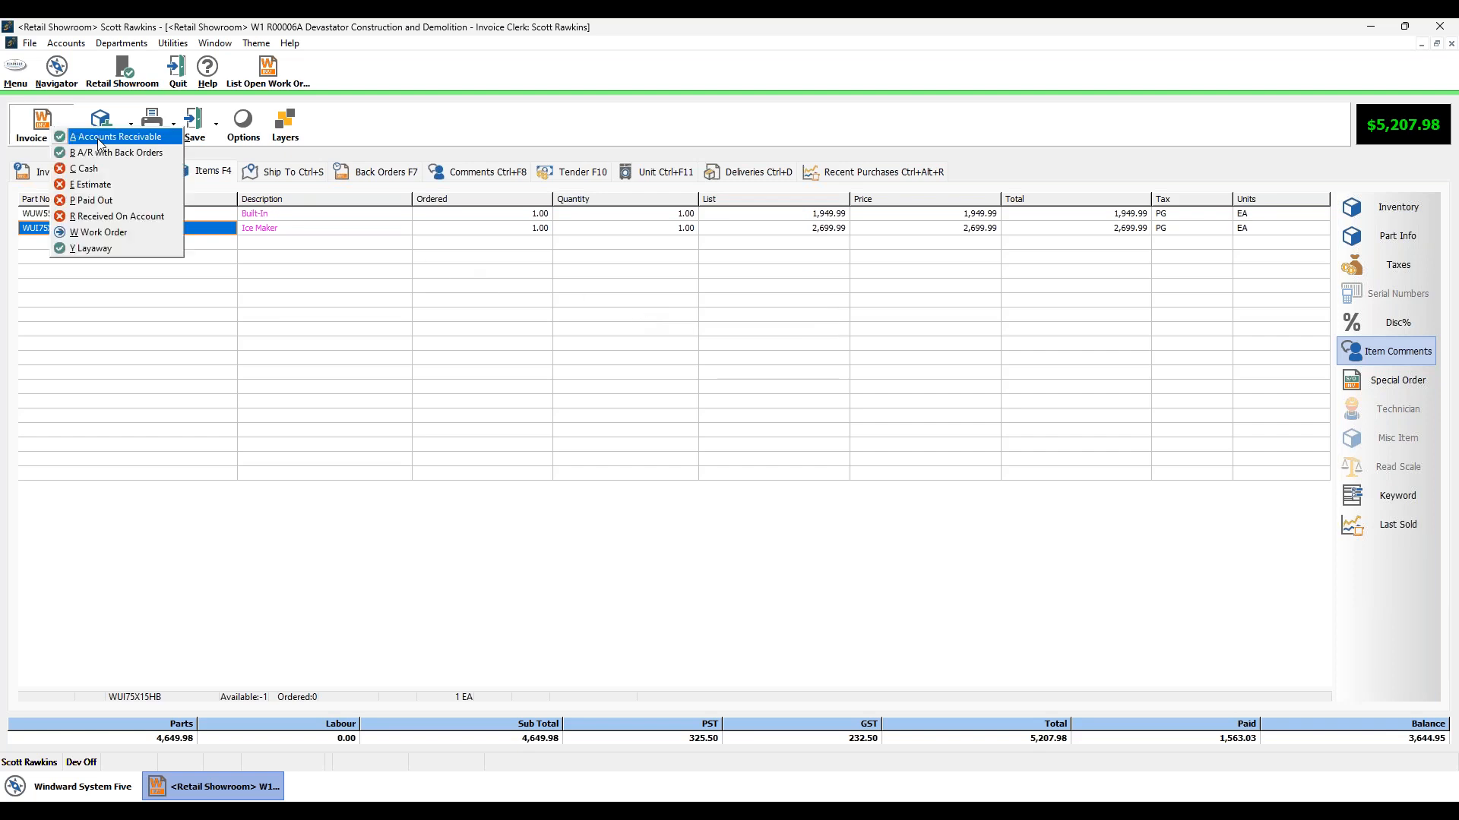
{"action": "left_click", "coordinate": [101, 145]}
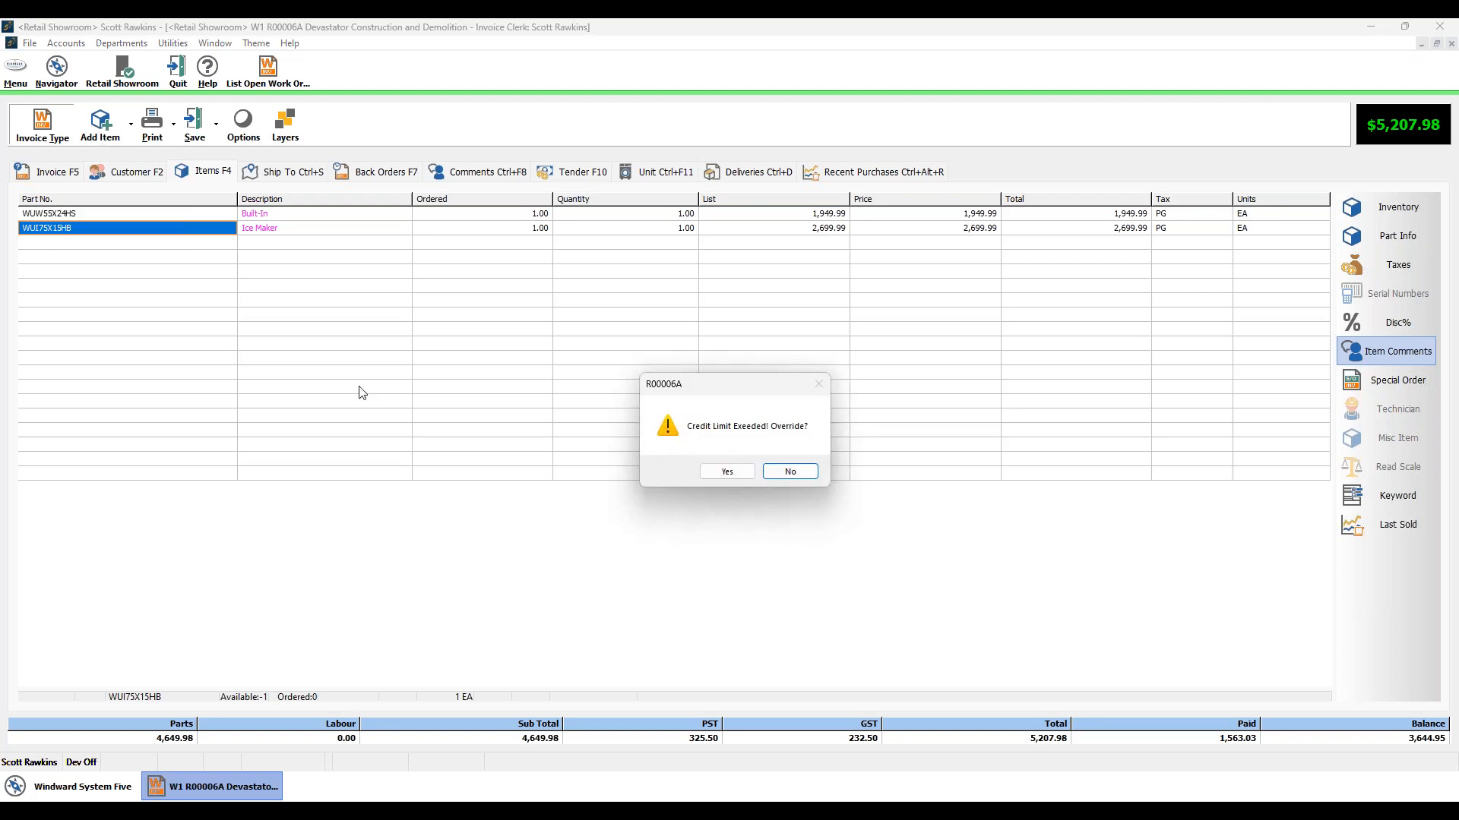
{"action": "left_click", "coordinate": [743, 478]}
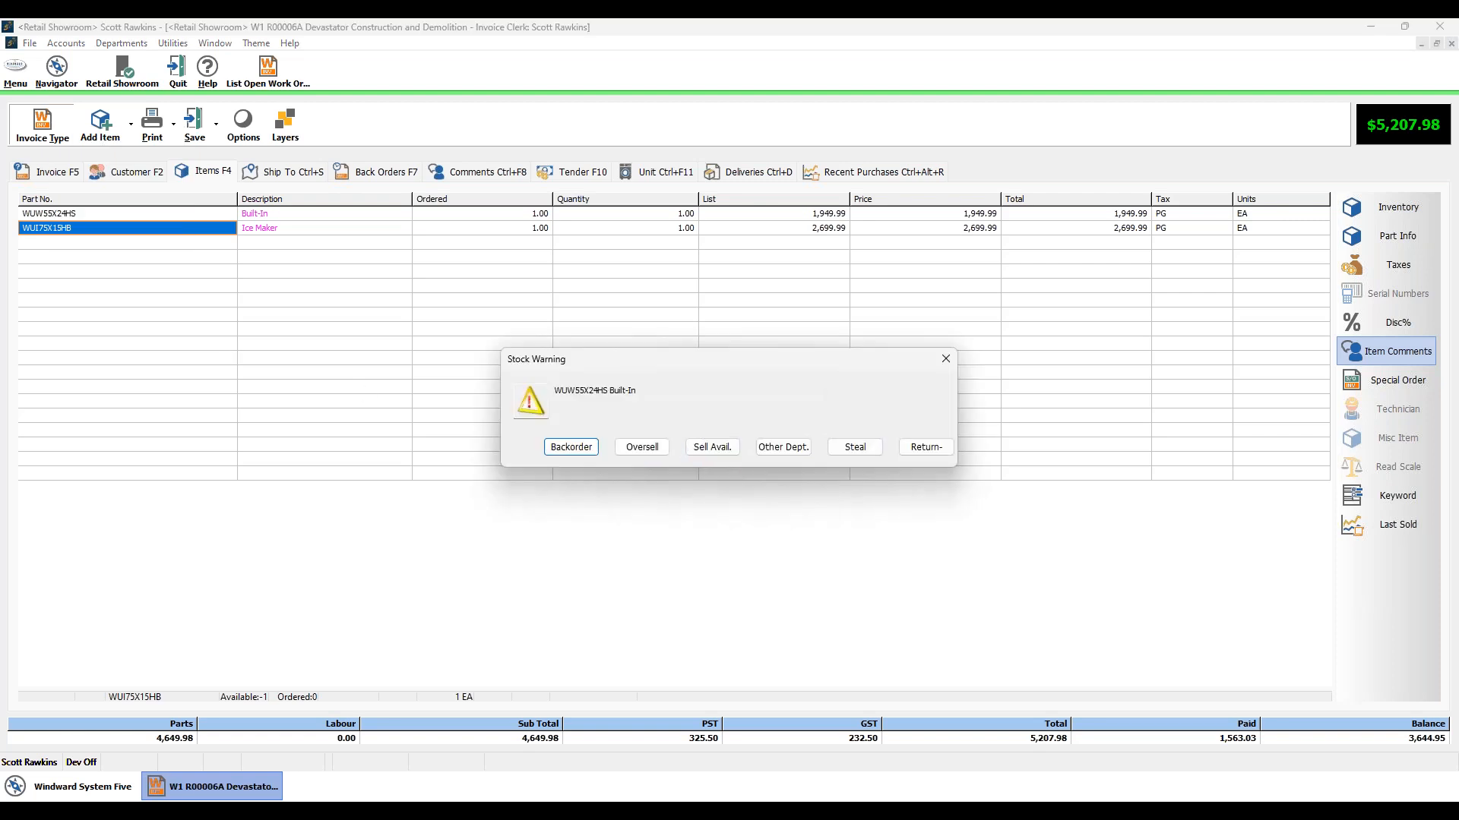
{"action": "left_click", "coordinate": [642, 447]}
{"action": "left_click", "coordinate": [642, 448]}
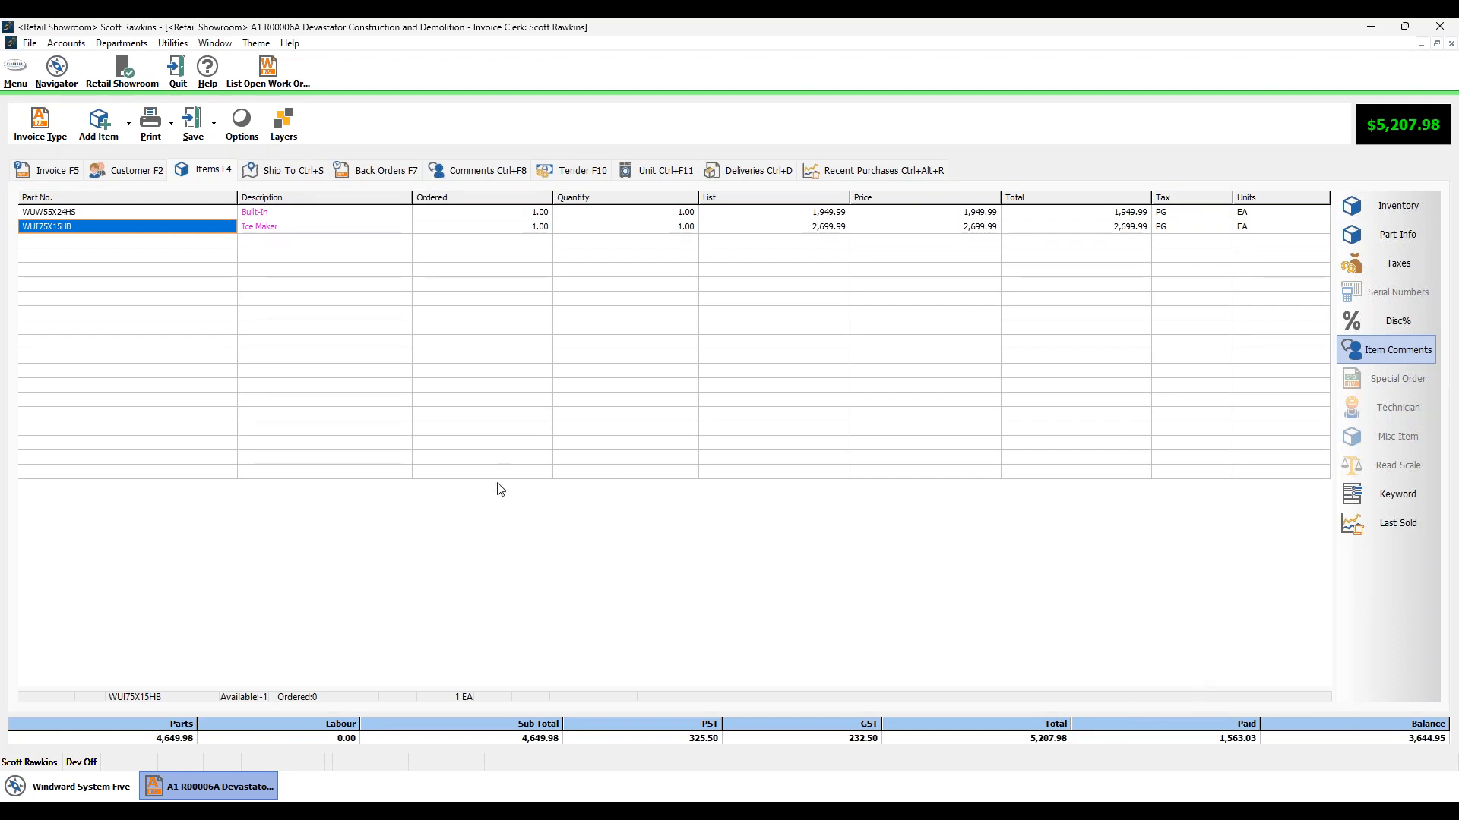
{"action": "left_click", "coordinate": [216, 135]}
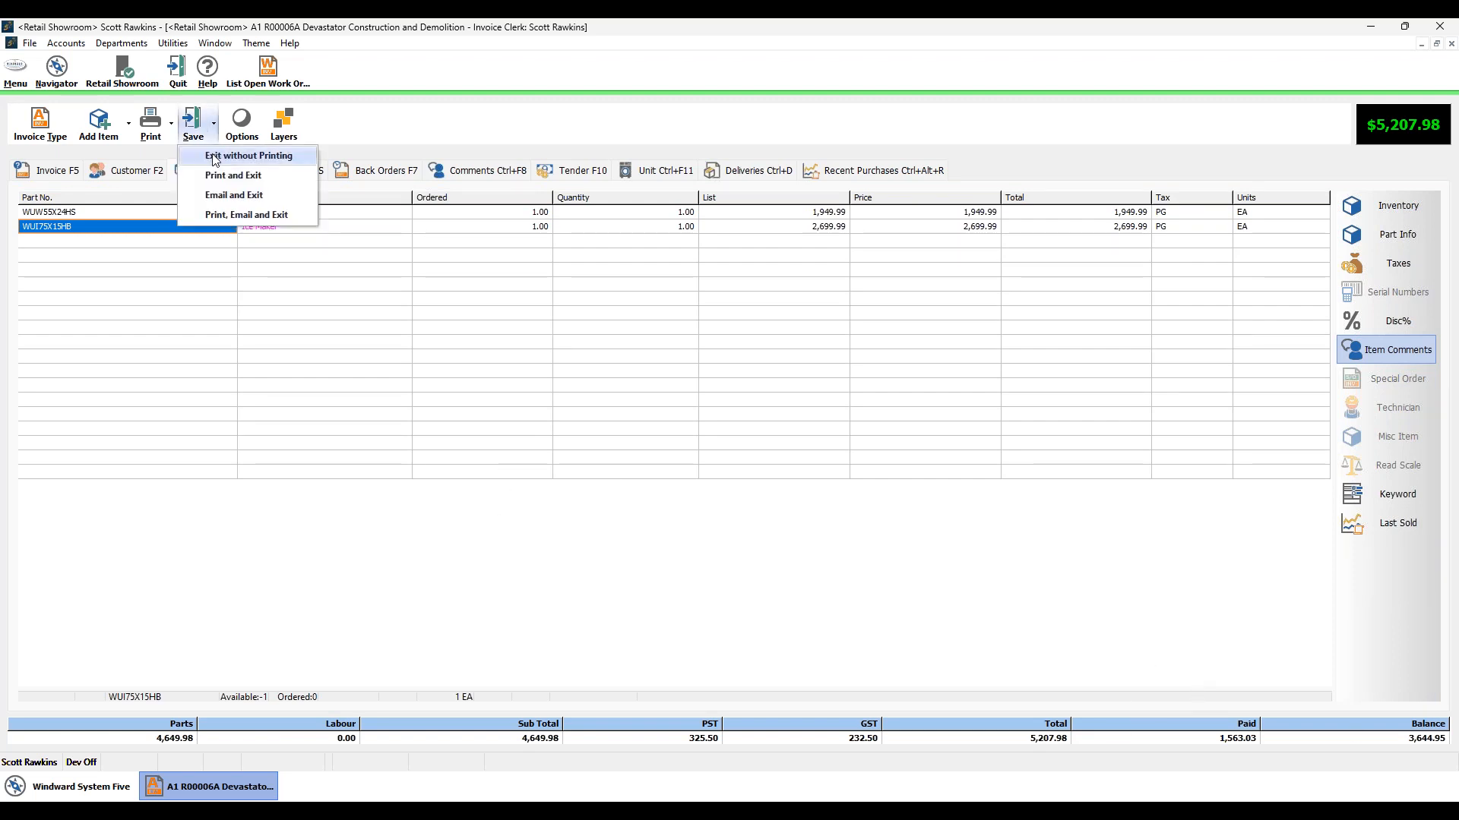
{"action": "left_click", "coordinate": [228, 155]}
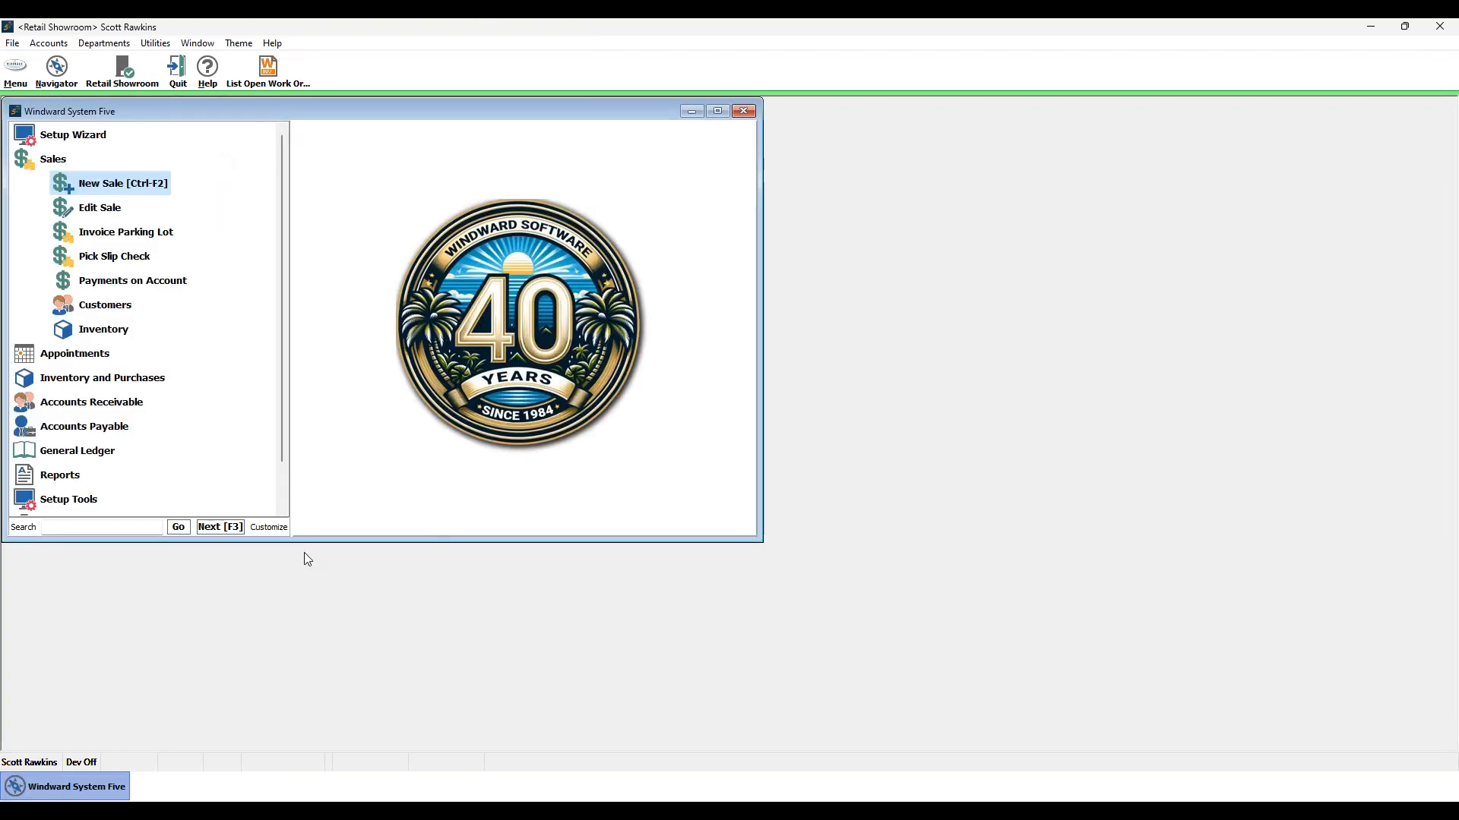
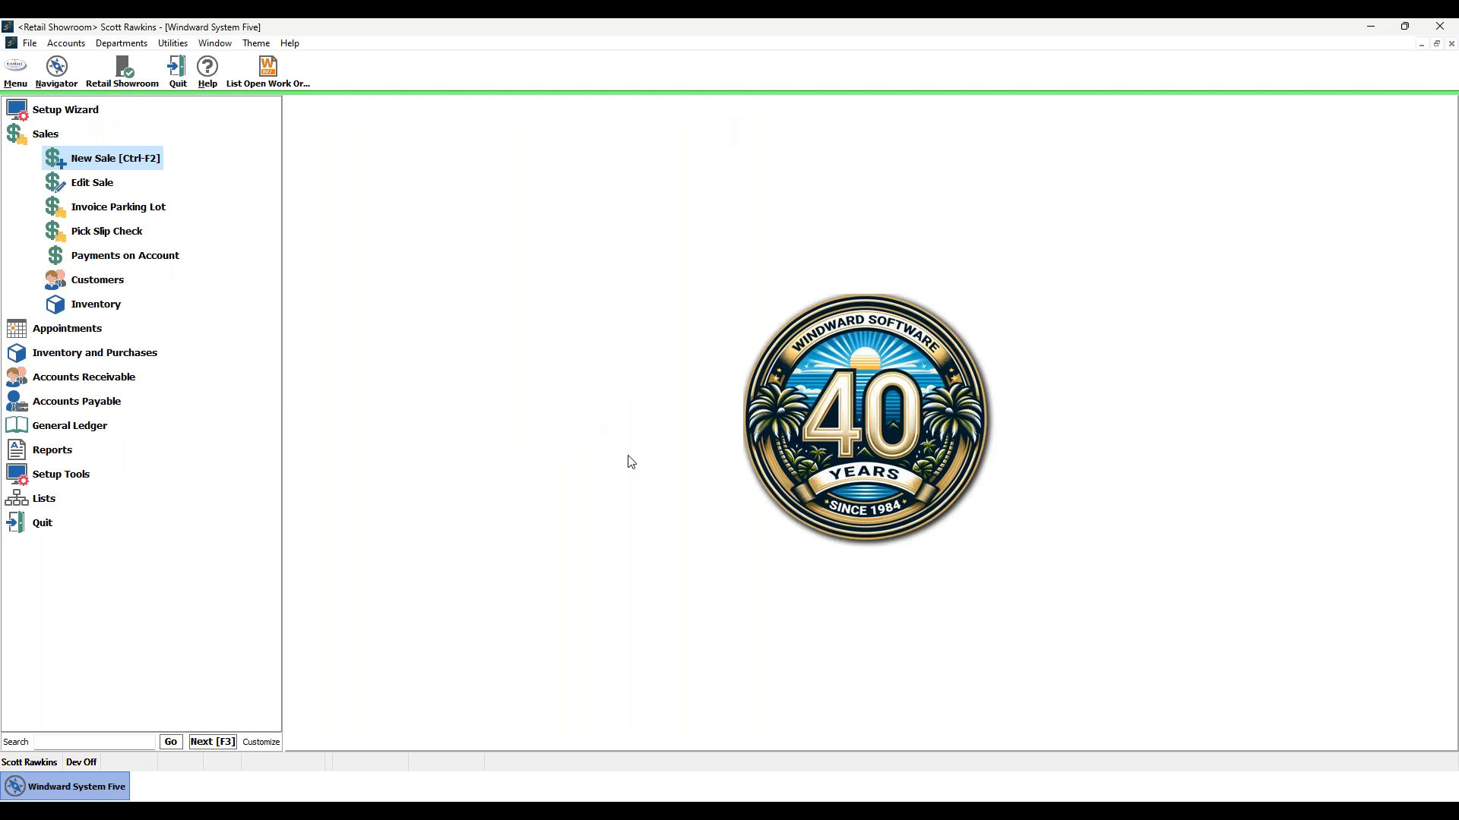
Step: List the recent invoices to review the original work order and its linked invoice, and close the search
{"action": "left_click", "coordinate": [86, 183]}
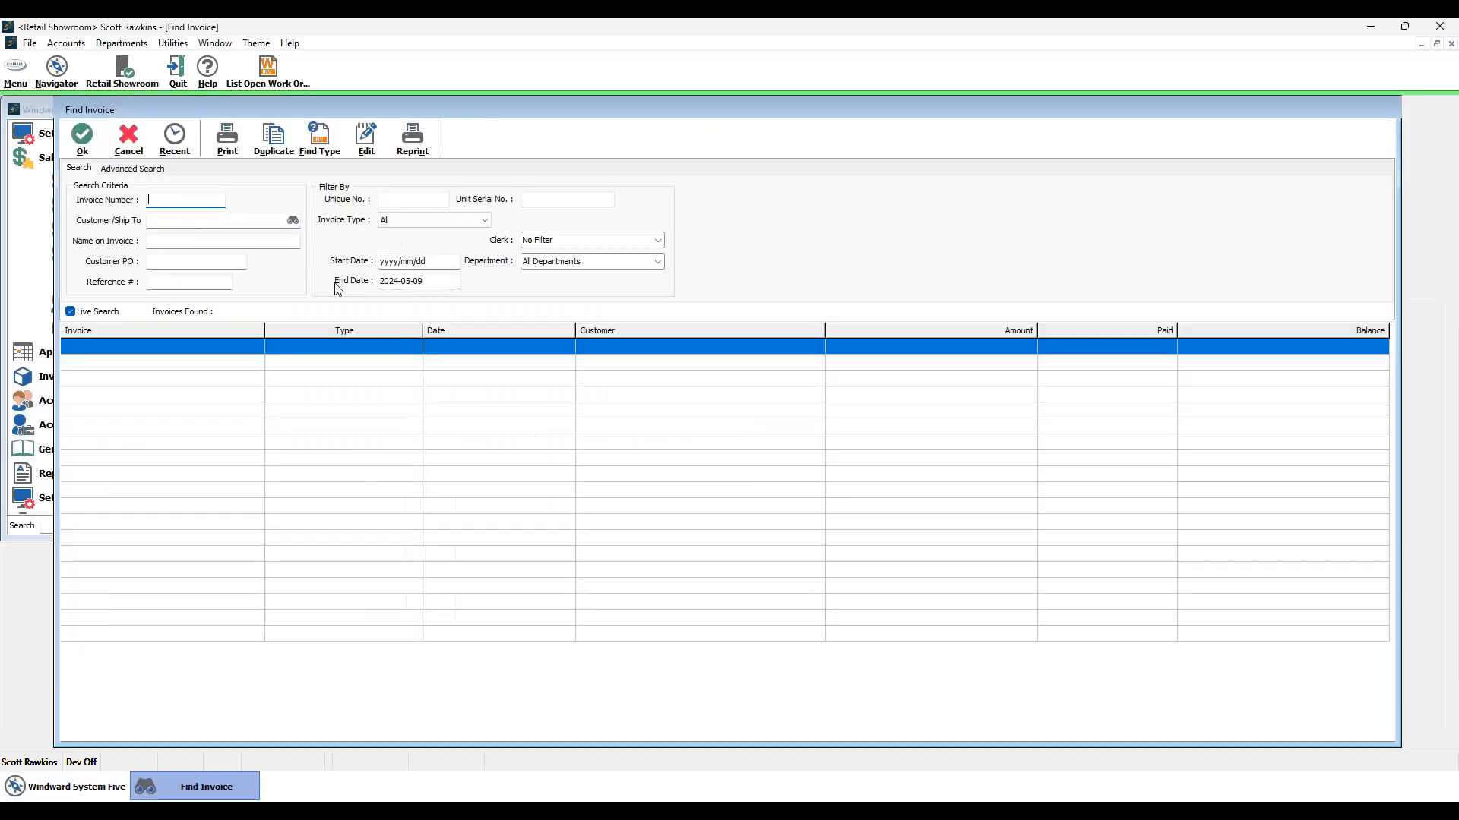
{"action": "left_click", "coordinate": [171, 148]}
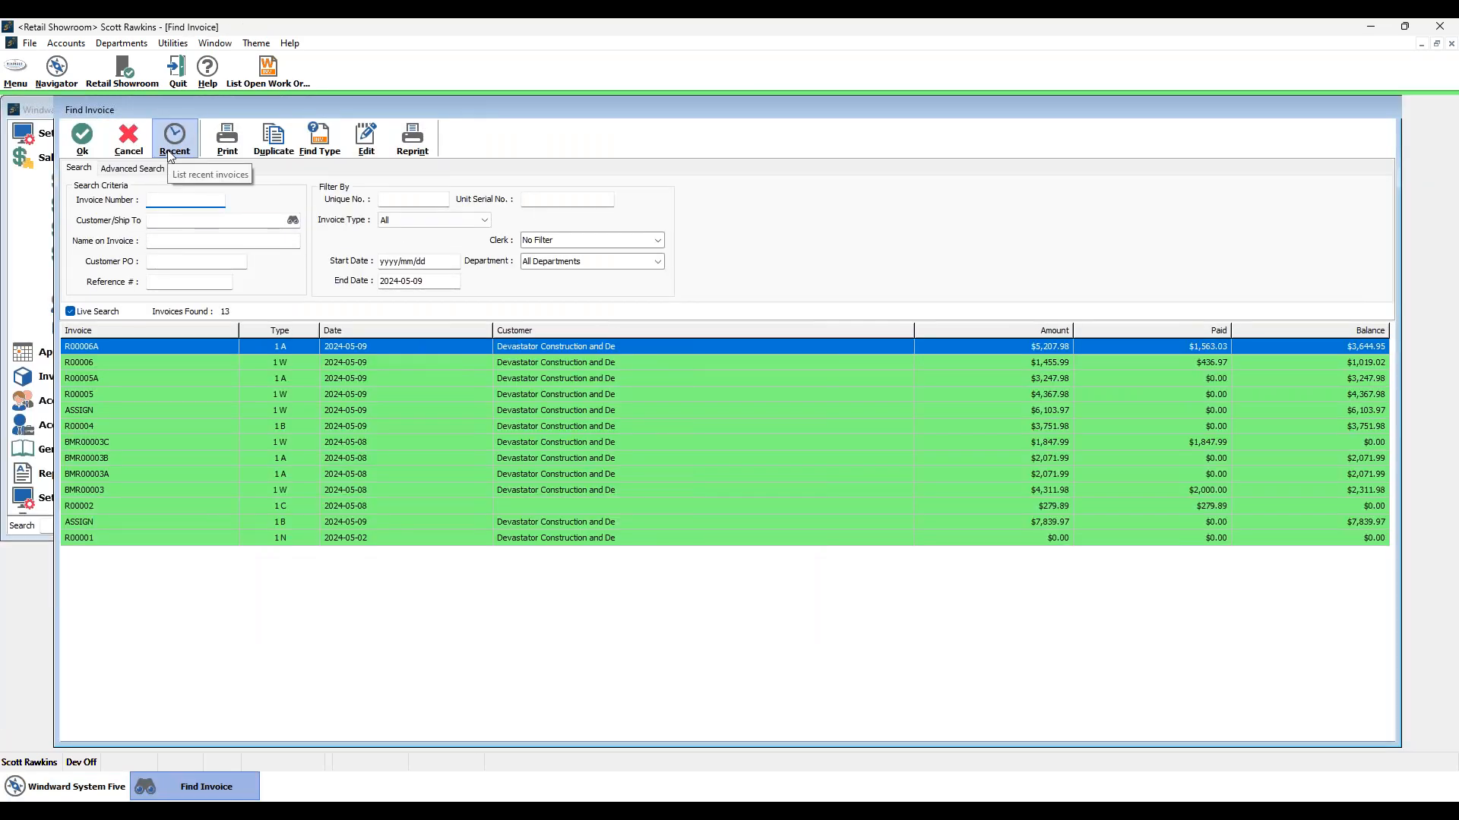
{"action": "left_click", "coordinate": [127, 135]}
Step: Create a new Work Order sale for Devastator Construction and Demolition in the Retail Showroom department
{"action": "left_click", "coordinate": [95, 162]}
{"action": "left_click", "coordinate": [688, 270]}
{"action": "left_click", "coordinate": [712, 296]}
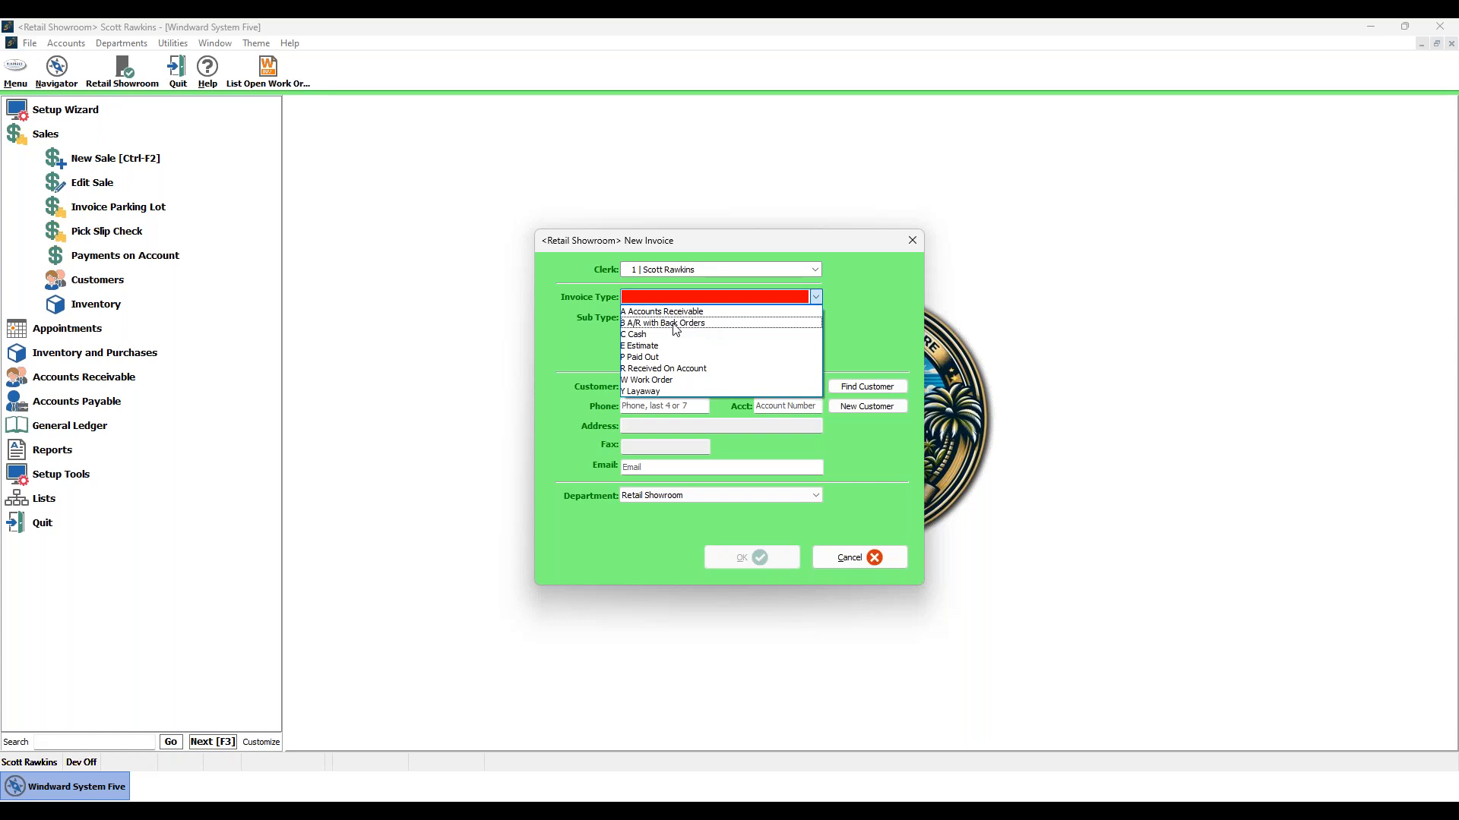
{"action": "left_click", "coordinate": [677, 380]}
{"action": "left_click", "coordinate": [662, 387]}
{"action": "type", "text": "1"}
{"action": "key", "text": "Return"}
{"action": "left_click", "coordinate": [717, 553]}
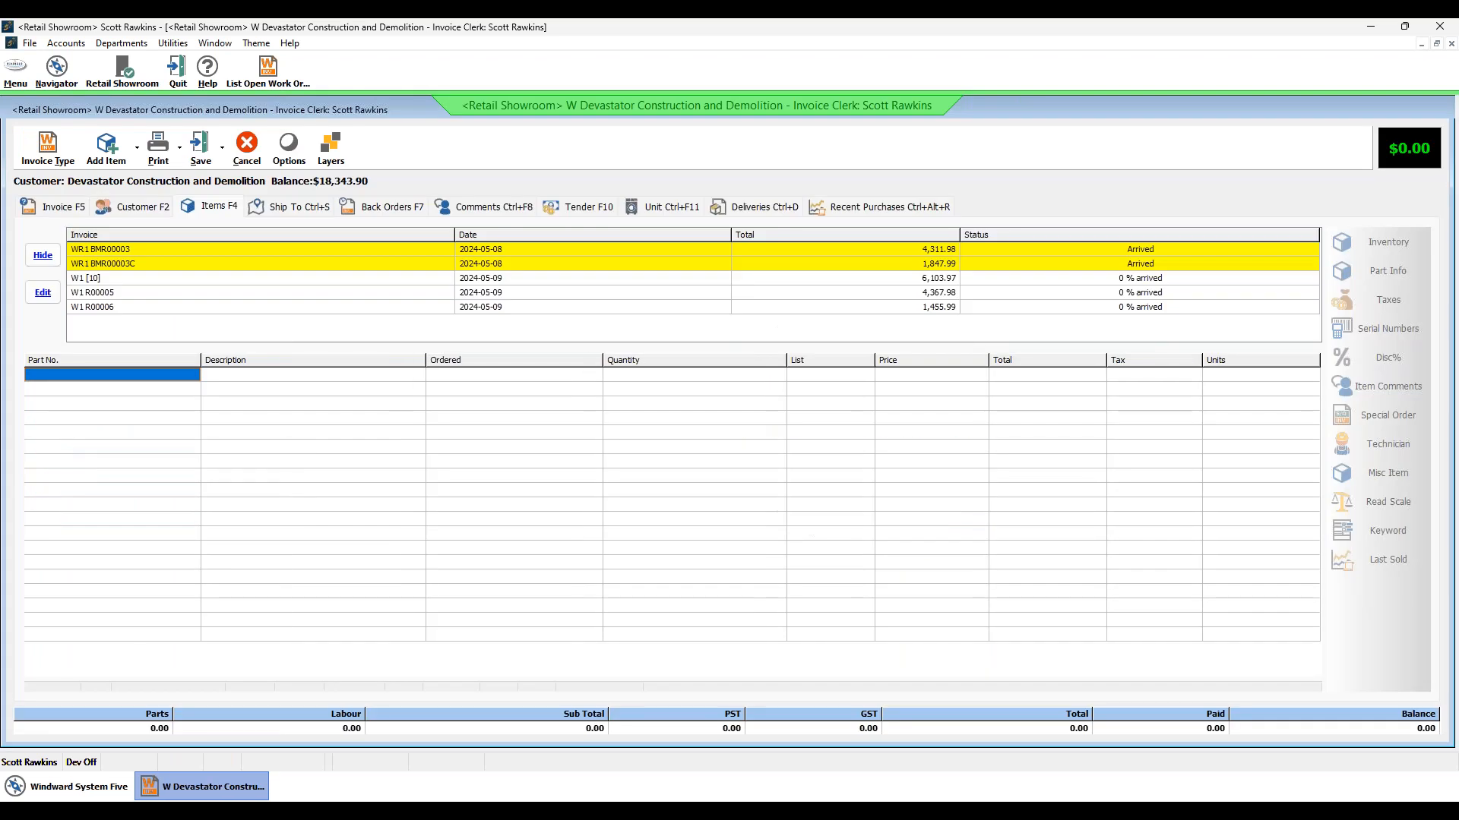
Step: Add ice maker WUI95X15HZ and refrigerators WRB119WFBM, WRB322DMBM and WRB329DFBB from the Appliances category to the work order
{"action": "left_click", "coordinate": [106, 146]}
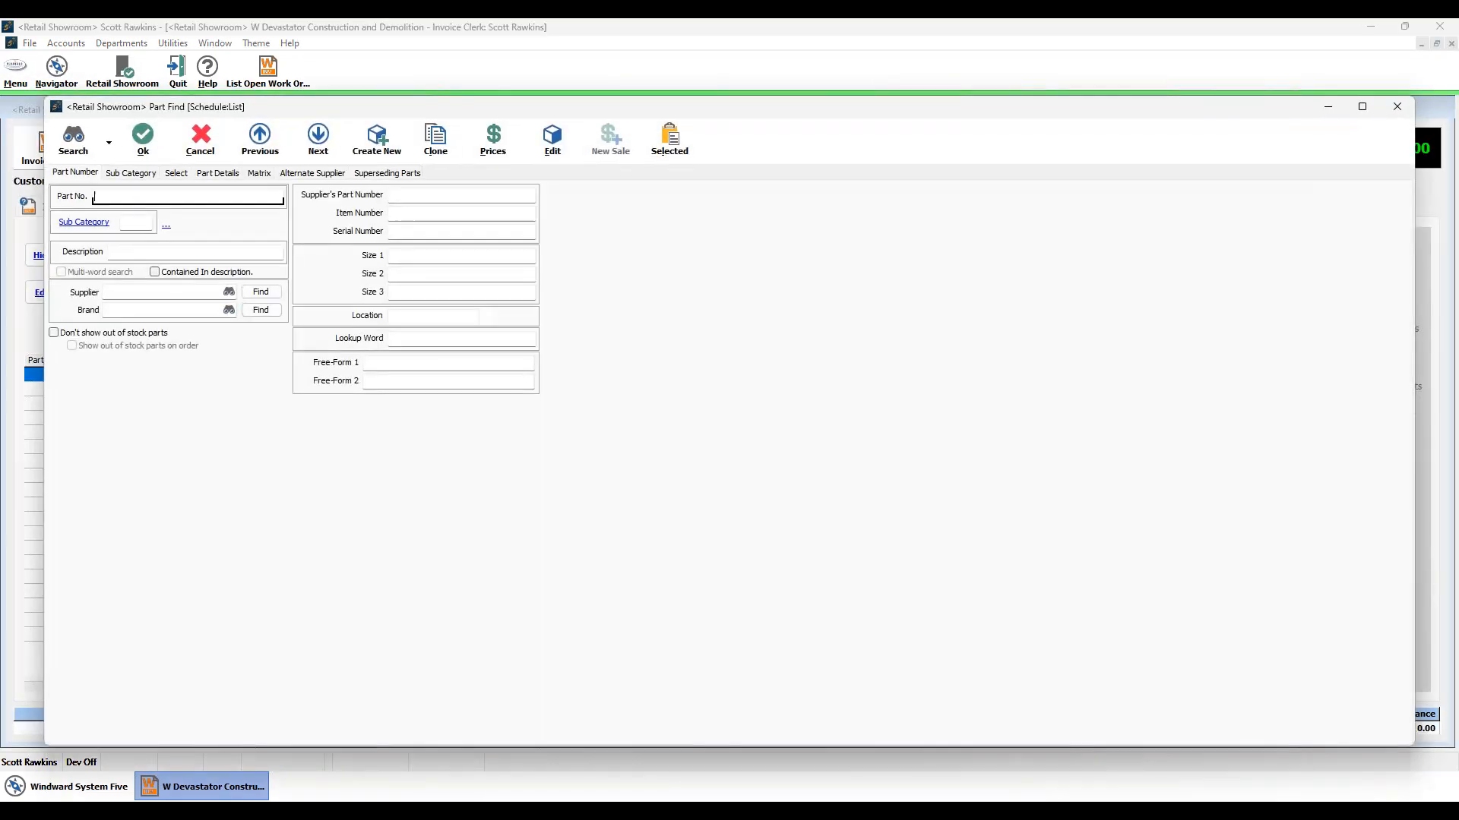
{"action": "left_click", "coordinate": [88, 228]}
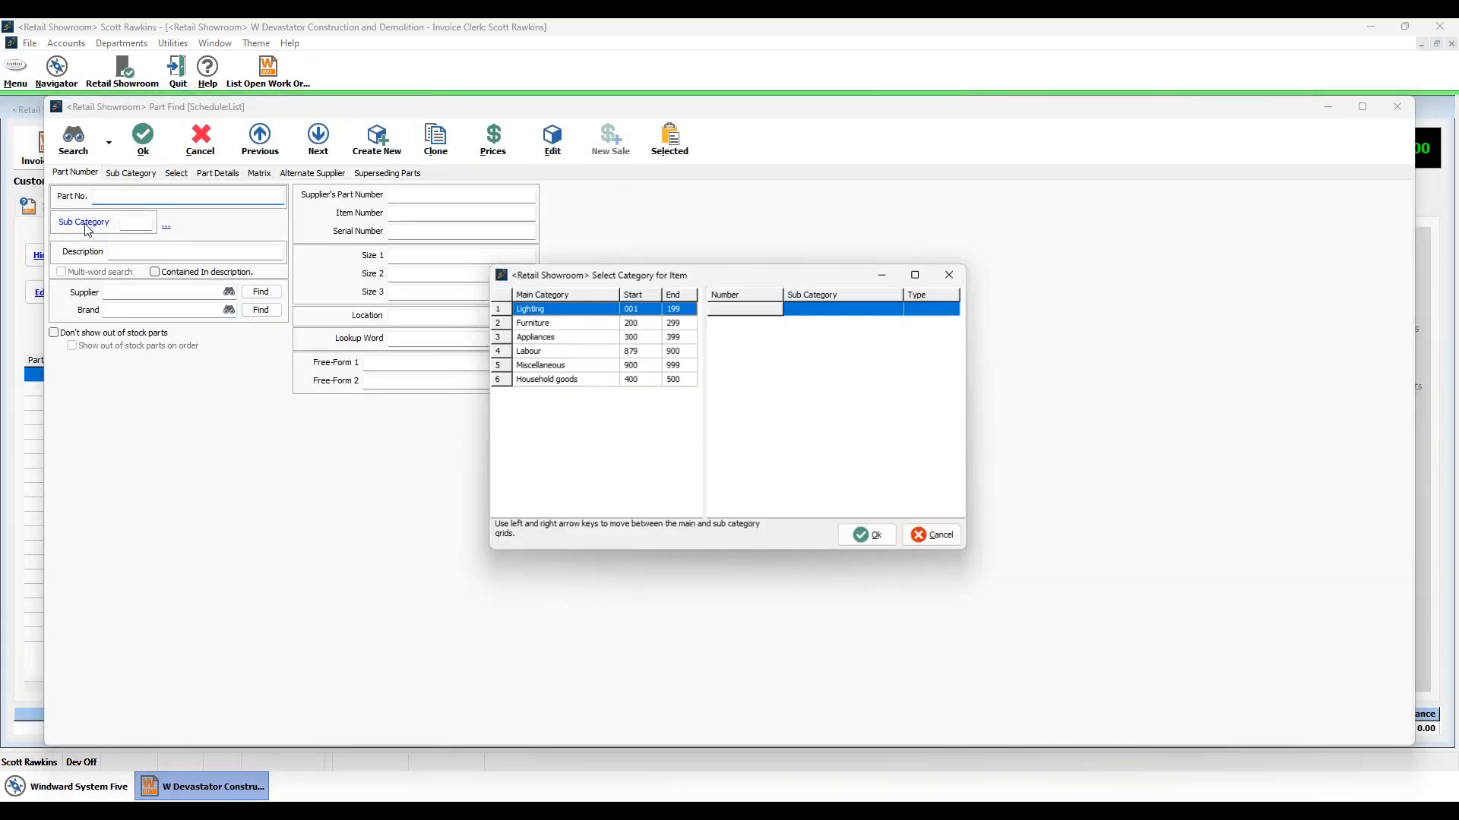
{"action": "left_click", "coordinate": [536, 340]}
{"action": "left_click", "coordinate": [872, 539]}
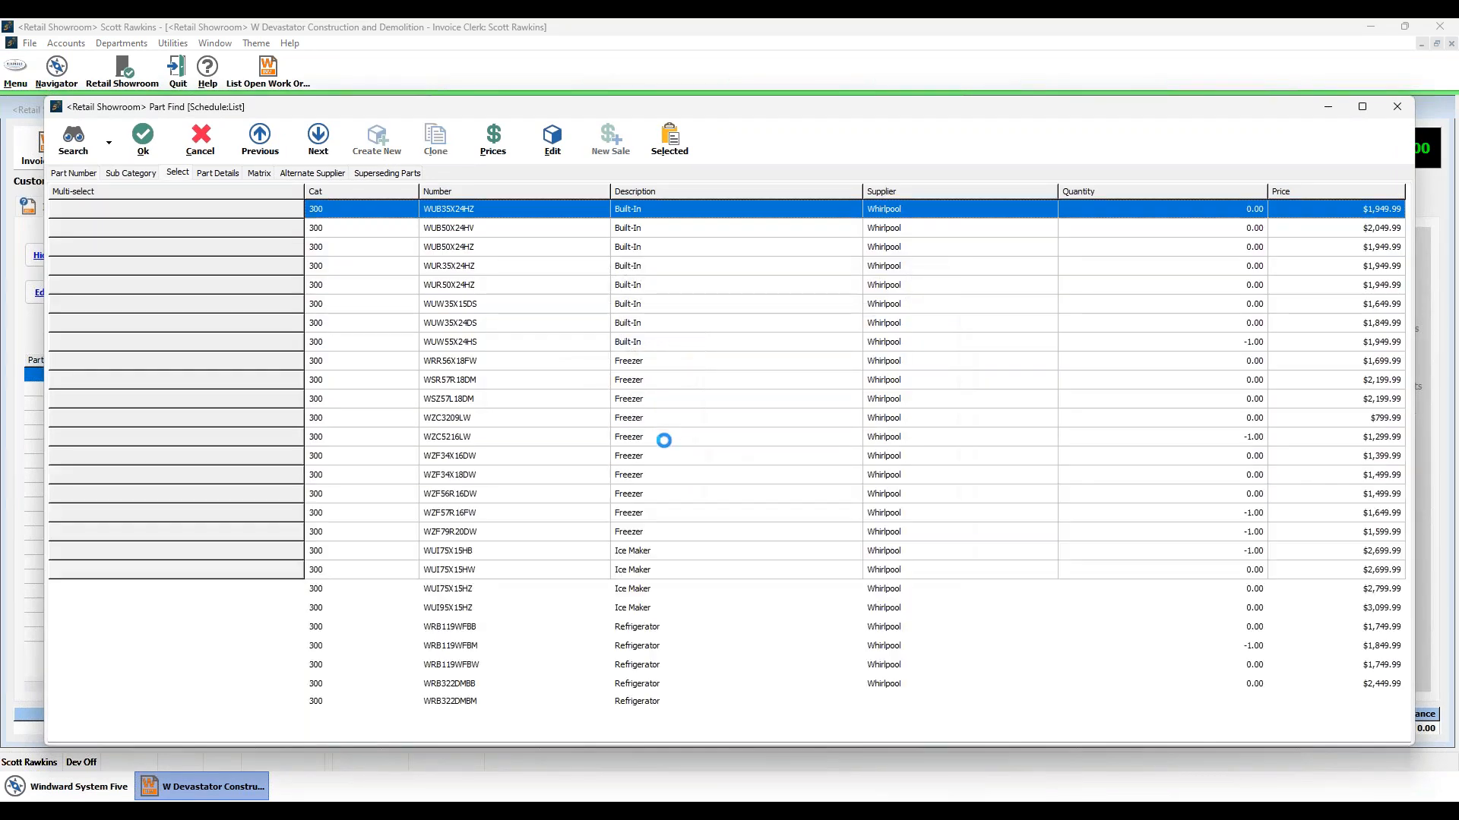
{"action": "left_click", "coordinate": [221, 542]}
{"action": "left_click", "coordinate": [221, 575]}
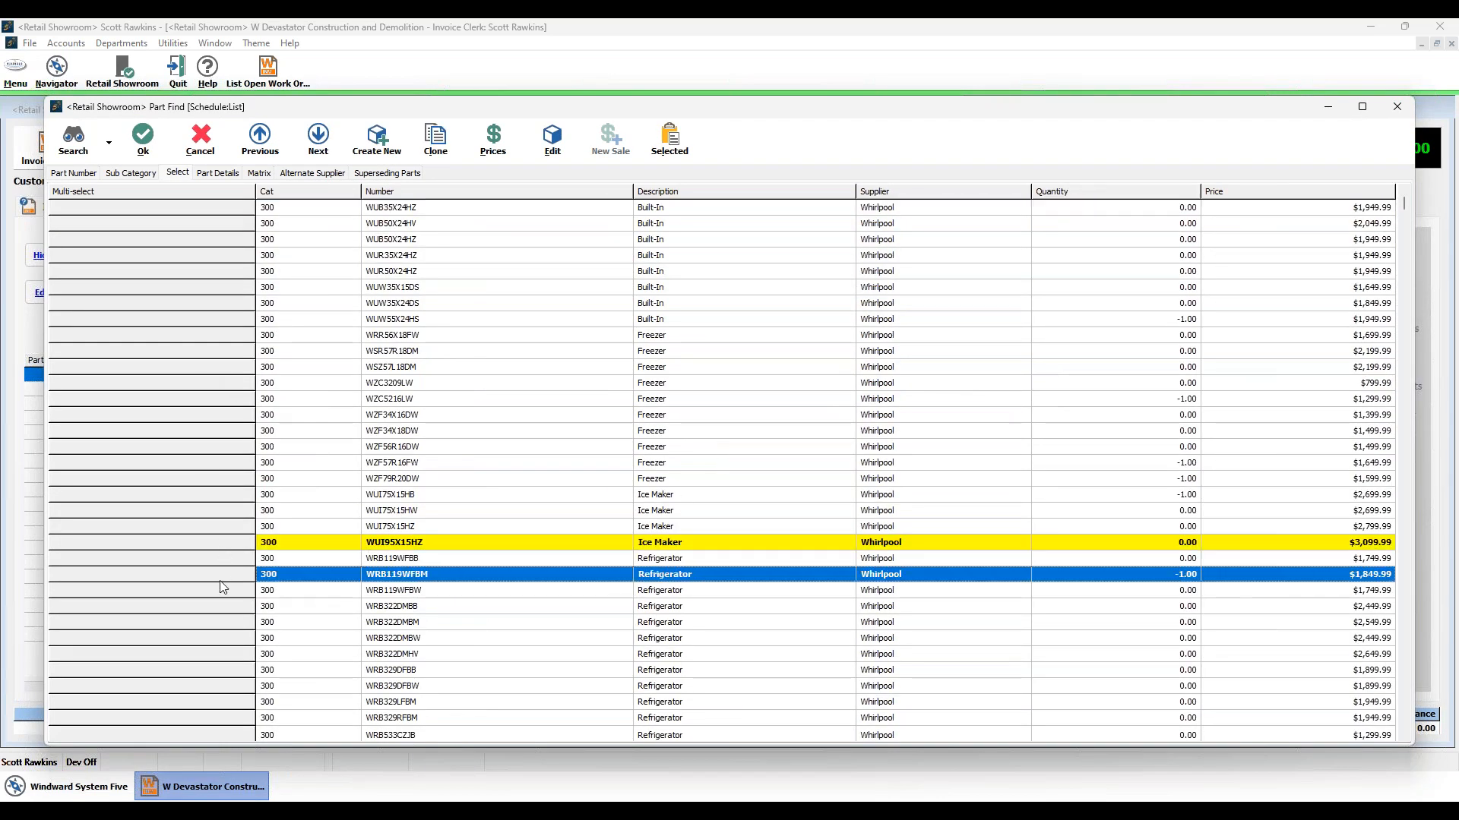
{"action": "left_click", "coordinate": [221, 622]}
{"action": "left_click", "coordinate": [221, 670]}
{"action": "left_click", "coordinate": [143, 138]}
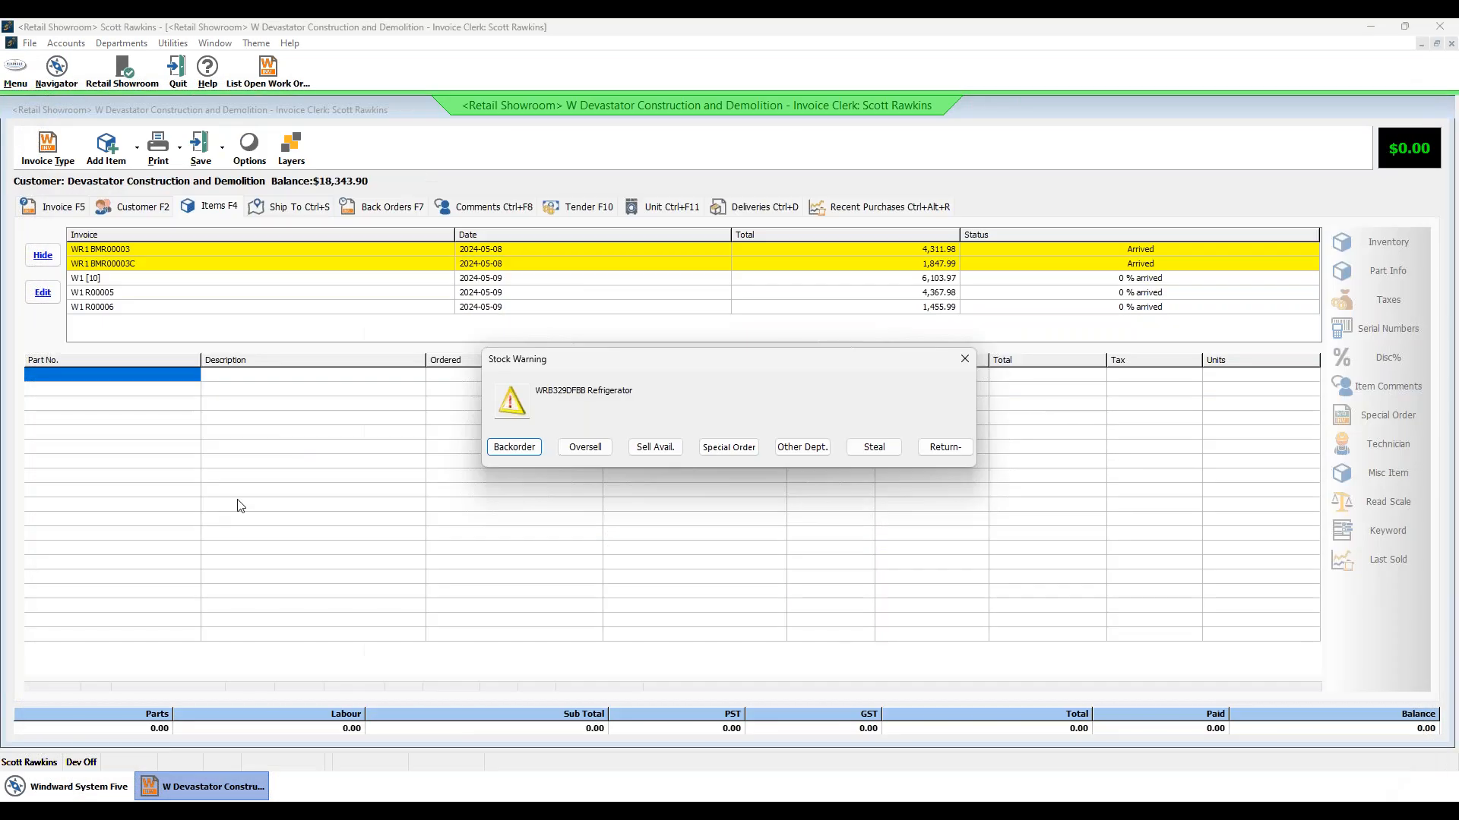
Step: Oversell refrigerators WRB329DFBB and WRB322DMBM, and special-order one WRB119WFBM refrigerator and one WUI95X15HZ ice maker from Whirlpool
{"action": "left_click", "coordinate": [584, 449]}
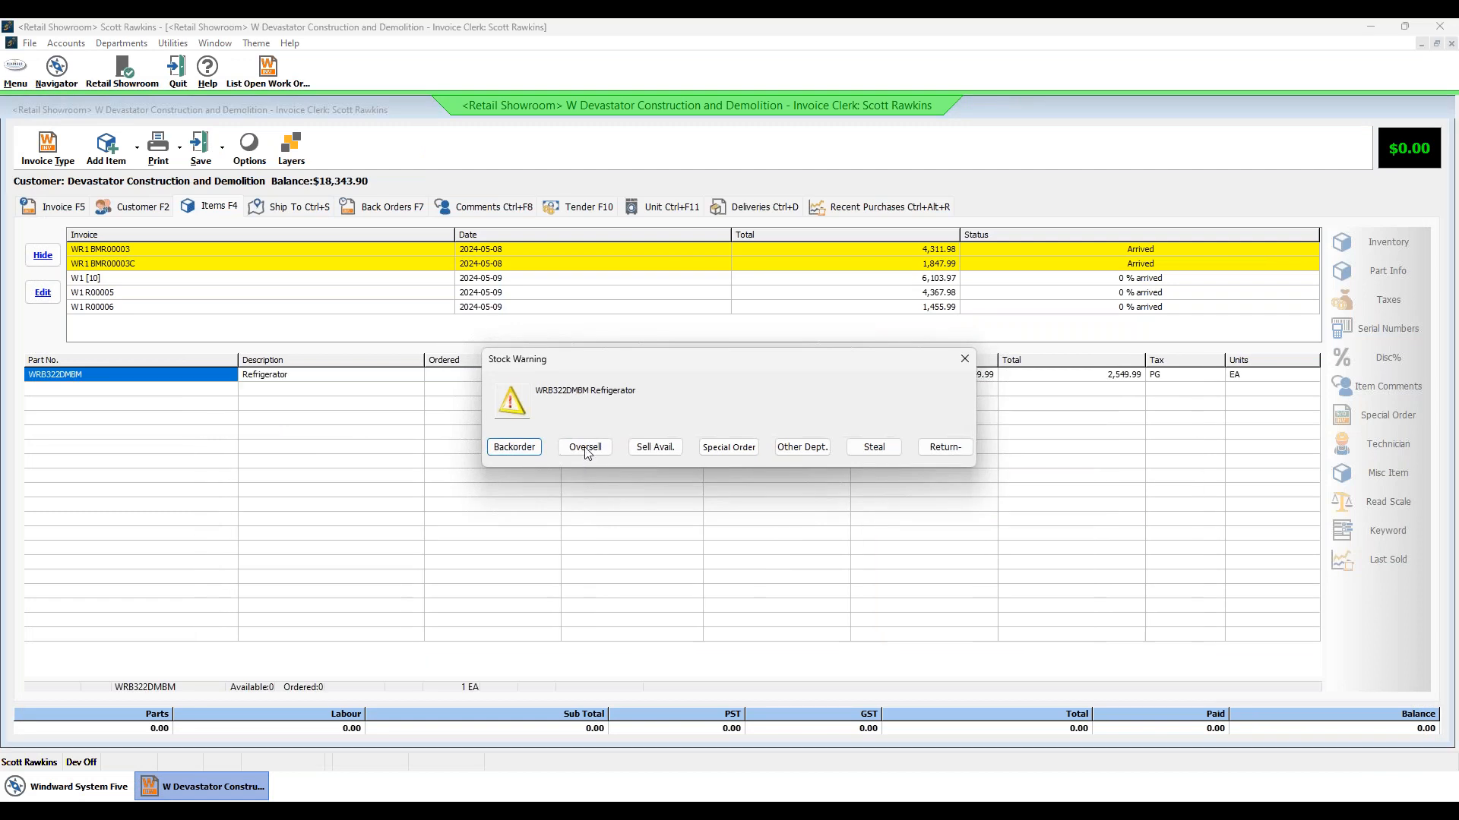
{"action": "left_click", "coordinate": [585, 449]}
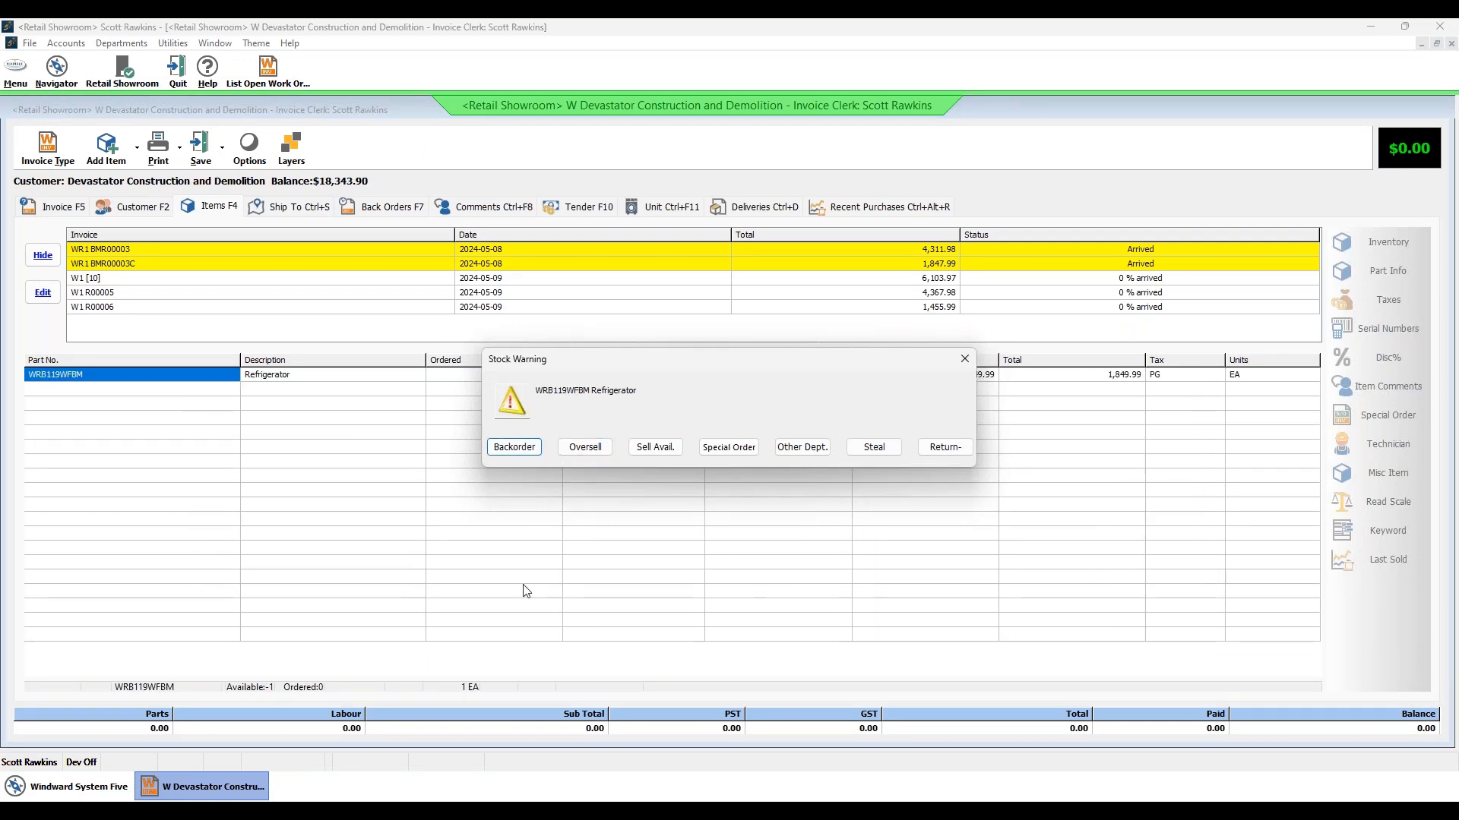
{"action": "left_click", "coordinate": [729, 448]}
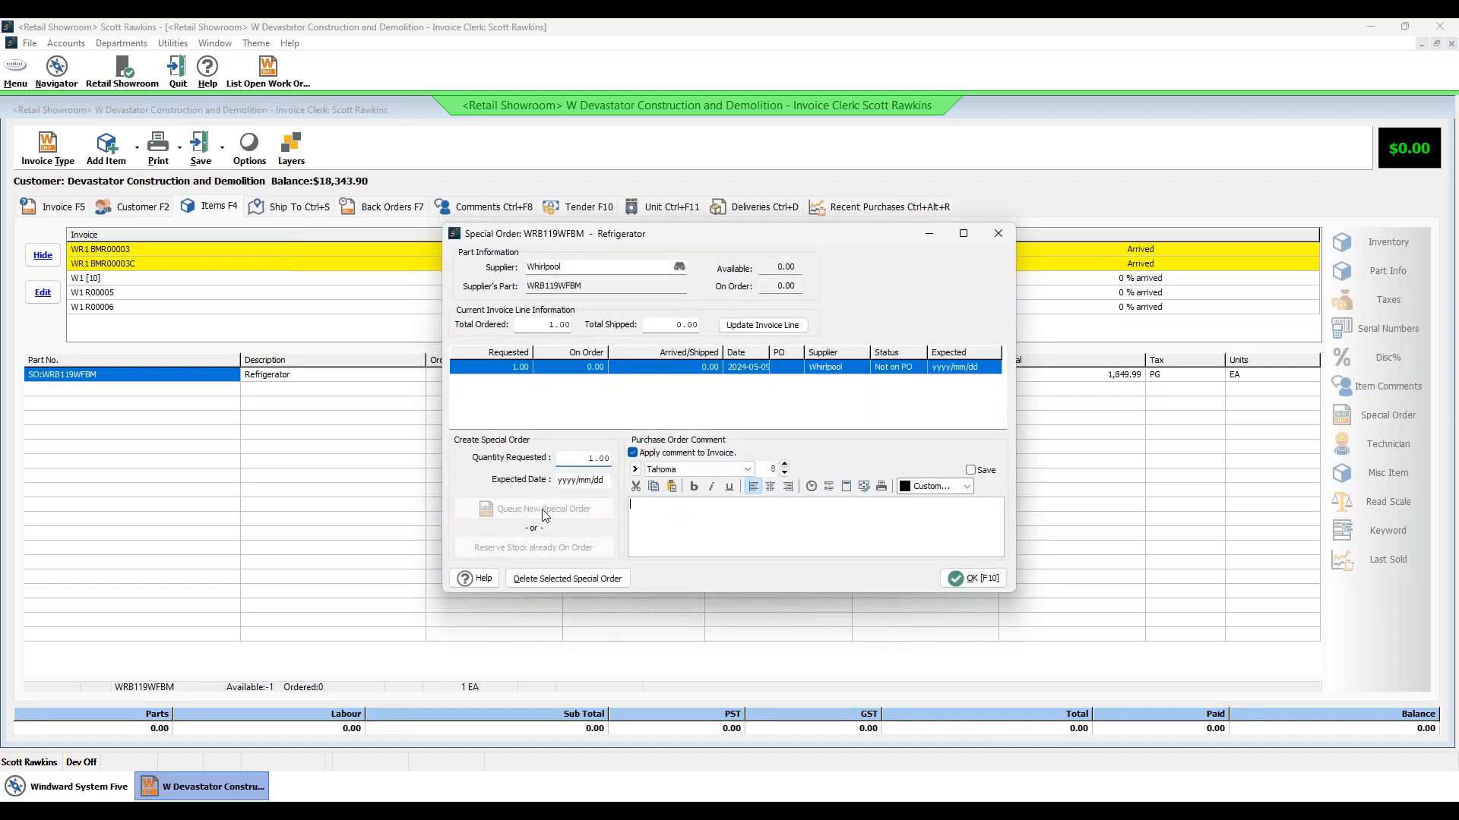
{"action": "left_click", "coordinate": [971, 578]}
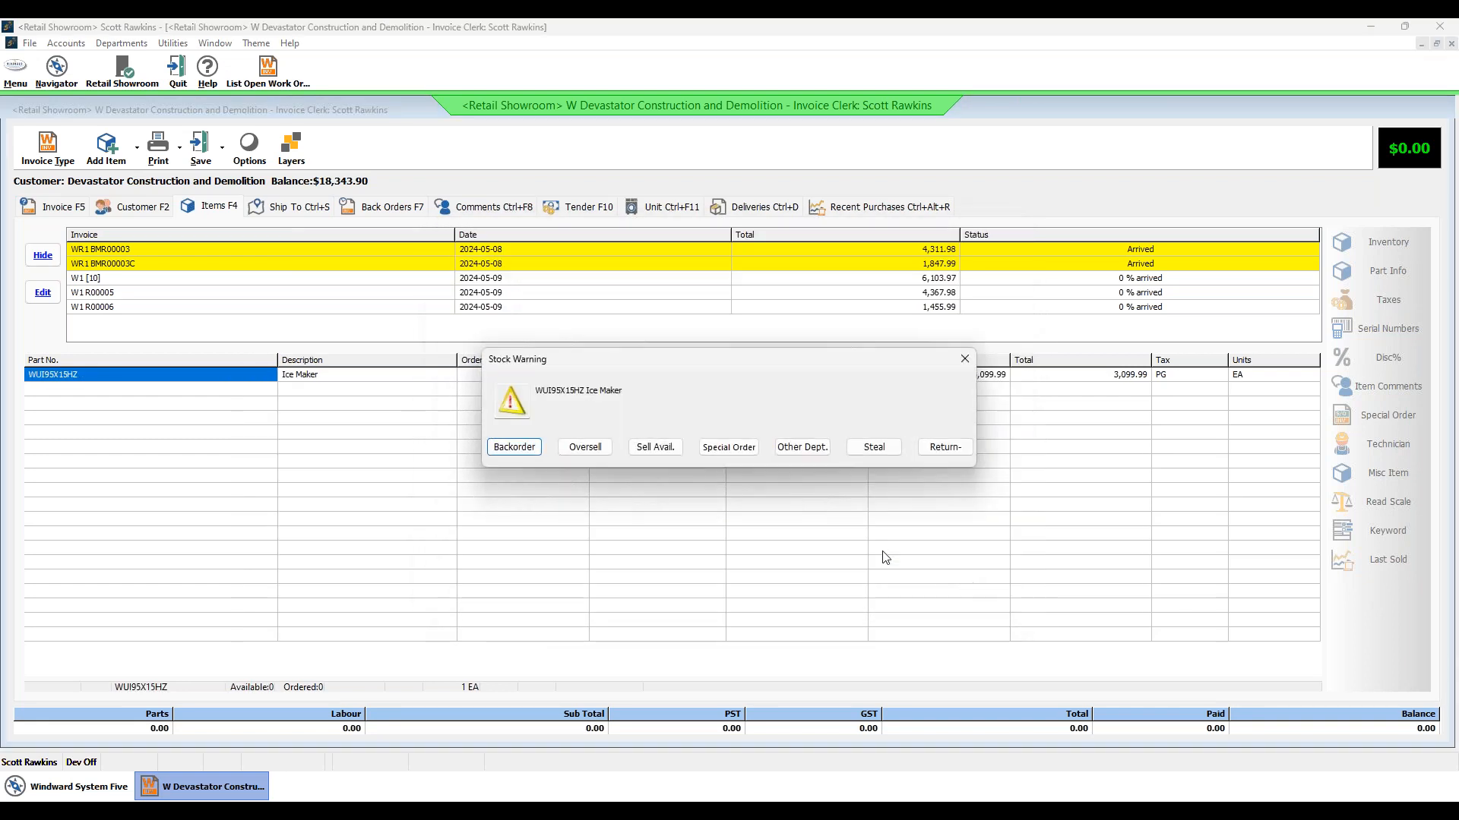
{"action": "left_click", "coordinate": [733, 447]}
{"action": "left_click", "coordinate": [596, 515]}
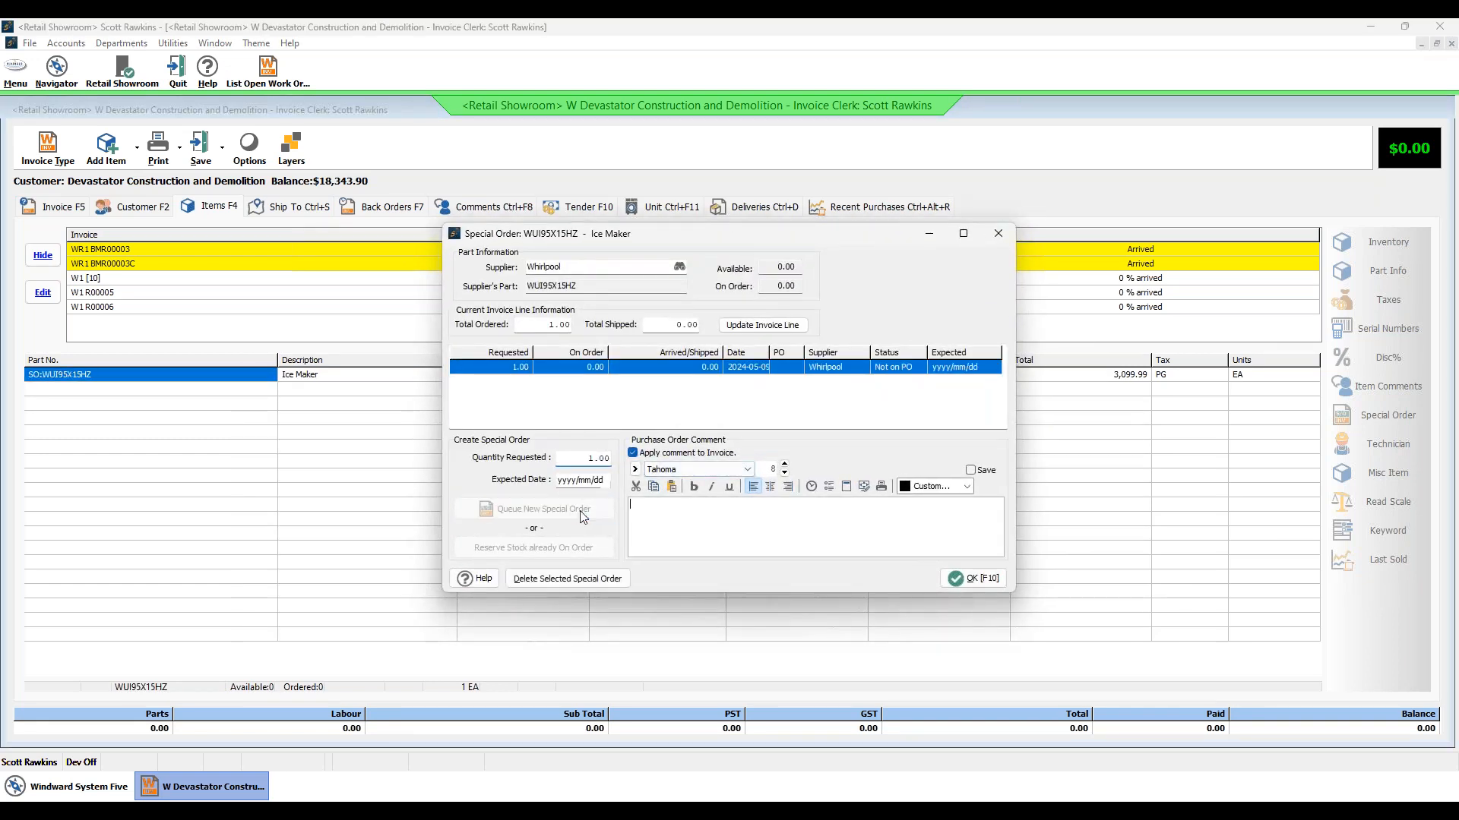
{"action": "left_click", "coordinate": [967, 579]}
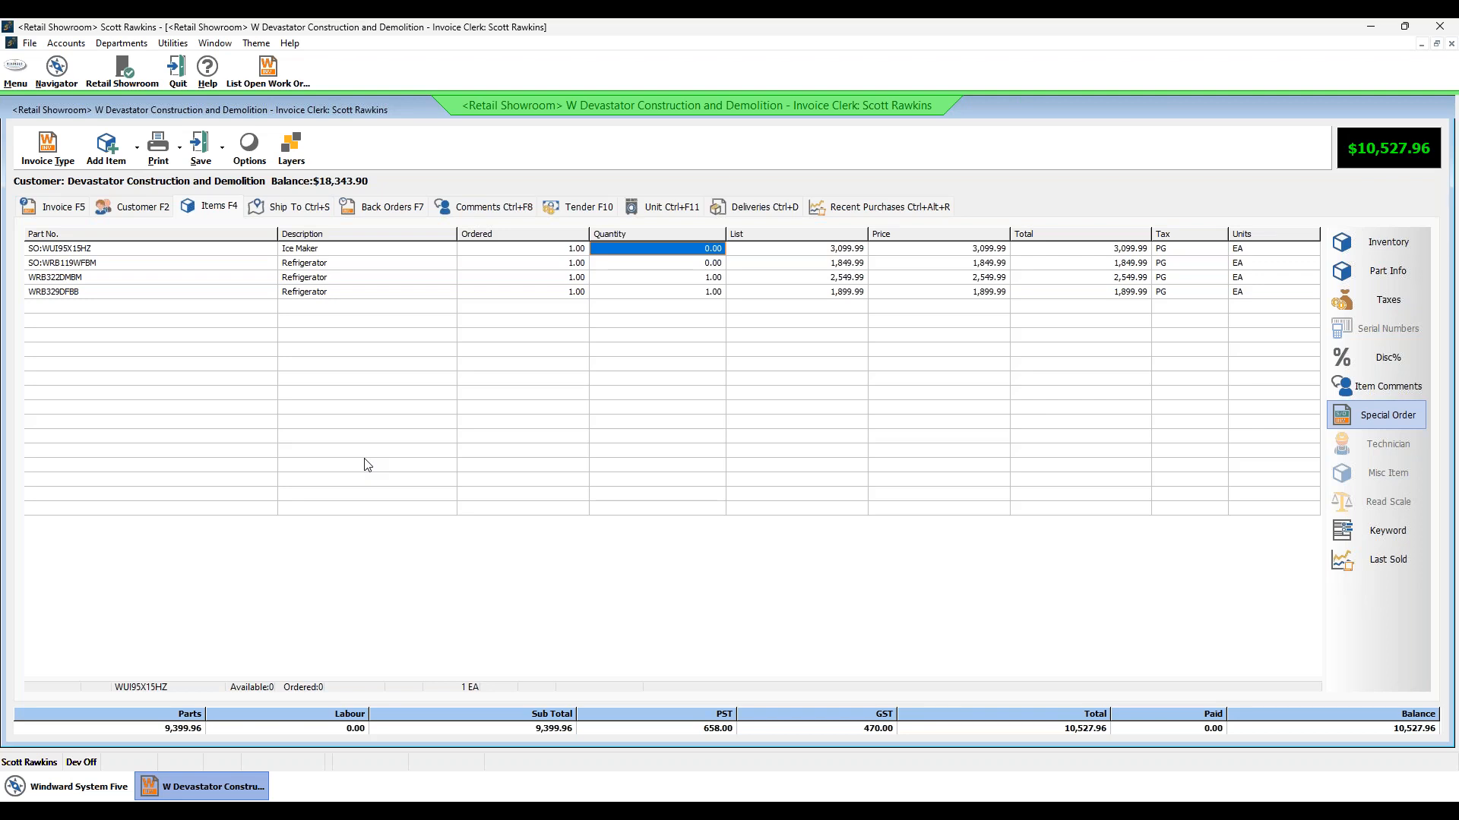
Step: Set the alternate customer located in Iacon as the work order's ship-to
{"action": "left_click", "coordinate": [297, 213]}
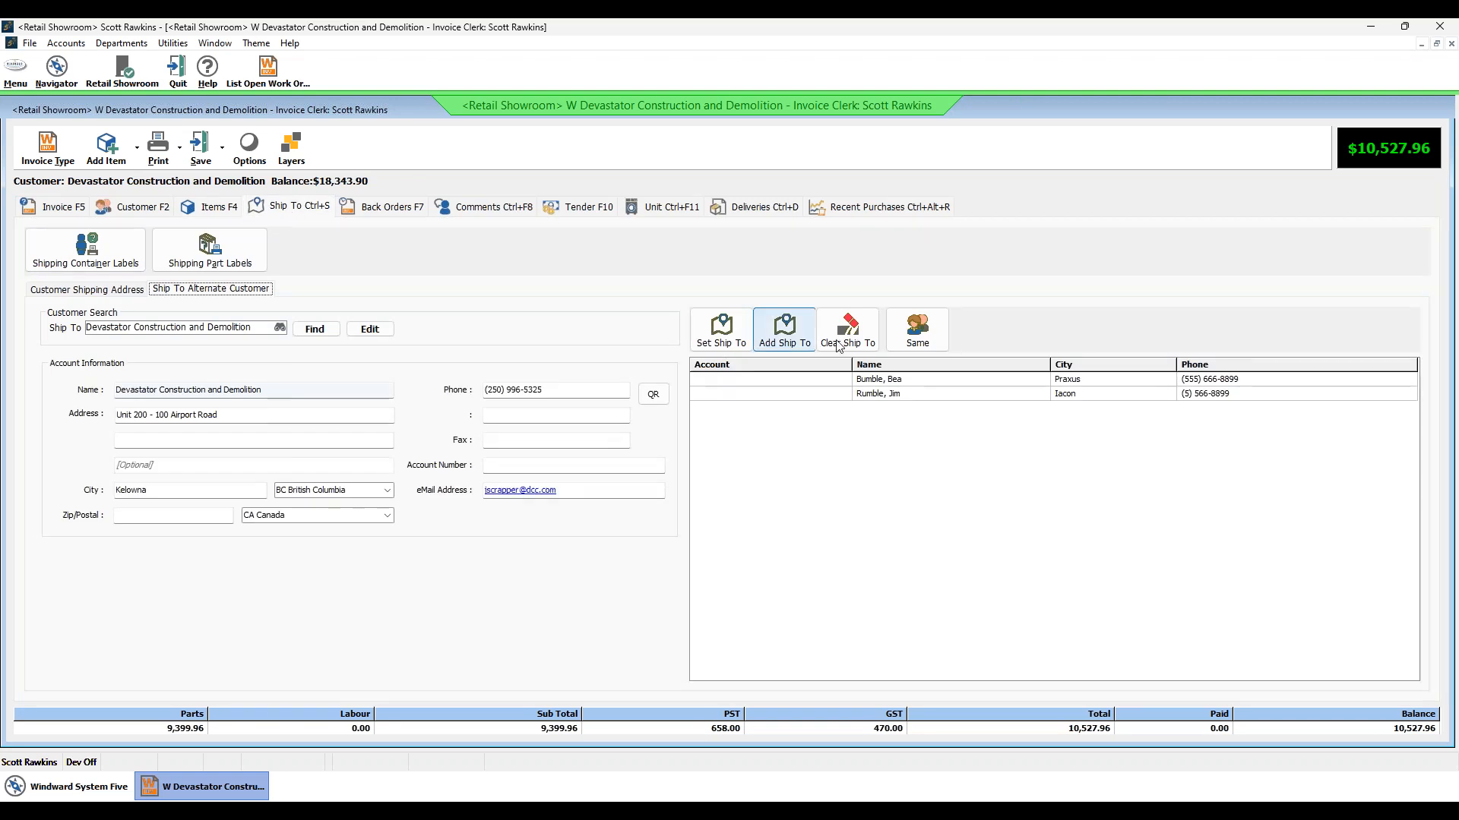
{"action": "left_click", "coordinate": [874, 393]}
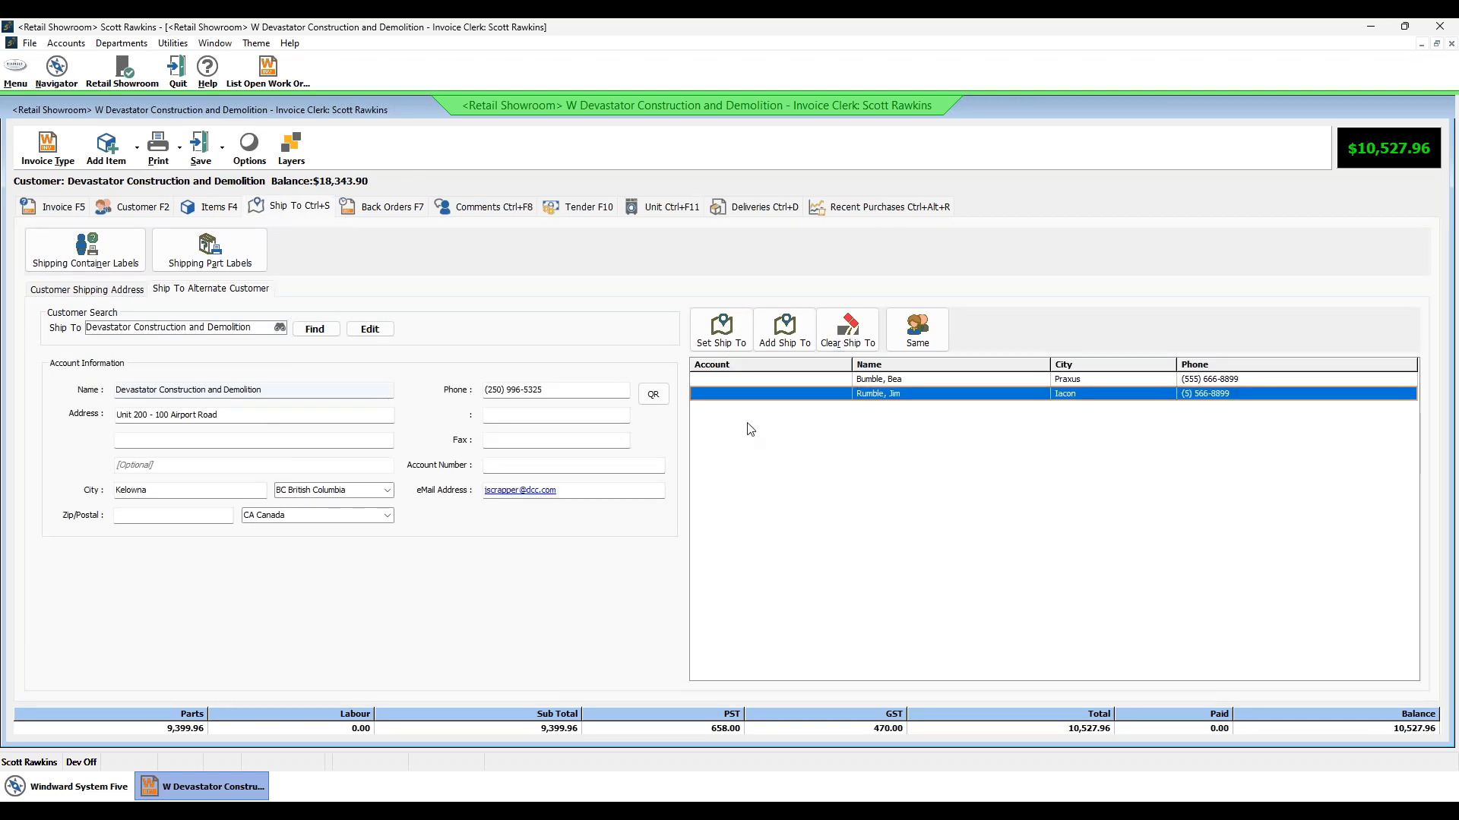
{"action": "left_click", "coordinate": [716, 346]}
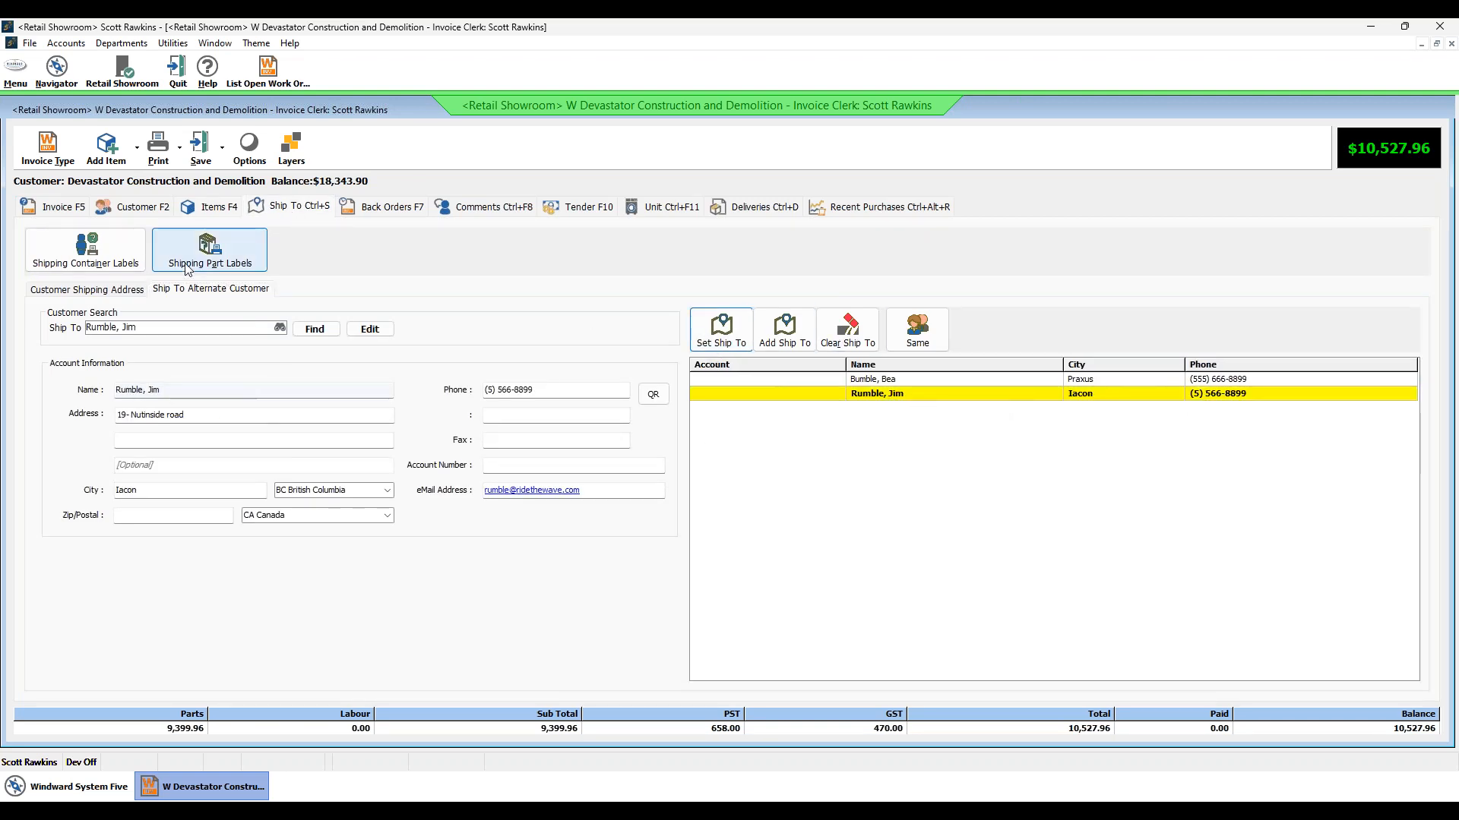
Step: Layer the work order's items, titling the first layer Shipped and the second On Order
{"action": "left_click", "coordinate": [212, 208]}
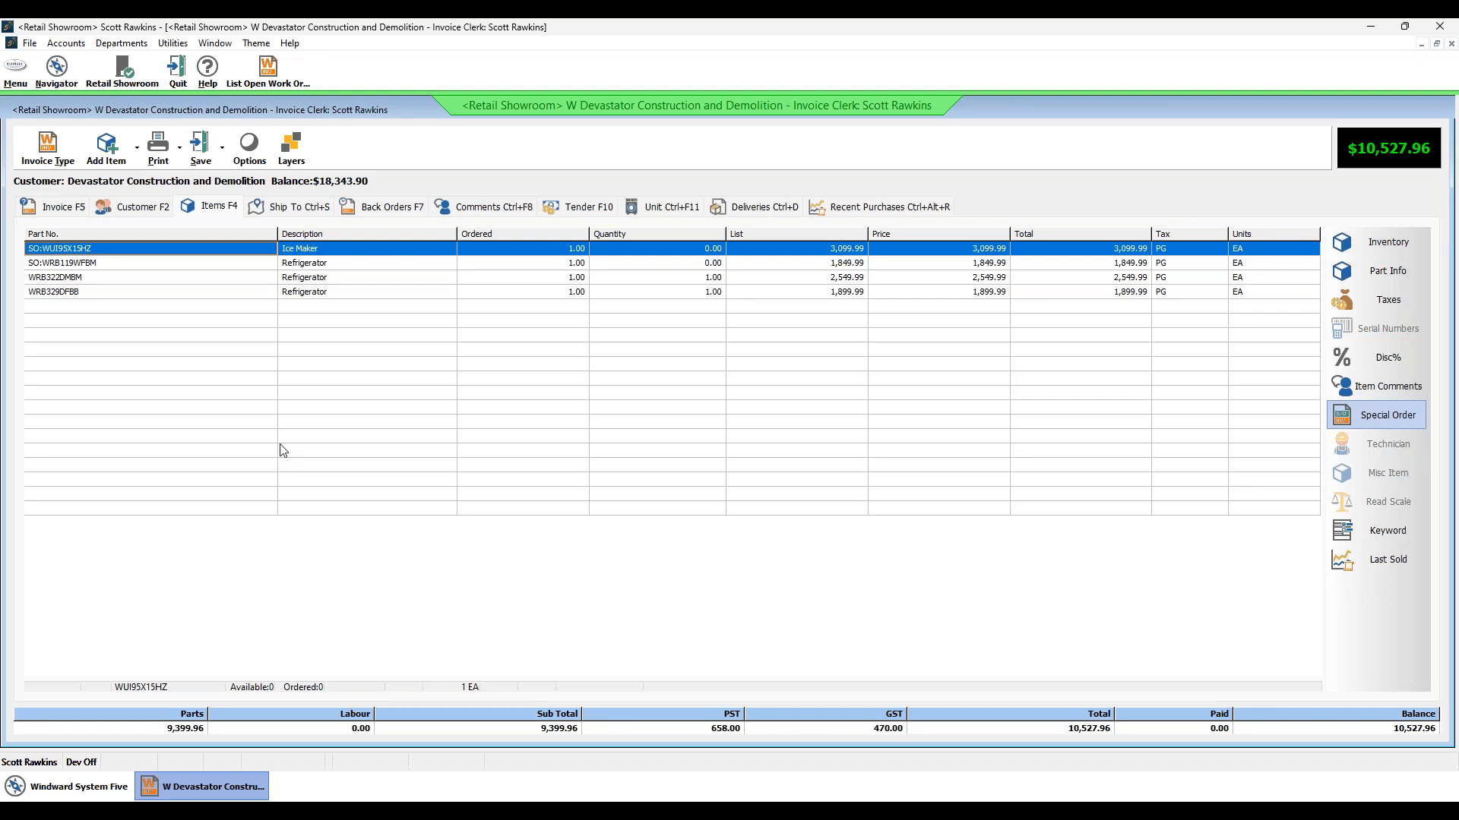
{"action": "left_click", "coordinate": [296, 143]}
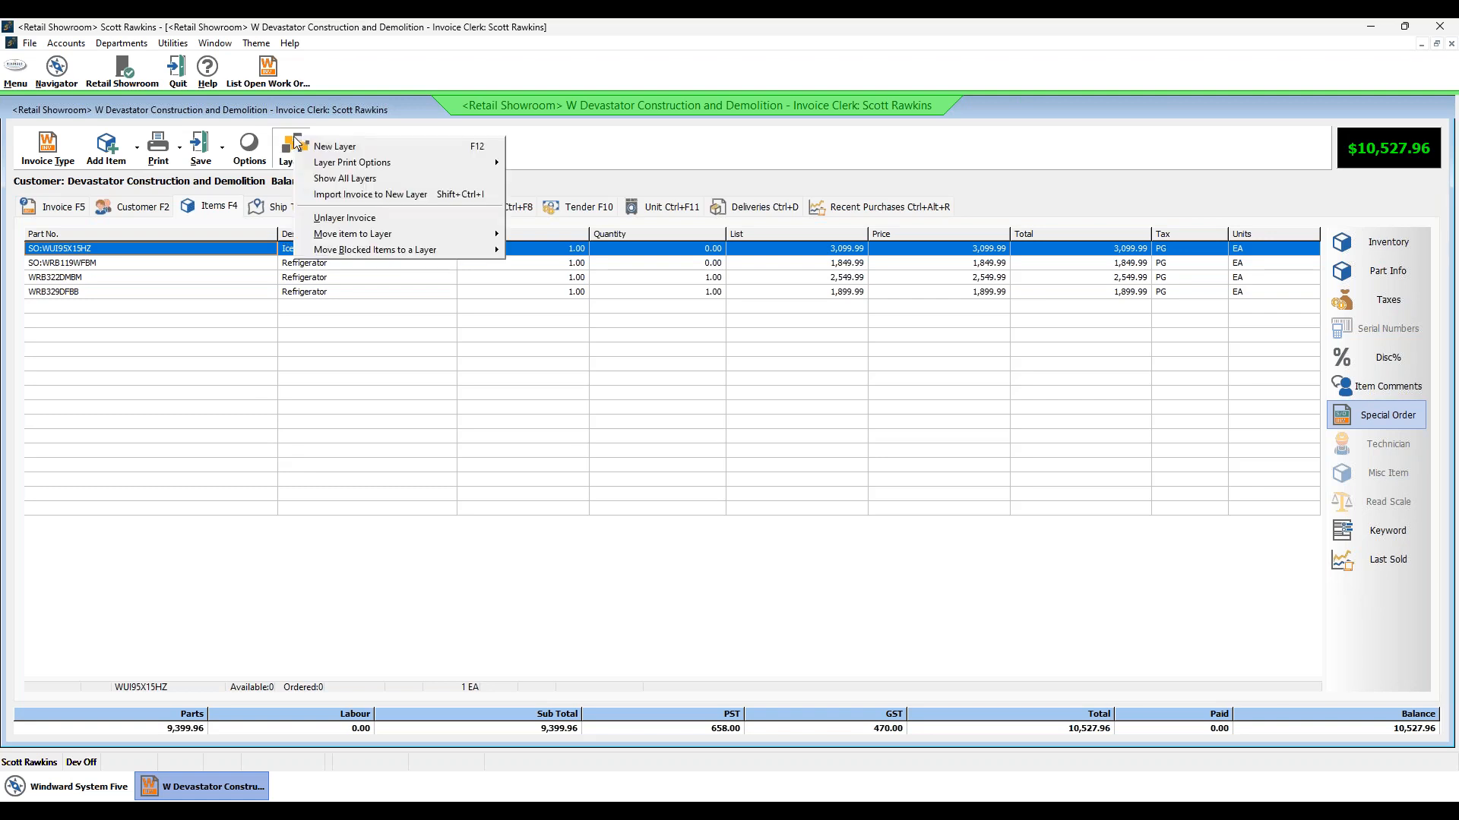
{"action": "left_click", "coordinate": [366, 147]}
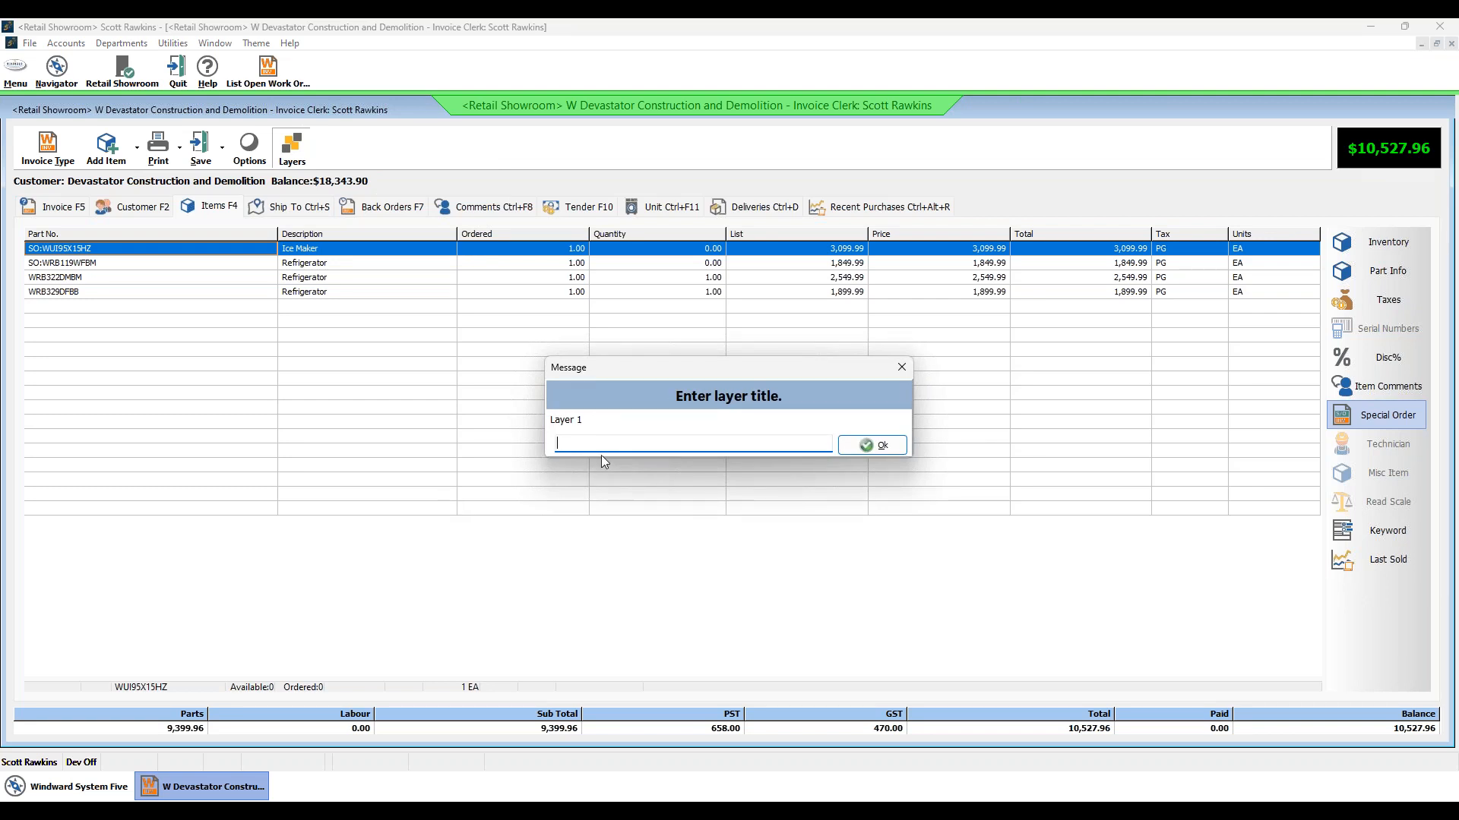
{"action": "type", "text": "Shipped"}
{"action": "left_click", "coordinate": [865, 444]}
{"action": "key", "text": "BackSpace"}
{"action": "type", "text": "On Order"}
{"action": "left_click", "coordinate": [863, 447]}
Step: Add a third layer titled Staged to the work order
{"action": "left_click", "coordinate": [301, 152]}
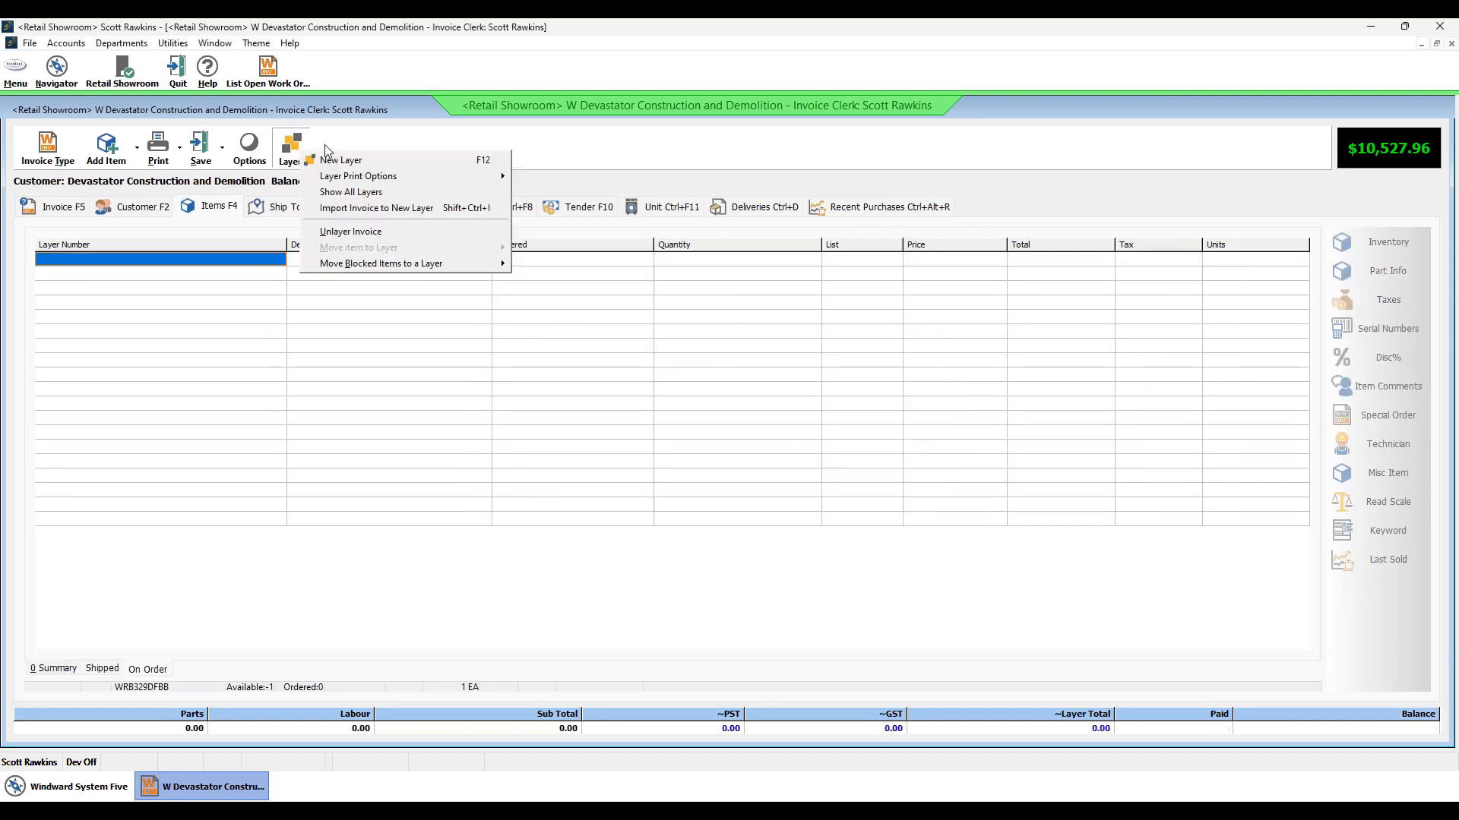
{"action": "left_click", "coordinate": [338, 159]}
{"action": "key", "text": "BackSpace"}
{"action": "type", "text": "Staged"}
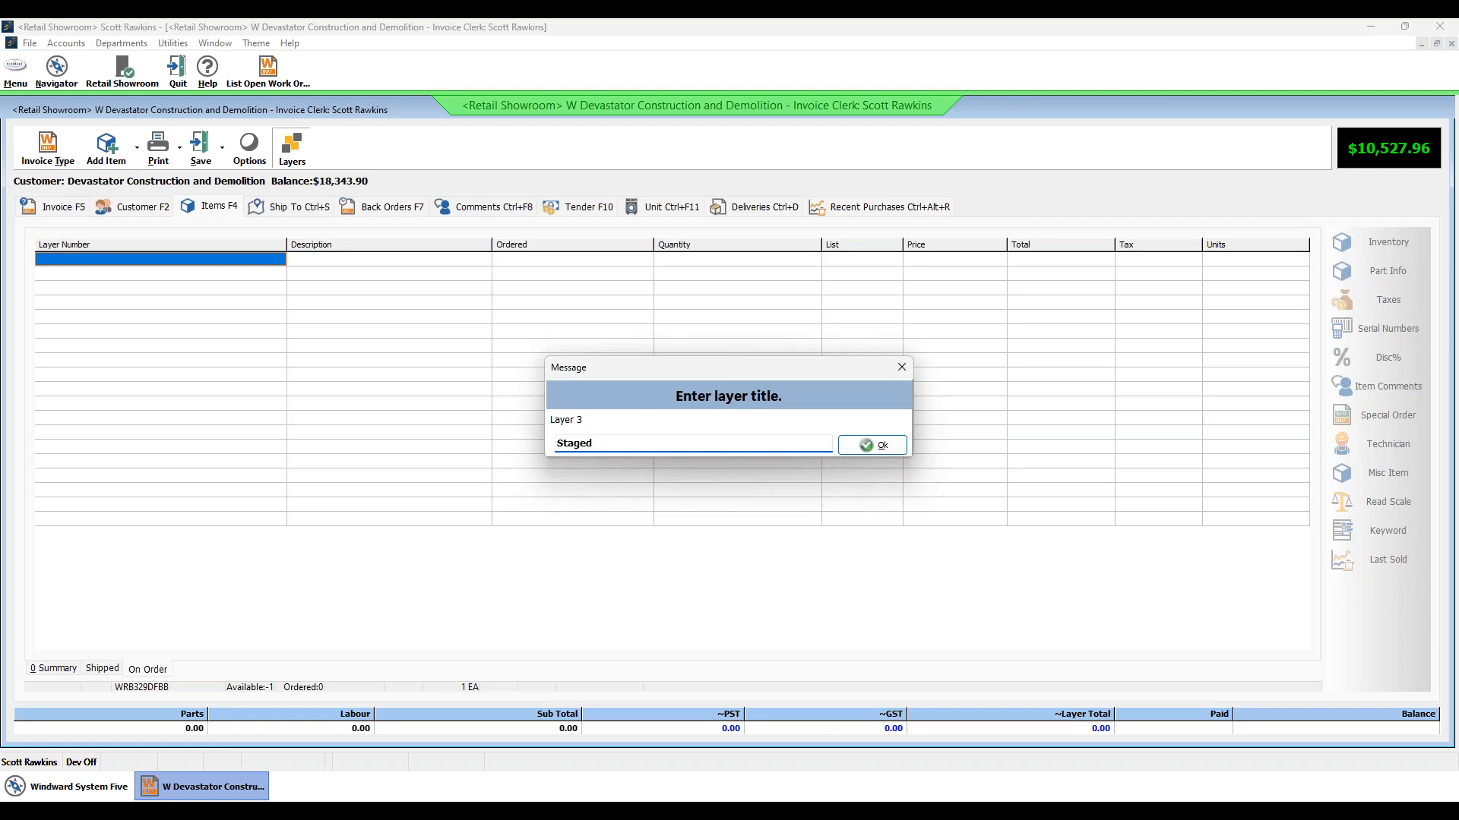
{"action": "left_click", "coordinate": [881, 445]}
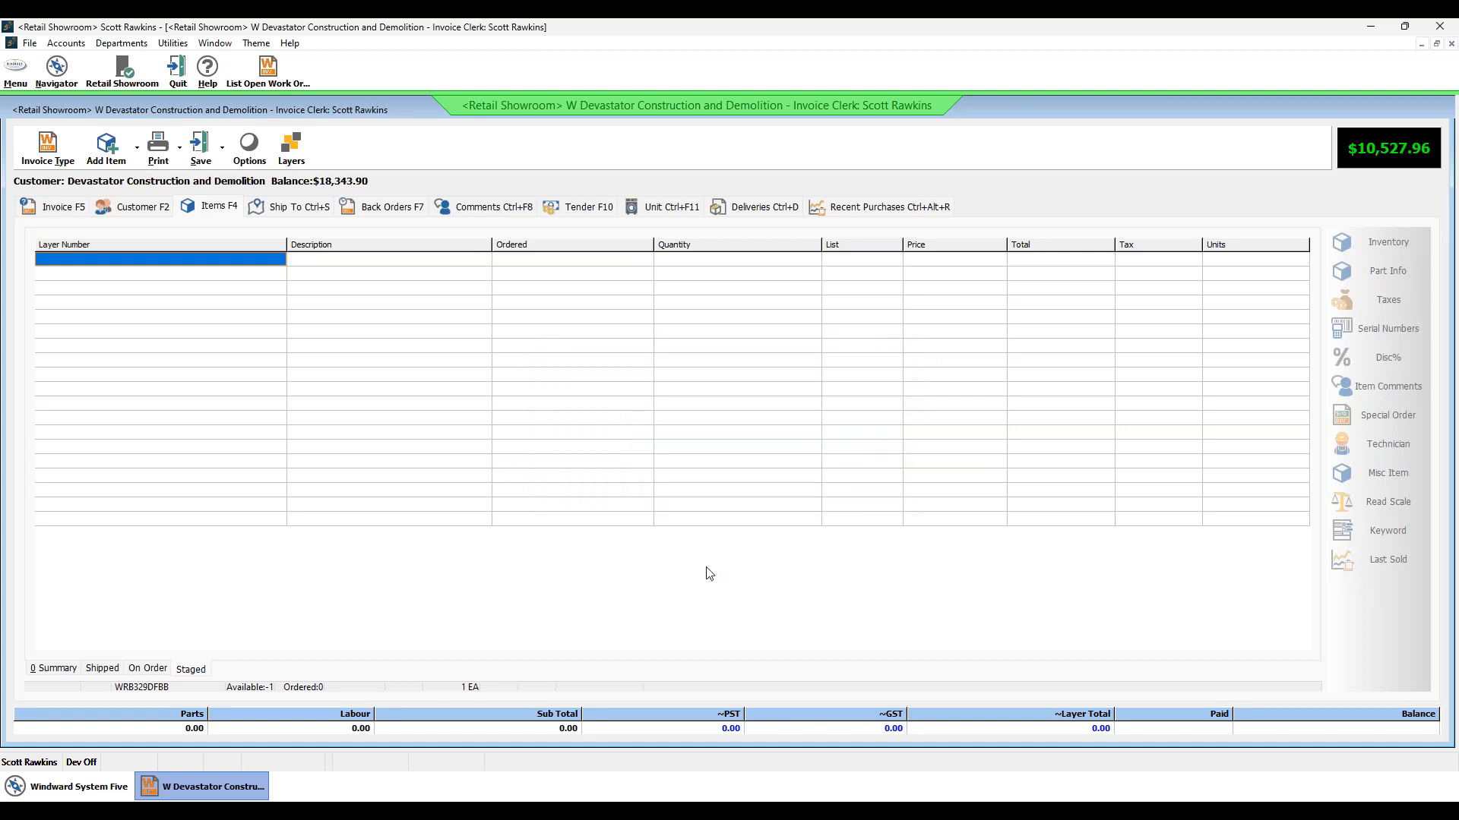
Step: Review the contents of the Shipped, On Order and Staged layers on the work order
{"action": "left_click", "coordinate": [102, 670]}
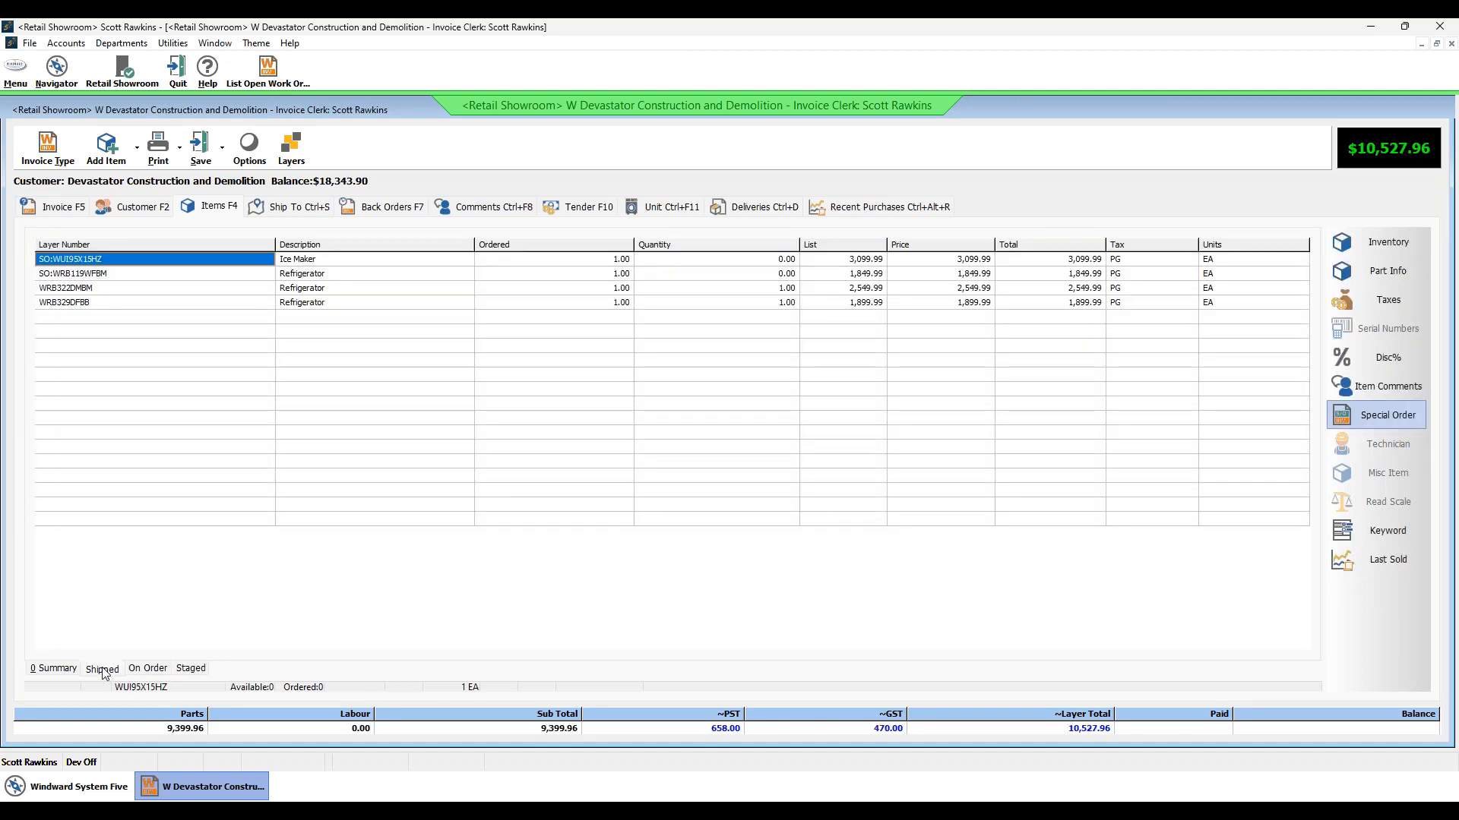
{"action": "left_click", "coordinate": [137, 670]}
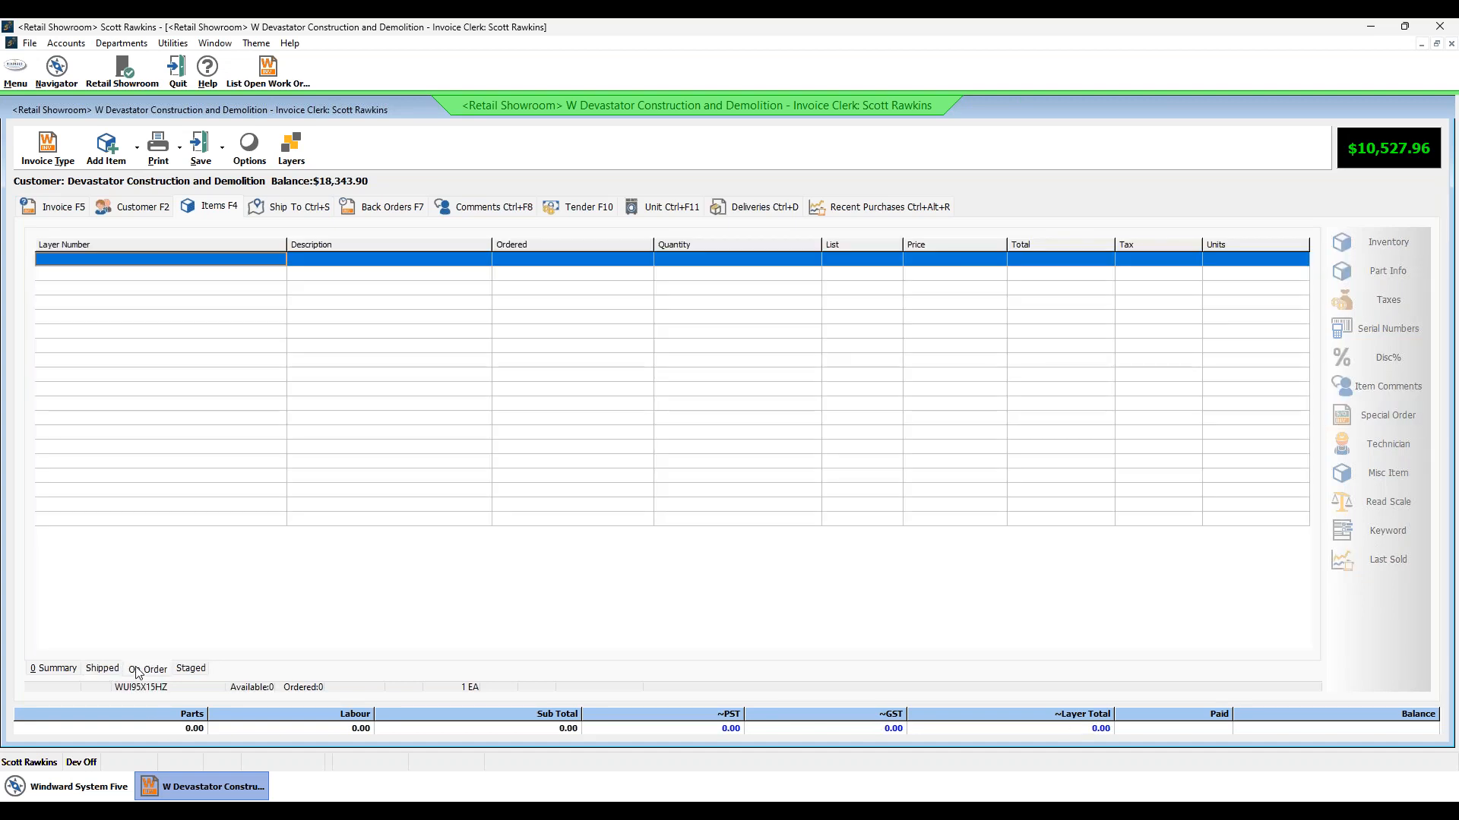
{"action": "left_click", "coordinate": [190, 670]}
{"action": "left_click", "coordinate": [102, 668]}
{"action": "left_click", "coordinate": [143, 669]}
{"action": "left_click", "coordinate": [182, 672]}
{"action": "left_click", "coordinate": [105, 671]}
{"action": "left_click", "coordinate": [157, 671]}
{"action": "left_click", "coordinate": [190, 671]}
{"action": "left_click", "coordinate": [102, 670]}
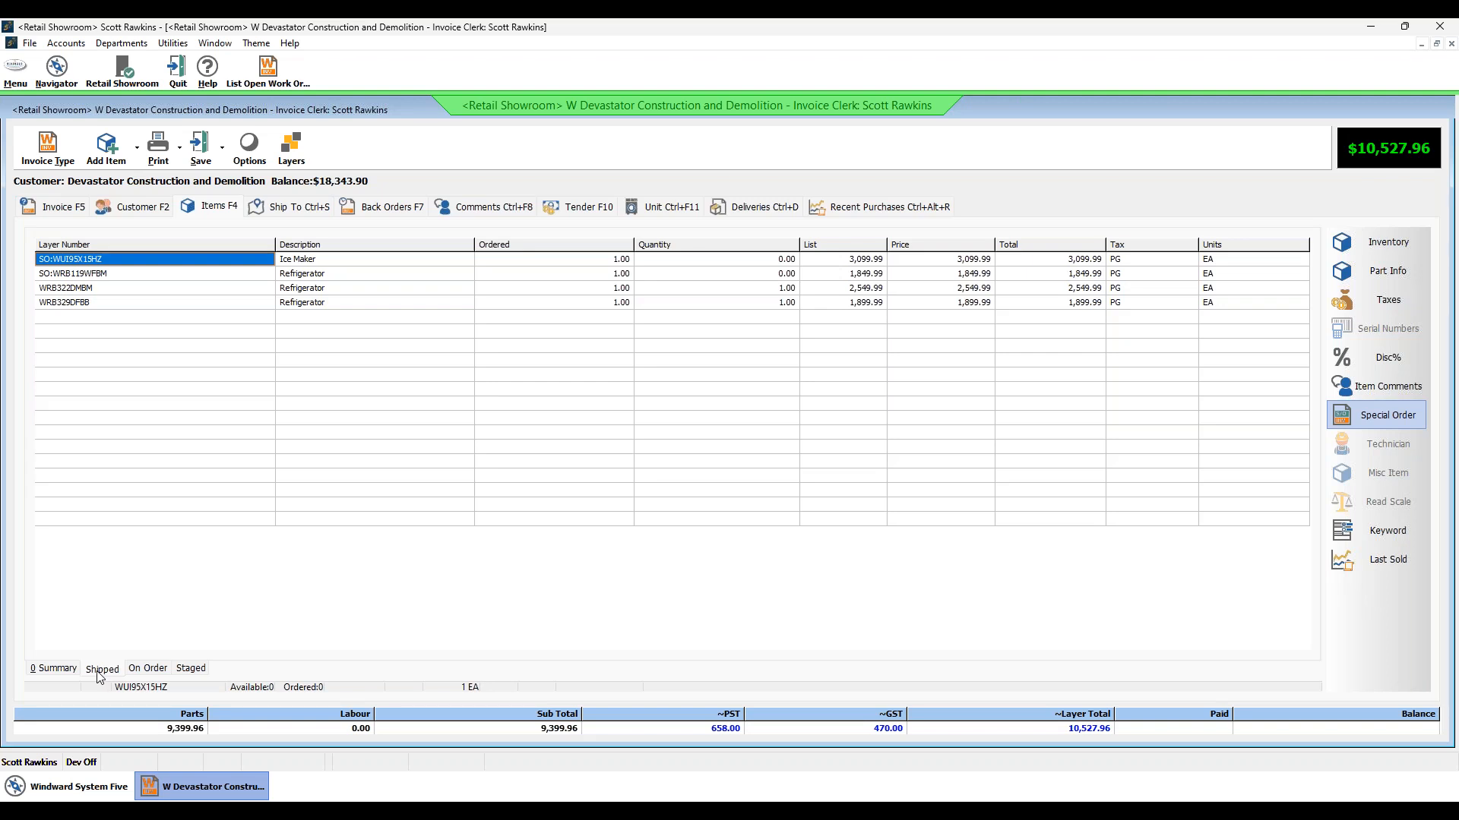
{"action": "left_click", "coordinate": [90, 289]}
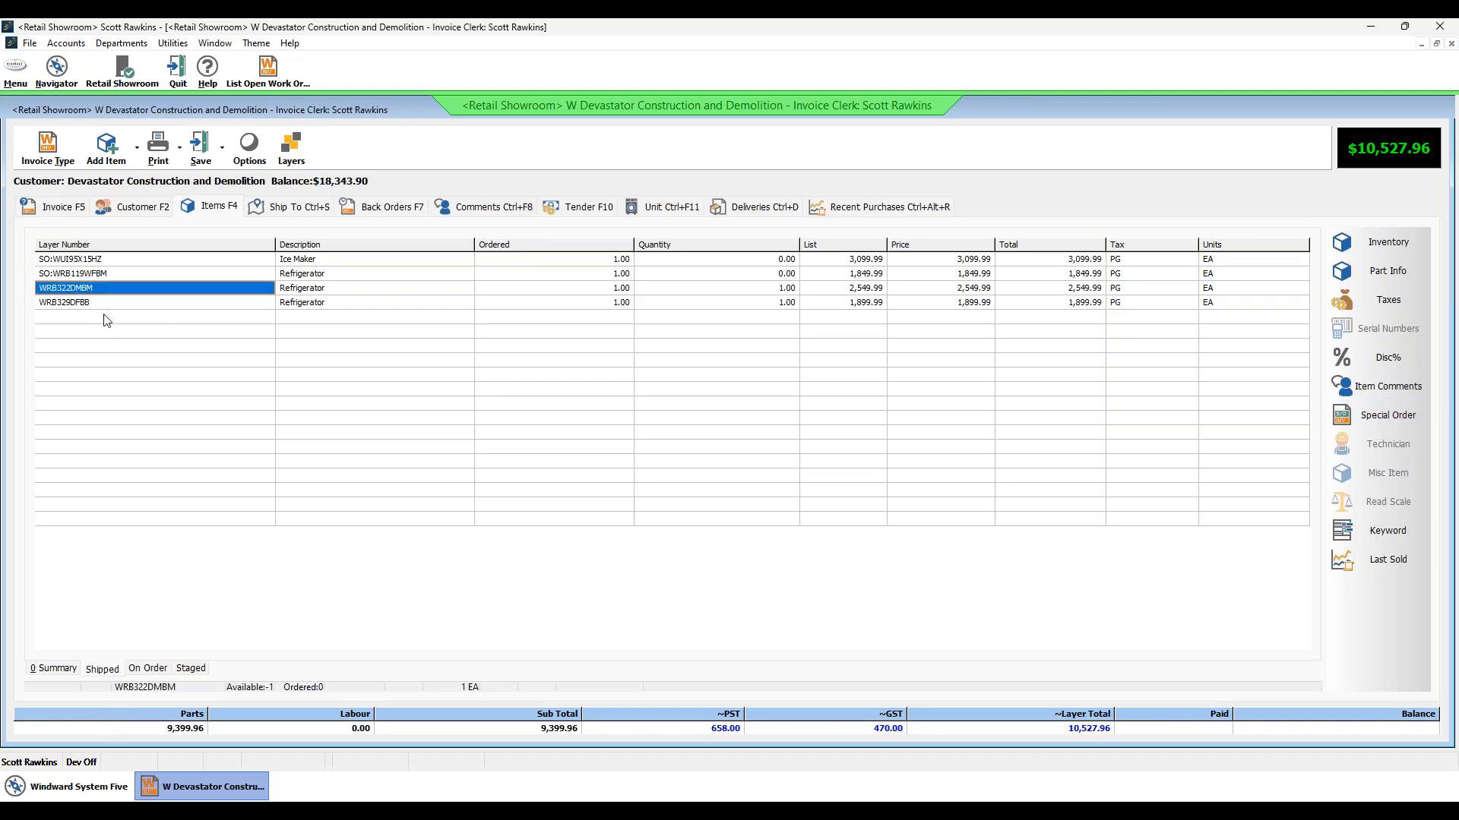
{"action": "left_click", "coordinate": [104, 306]}
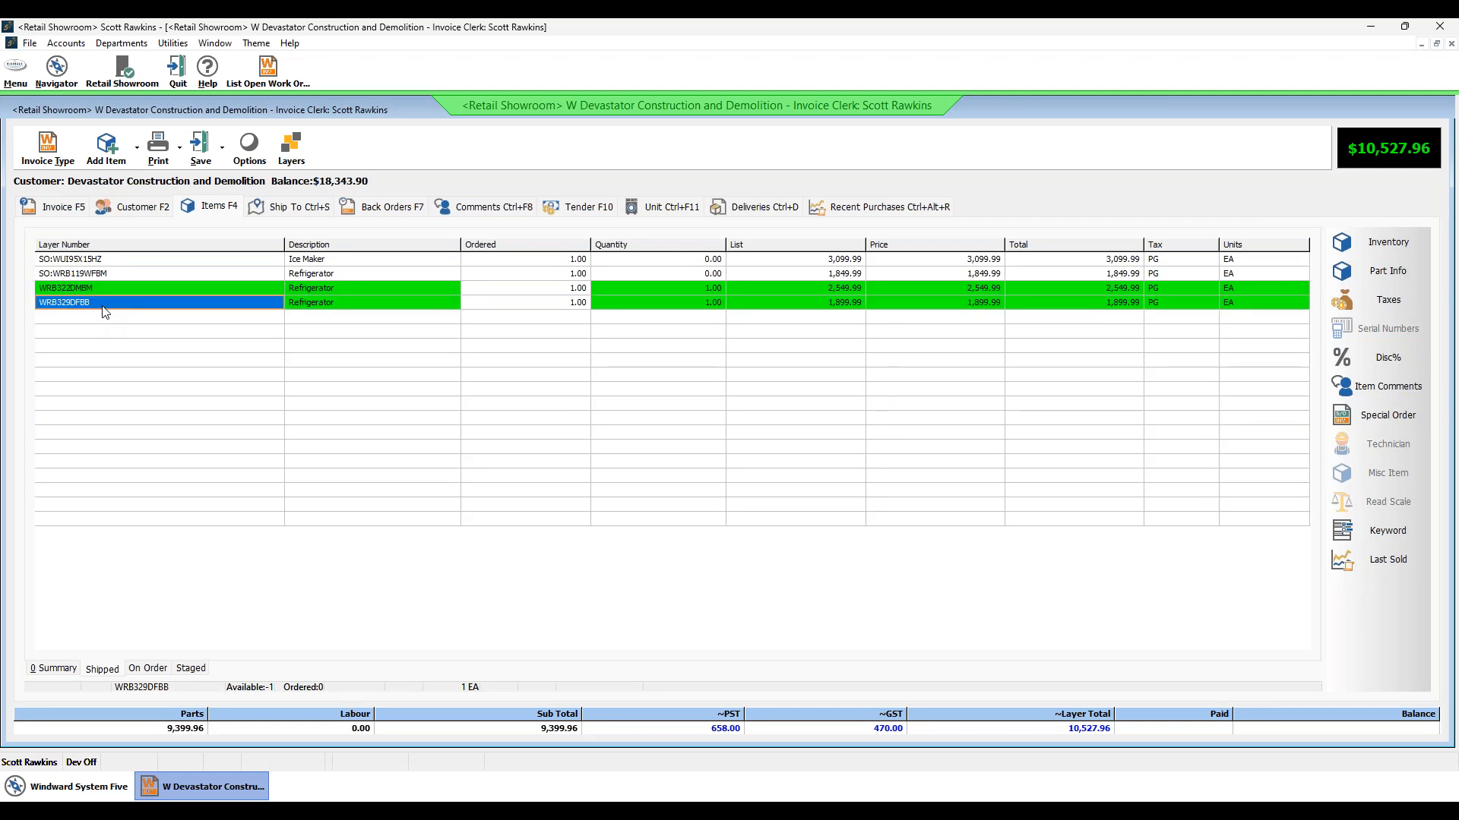
{"action": "left_click", "coordinate": [95, 332]}
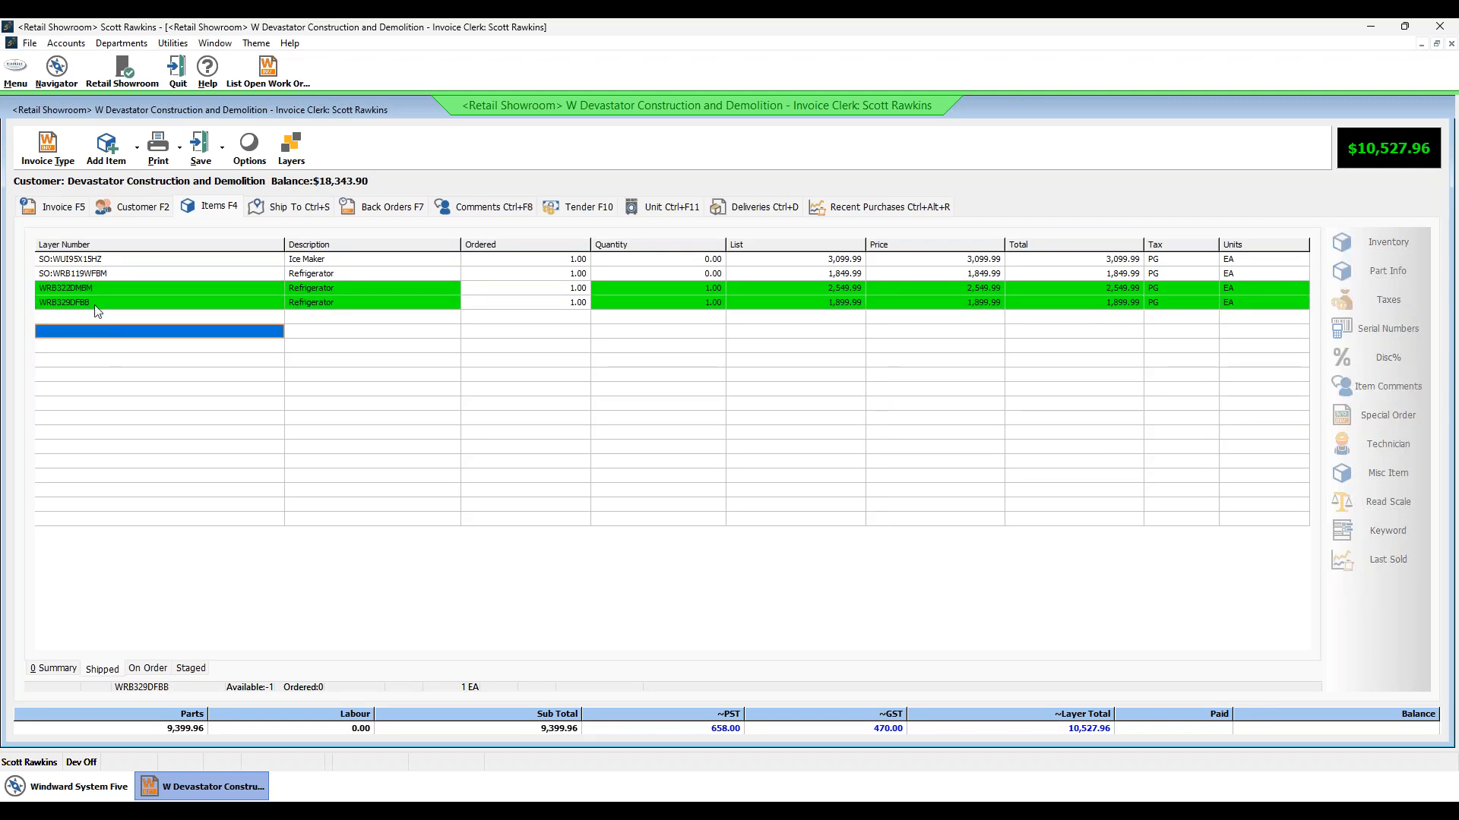
{"action": "double_click", "coordinate": [96, 306]}
{"action": "left_click", "coordinate": [94, 288]}
Step: Block the special-order lines WRB119WFBM and WUI95X15HZ in the Shipped layer and move them to the On Order layer
{"action": "left_click", "coordinate": [97, 275]}
{"action": "left_click", "coordinate": [99, 262]}
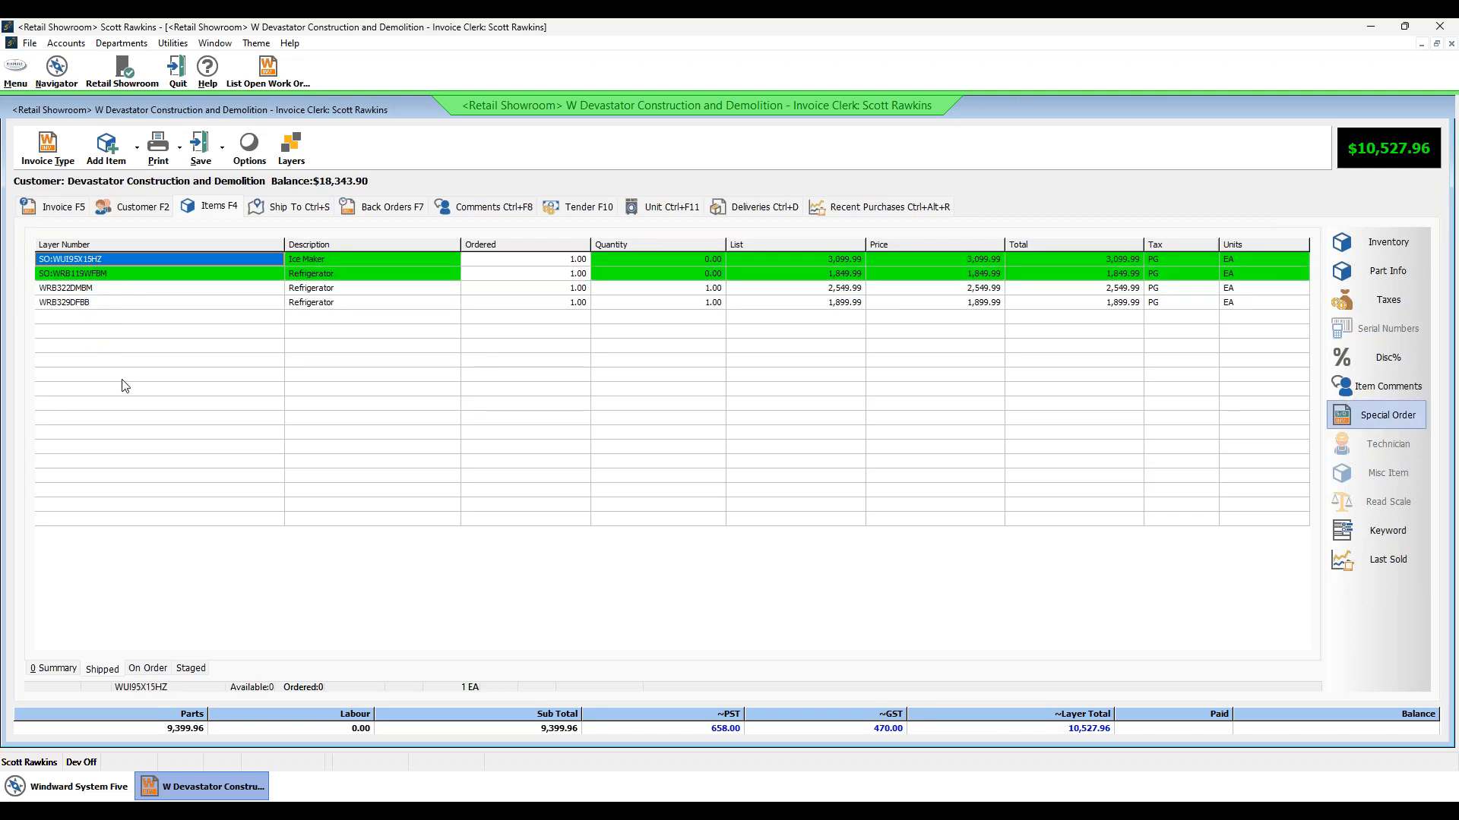
{"action": "left_click", "coordinate": [137, 668]}
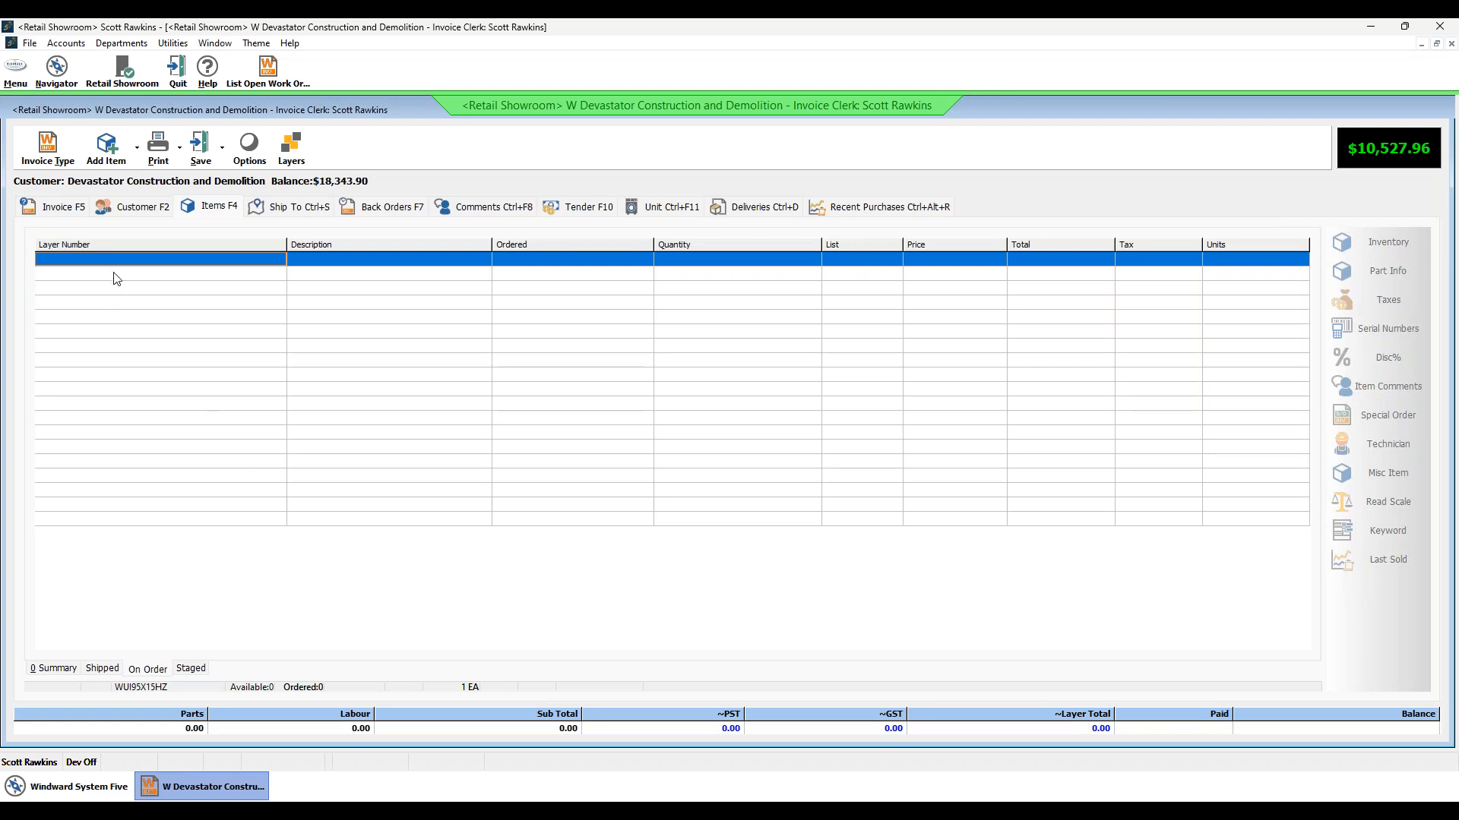
{"action": "left_click", "coordinate": [107, 670]}
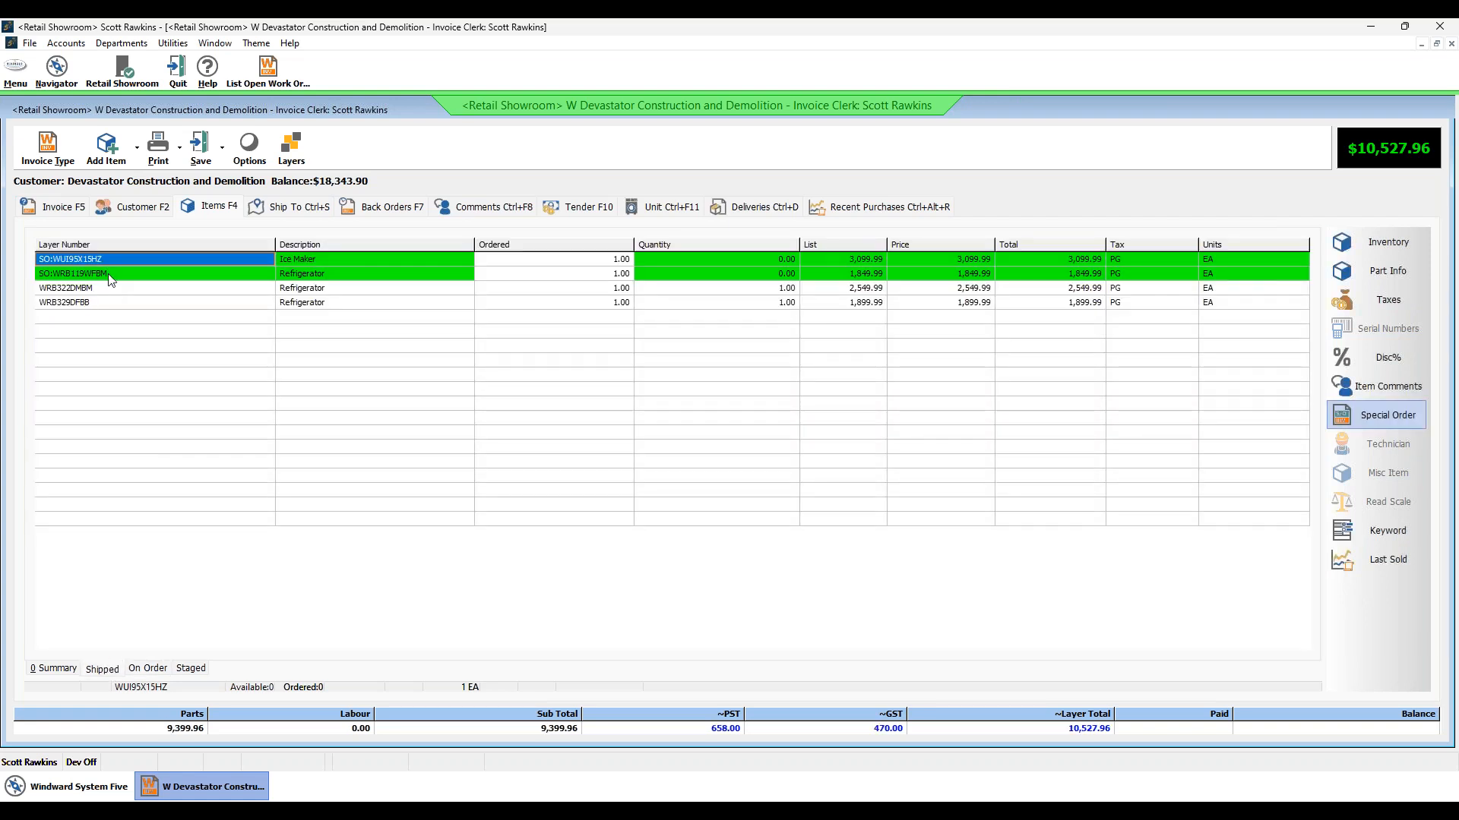
{"action": "left_click", "coordinate": [252, 143]}
{"action": "mouse_move", "coordinate": [327, 183]}
{"action": "mouse_move", "coordinate": [512, 229]}
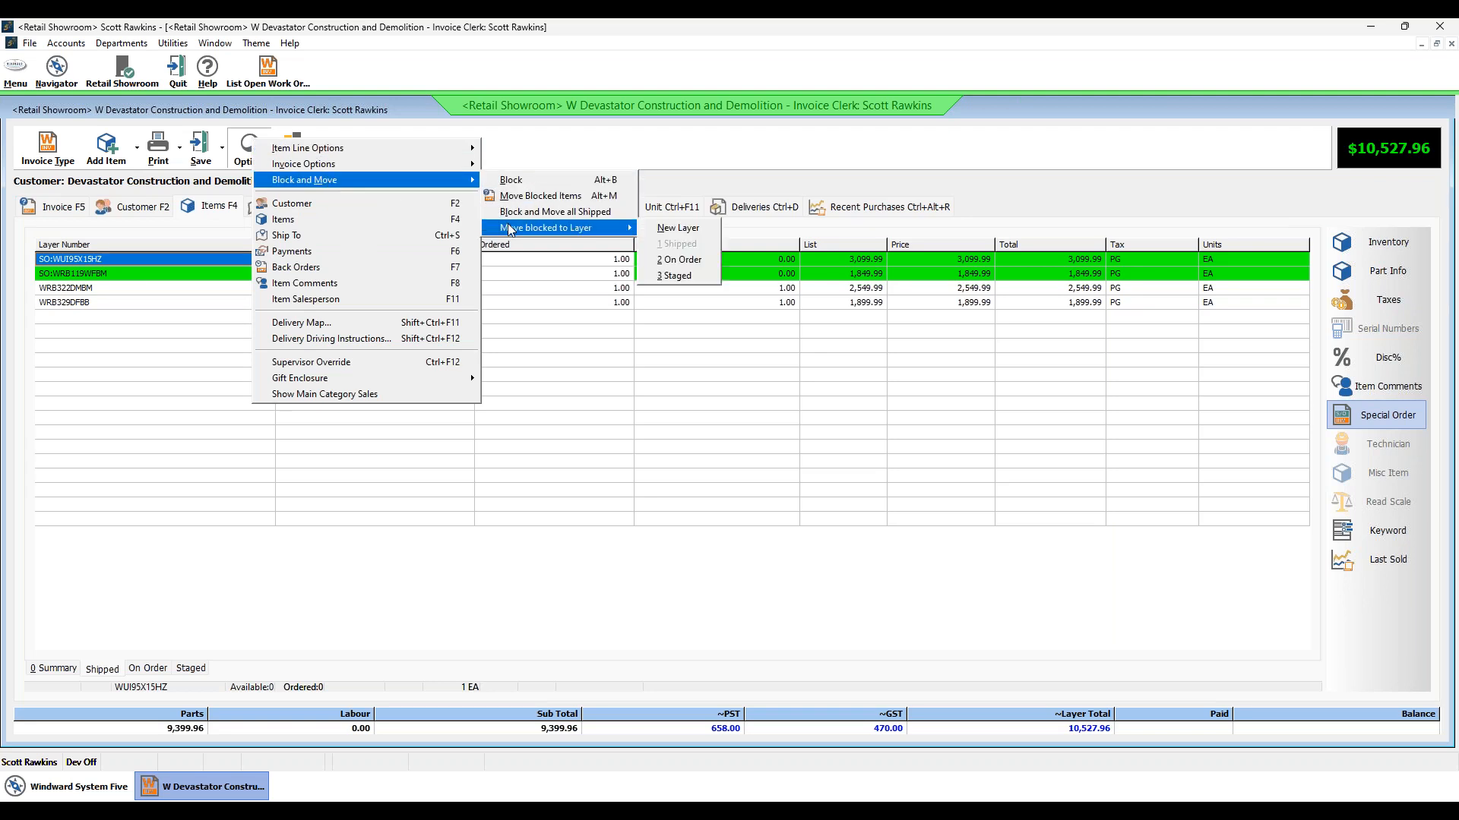
{"action": "left_click", "coordinate": [678, 260]}
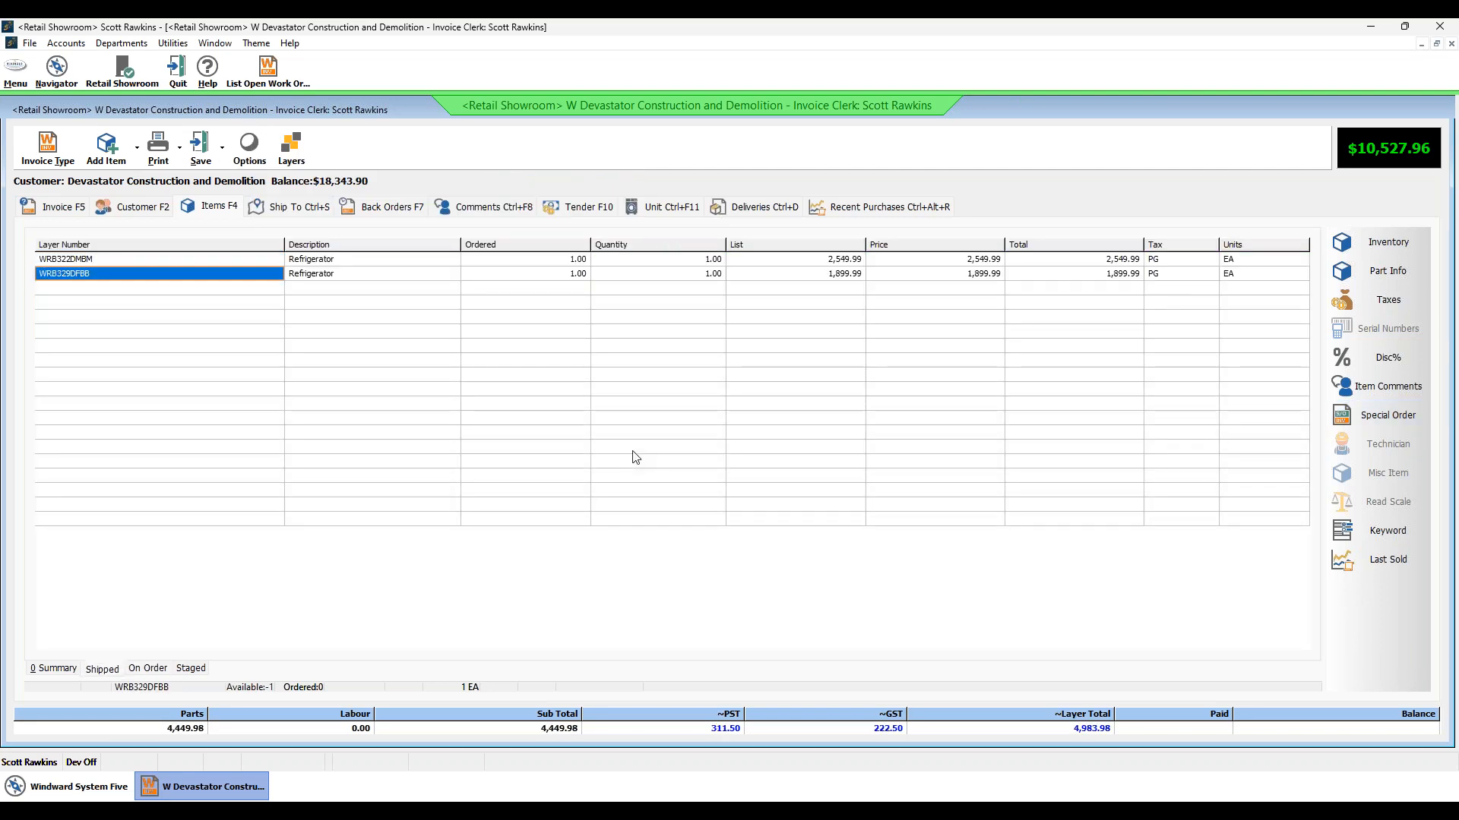
Step: Check how the appliances are now divided between the Shipped, On Order and Staged layers
{"action": "left_click", "coordinate": [325, 274]}
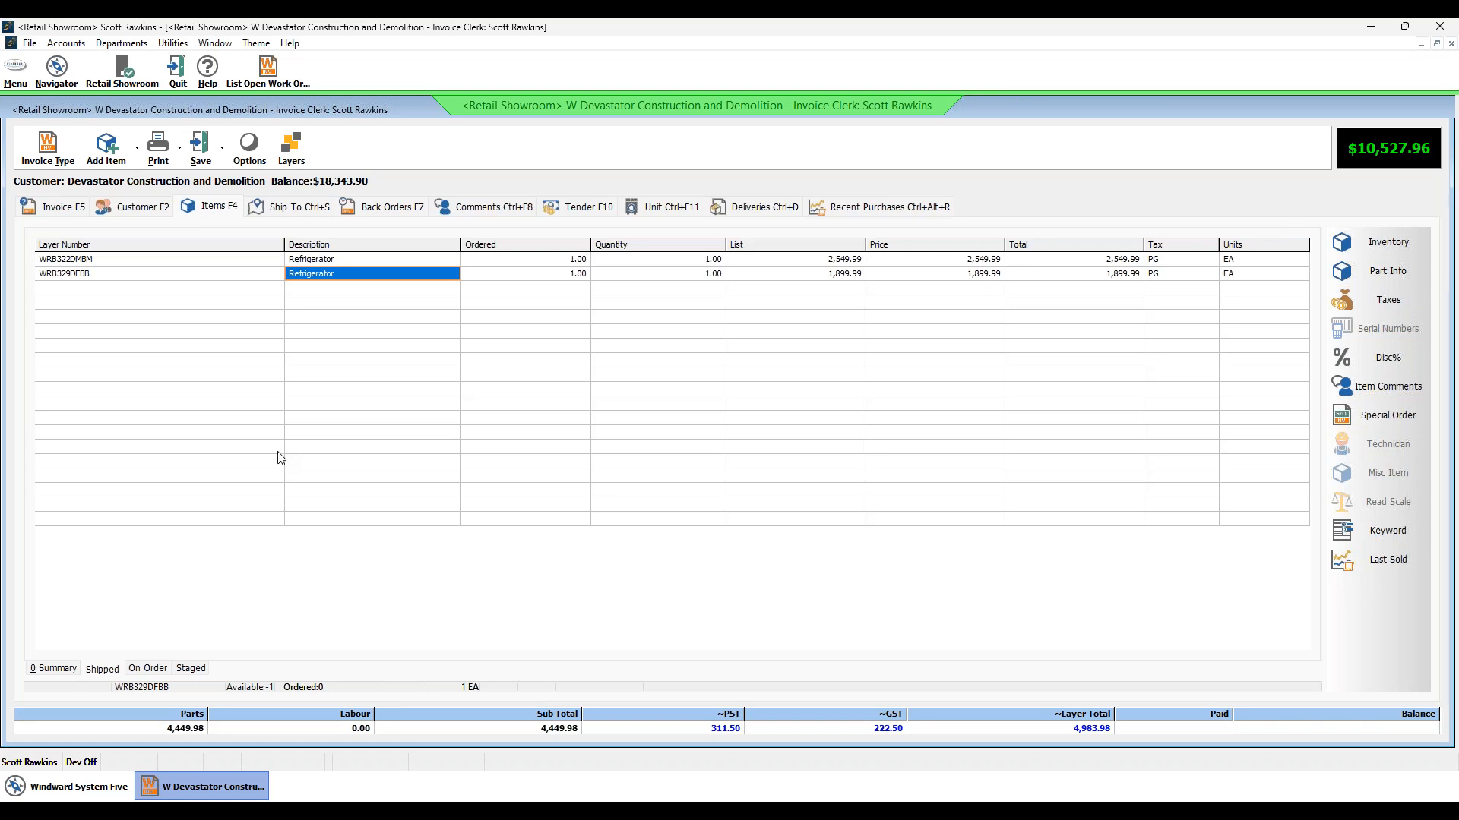
{"action": "left_click", "coordinate": [148, 670]}
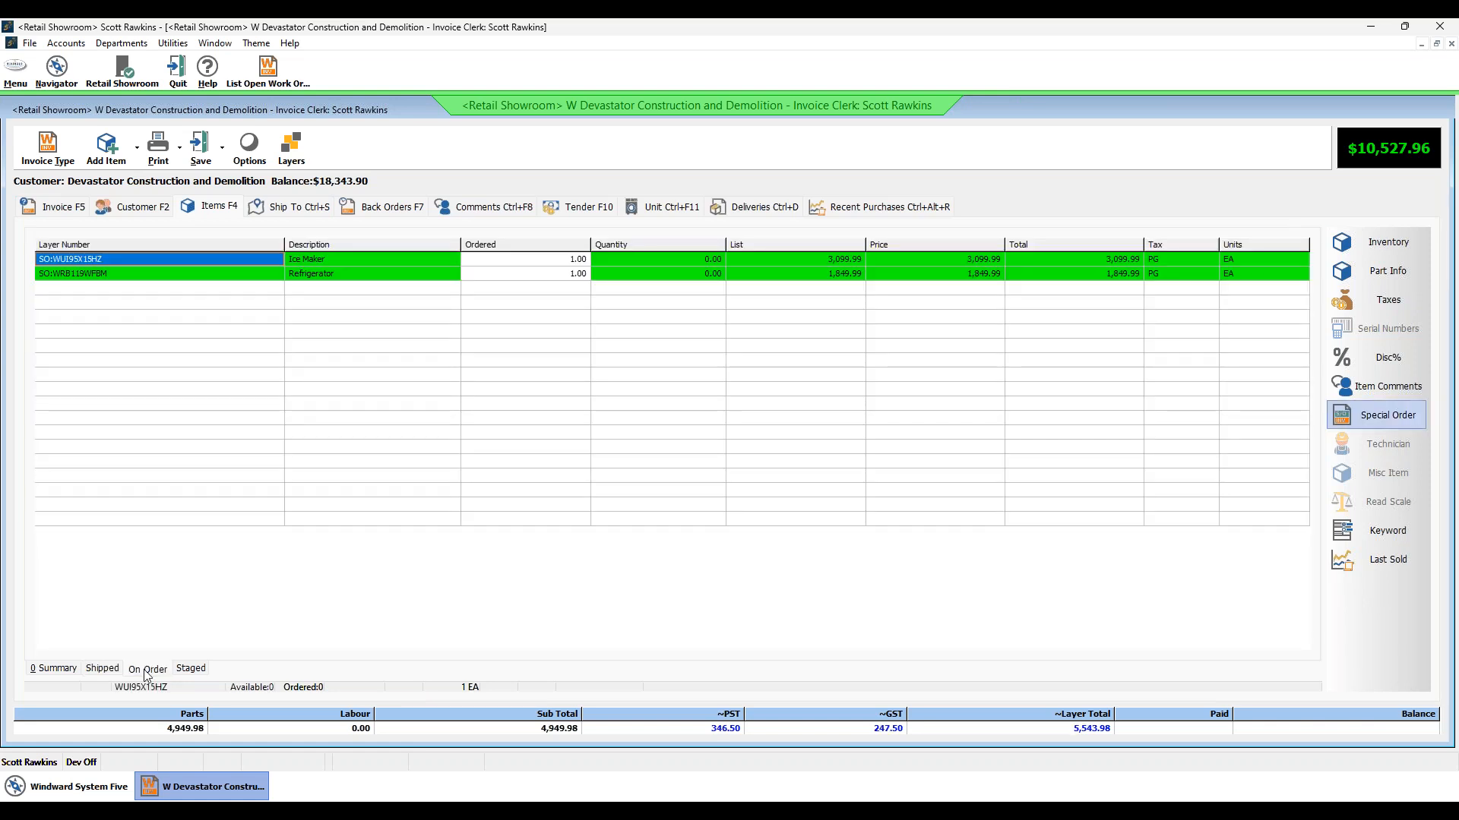
{"action": "left_click", "coordinate": [190, 669]}
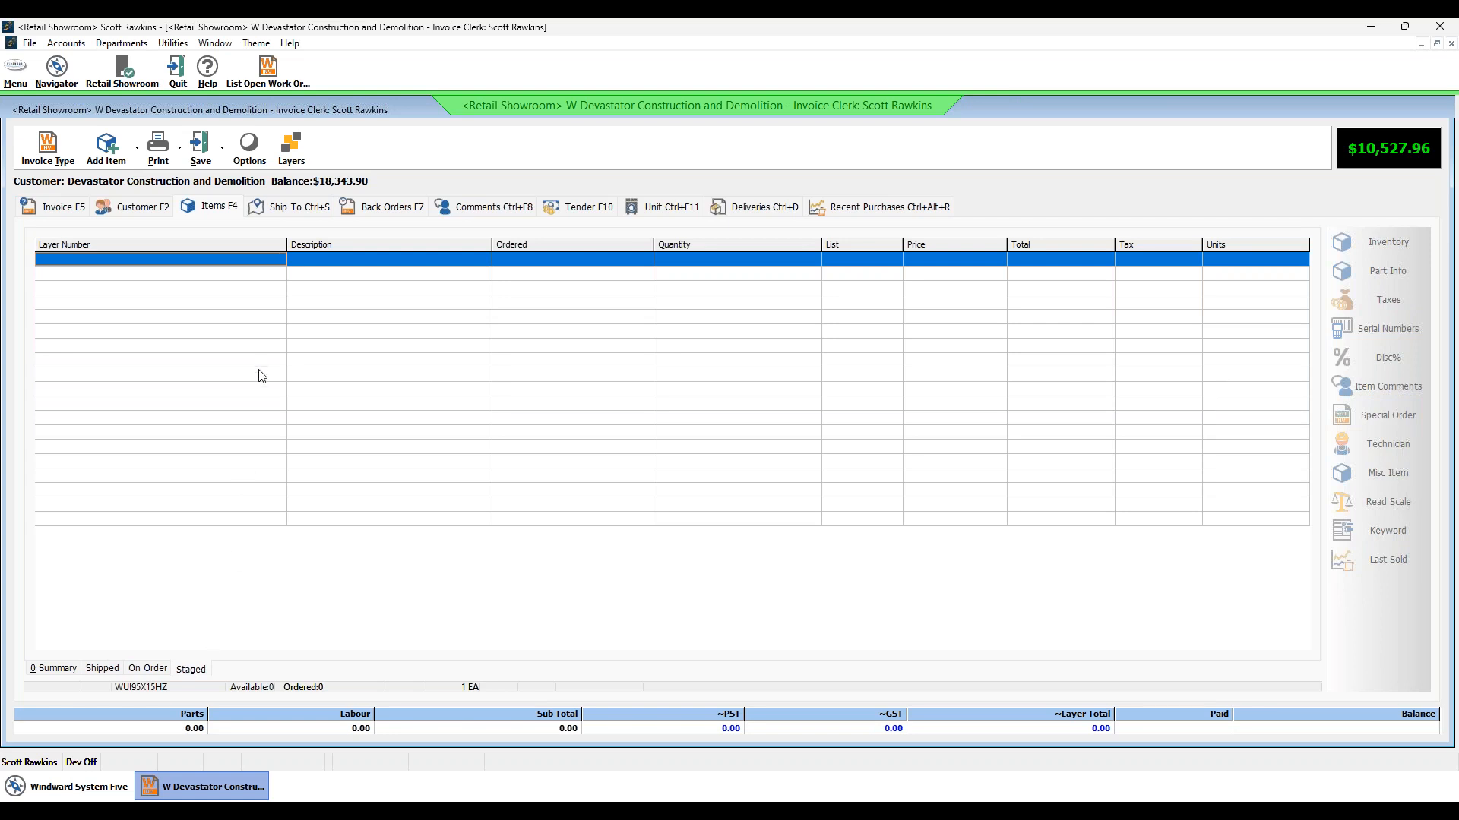
Step: Open the Whirlpool purchase order for the work order's special-order items and send it
{"action": "left_click", "coordinate": [252, 159]}
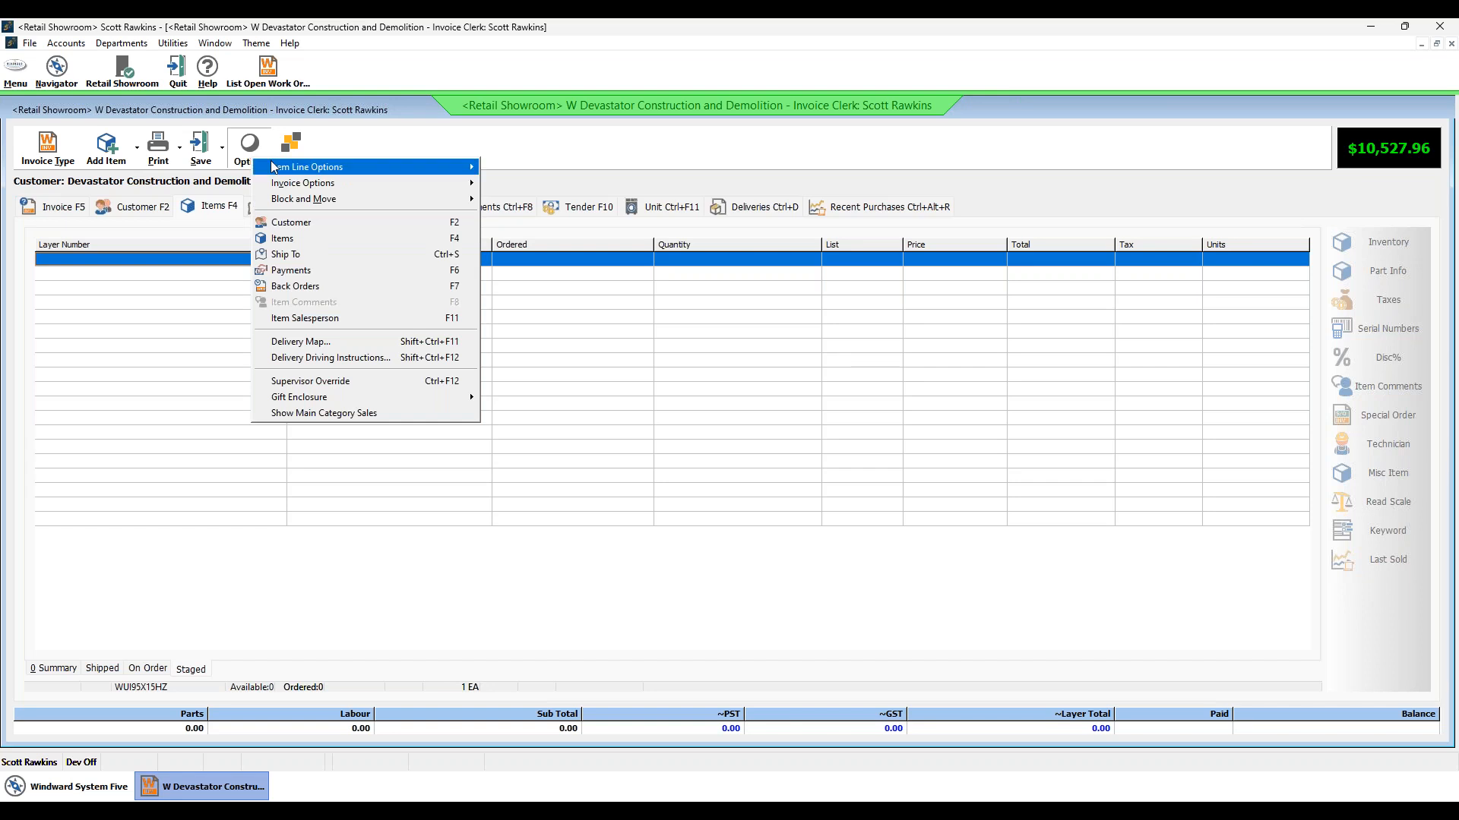
{"action": "mouse_move", "coordinate": [283, 183]}
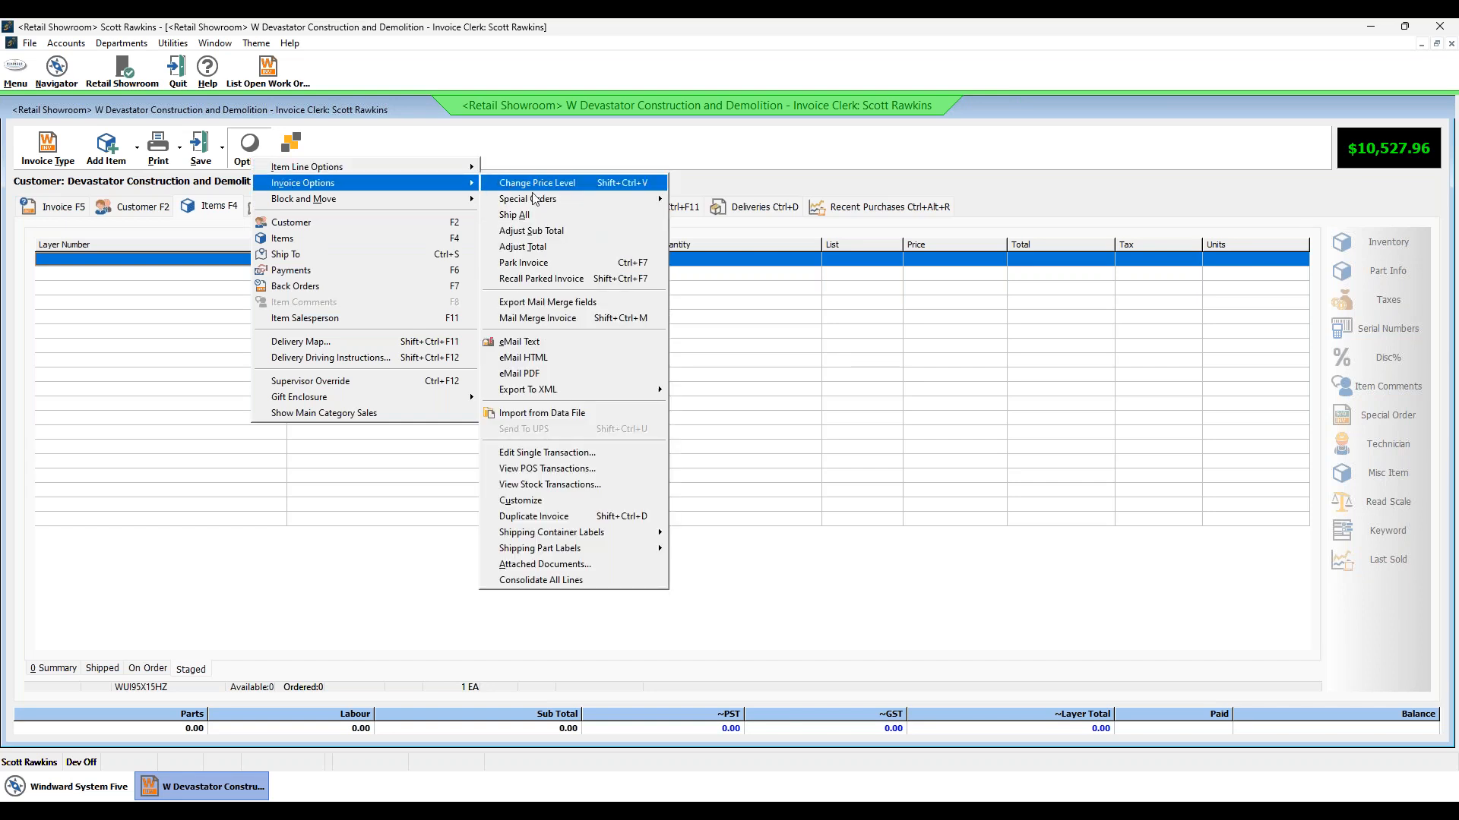
{"action": "mouse_move", "coordinate": [537, 206]}
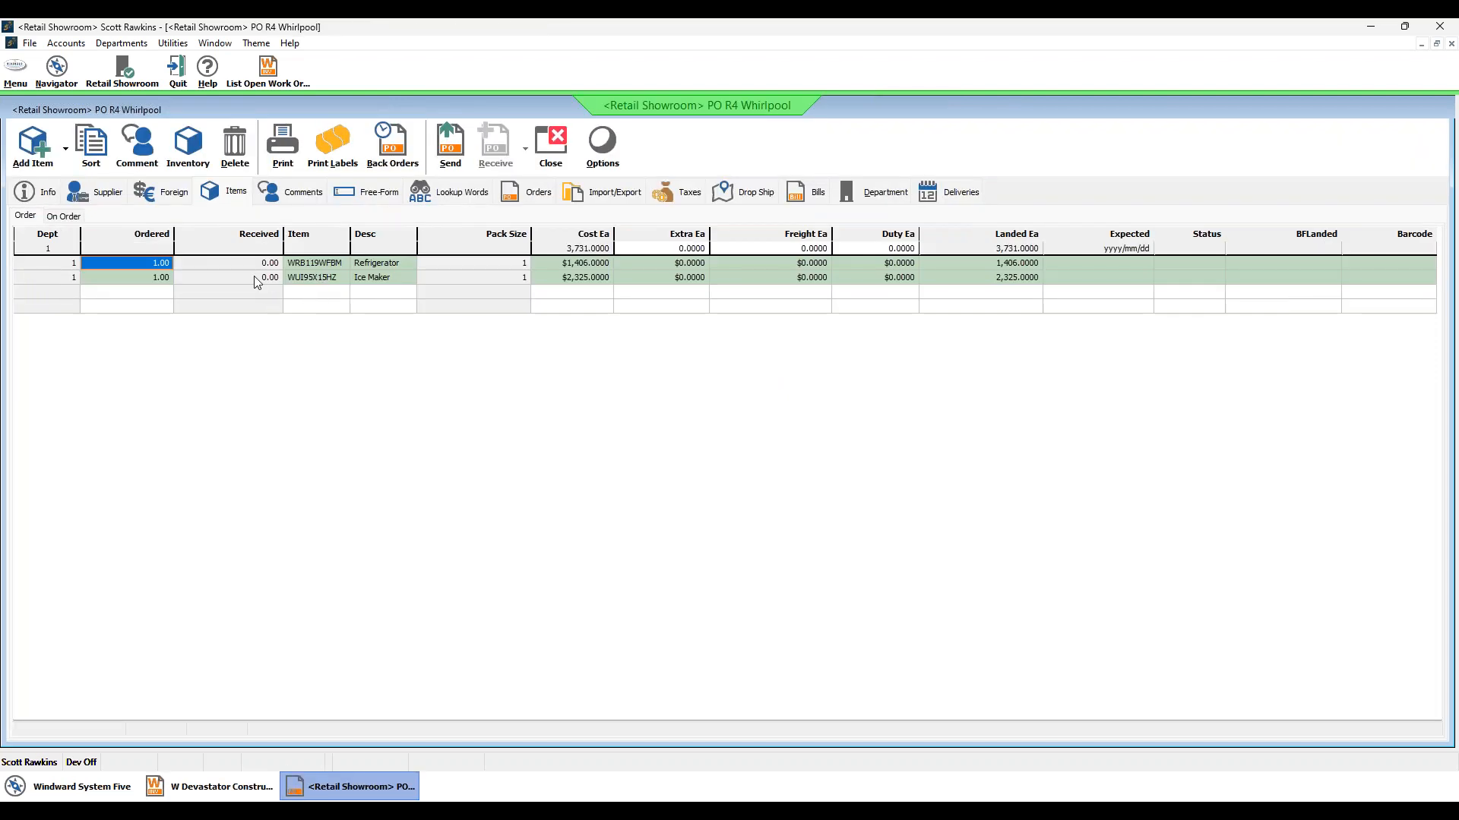
{"action": "left_click", "coordinate": [441, 145]}
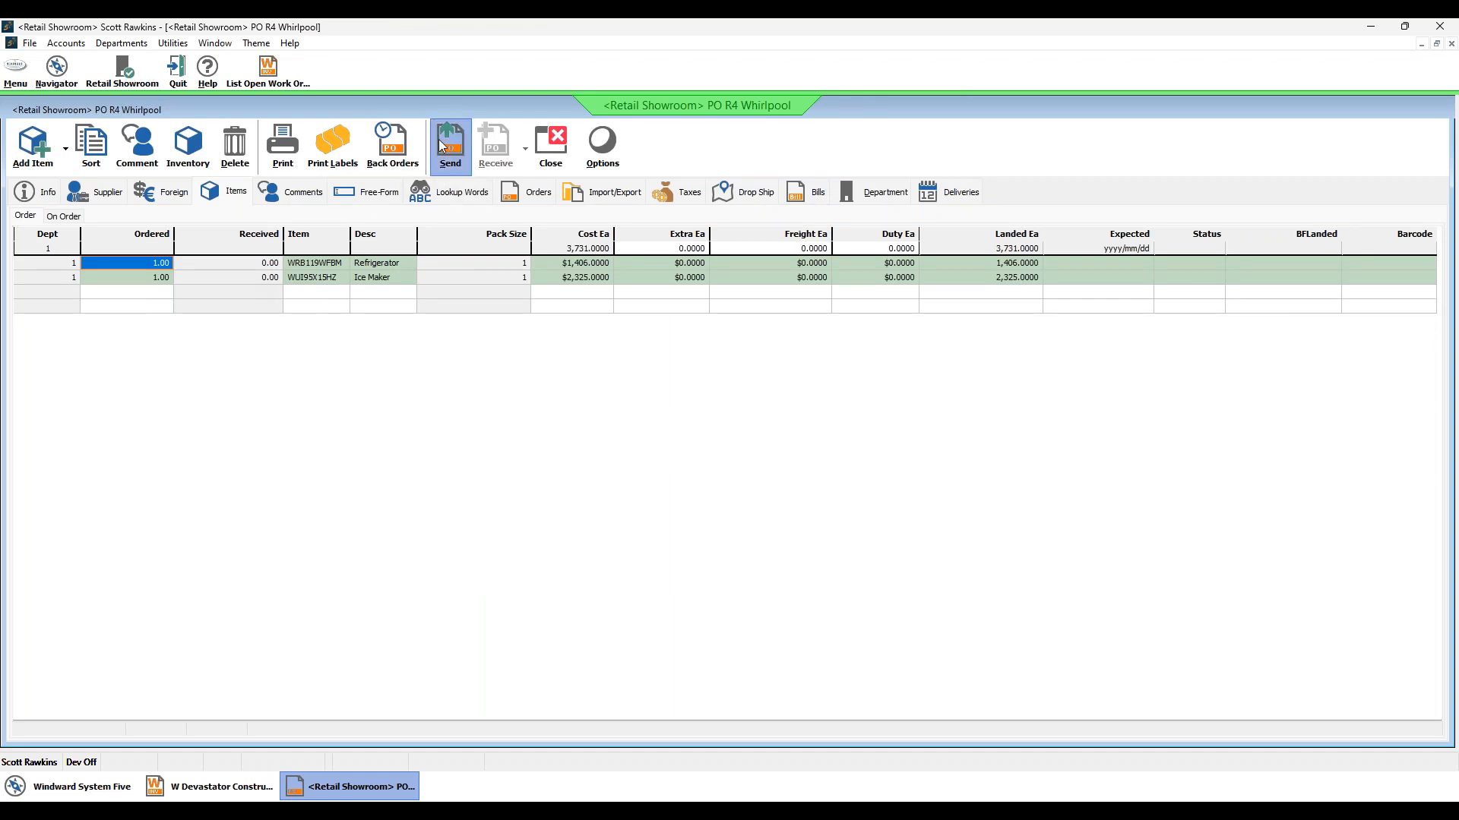
{"action": "left_click", "coordinate": [790, 484]}
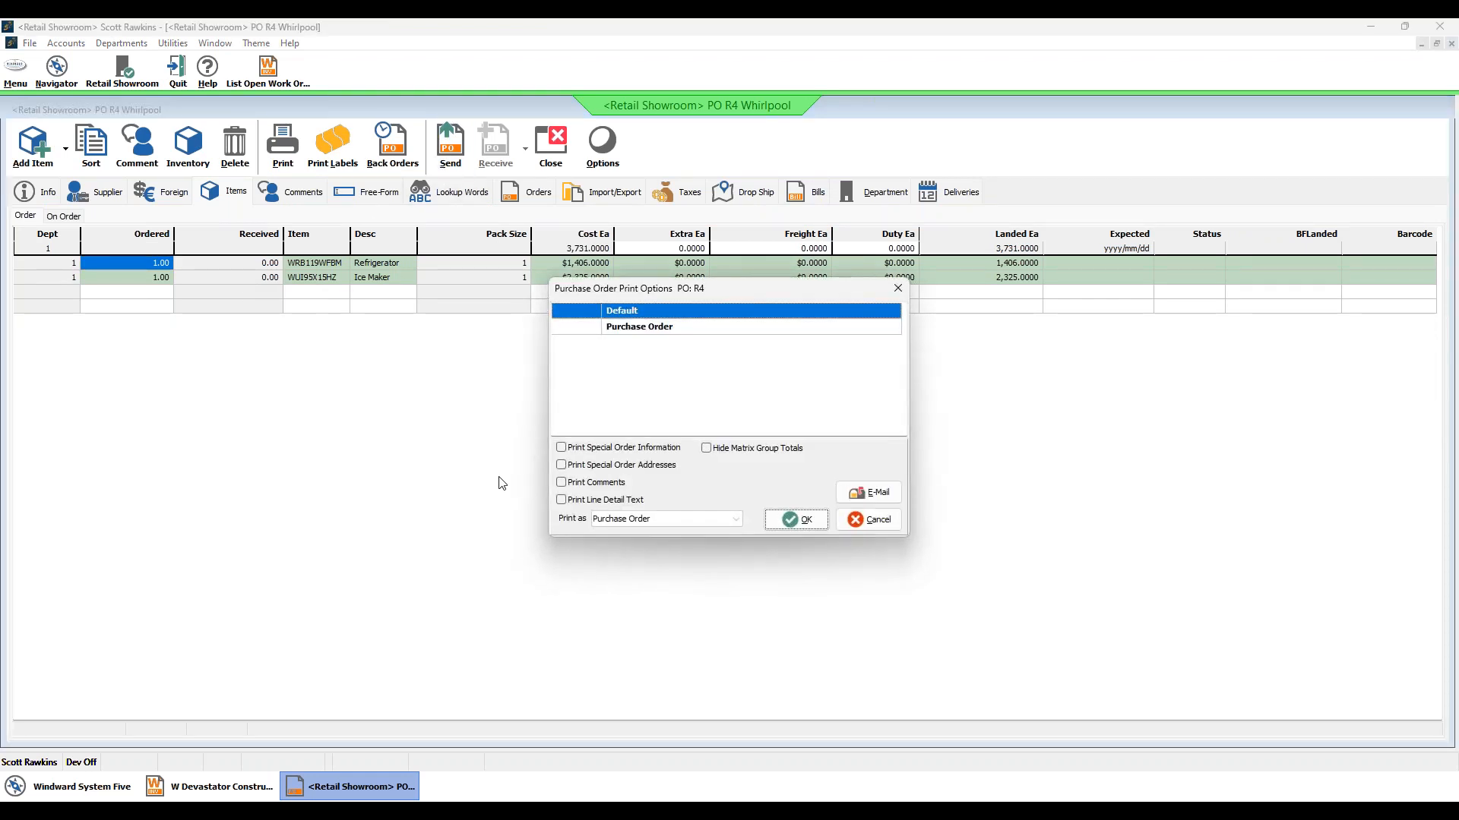
Step: Output the sent order to a print preview with the Purchase Order form, examine its special-order details, and close it
{"action": "left_click", "coordinate": [620, 329]}
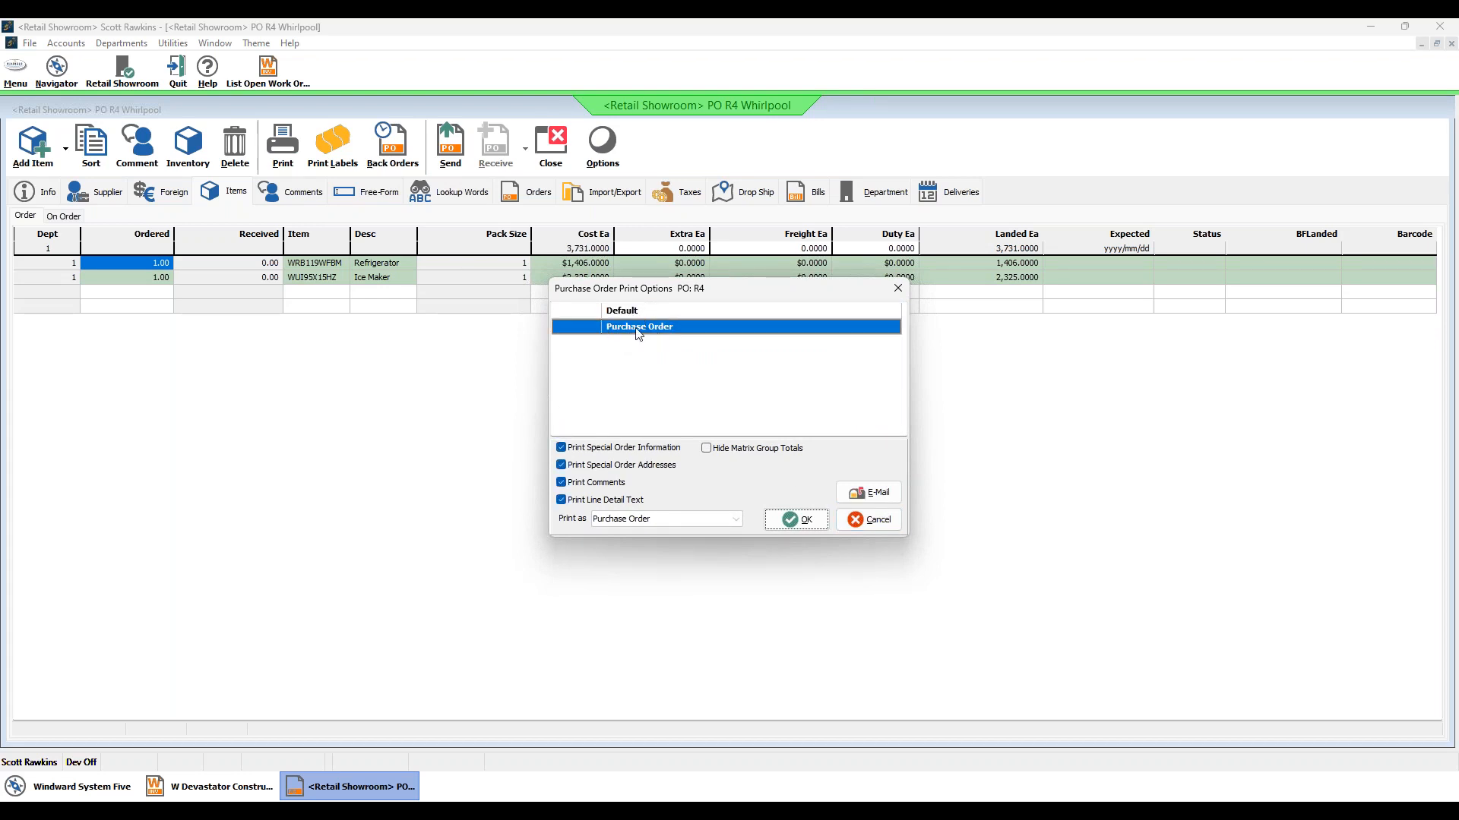
{"action": "left_click", "coordinate": [795, 519]}
{"action": "left_click", "coordinate": [585, 434]}
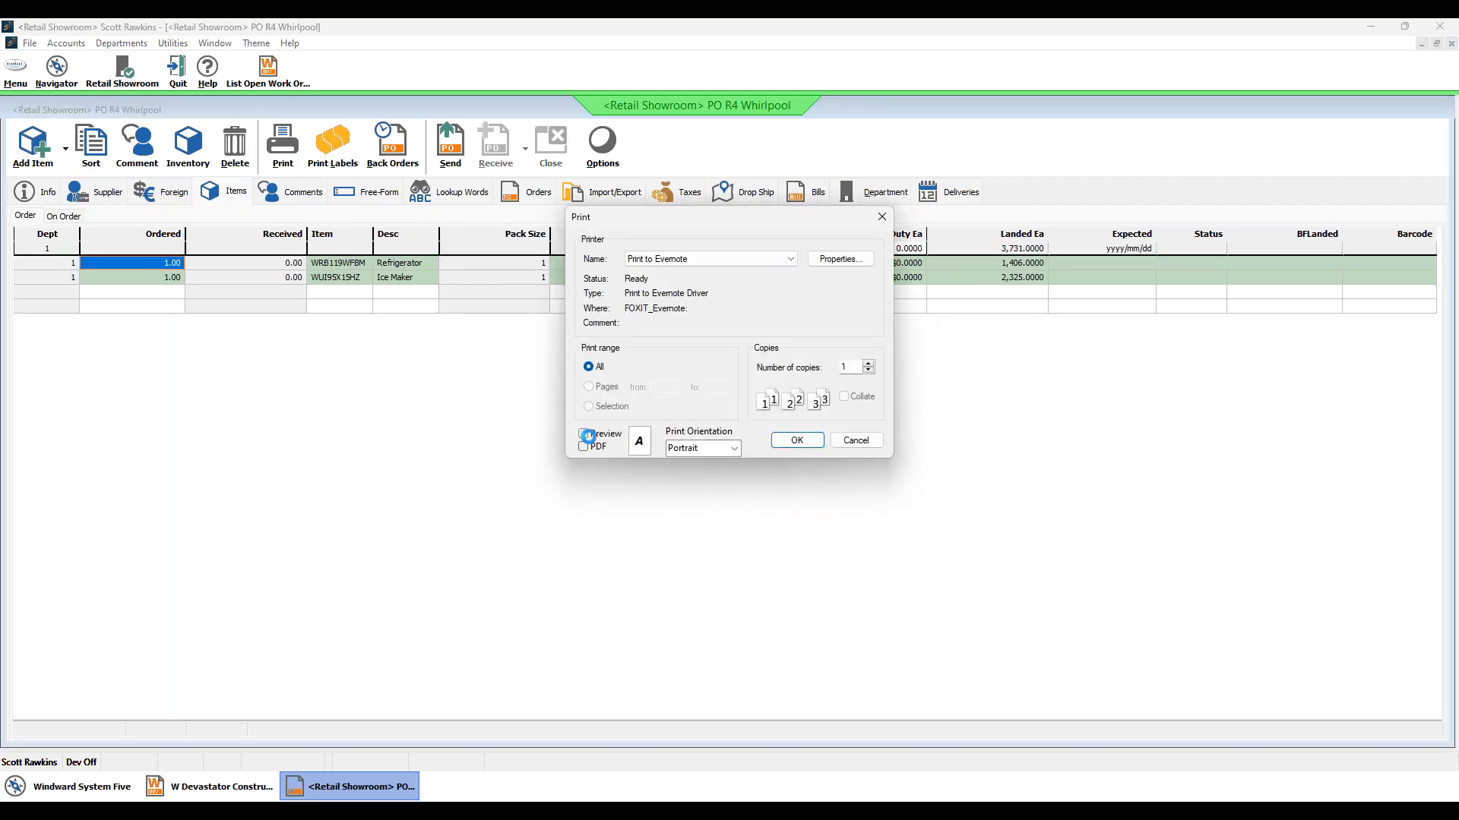
{"action": "left_click", "coordinate": [790, 440]}
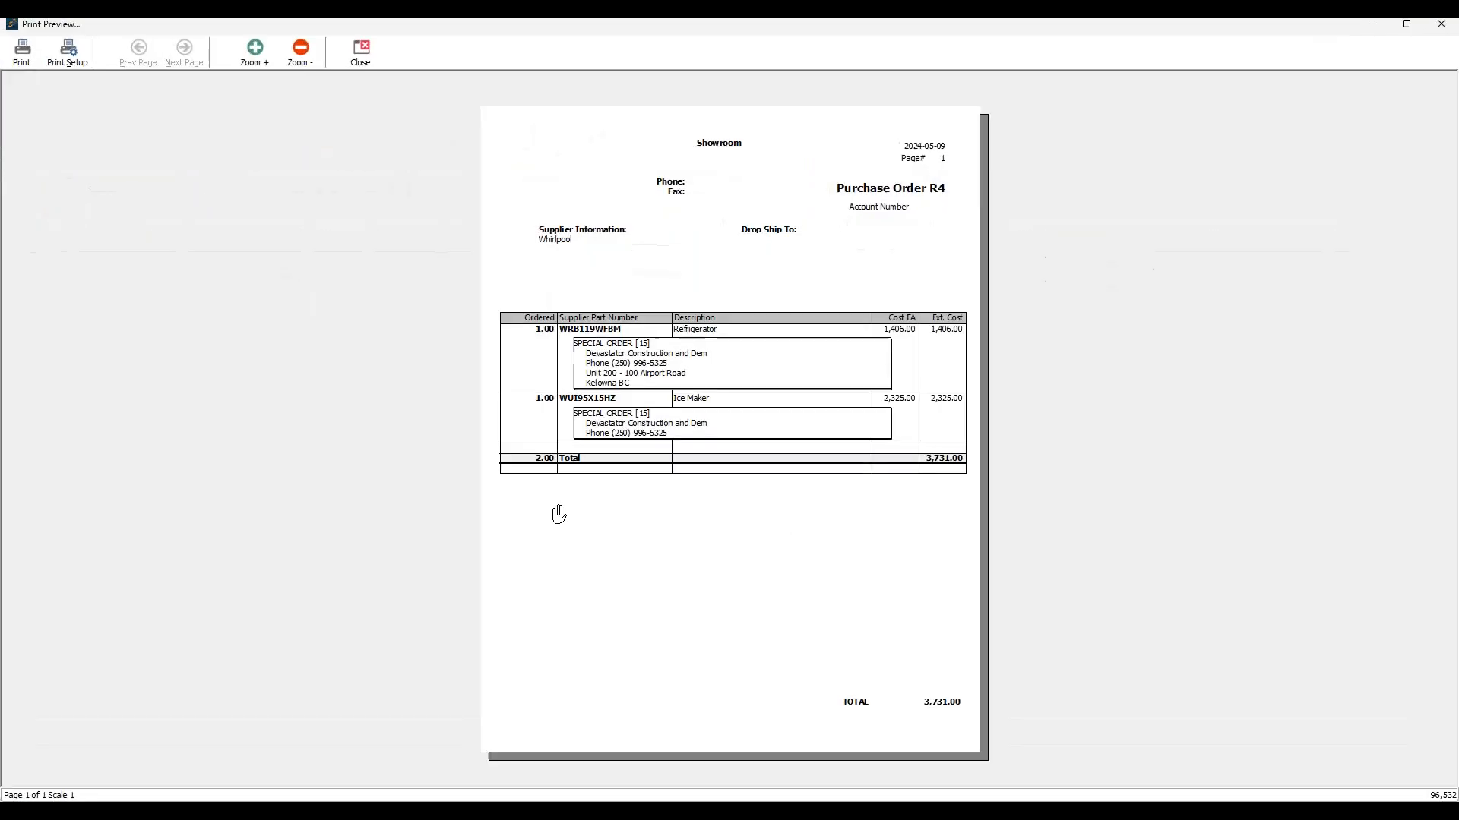
{"action": "left_click", "coordinate": [774, 407]}
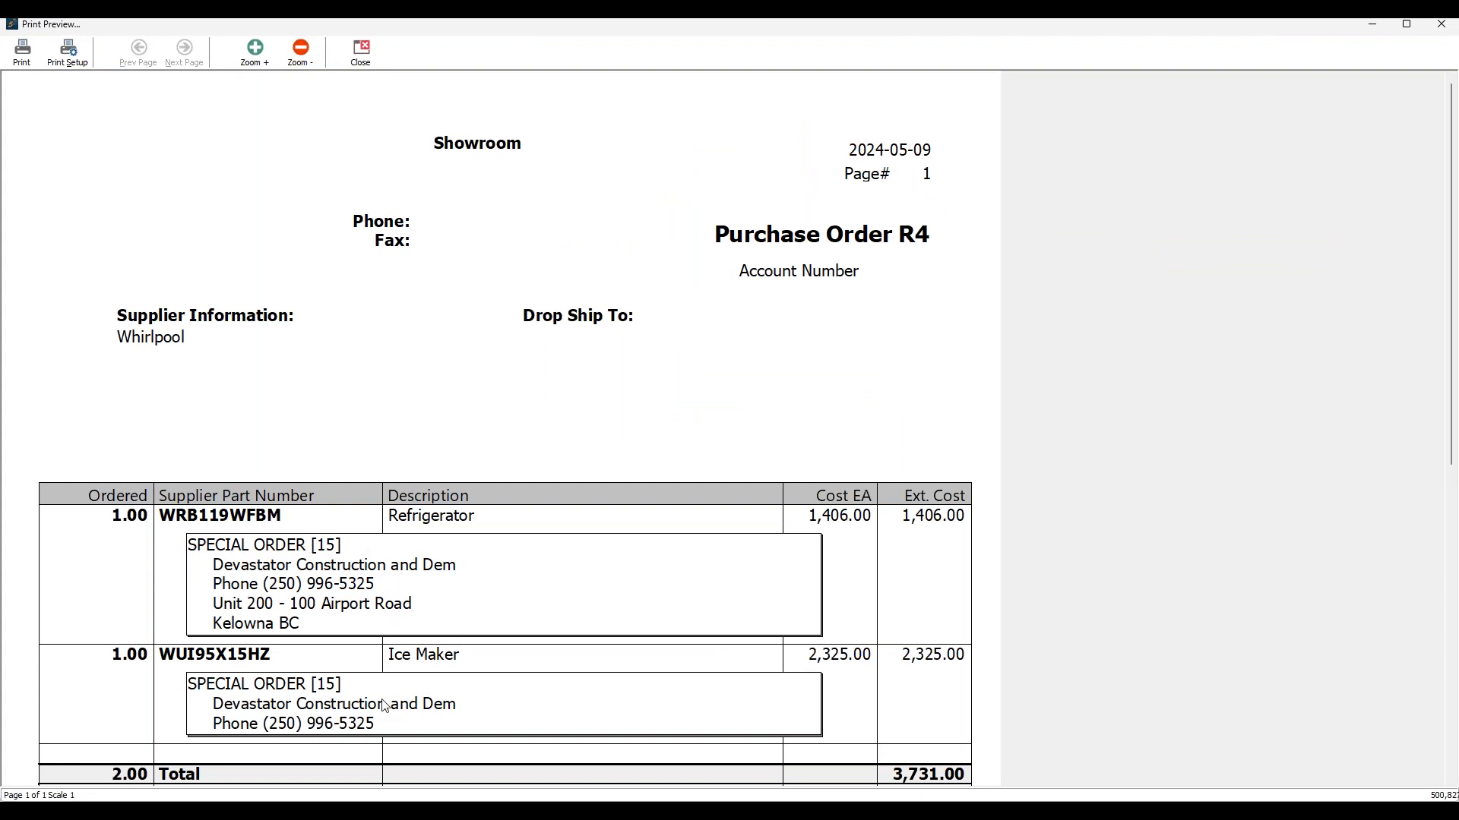
{"action": "left_click", "coordinate": [361, 53]}
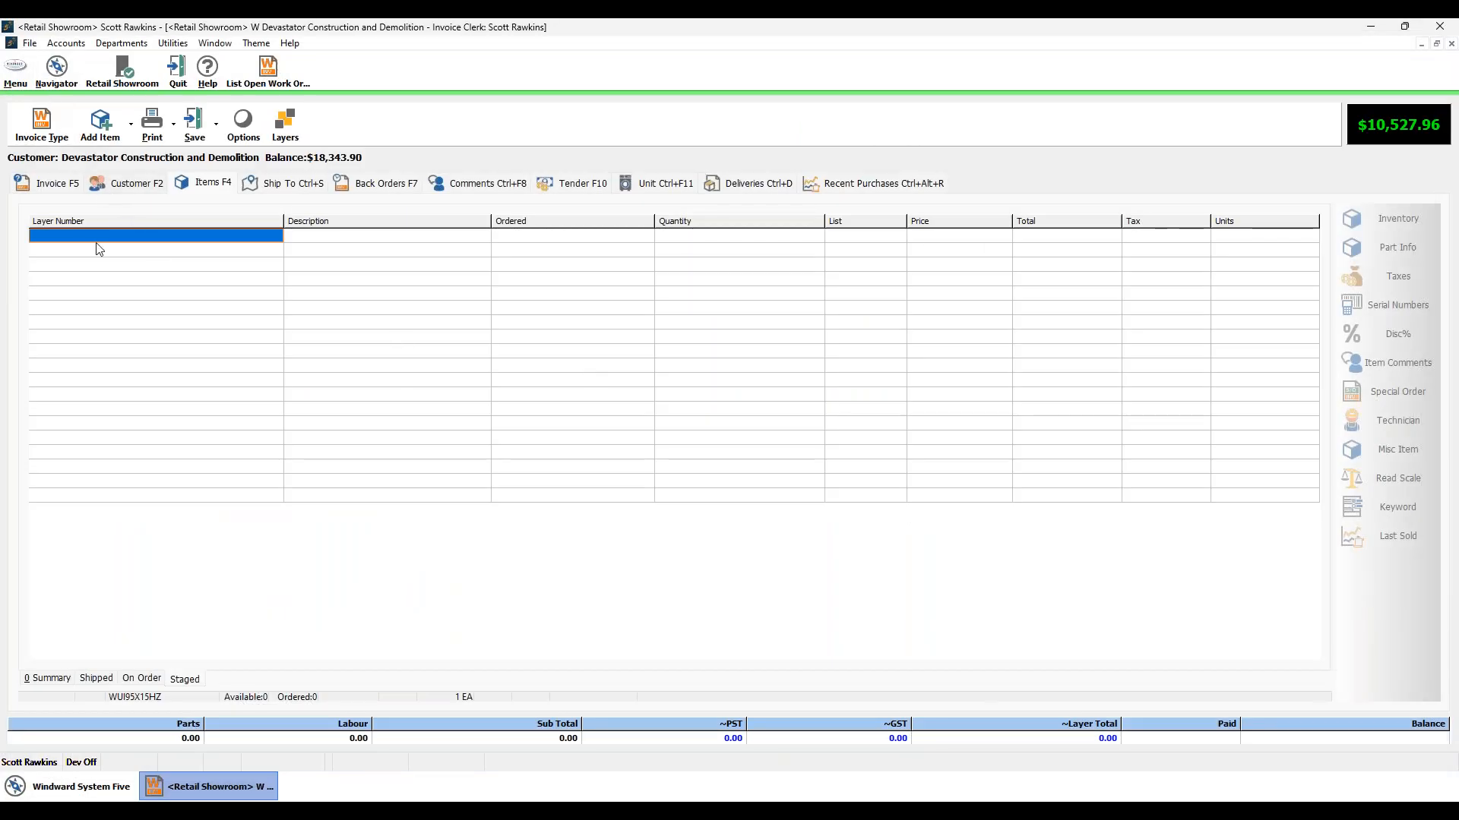
Step: Save the layered work order and exit without printing
{"action": "left_click", "coordinate": [216, 123]}
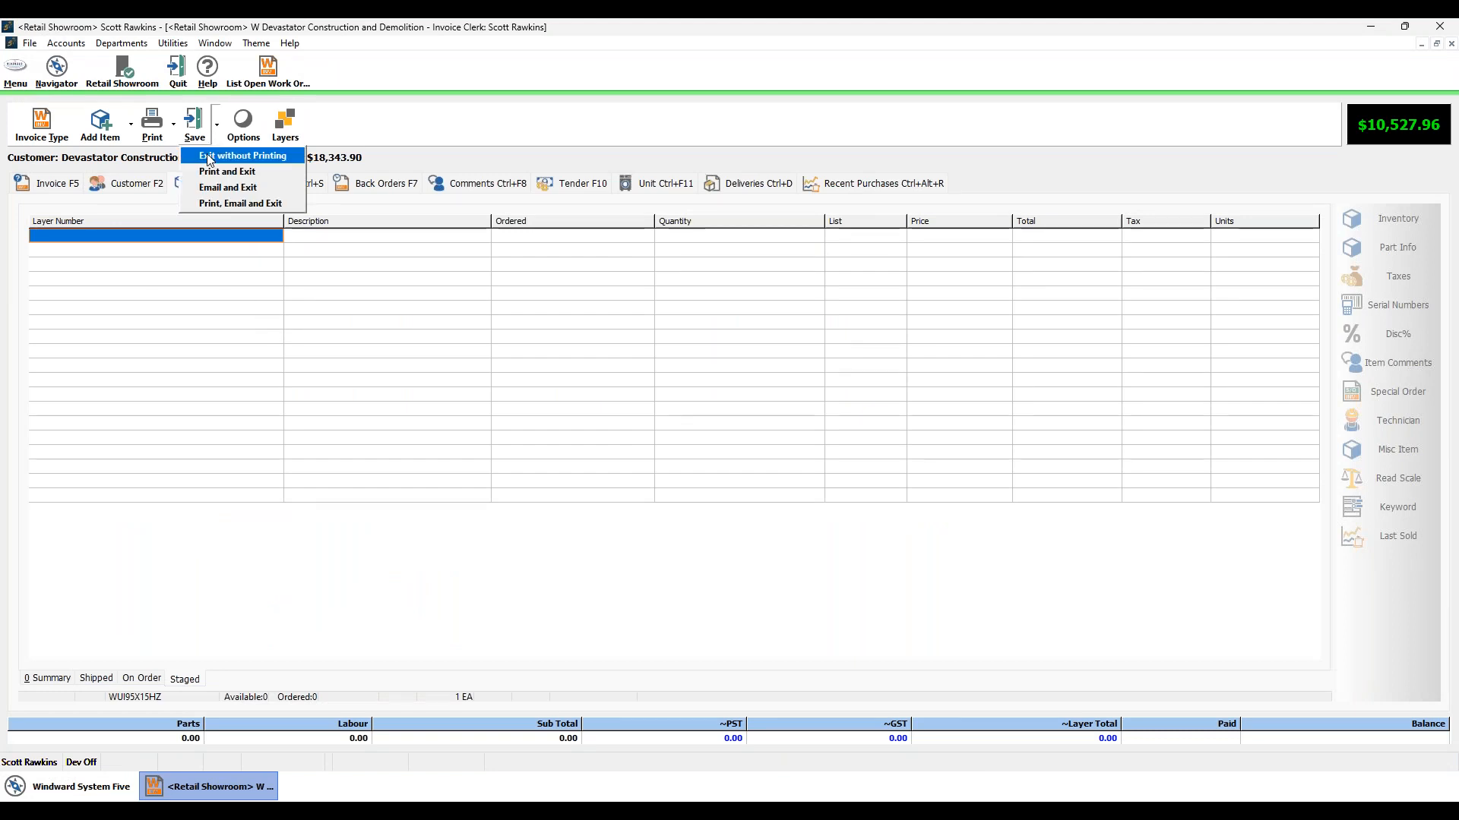
{"action": "left_click", "coordinate": [228, 153]}
{"action": "left_click", "coordinate": [728, 472]}
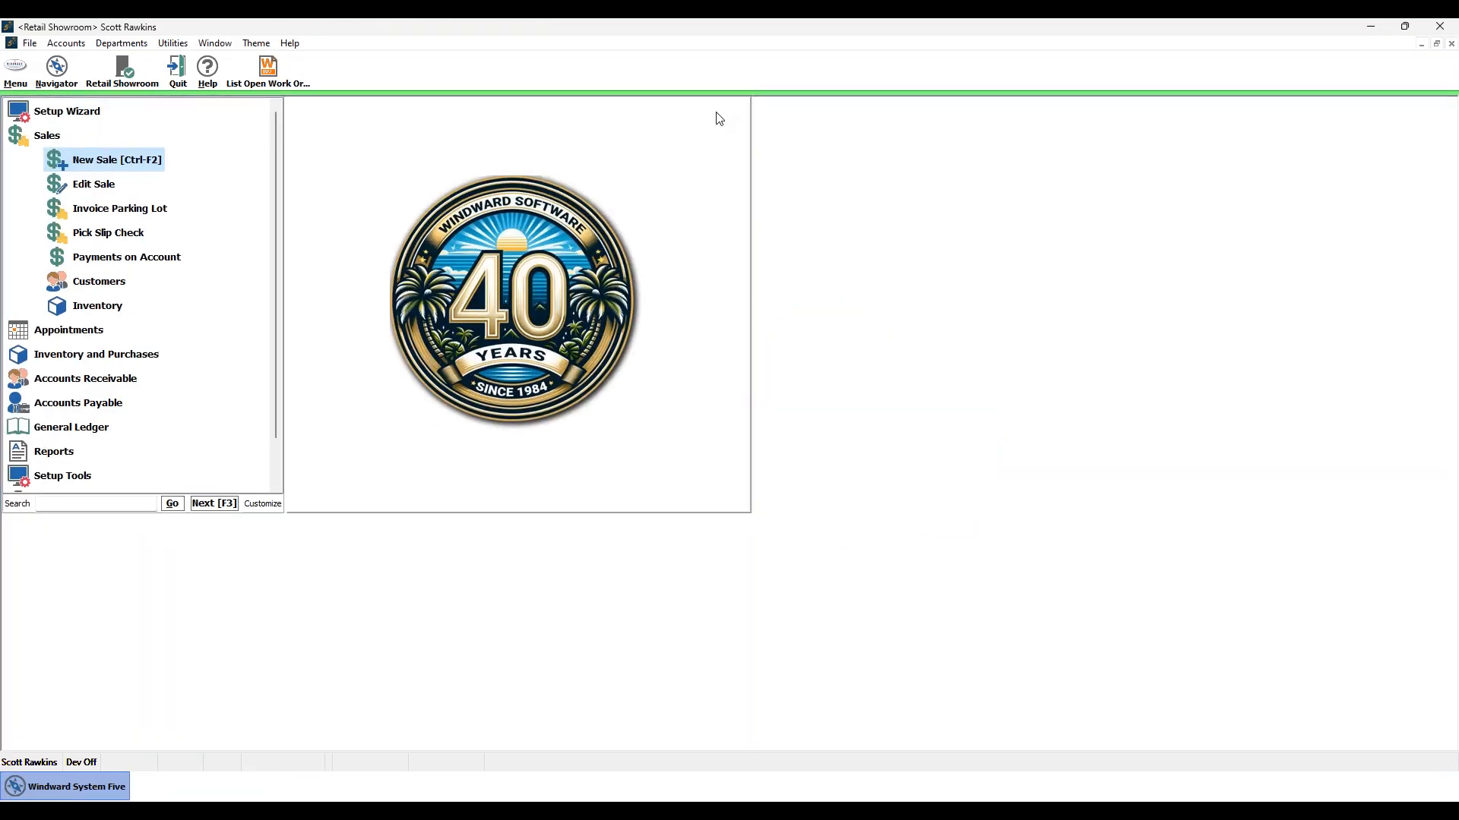
Step: Open the newest Whirlpool purchase order from the purchase order list for receiving
{"action": "left_click", "coordinate": [718, 111]}
{"action": "left_click", "coordinate": [43, 138]}
{"action": "left_click", "coordinate": [98, 186]}
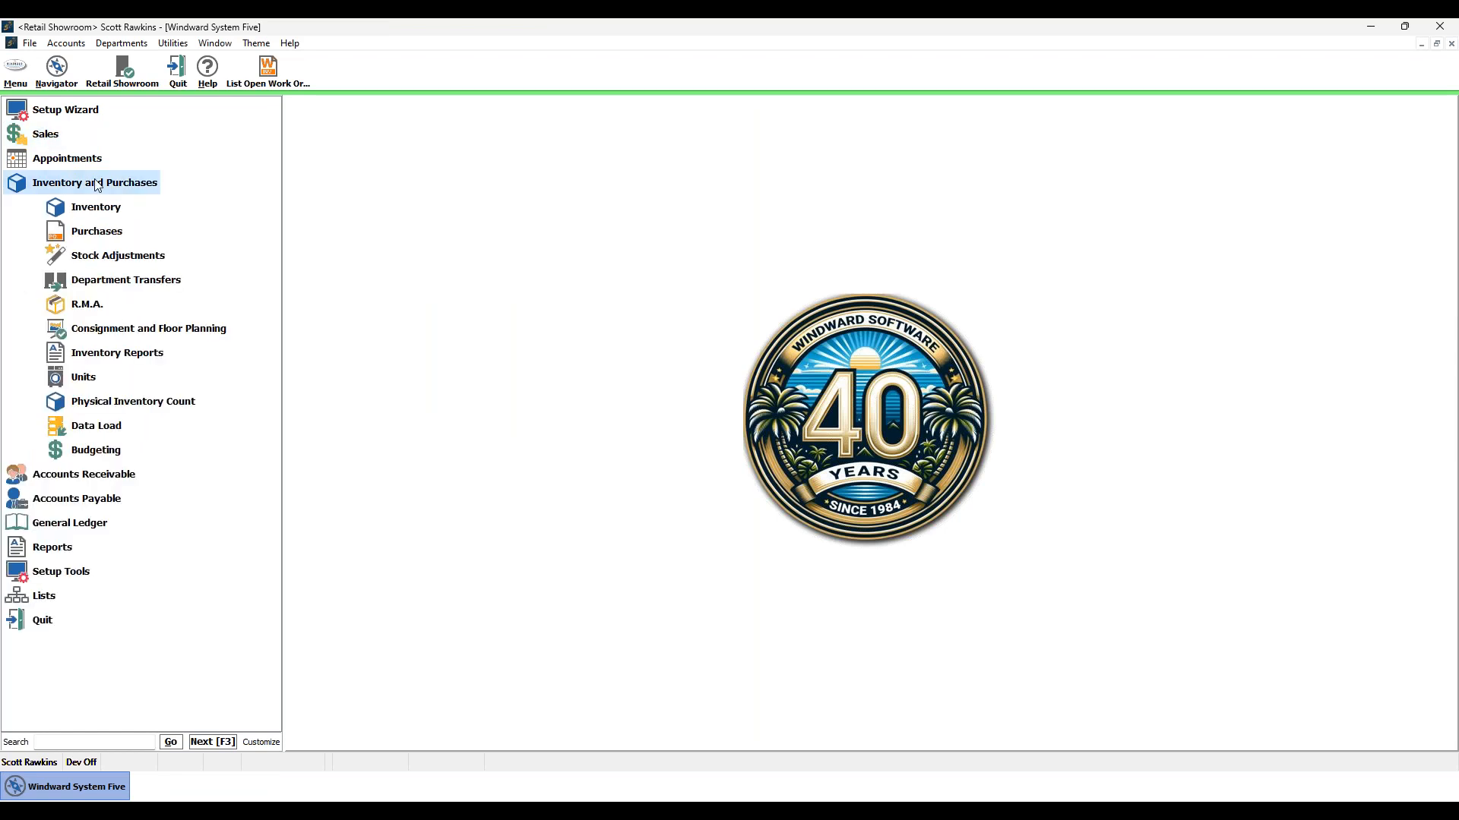
{"action": "left_click", "coordinate": [101, 240]}
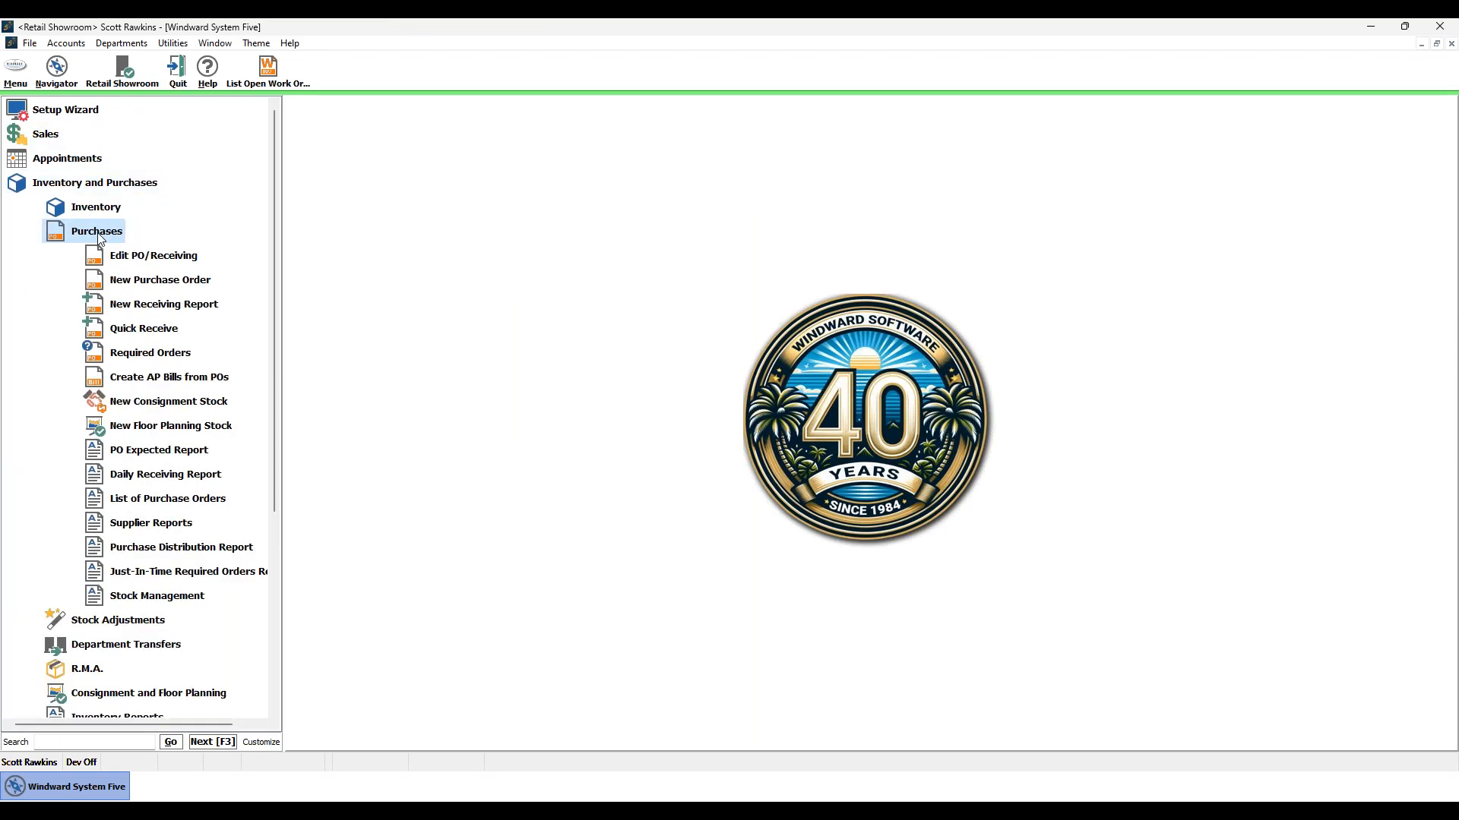
{"action": "left_click", "coordinate": [149, 255]}
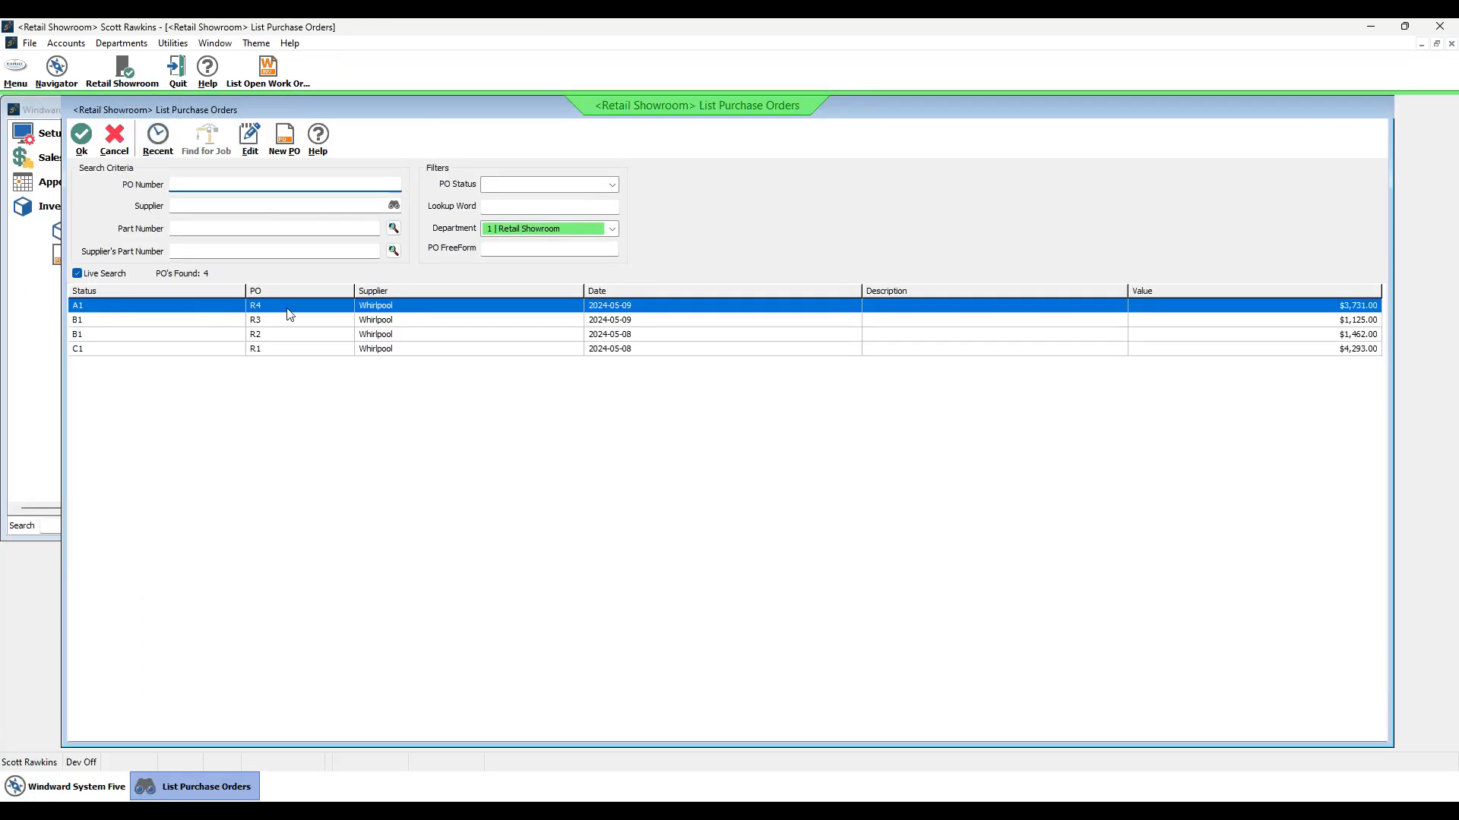
{"action": "double_click", "coordinate": [379, 309]}
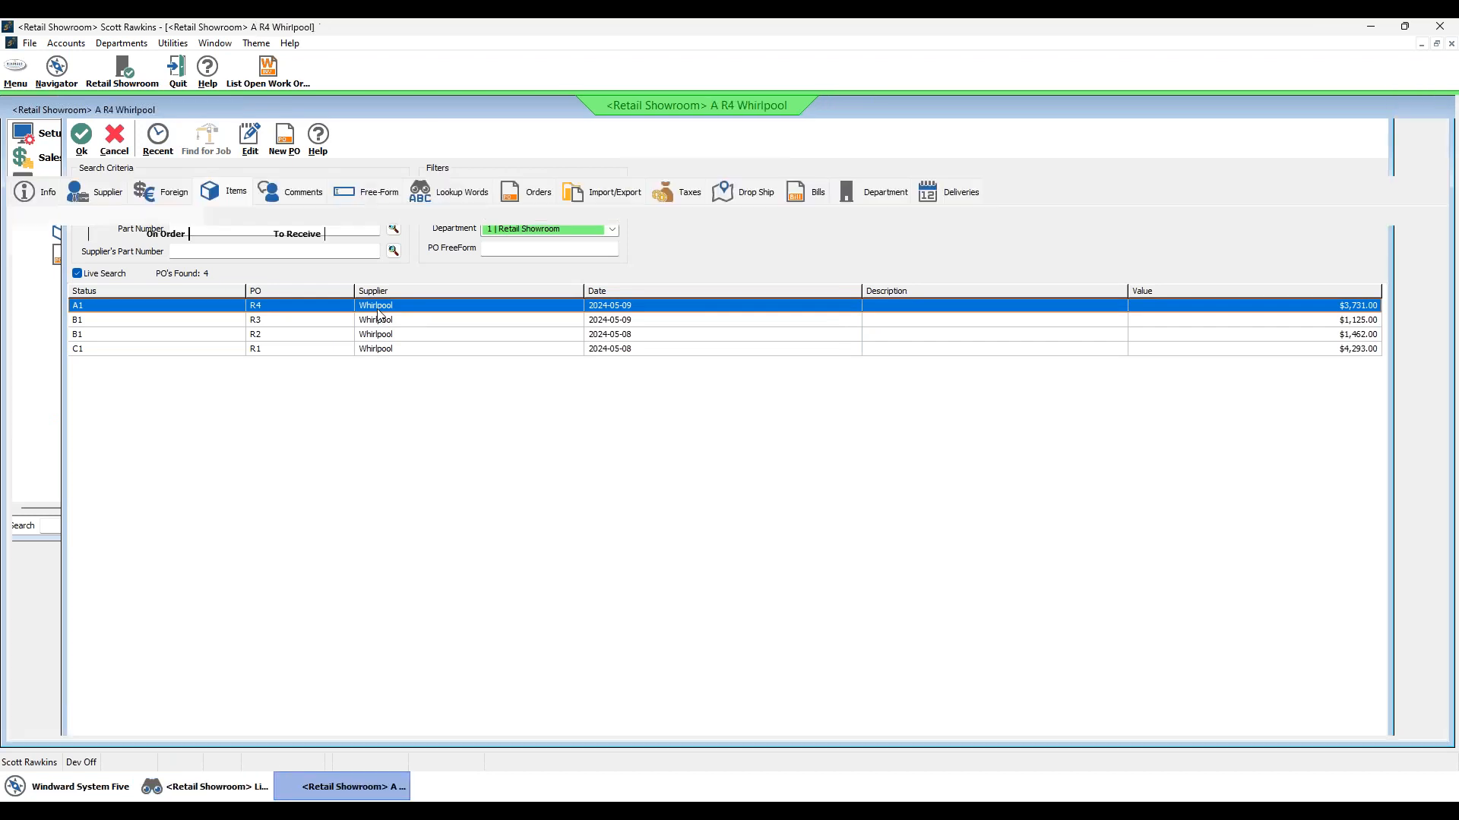
Step: Set the quantity to receive for the WRB119WFBM refrigerator to 0
{"action": "left_click", "coordinate": [276, 263]}
{"action": "left_click", "coordinate": [276, 278]}
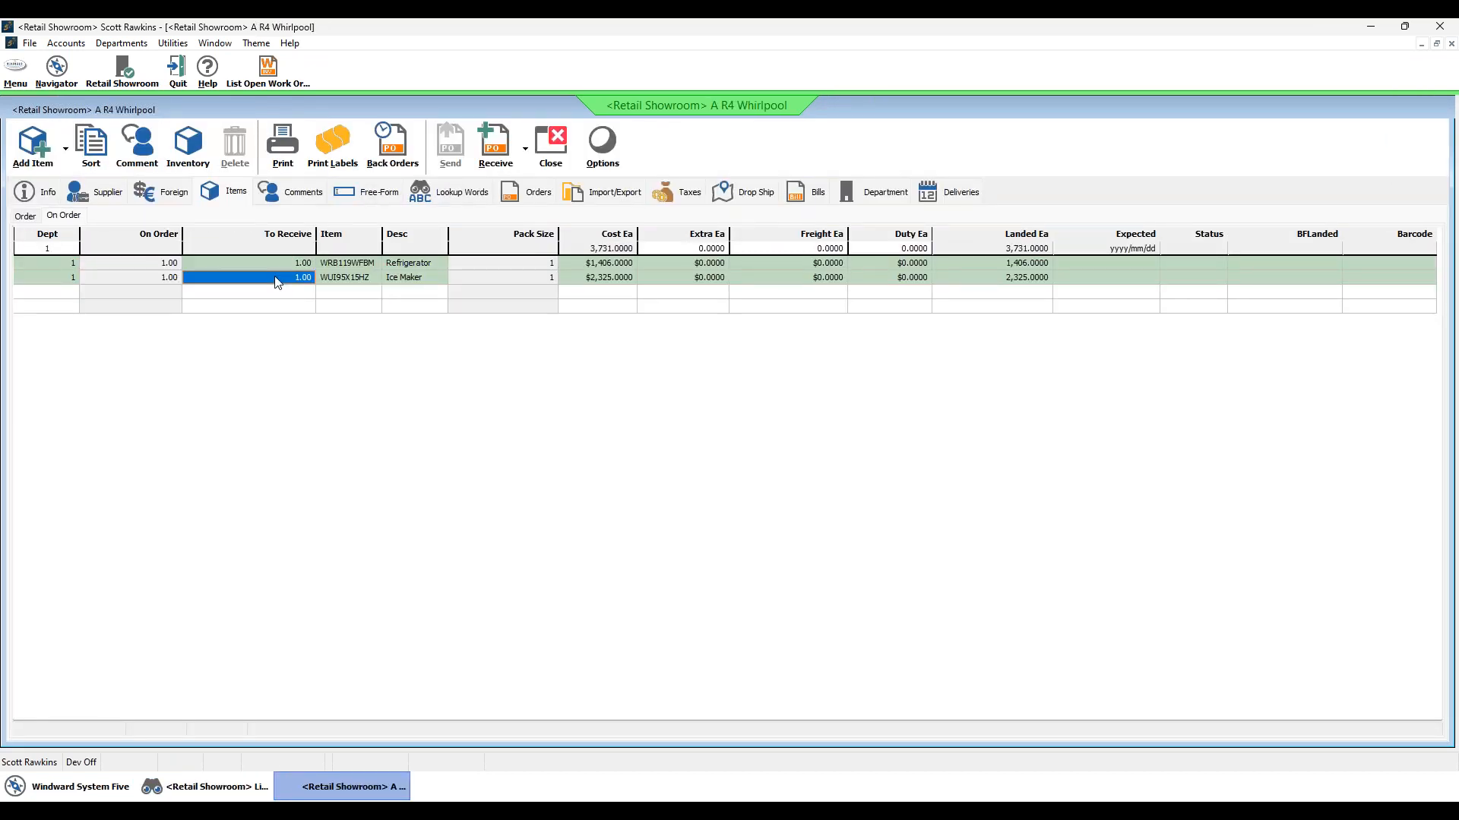
{"action": "left_click", "coordinate": [278, 265]}
{"action": "type", "text": "0"}
{"action": "key", "text": "Return"}
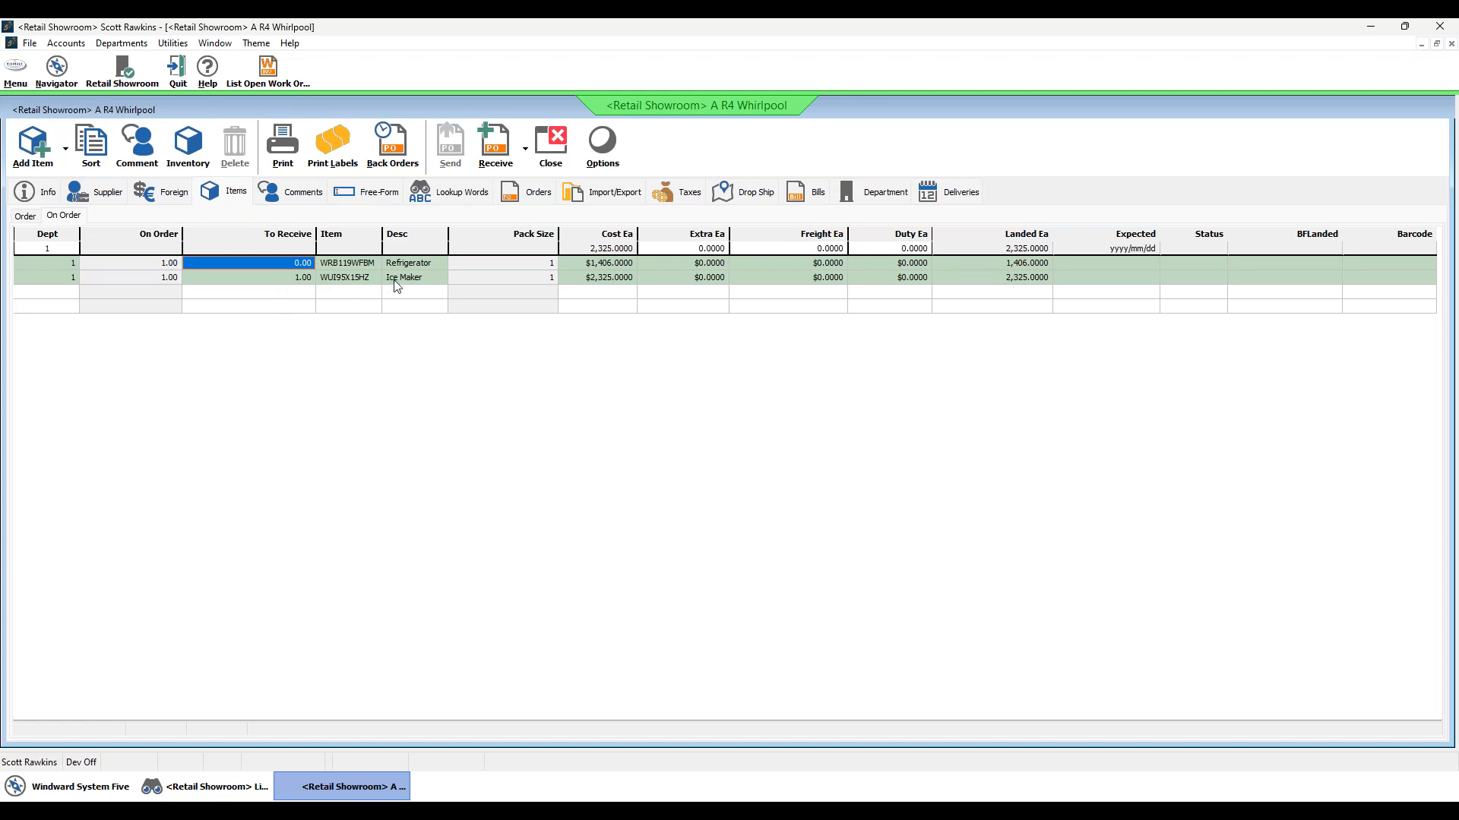
Step: Receive the WUI95X15HZ ice maker on the purchase order
{"action": "left_click", "coordinate": [495, 144]}
{"action": "left_click", "coordinate": [740, 424]}
{"action": "left_click", "coordinate": [795, 479]}
{"action": "left_click", "coordinate": [845, 452]}
Step: Preview the Receiving Report with special order information and addresses, comments and line detail text included, examine the ship-to details, and close it
{"action": "left_click", "coordinate": [561, 449]}
{"action": "left_click", "coordinate": [562, 465]}
{"action": "left_click", "coordinate": [561, 483]}
{"action": "left_click", "coordinate": [562, 500]}
{"action": "left_click", "coordinate": [637, 326]}
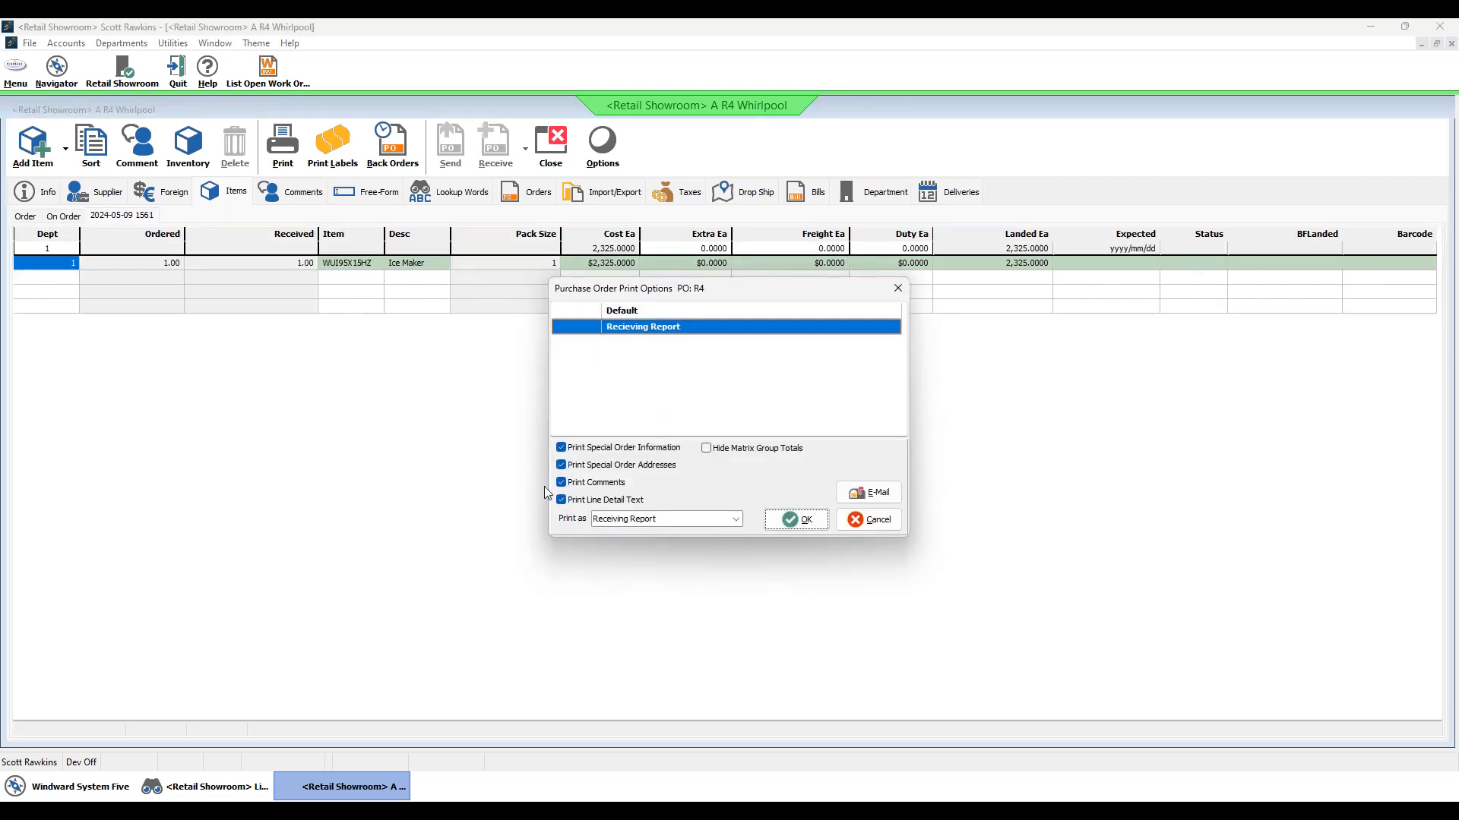
{"action": "left_click", "coordinate": [794, 522]}
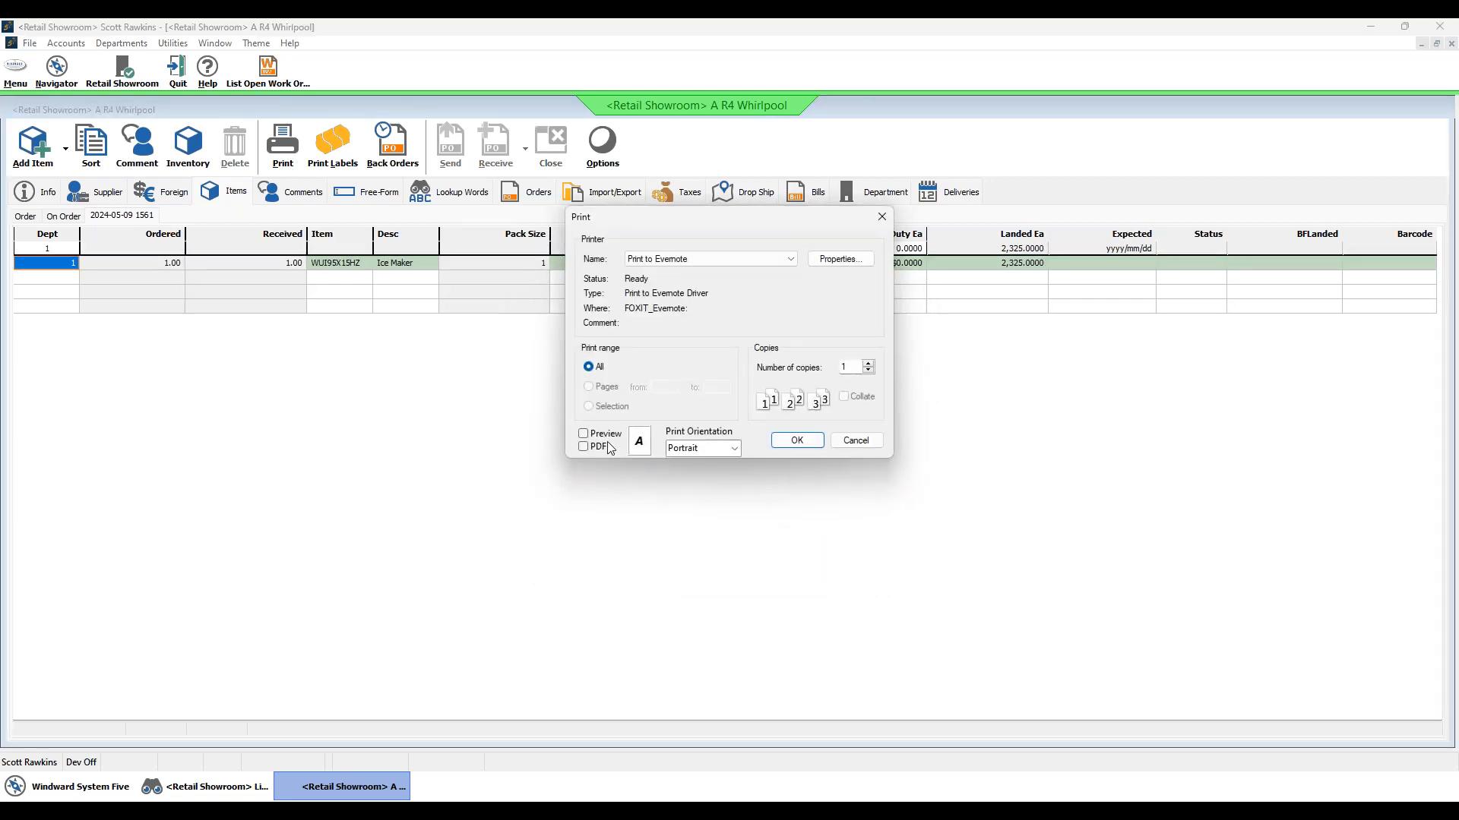
{"action": "left_click", "coordinate": [794, 441]}
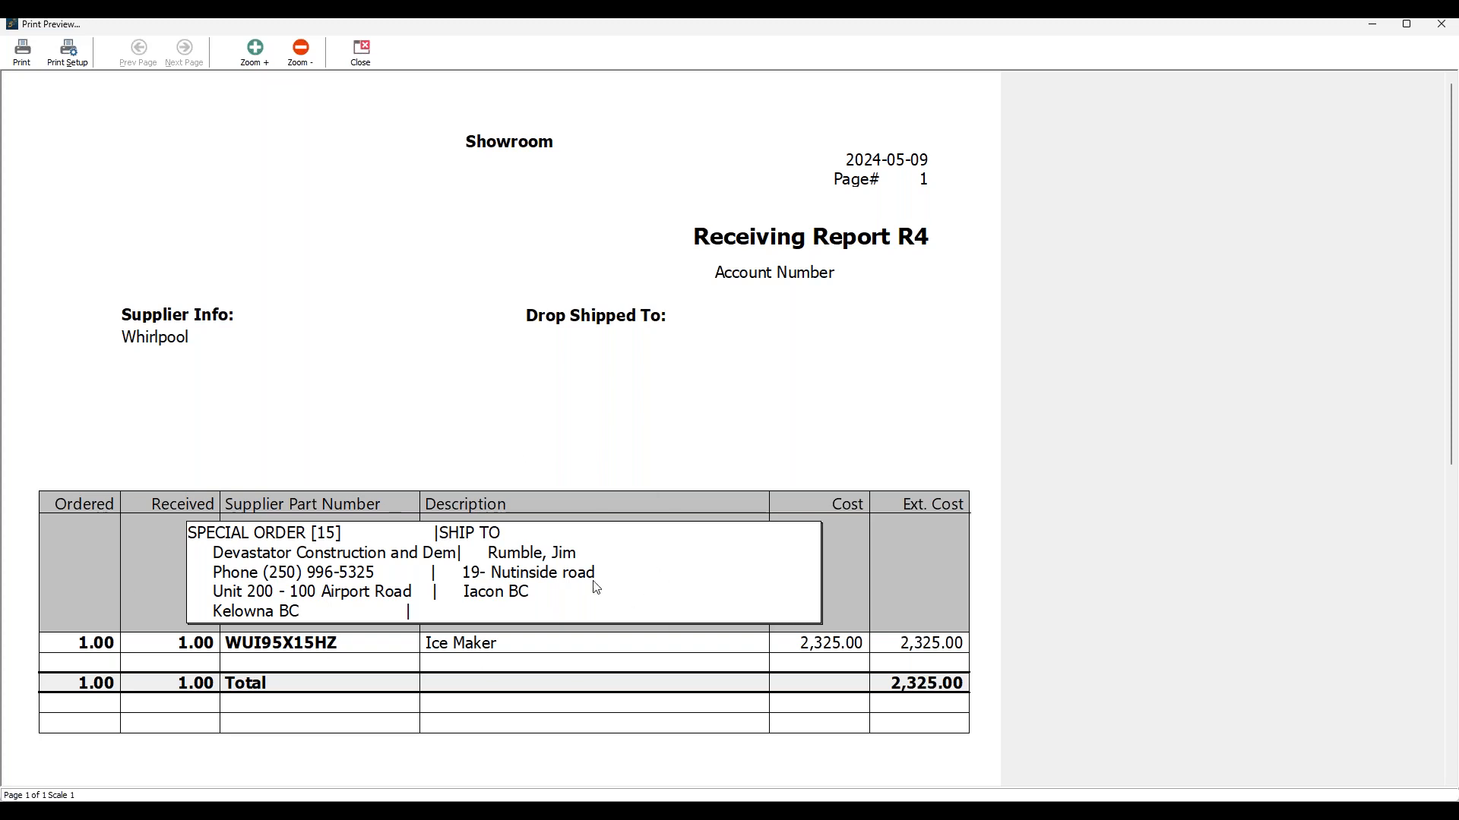
{"action": "left_click", "coordinate": [360, 53]}
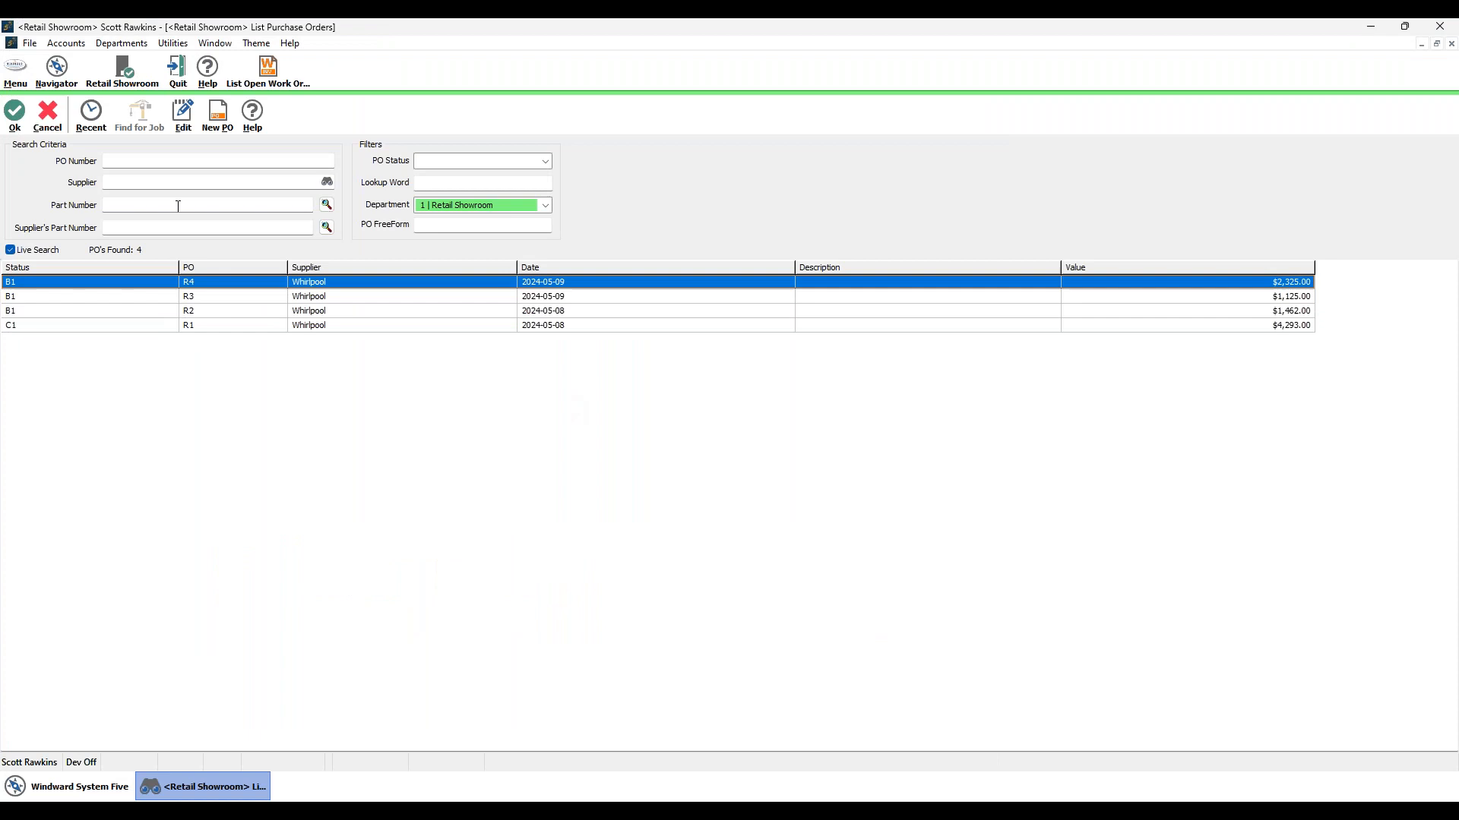
Step: Leave the purchase order list and reopen the layered Devastator Construction and Demolition work order from the recent sales
{"action": "left_click", "coordinate": [49, 118]}
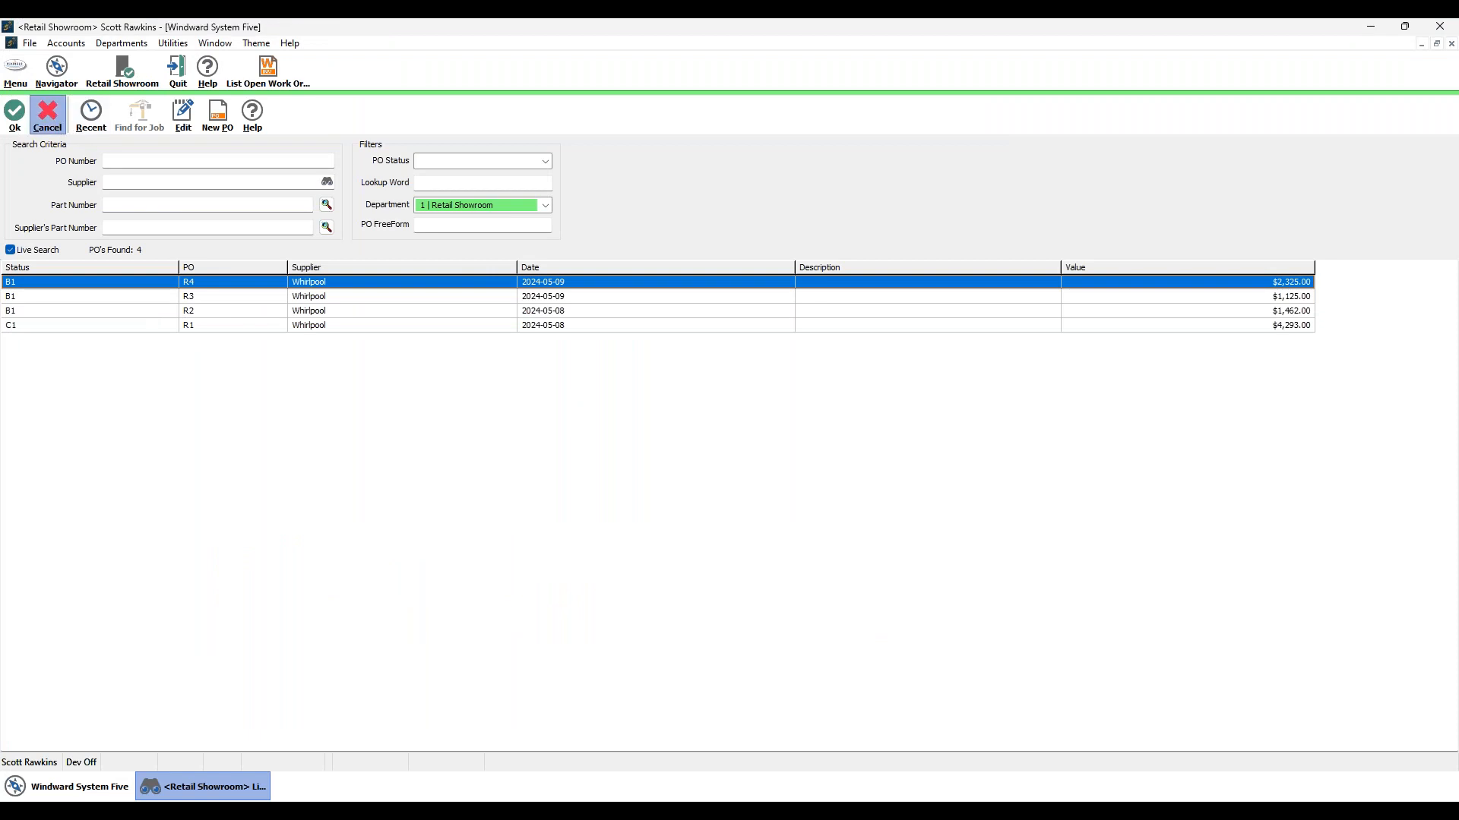
{"action": "left_click", "coordinate": [79, 184]}
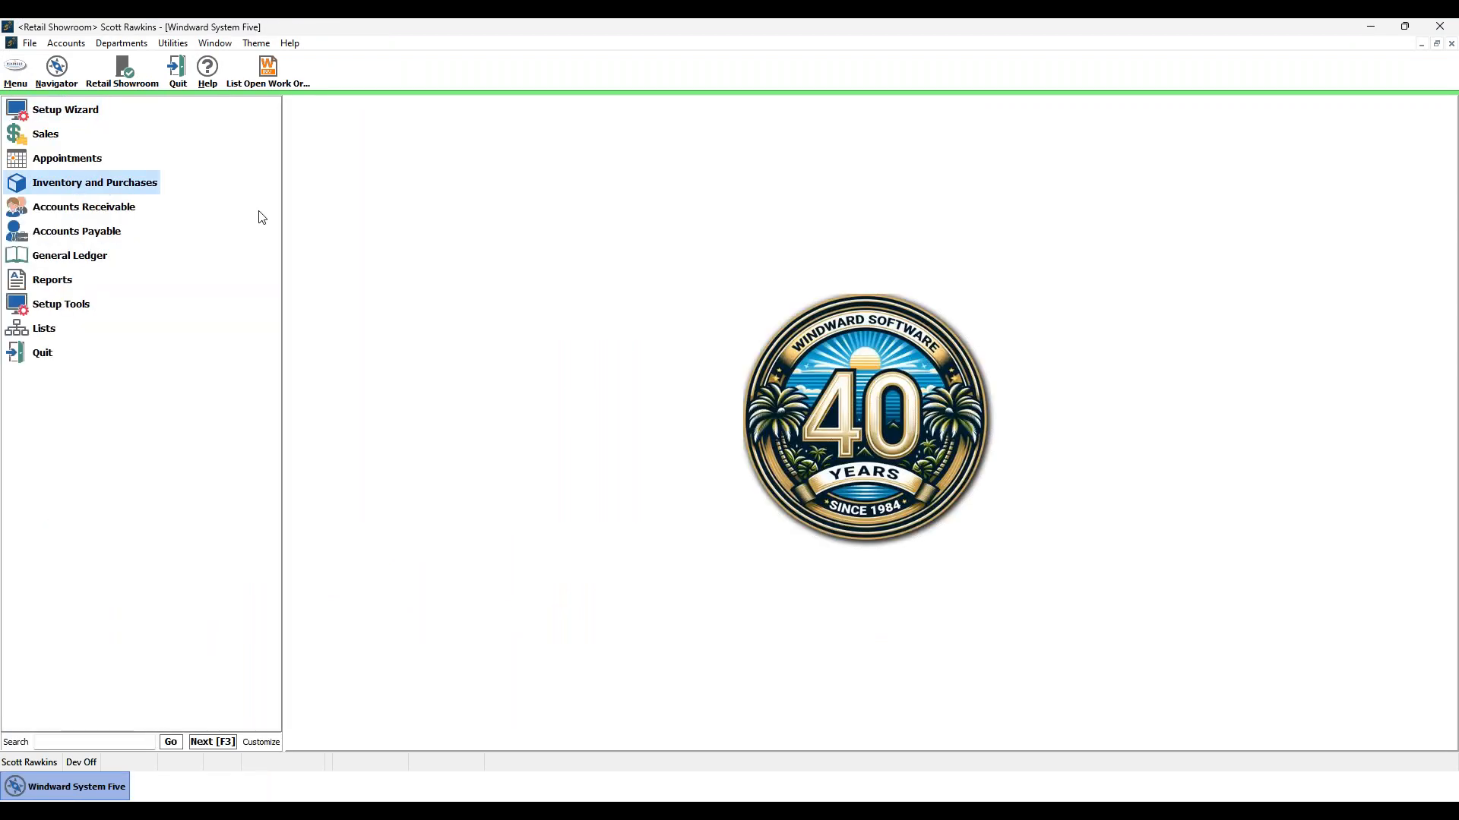
{"action": "left_click", "coordinate": [58, 139]}
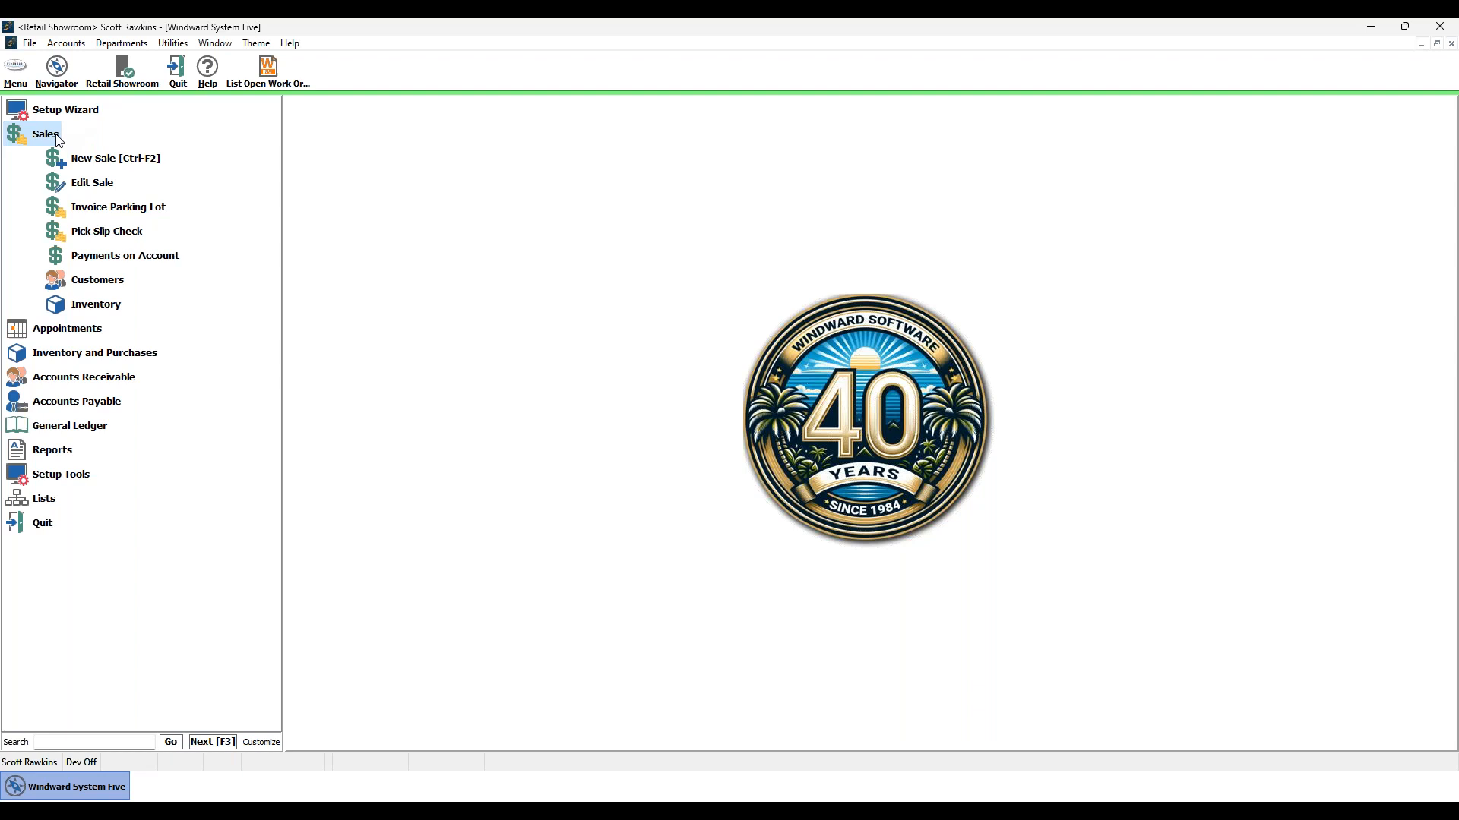
{"action": "left_click", "coordinate": [92, 182]}
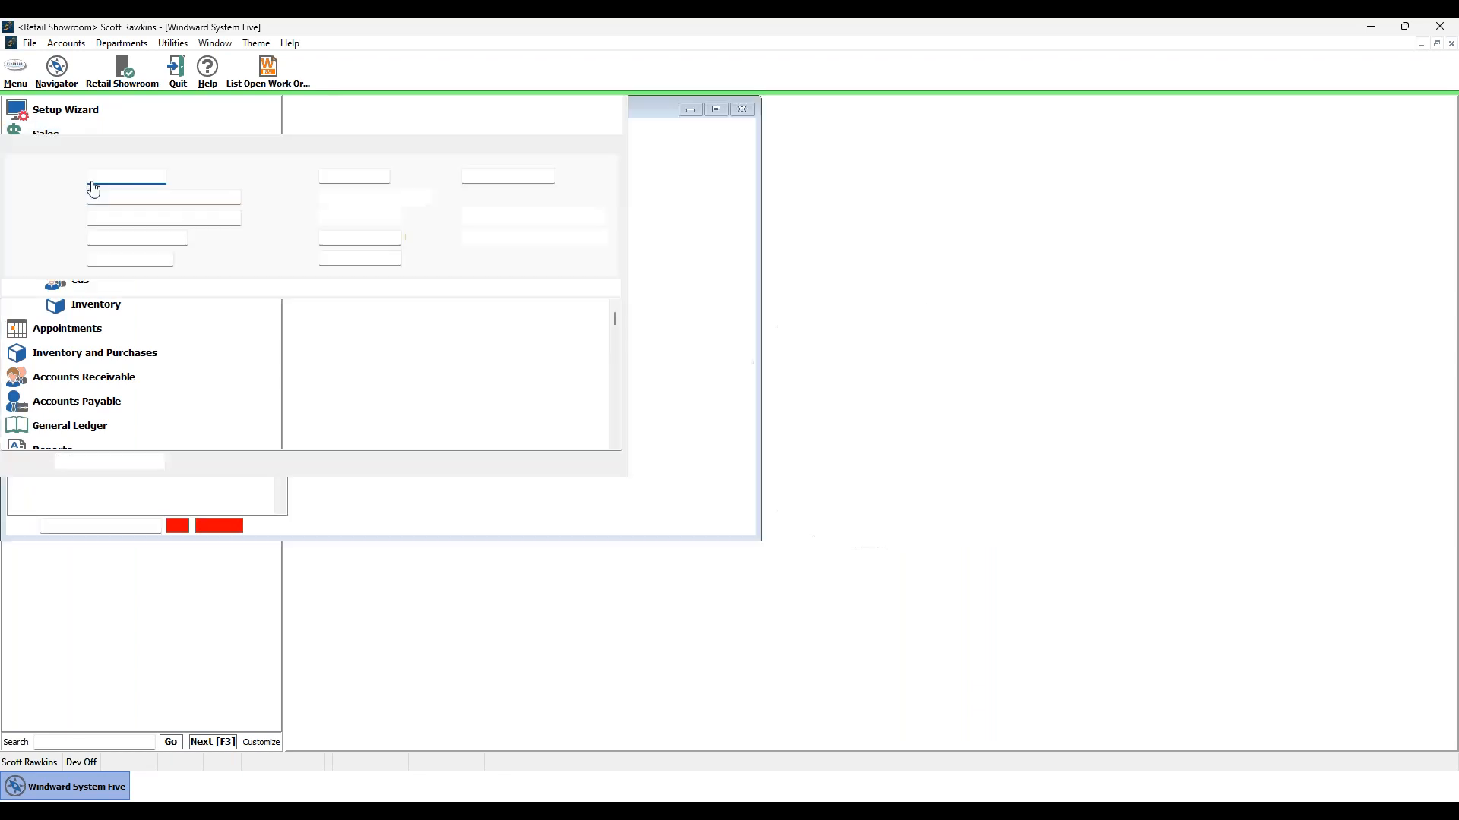
{"action": "left_click", "coordinate": [174, 143]}
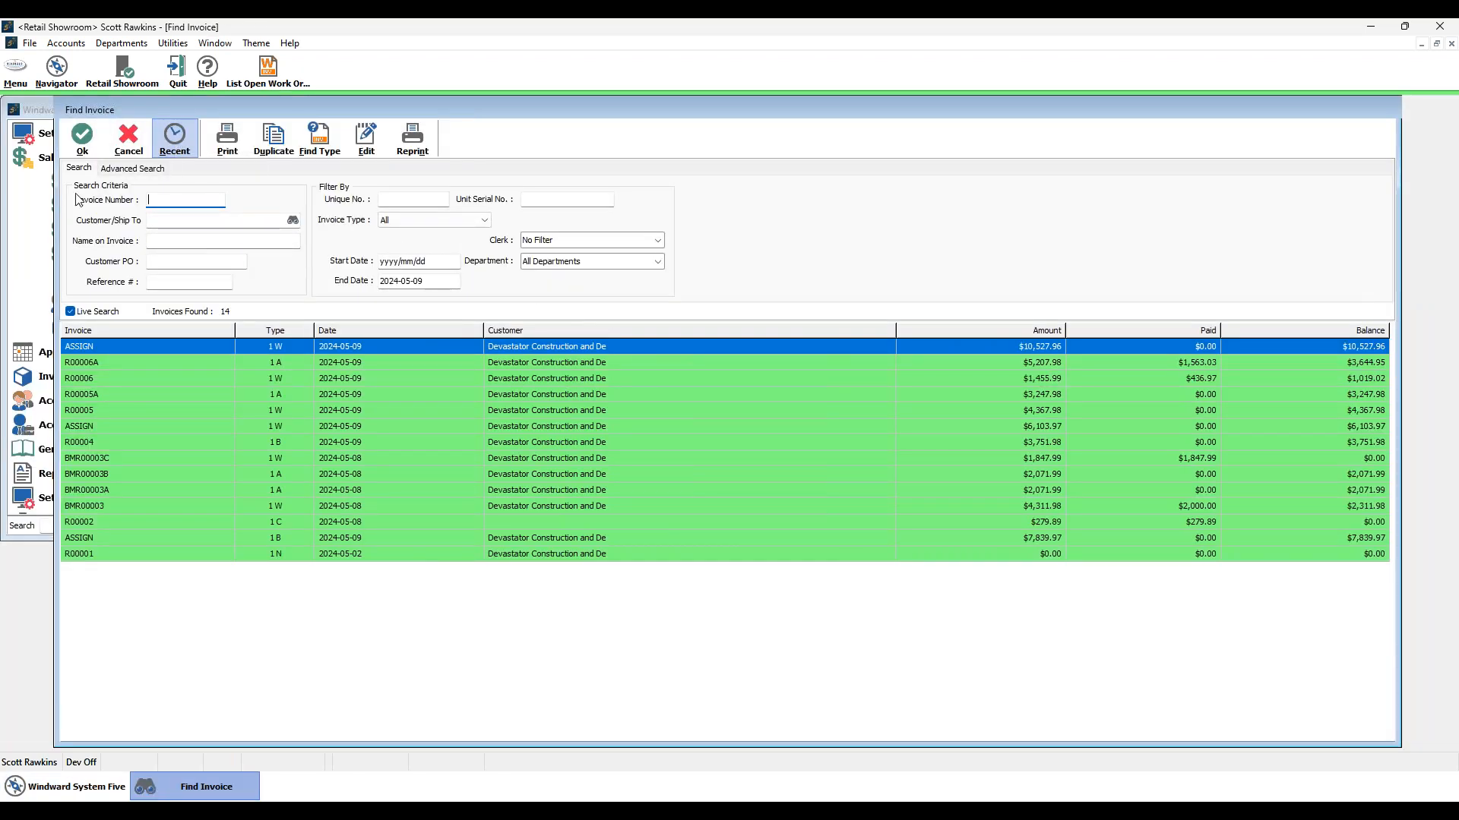
{"action": "double_click", "coordinate": [566, 350]}
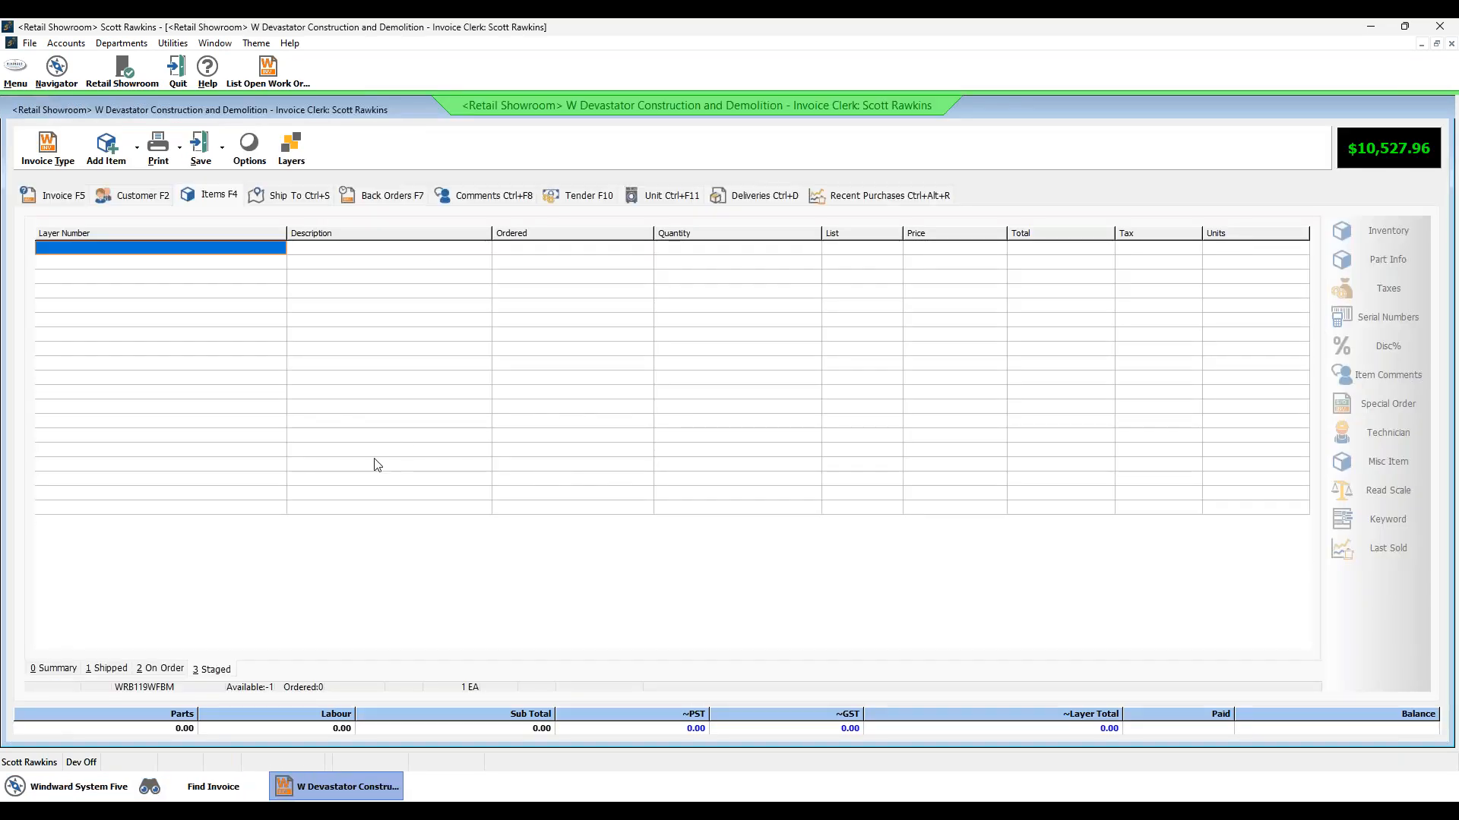
Step: Block the received WUI95X15HZ ice maker in the On Order layer and move it to the Staged layer
{"action": "left_click", "coordinate": [151, 670]}
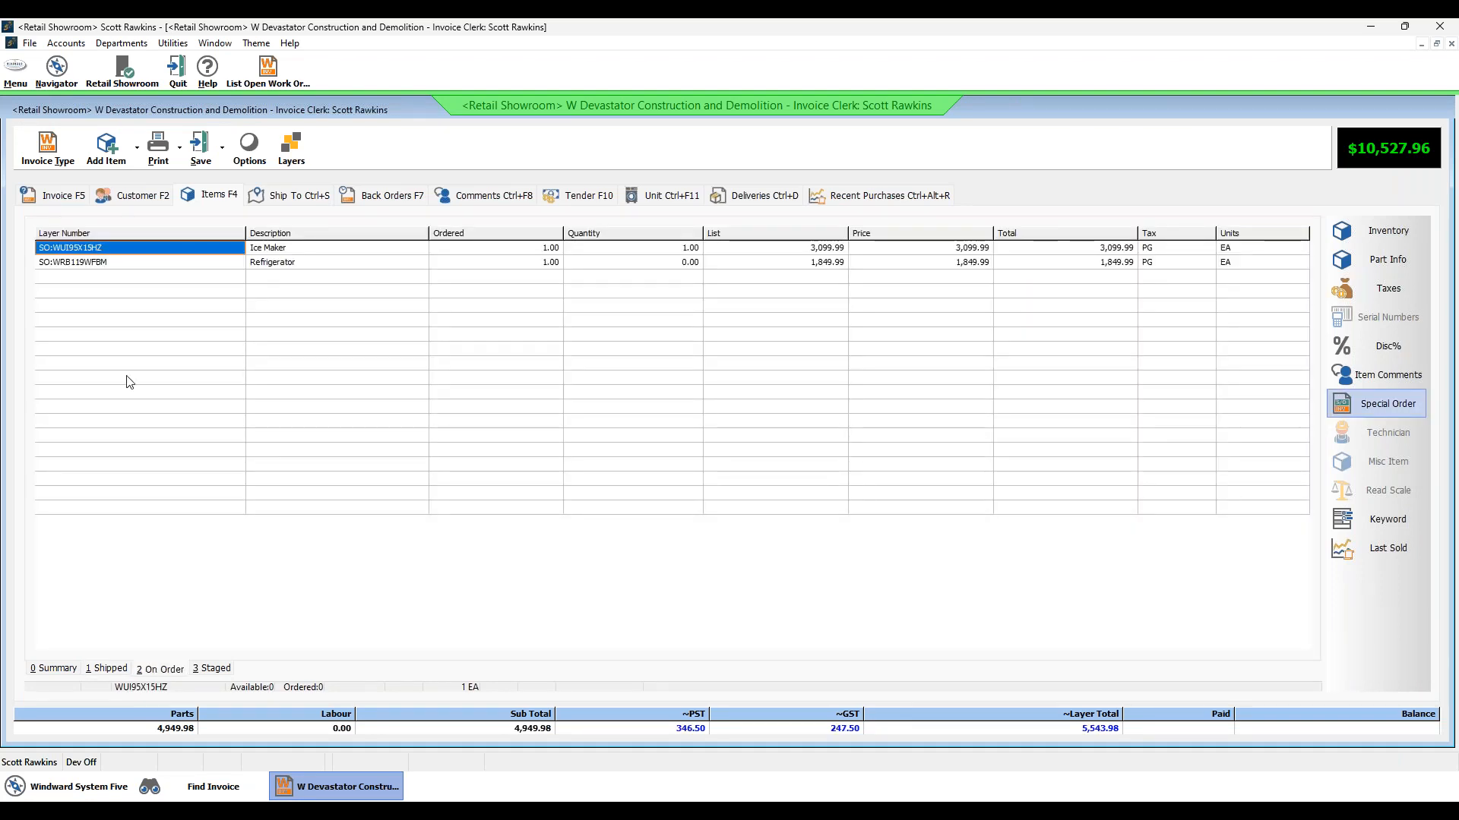
{"action": "left_click", "coordinate": [535, 252]}
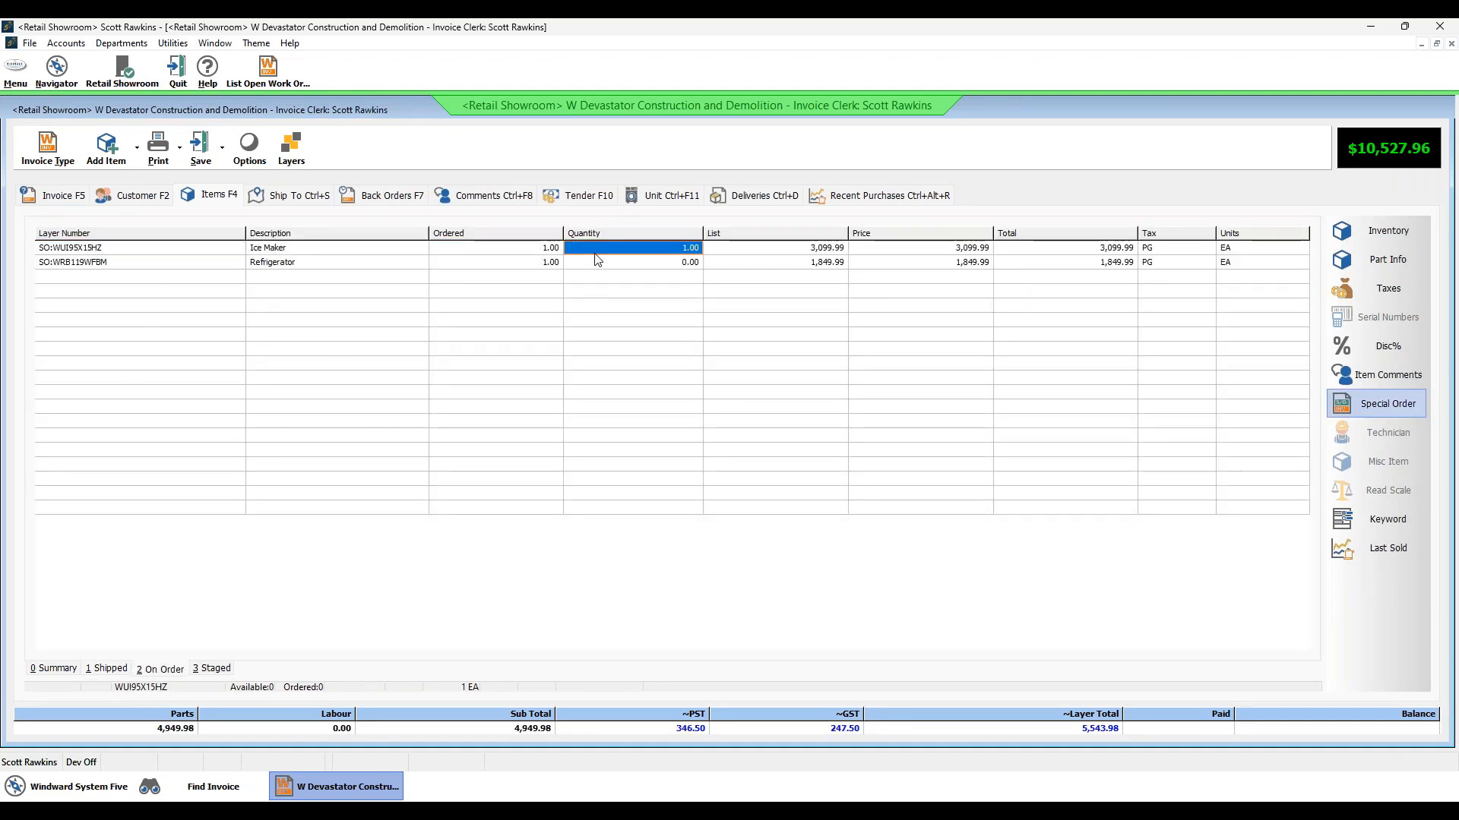
{"action": "key", "text": "Tab"}
{"action": "left_click", "coordinate": [185, 254]}
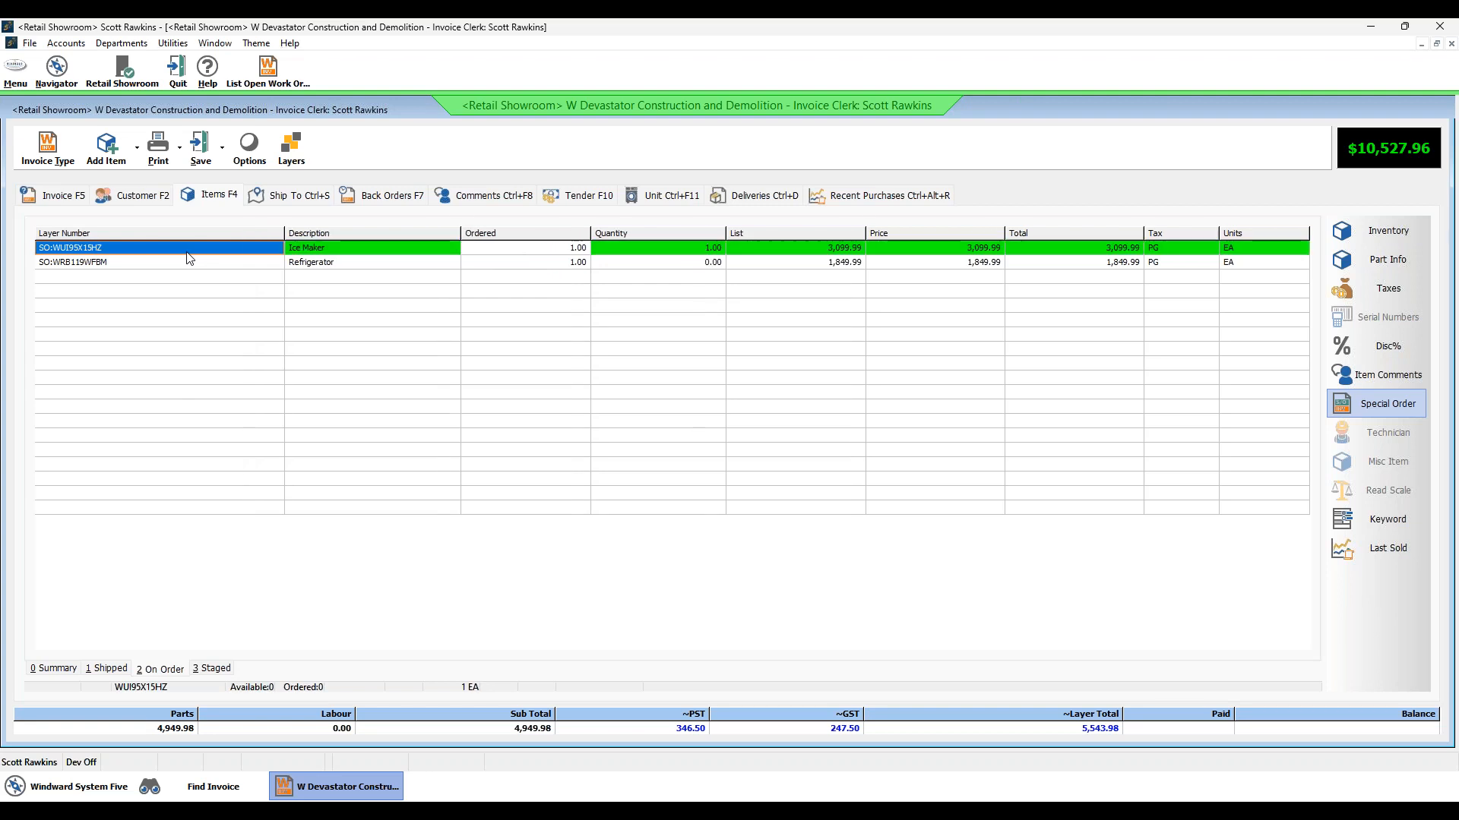
{"action": "left_click", "coordinate": [292, 146]}
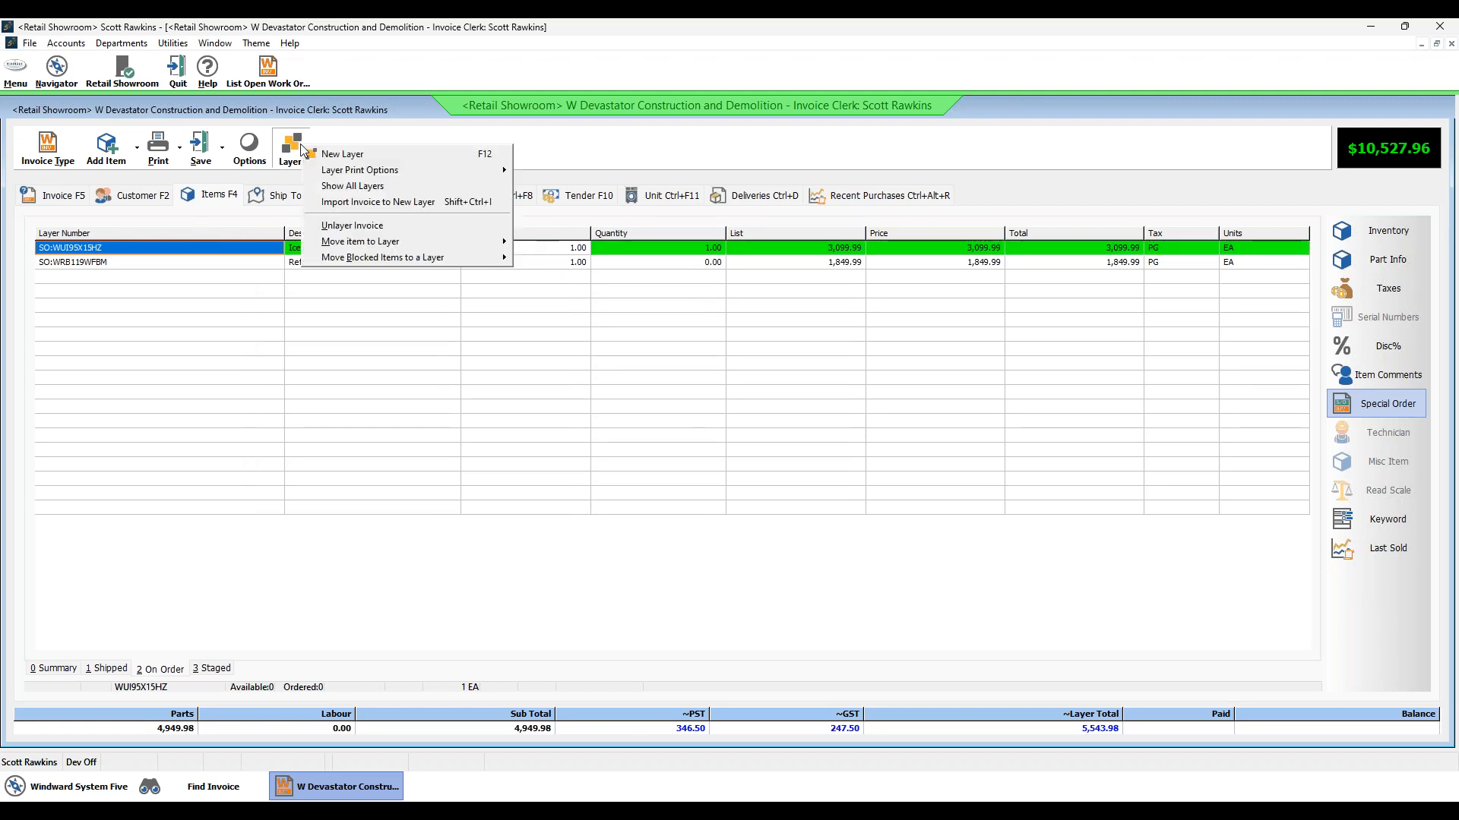
{"action": "mouse_move", "coordinate": [362, 171]}
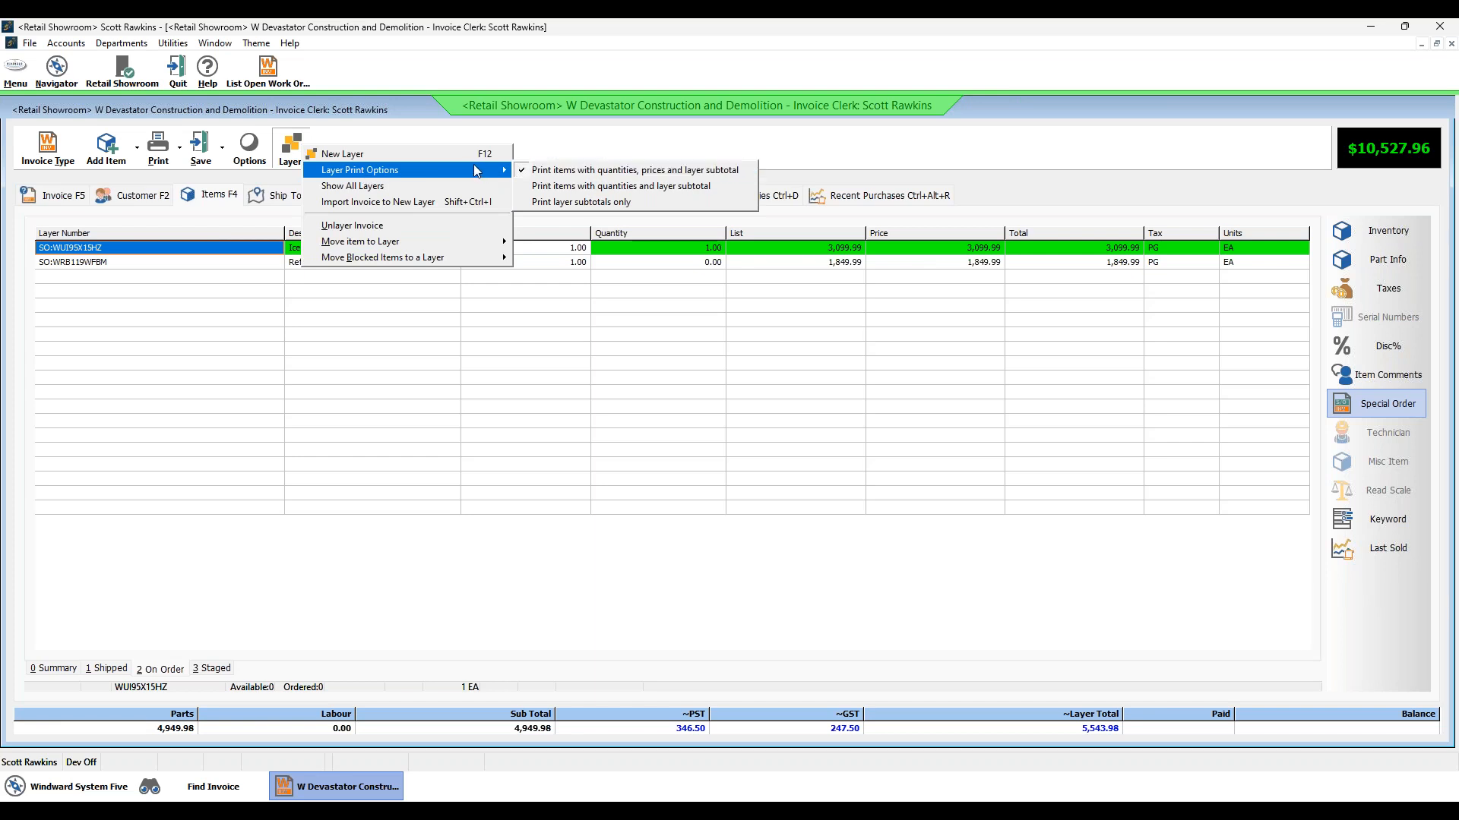
{"action": "left_click", "coordinate": [247, 146]}
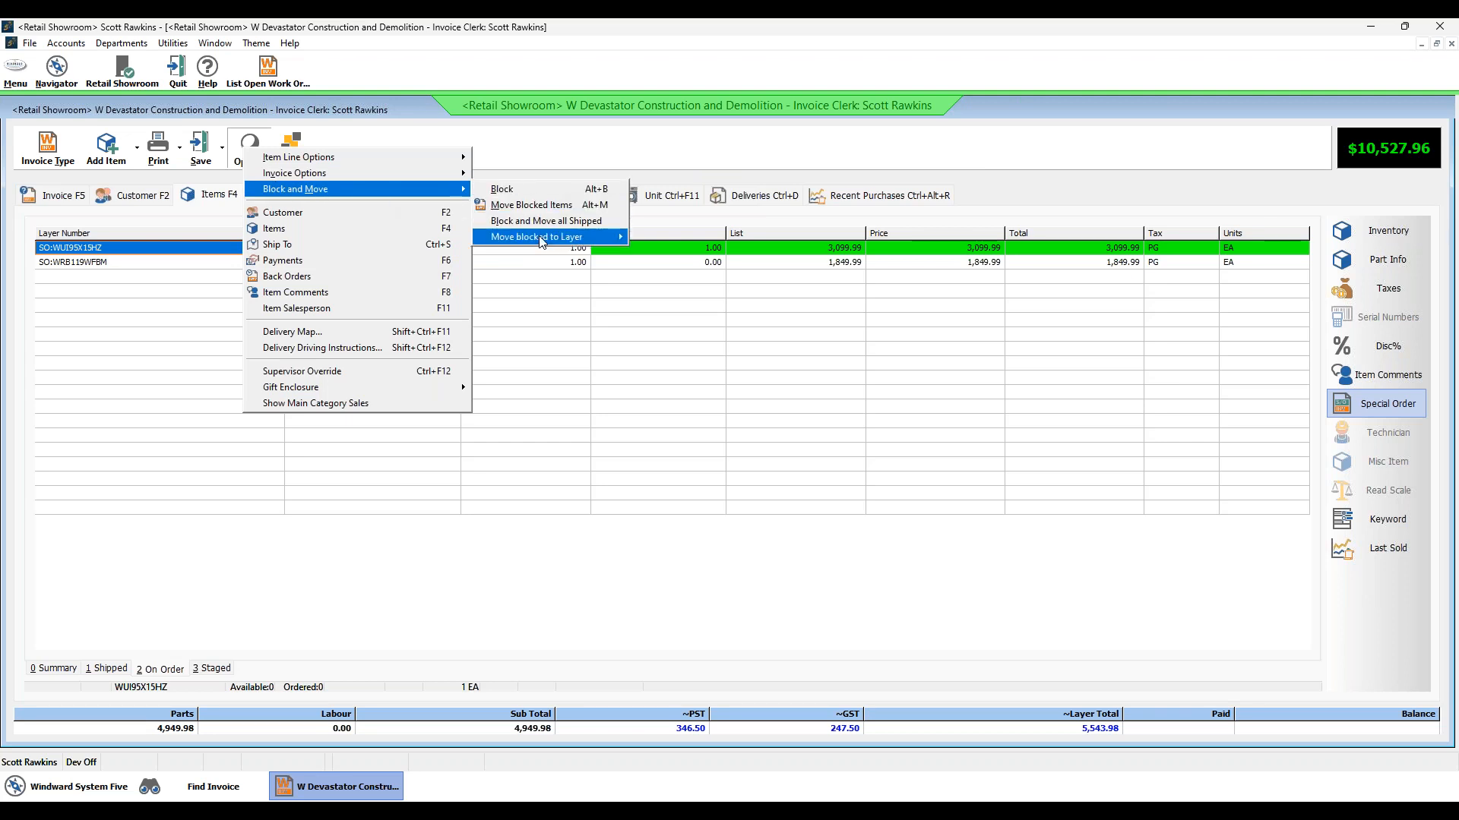
{"action": "mouse_move", "coordinate": [541, 238]}
{"action": "left_click", "coordinate": [664, 285]}
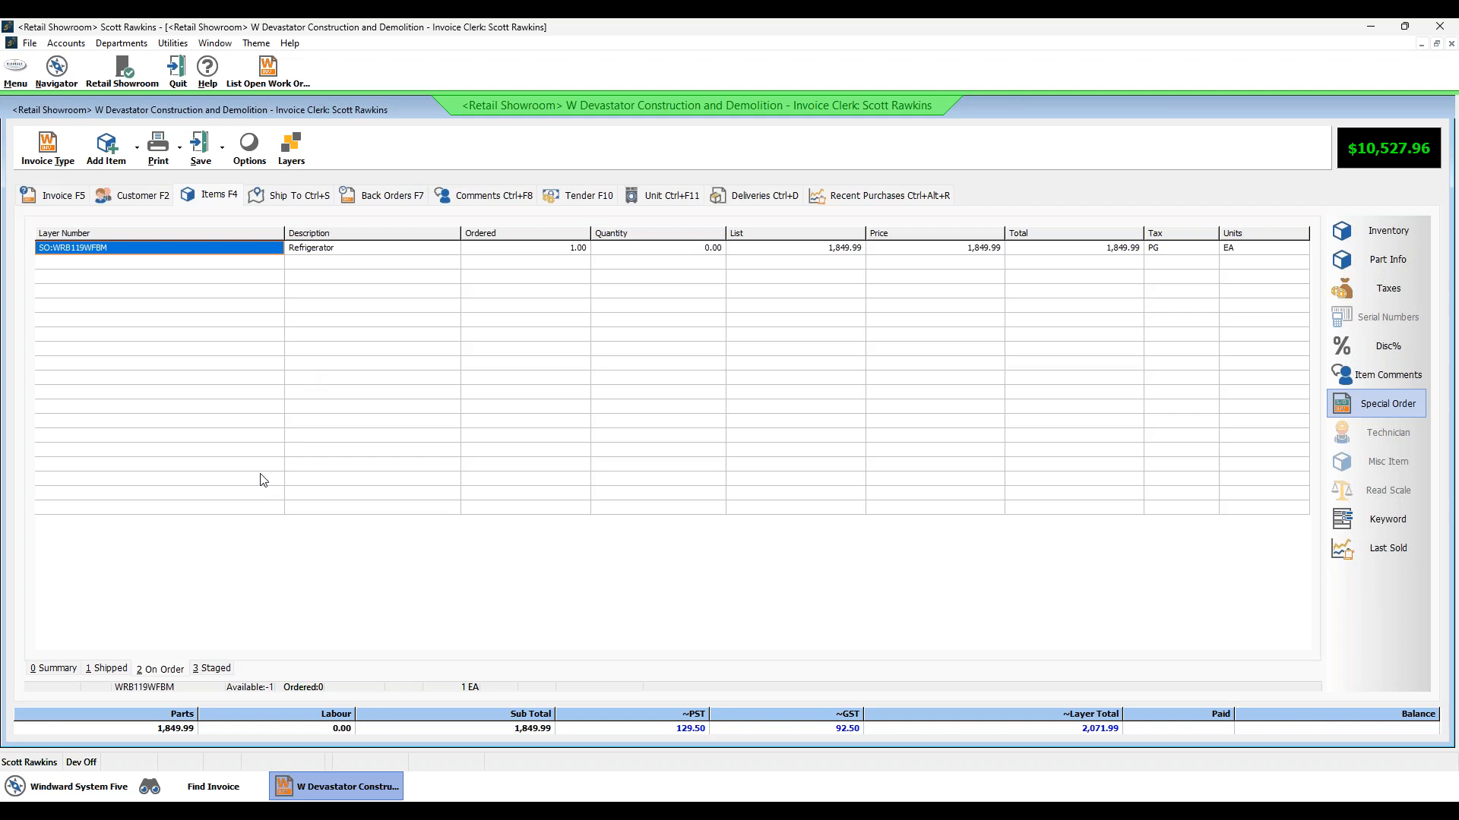
Step: Check which appliances are in the Shipped, On Order and Staged layers after the ice maker's move
{"action": "left_click", "coordinate": [301, 362]}
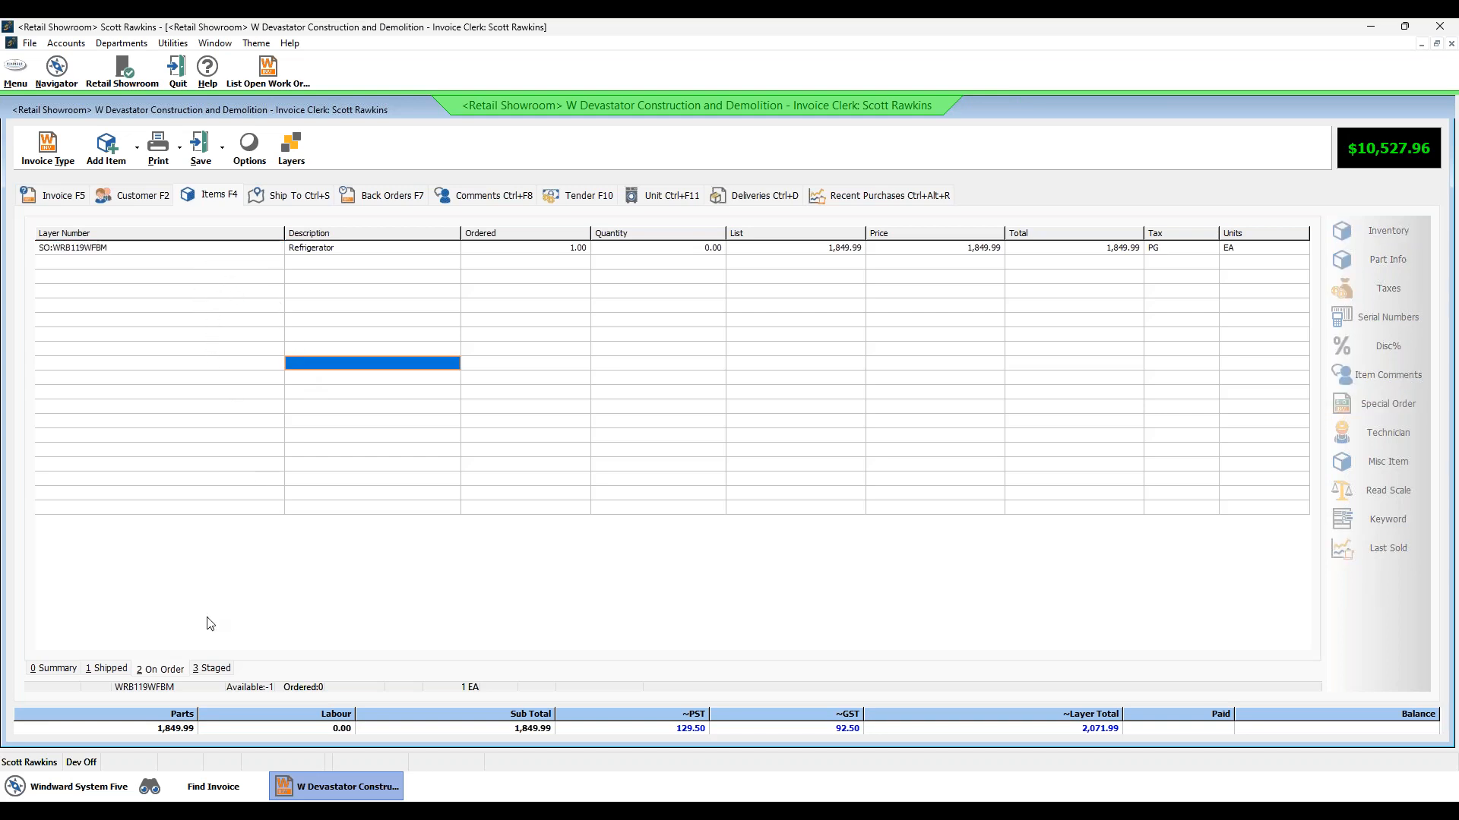
{"action": "left_click", "coordinate": [110, 672]}
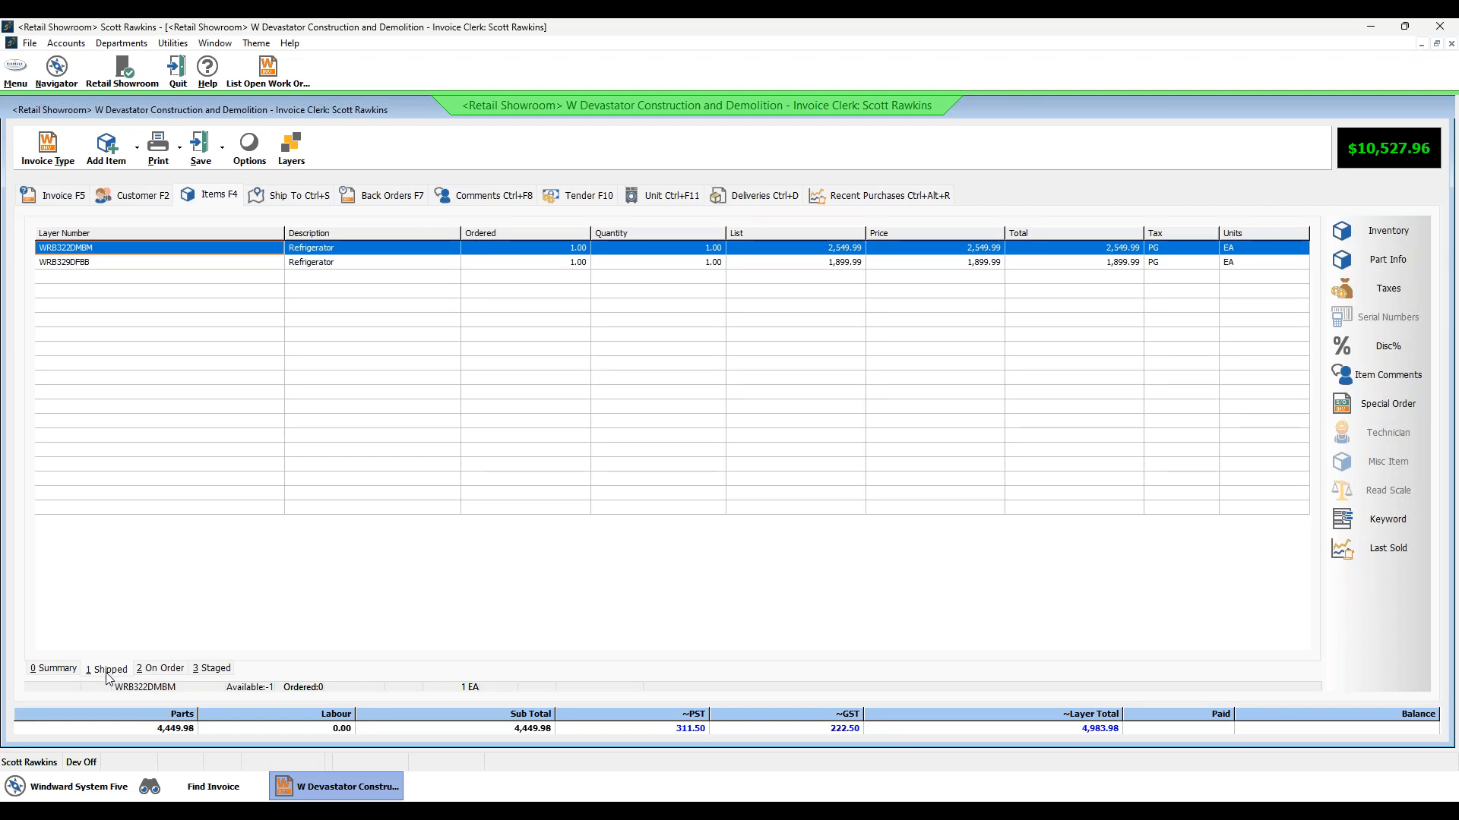
{"action": "left_click", "coordinate": [164, 670]}
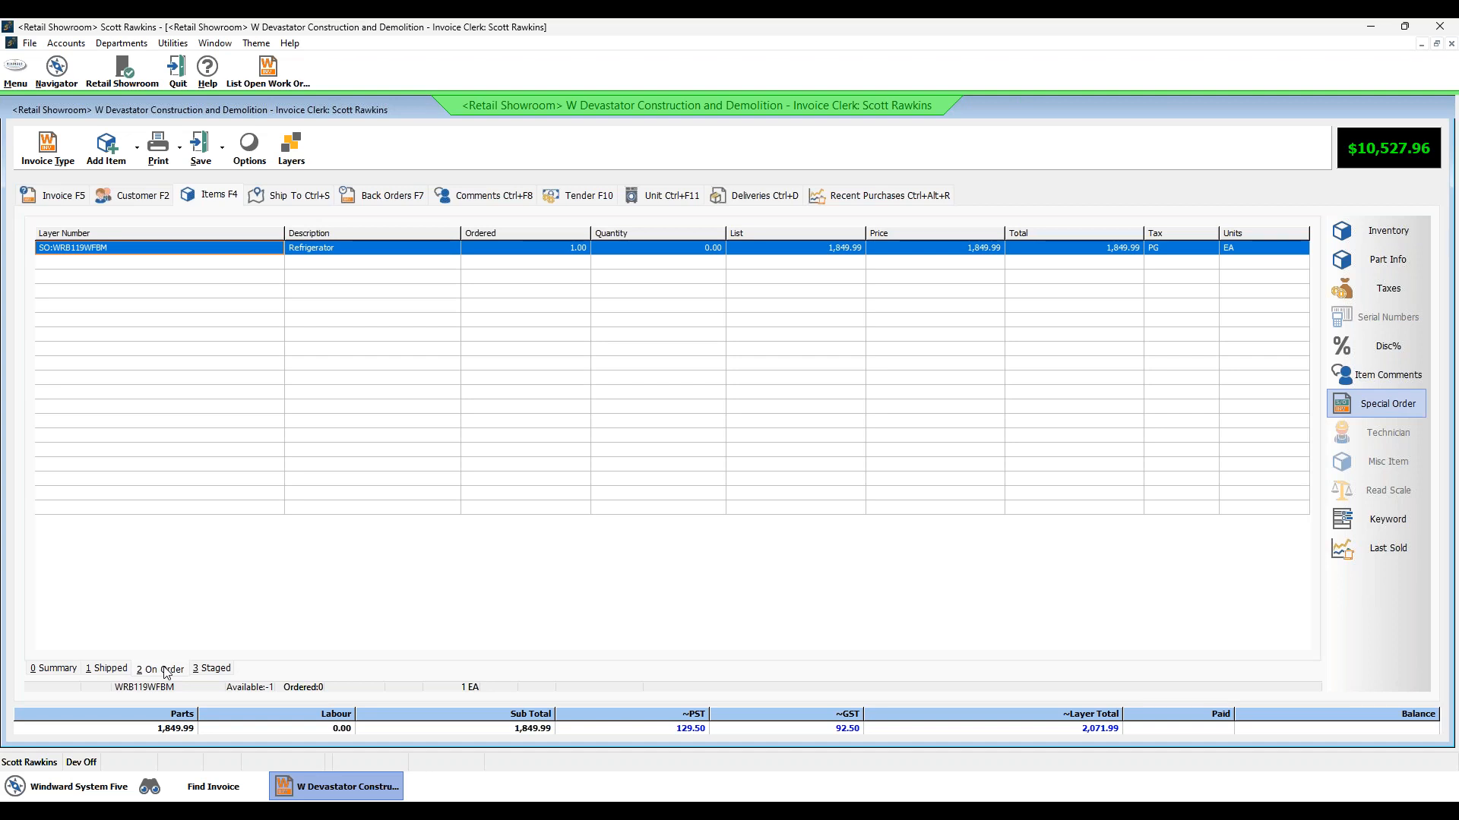
{"action": "left_click", "coordinate": [210, 669]}
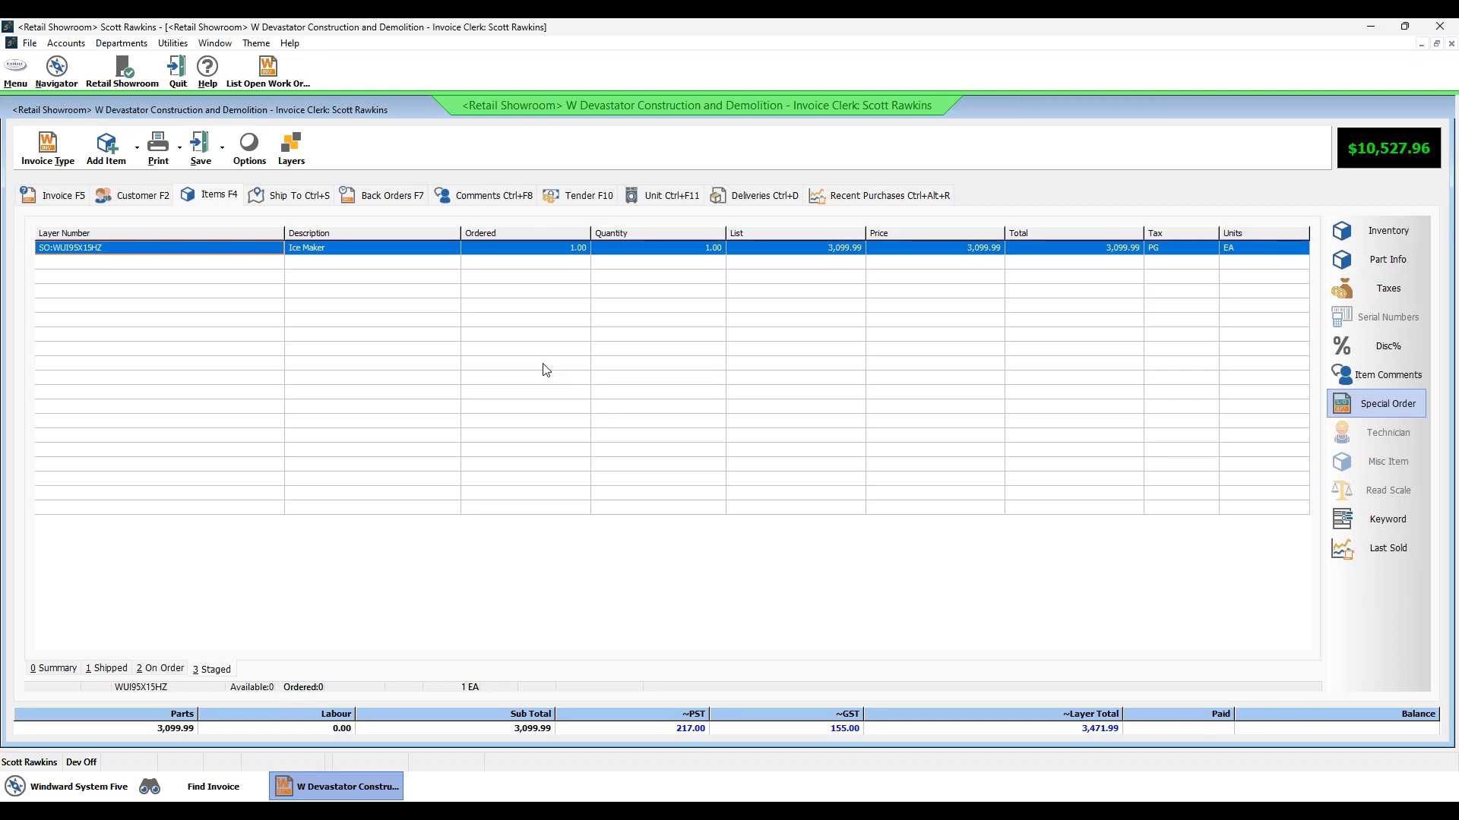
Step: Review the layer print options for item quantities, prices and layer subtotals
{"action": "left_click", "coordinate": [291, 146]}
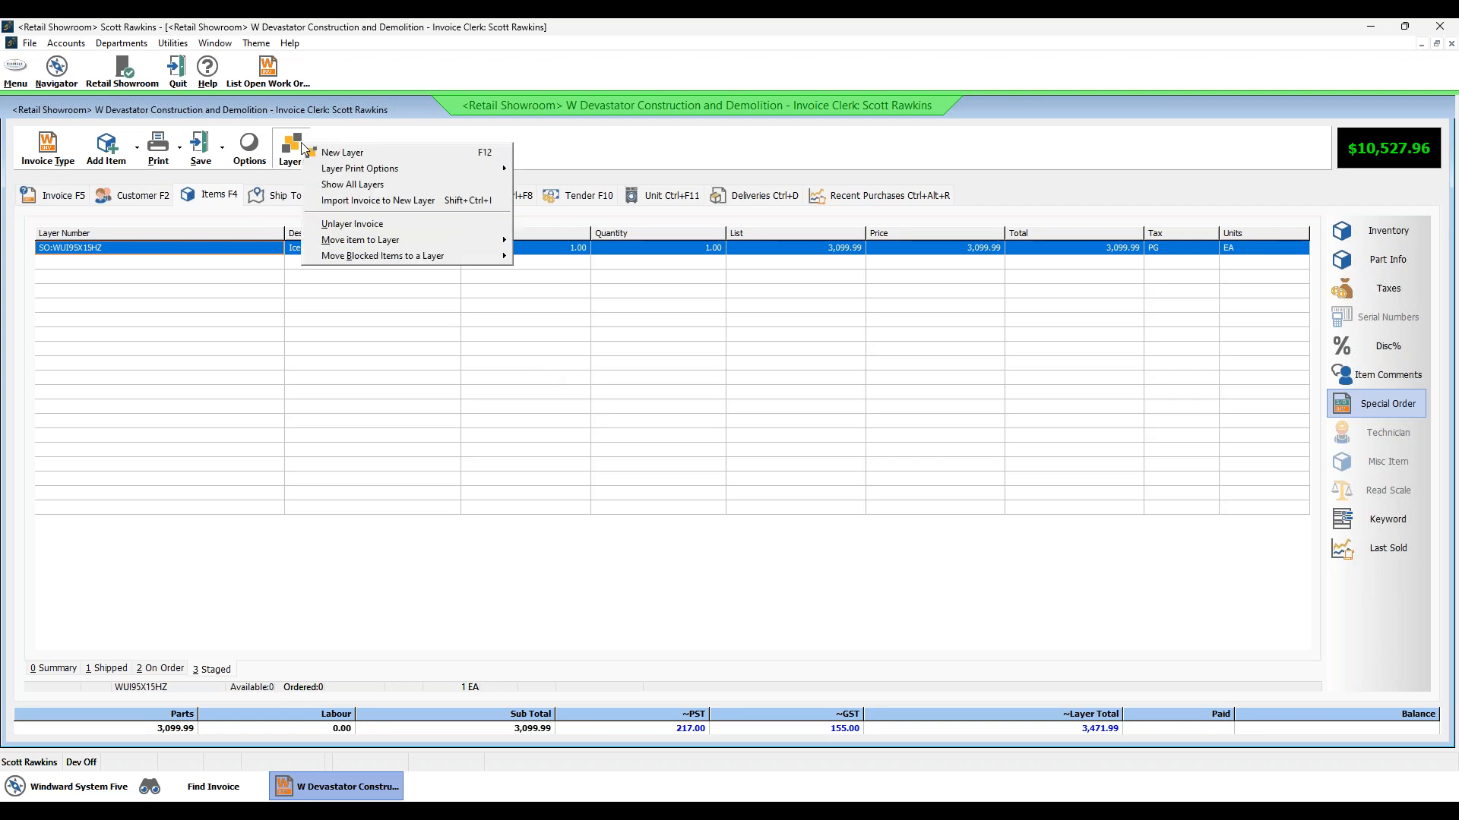
{"action": "mouse_move", "coordinate": [347, 170]}
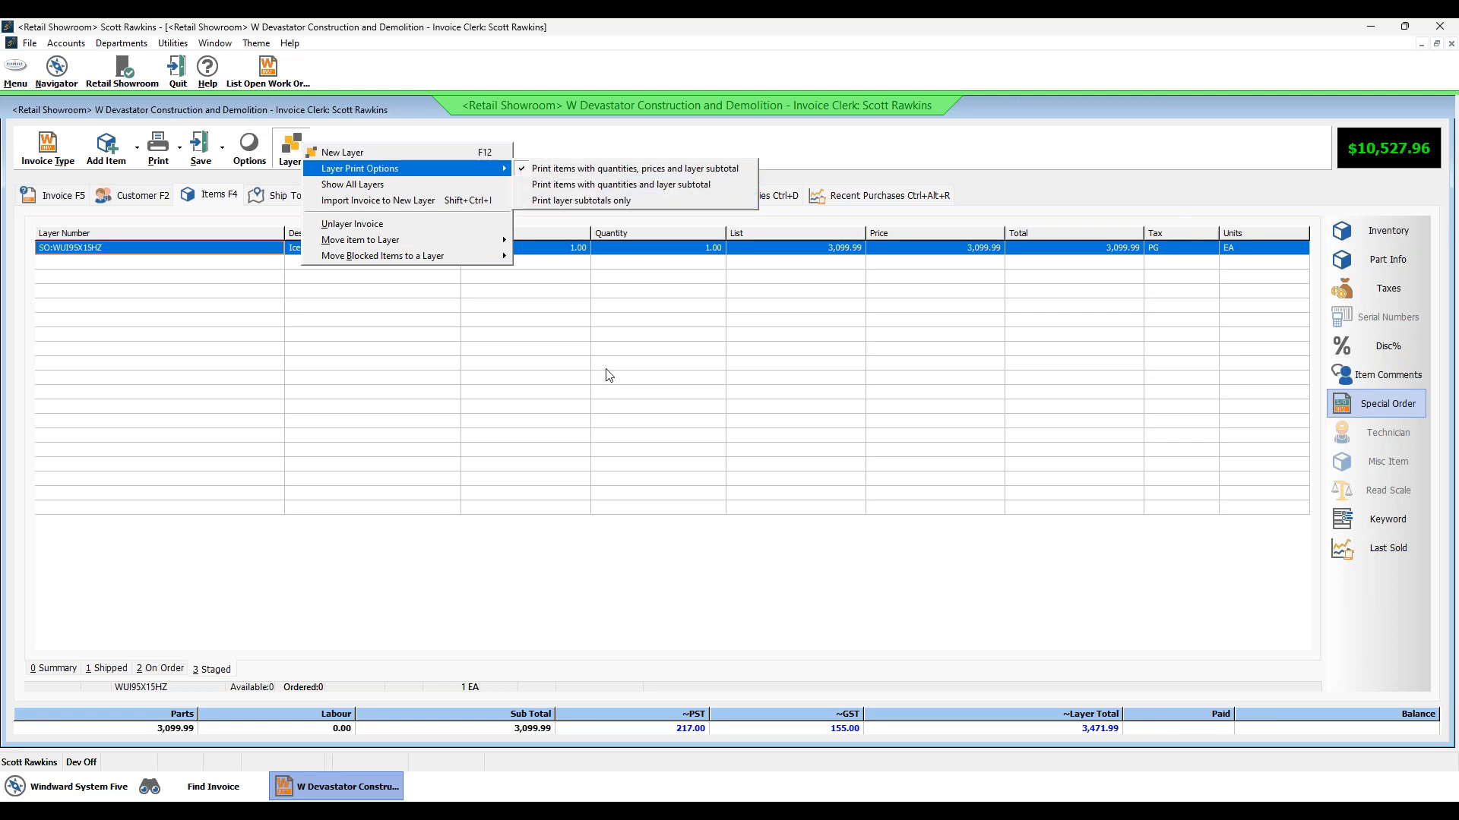
{"action": "left_click", "coordinate": [604, 202]}
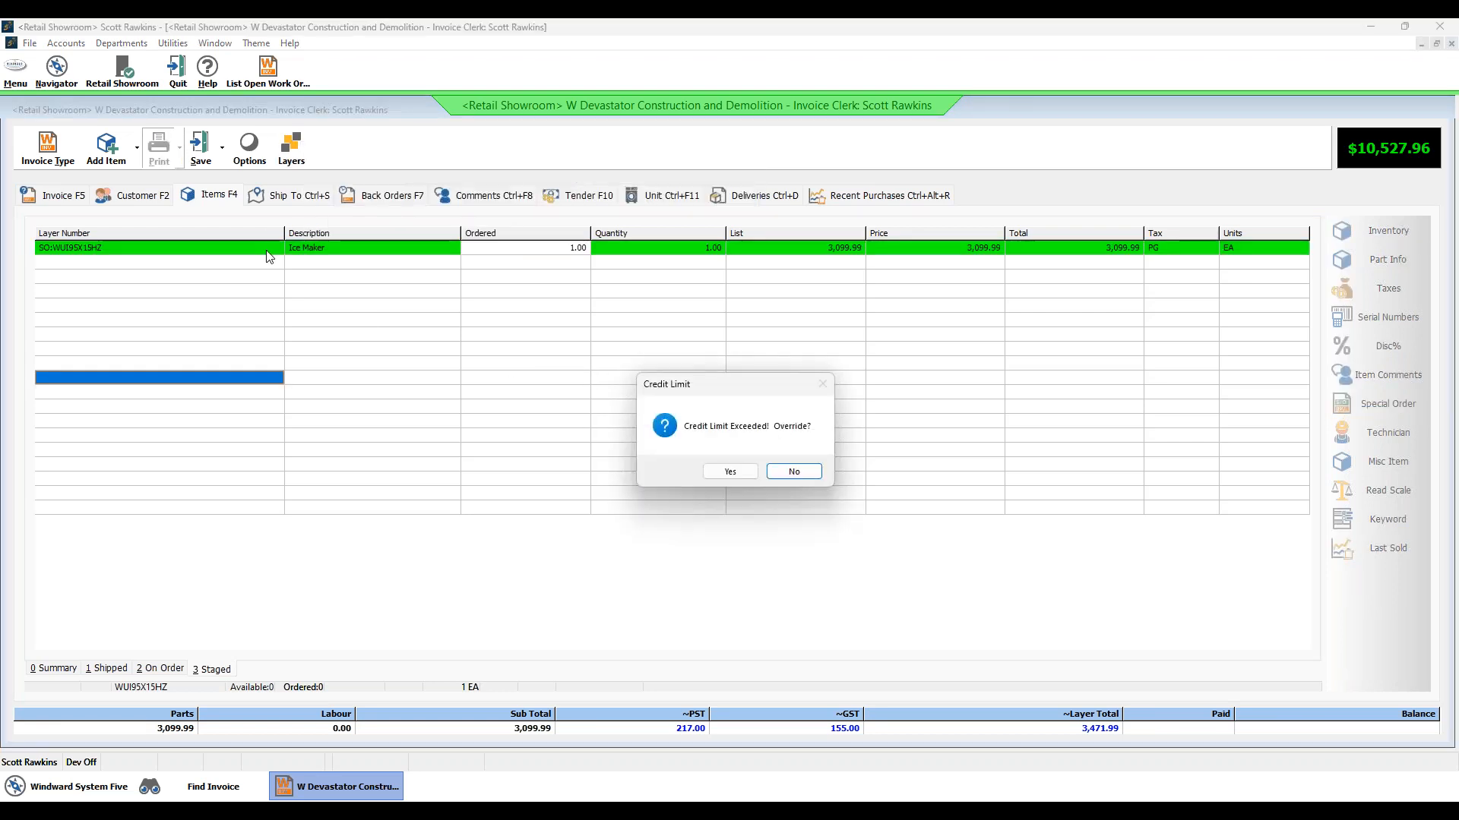
Step: Override the credit limit, preview the work order with the Invoice Job Info form, and examine how its items are grouped by layer
{"action": "left_click", "coordinate": [718, 470]}
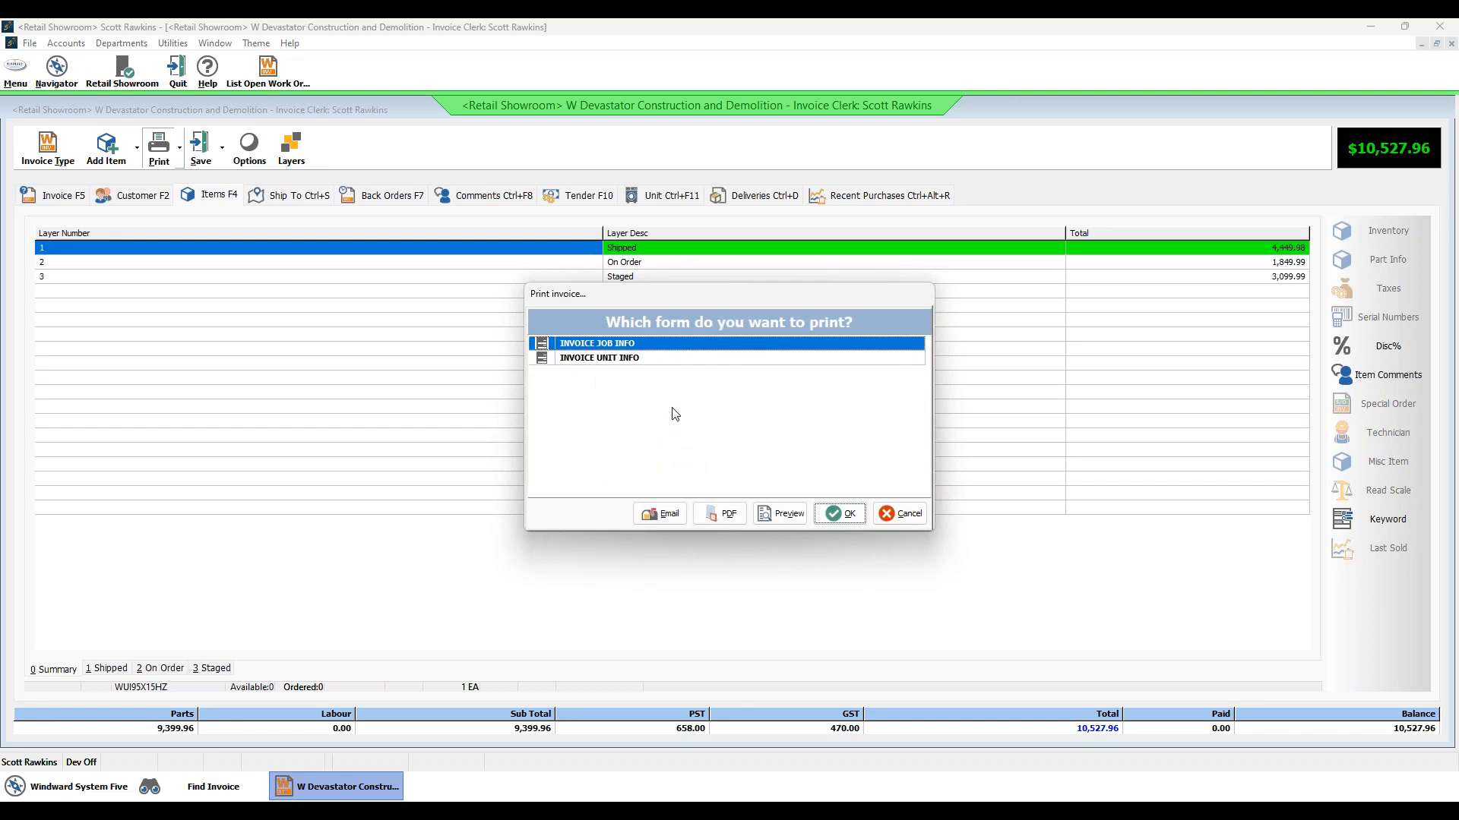
{"action": "left_click", "coordinate": [783, 520]}
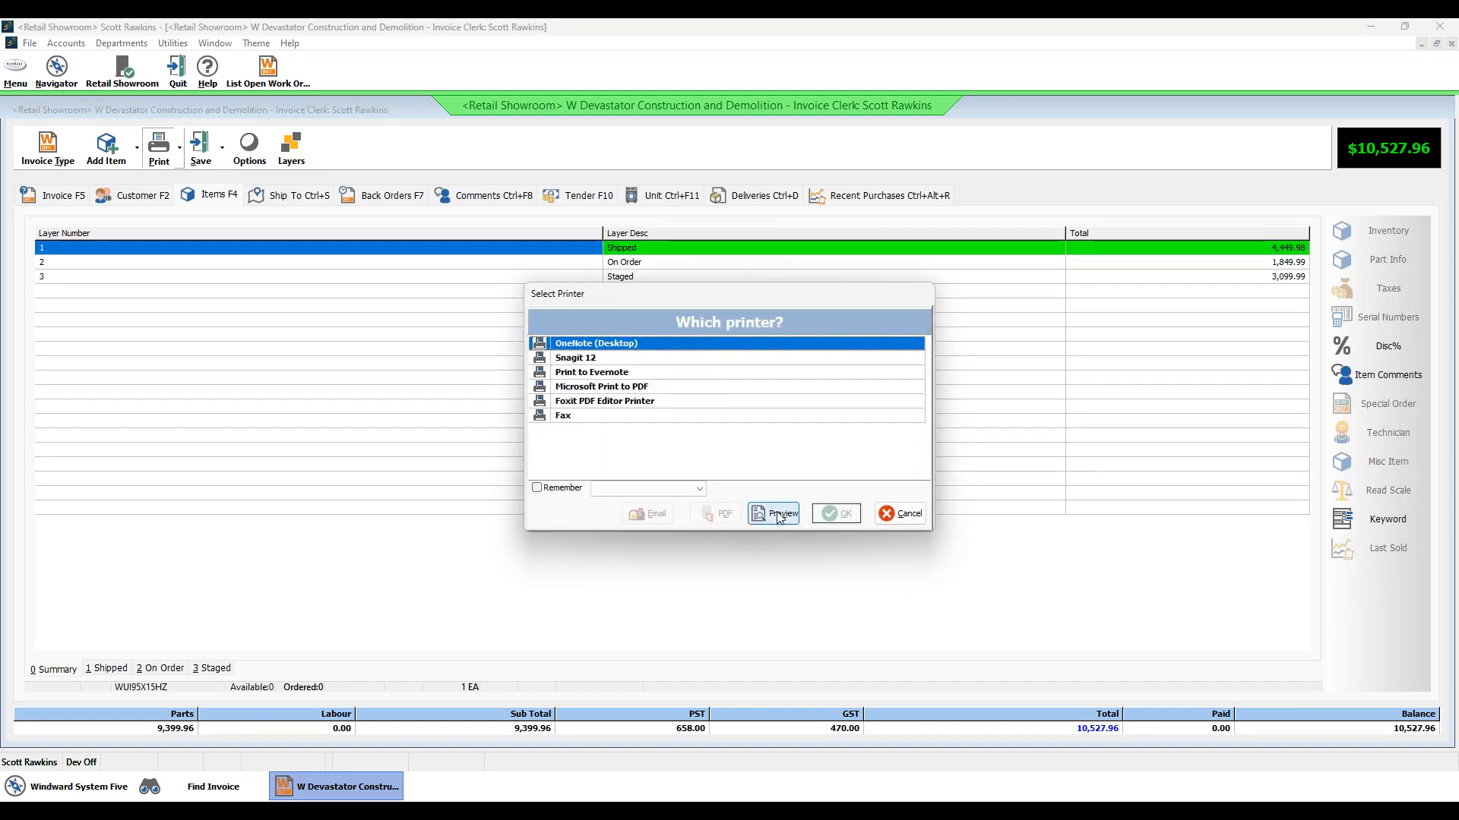
{"action": "left_click", "coordinate": [779, 518]}
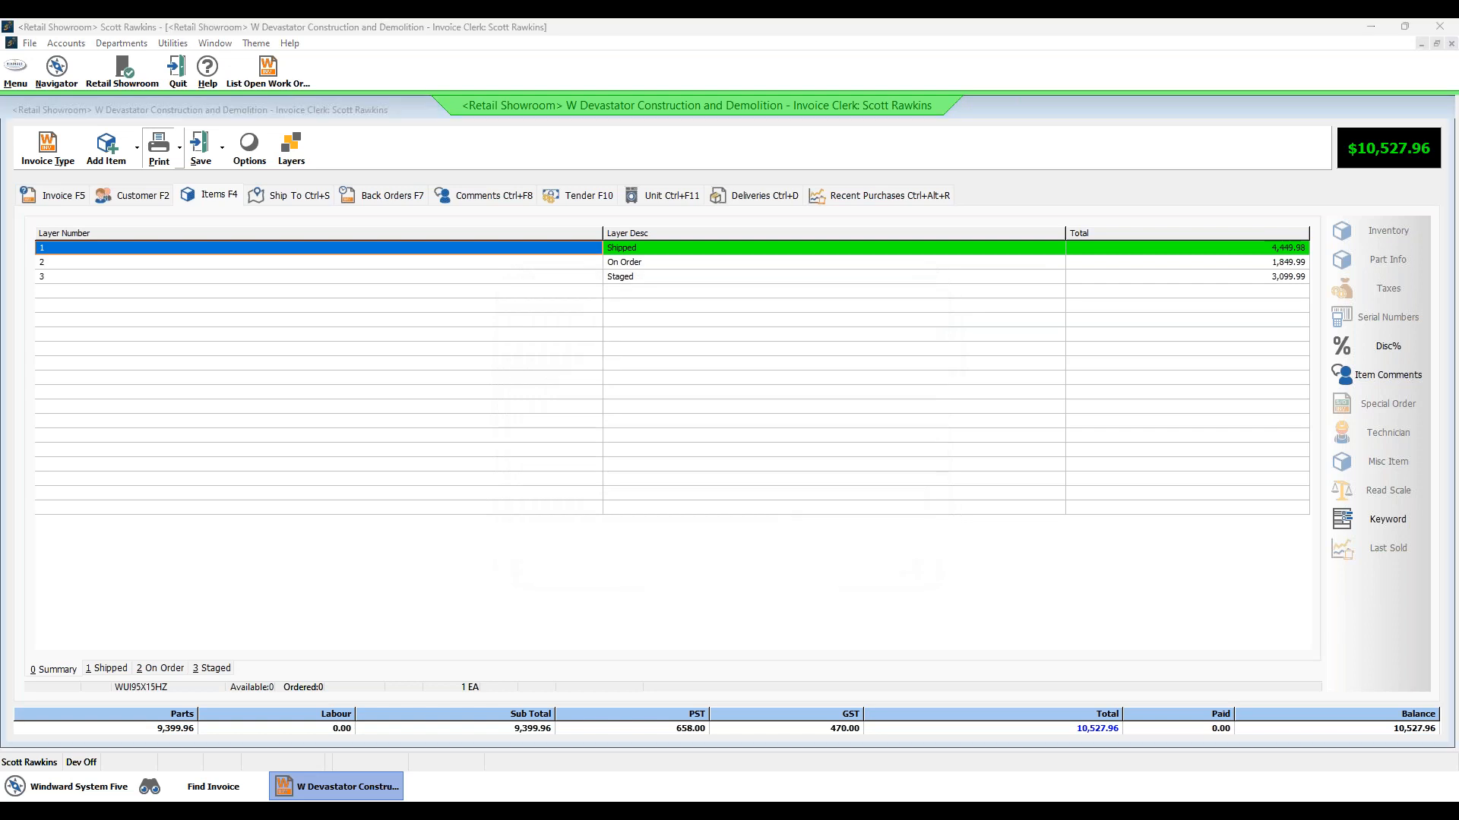
{"action": "left_click", "coordinate": [651, 354]}
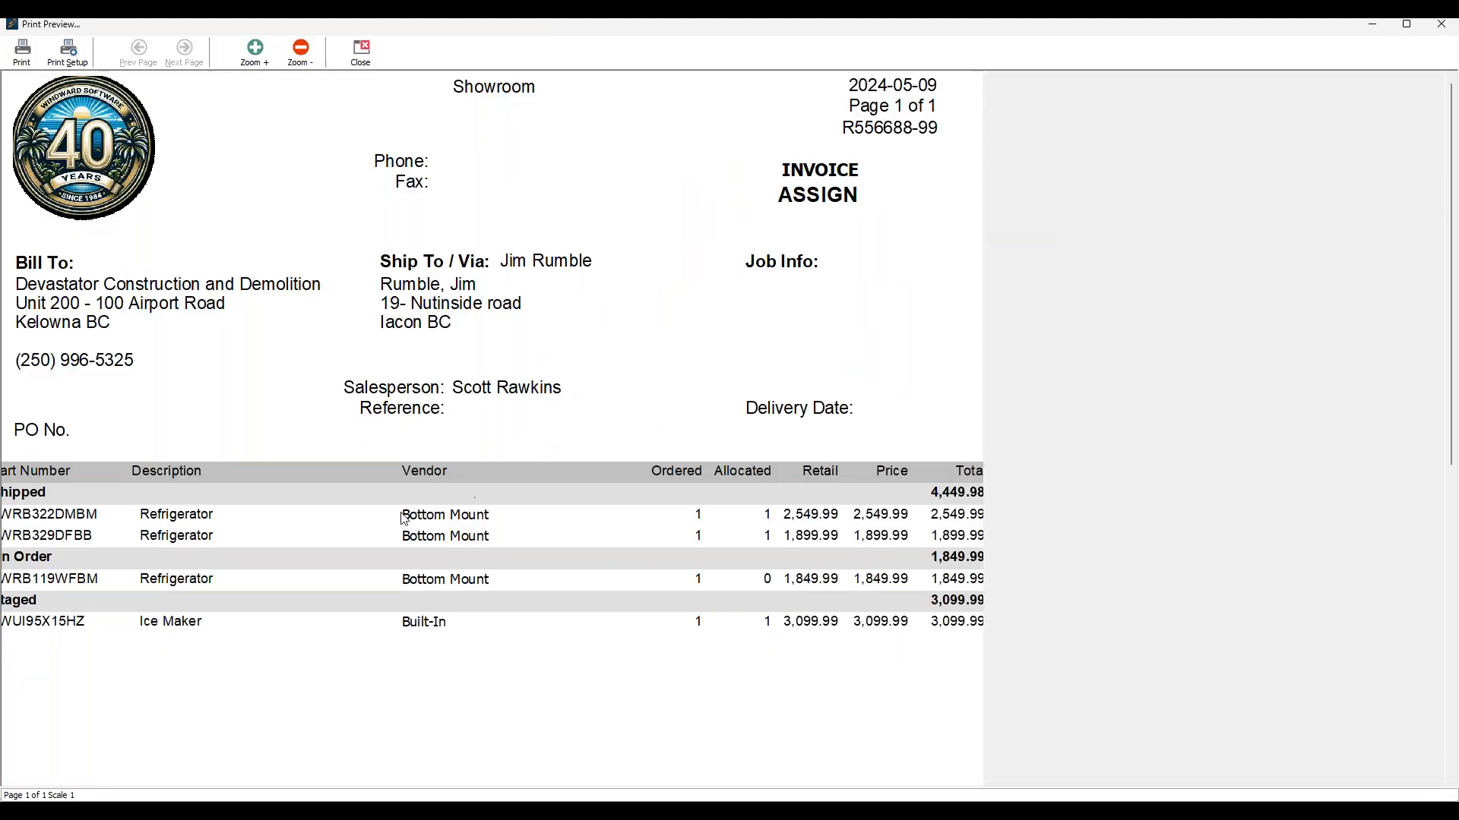
{"action": "left_click", "coordinate": [256, 54]}
{"action": "scroll", "coordinate": [311, 400], "scroll_direction": "down", "scroll_amount": 6}
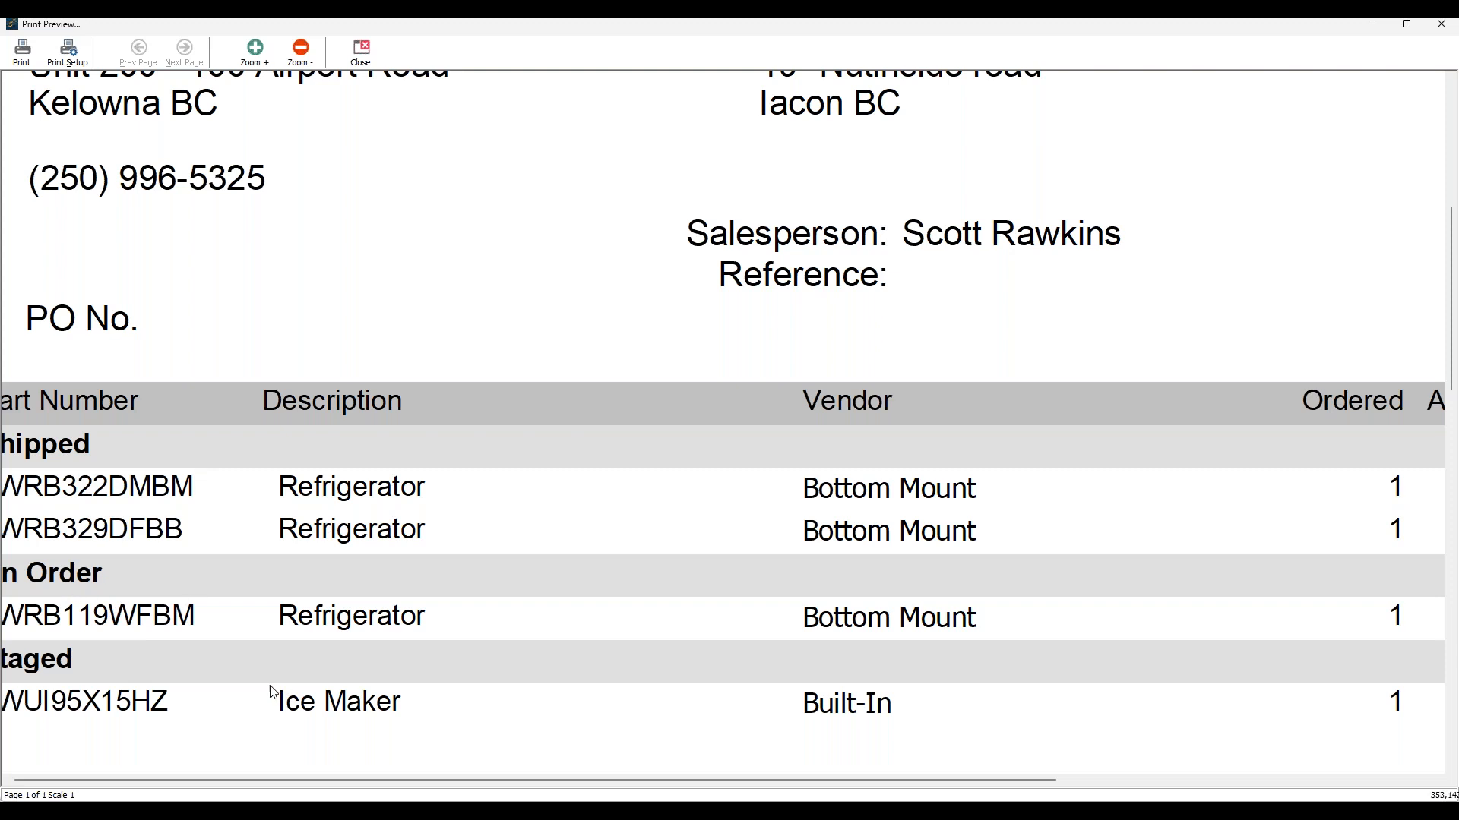
Step: Examine the whole previewed work order page, including its layer subtotals and invoice totals, and close the preview
{"action": "left_click", "coordinate": [255, 51]}
{"action": "left_click", "coordinate": [300, 51]}
{"action": "left_click", "coordinate": [300, 53]}
{"action": "left_click", "coordinate": [300, 54]}
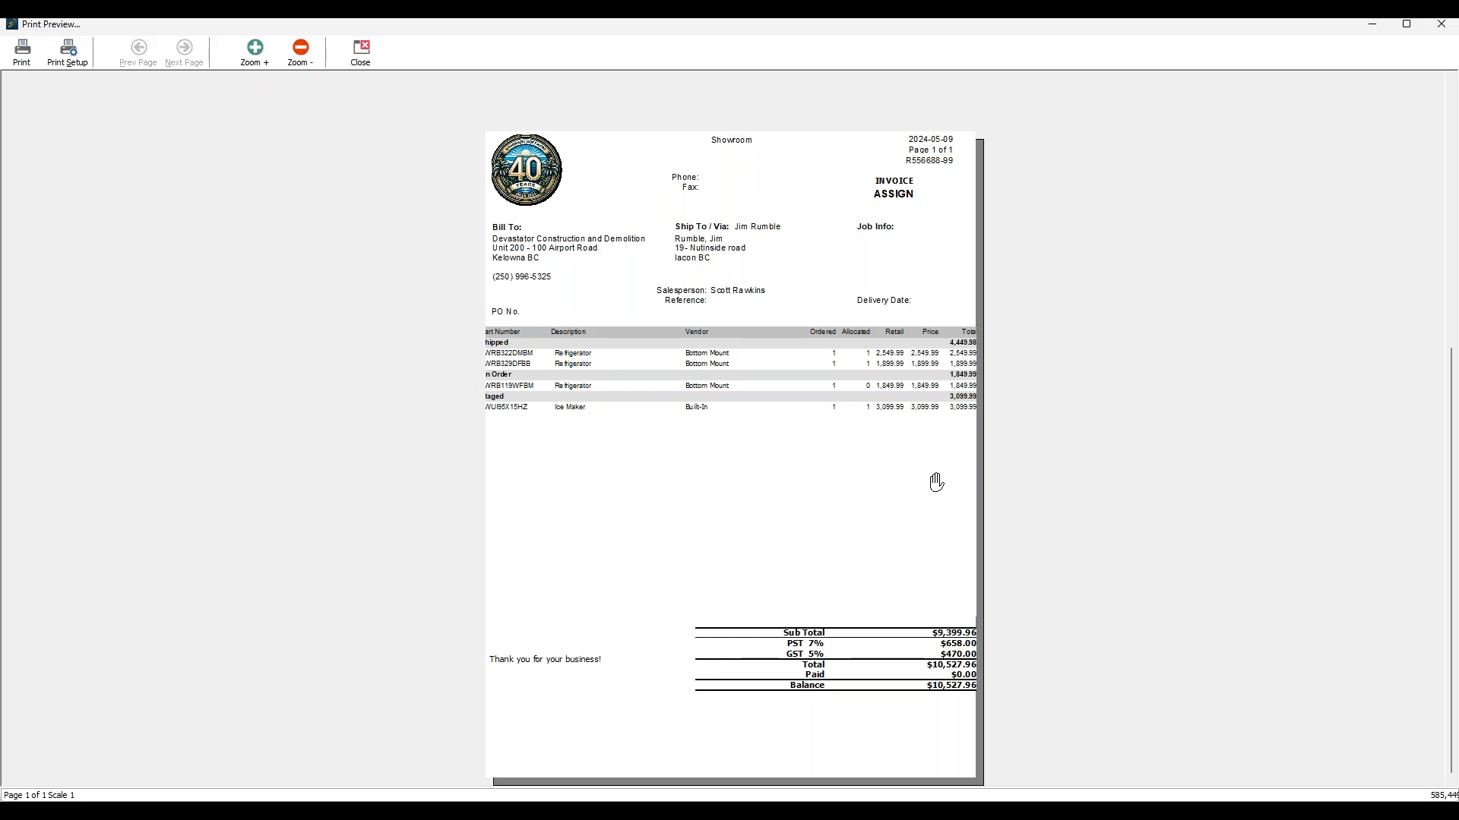
{"action": "left_click", "coordinate": [359, 67]}
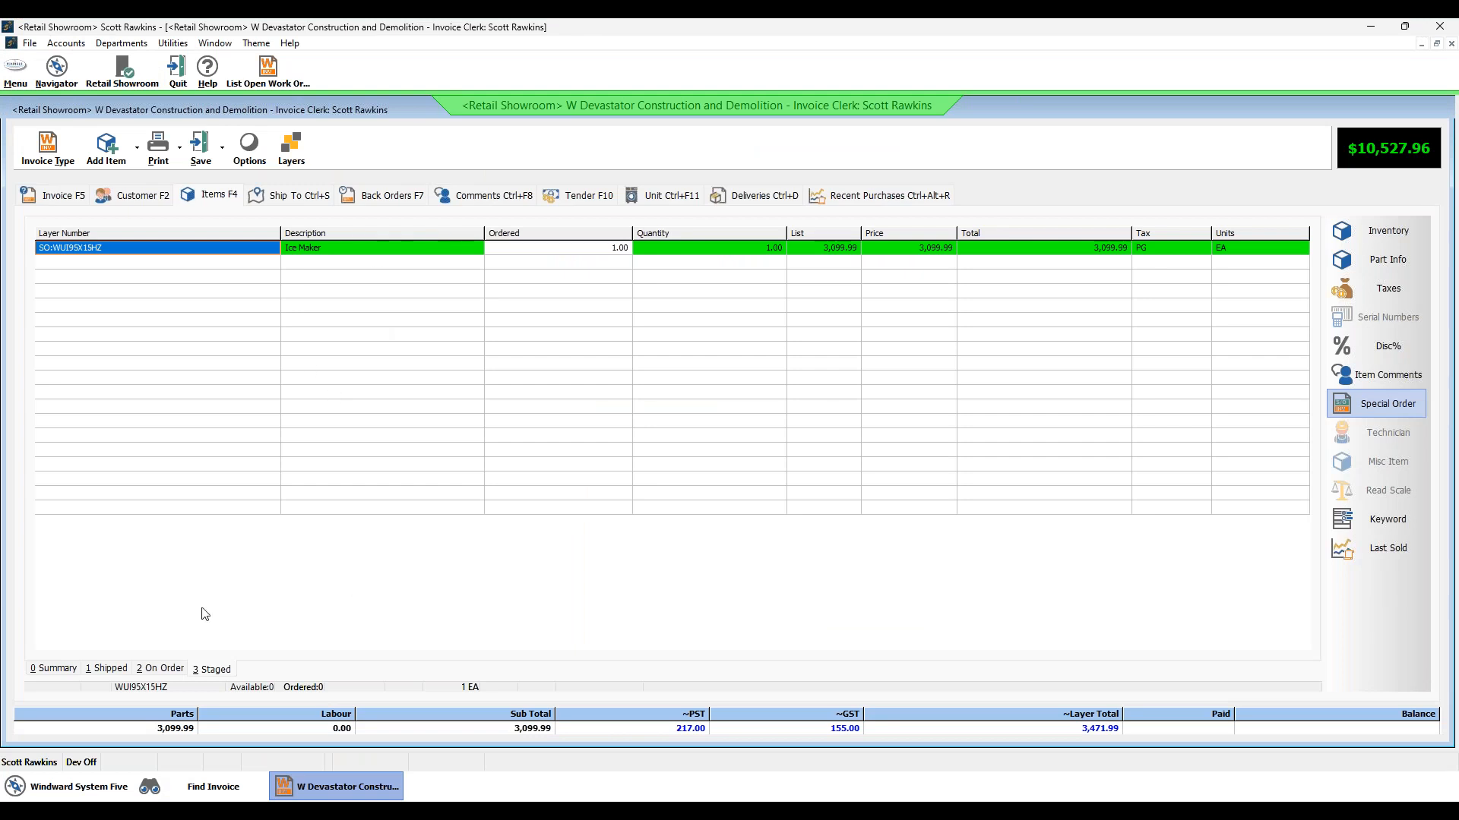
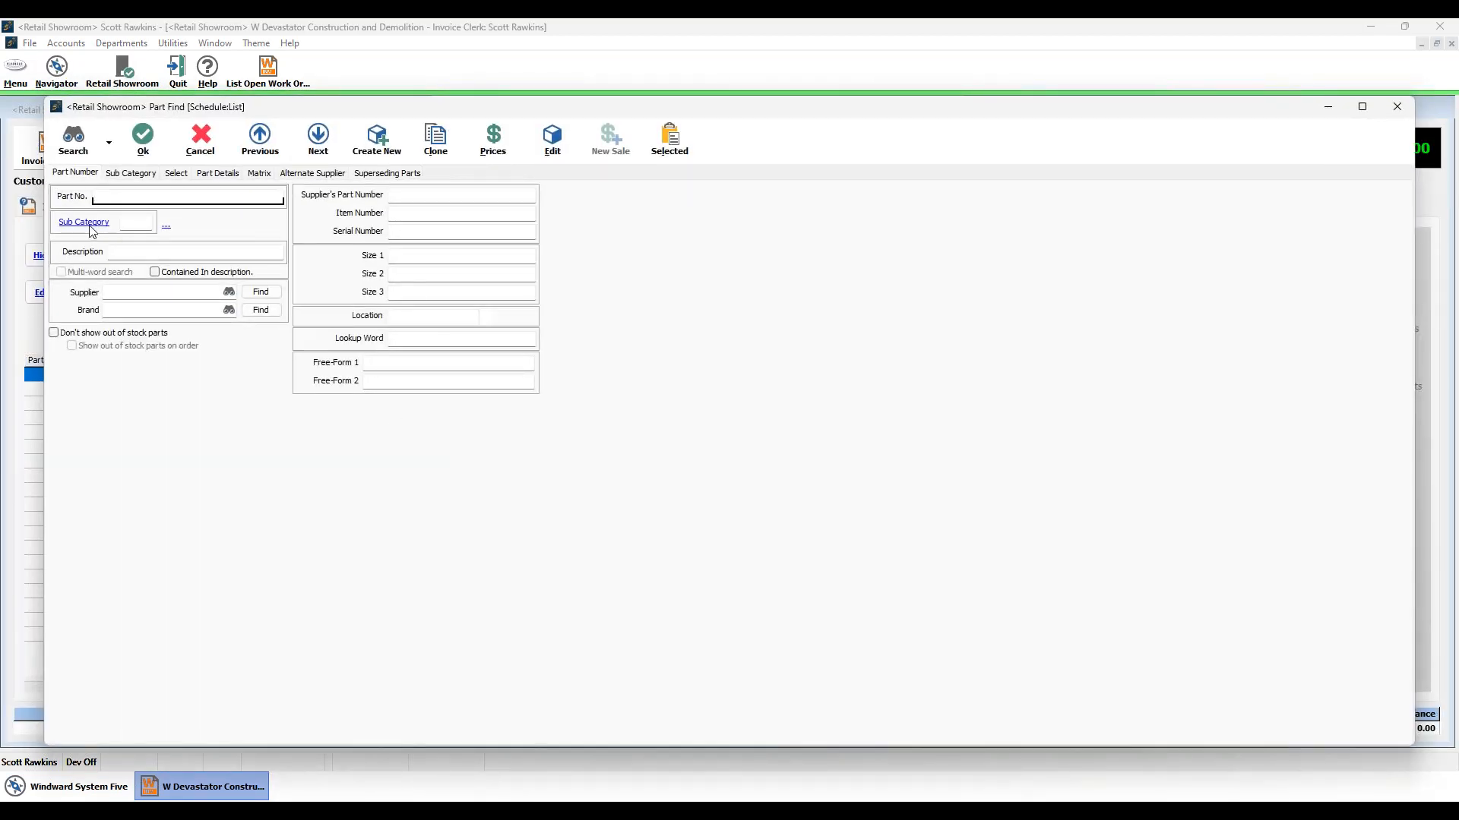
Step: Find parts in the Appliances category and select WUI95X15HZ, WZF57R16FW, WRB322DMBW and WSR57R18DM for the new work order
{"action": "left_click", "coordinate": [88, 224]}
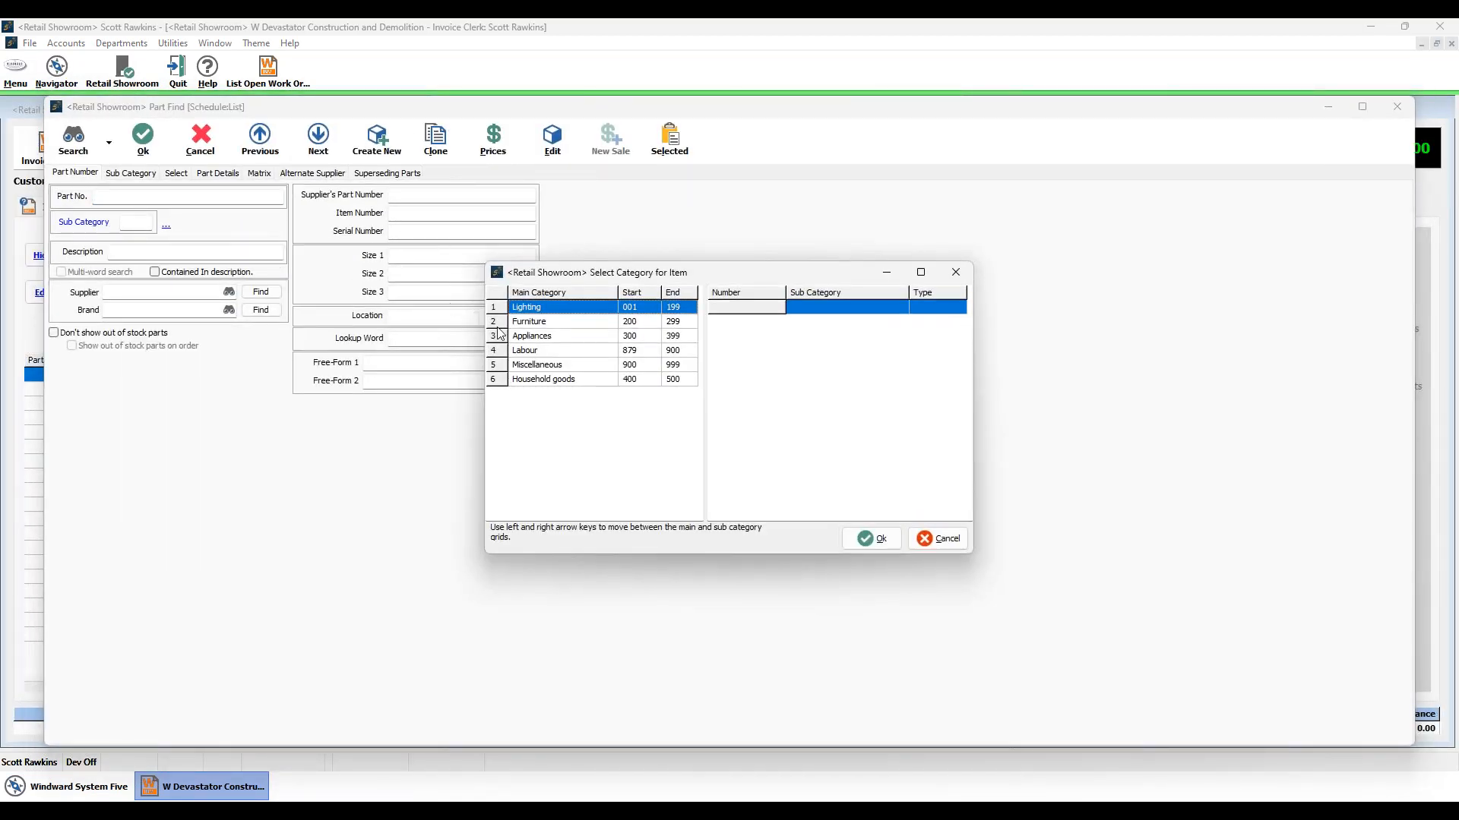
{"action": "left_click", "coordinate": [525, 336]}
{"action": "left_click", "coordinate": [868, 545]}
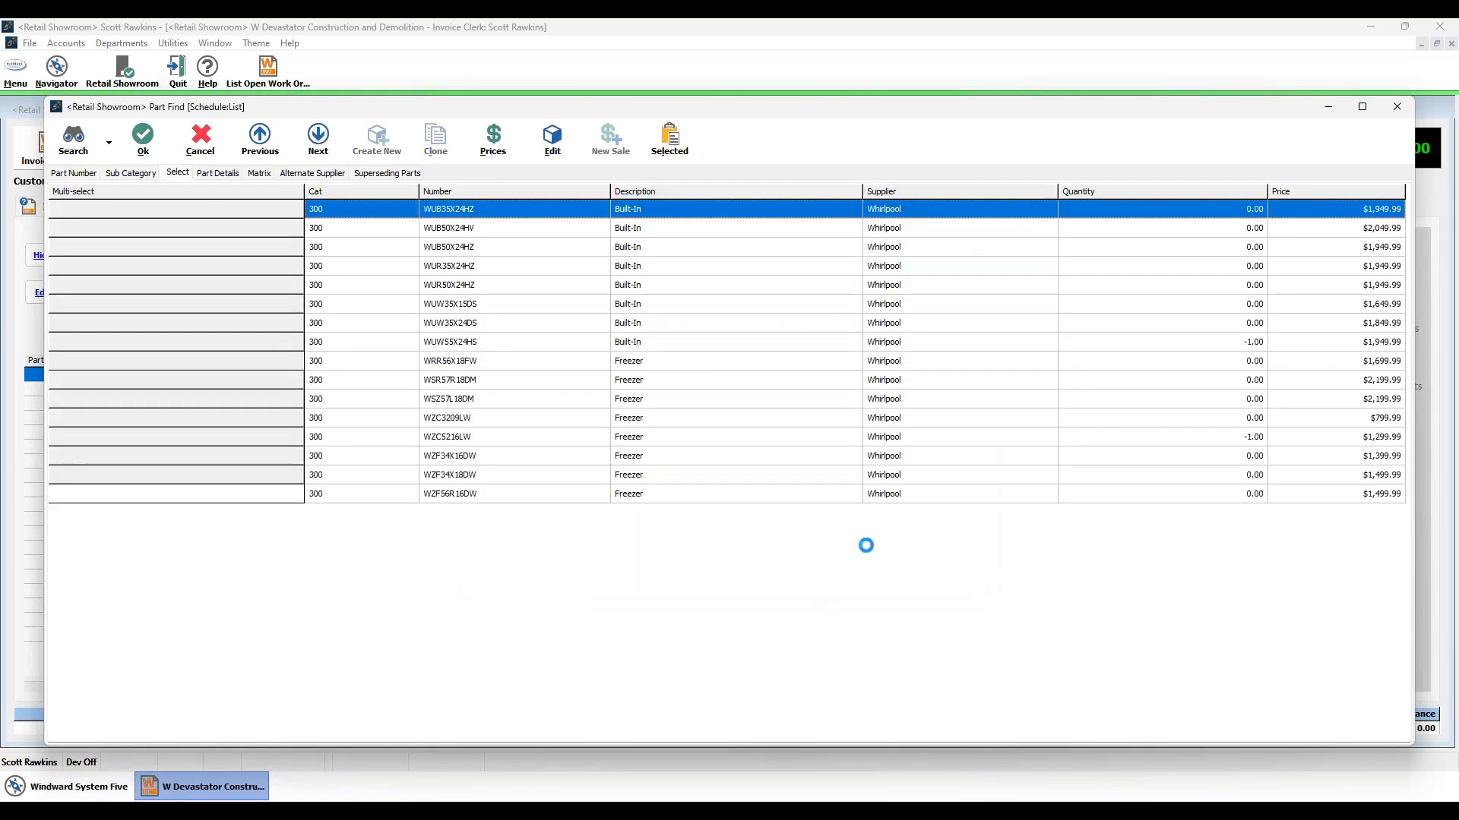
{"action": "left_click", "coordinate": [175, 637]}
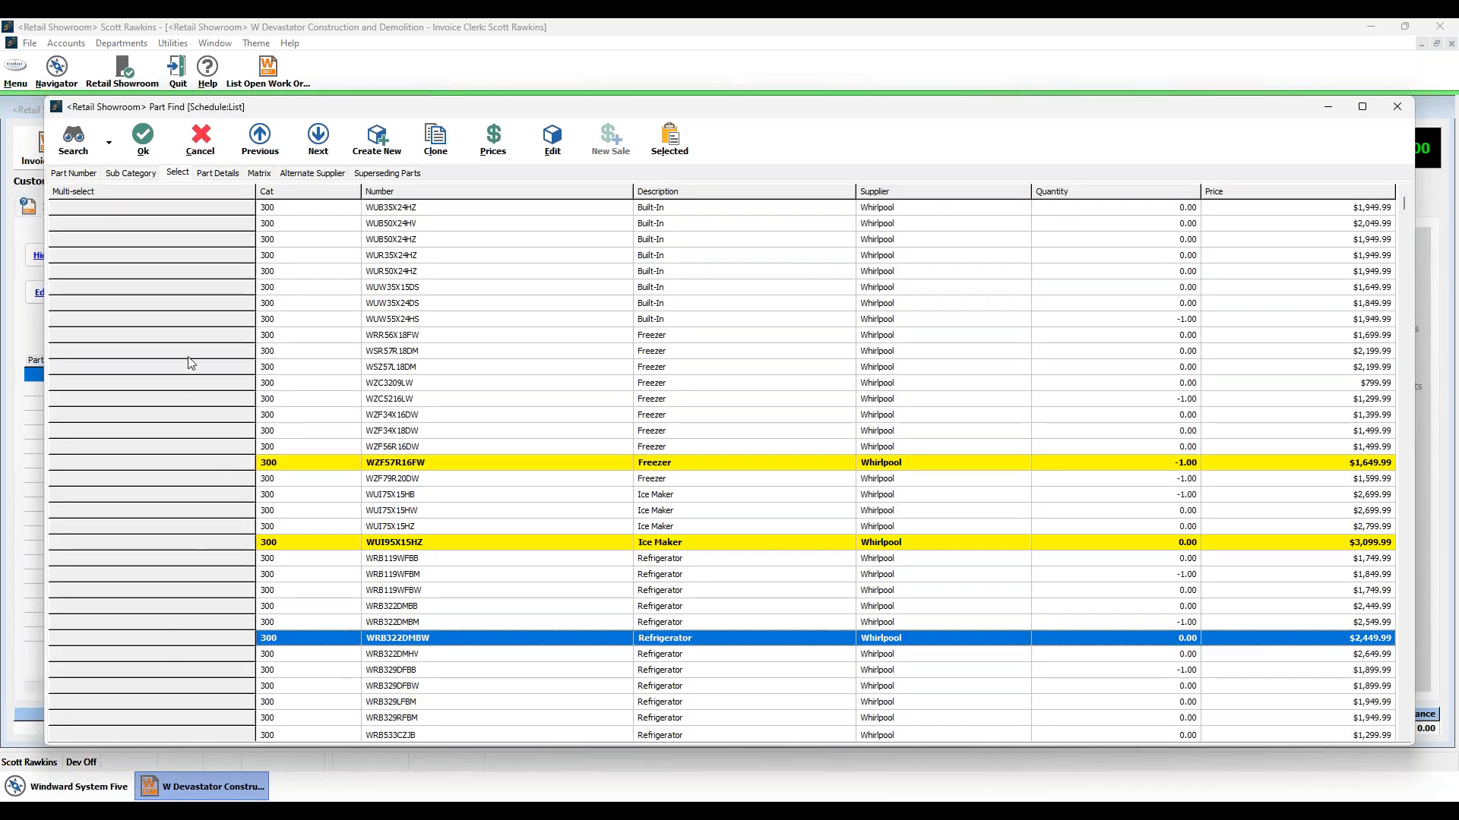
{"action": "left_click", "coordinate": [186, 351]}
{"action": "left_click", "coordinate": [144, 152]}
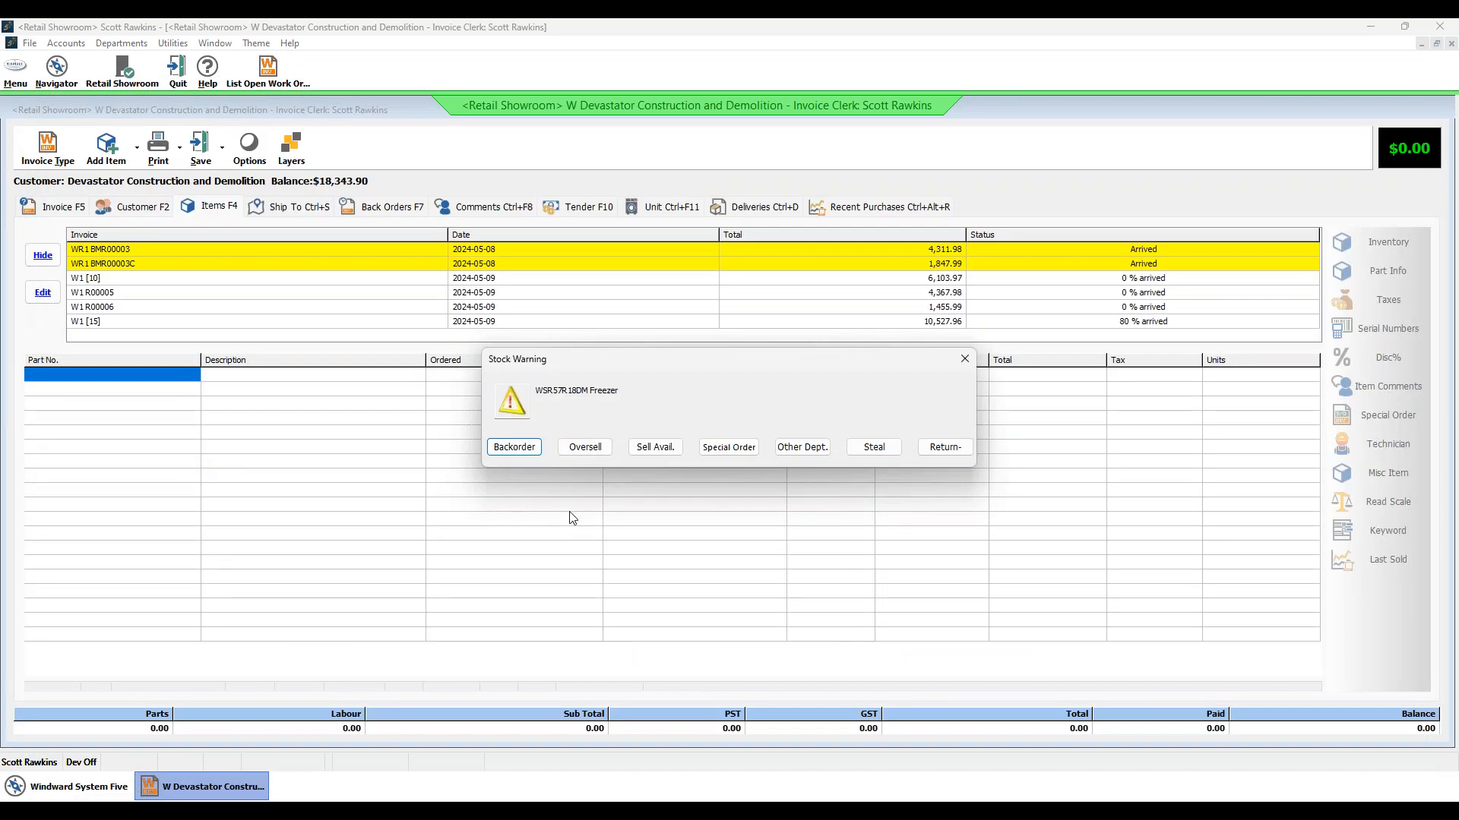
Step: Queue special orders for one WSR57R18DM freezer and one WRB322DMBW refrigerator
{"action": "left_click", "coordinate": [725, 447]}
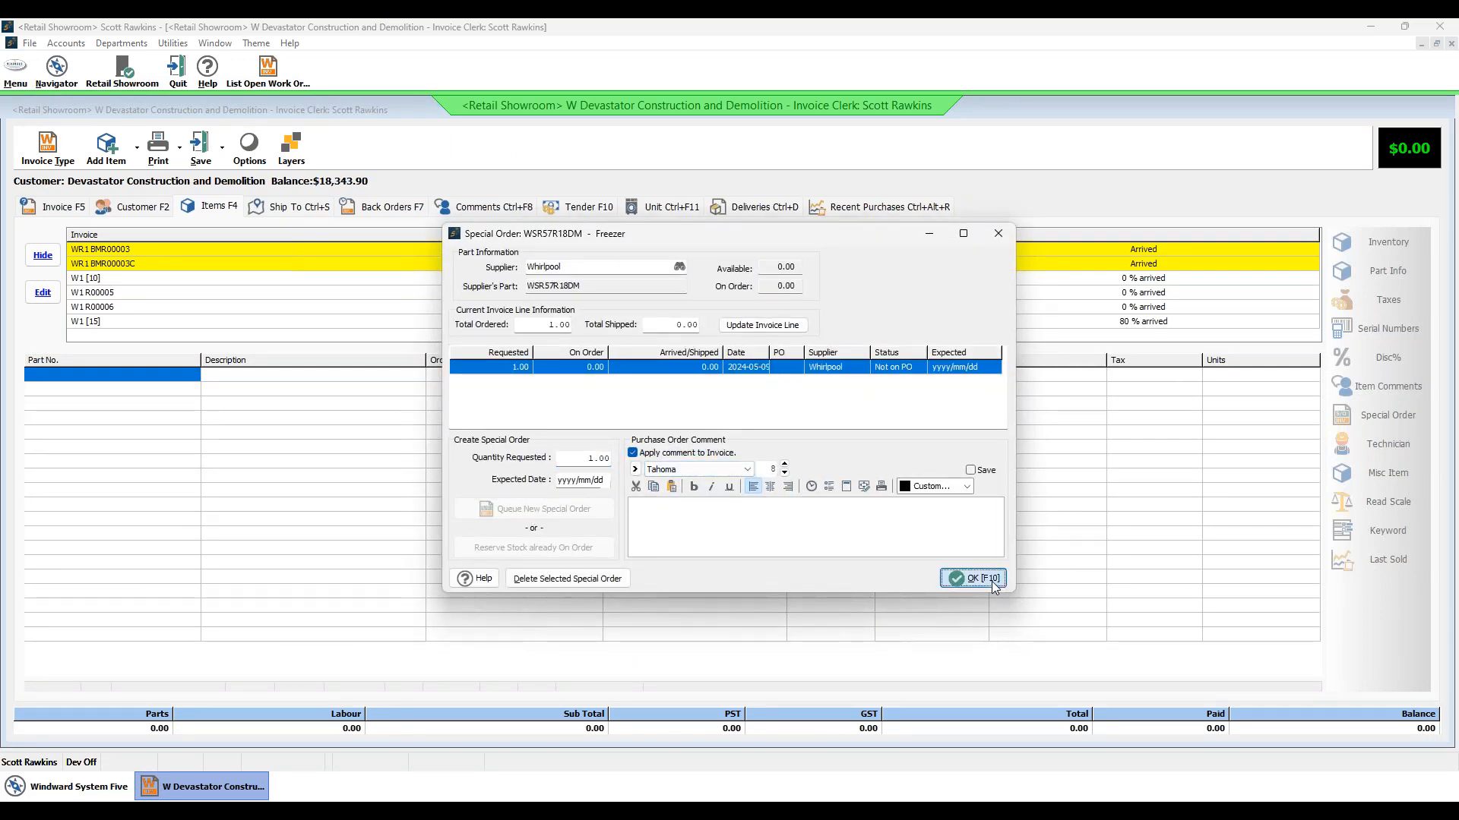
{"action": "left_click", "coordinate": [976, 579]}
{"action": "left_click", "coordinate": [728, 449]}
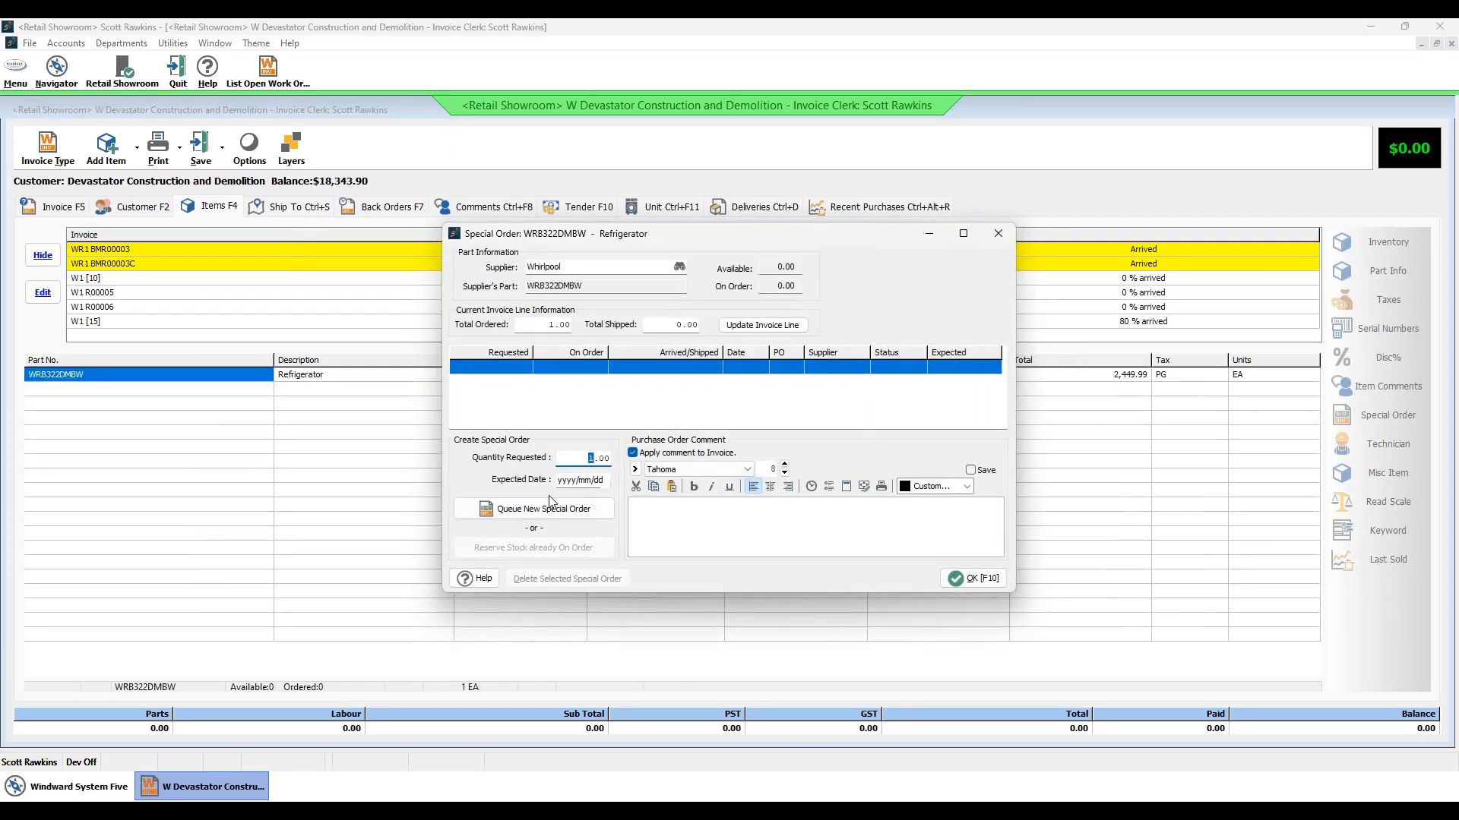
{"action": "left_click", "coordinate": [973, 579]}
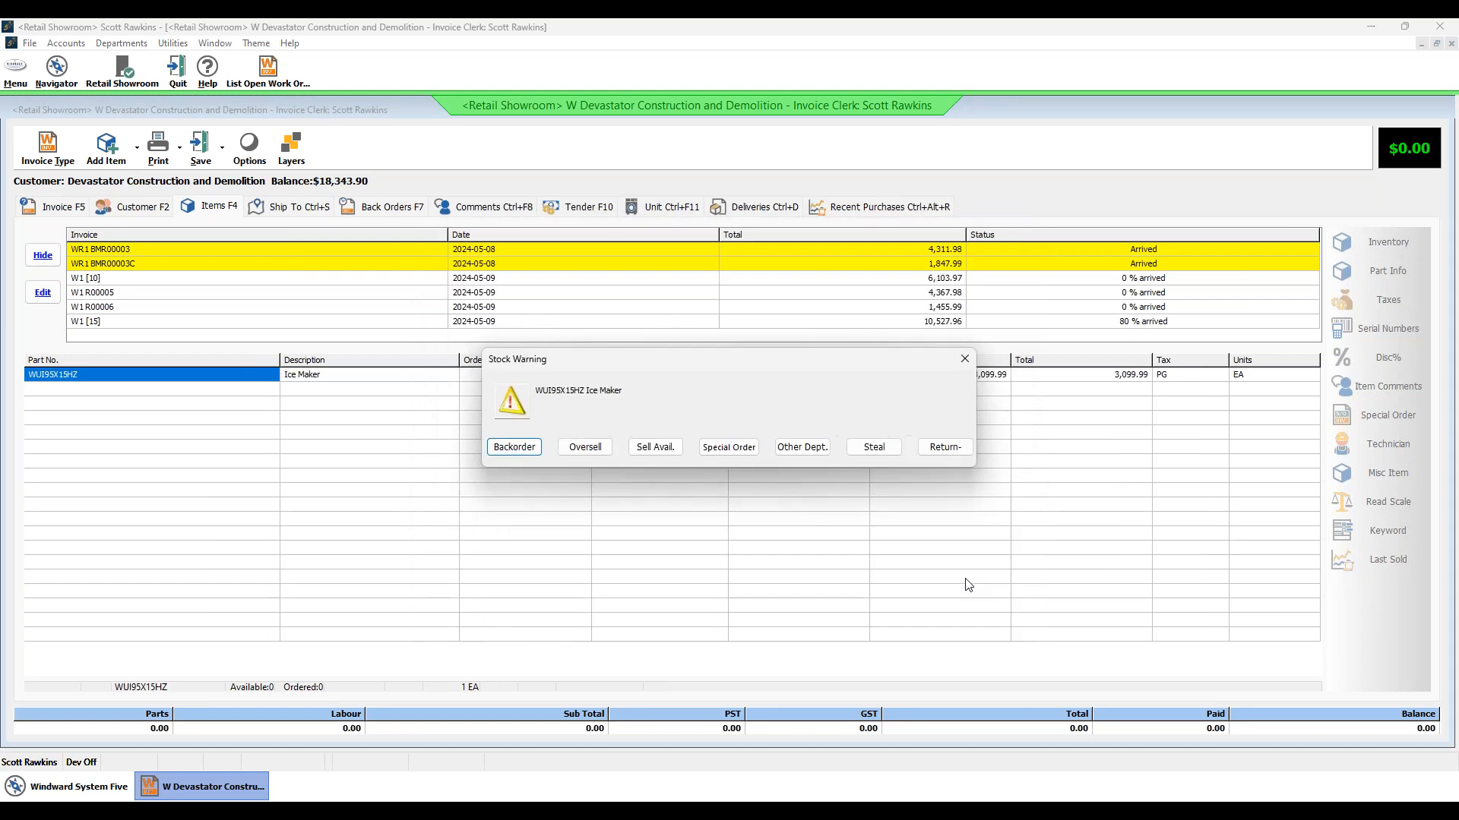
Step: Queue special orders for one WUI95X15HZ ice maker and one WZF57R16FW freezer
{"action": "left_click", "coordinate": [730, 448]}
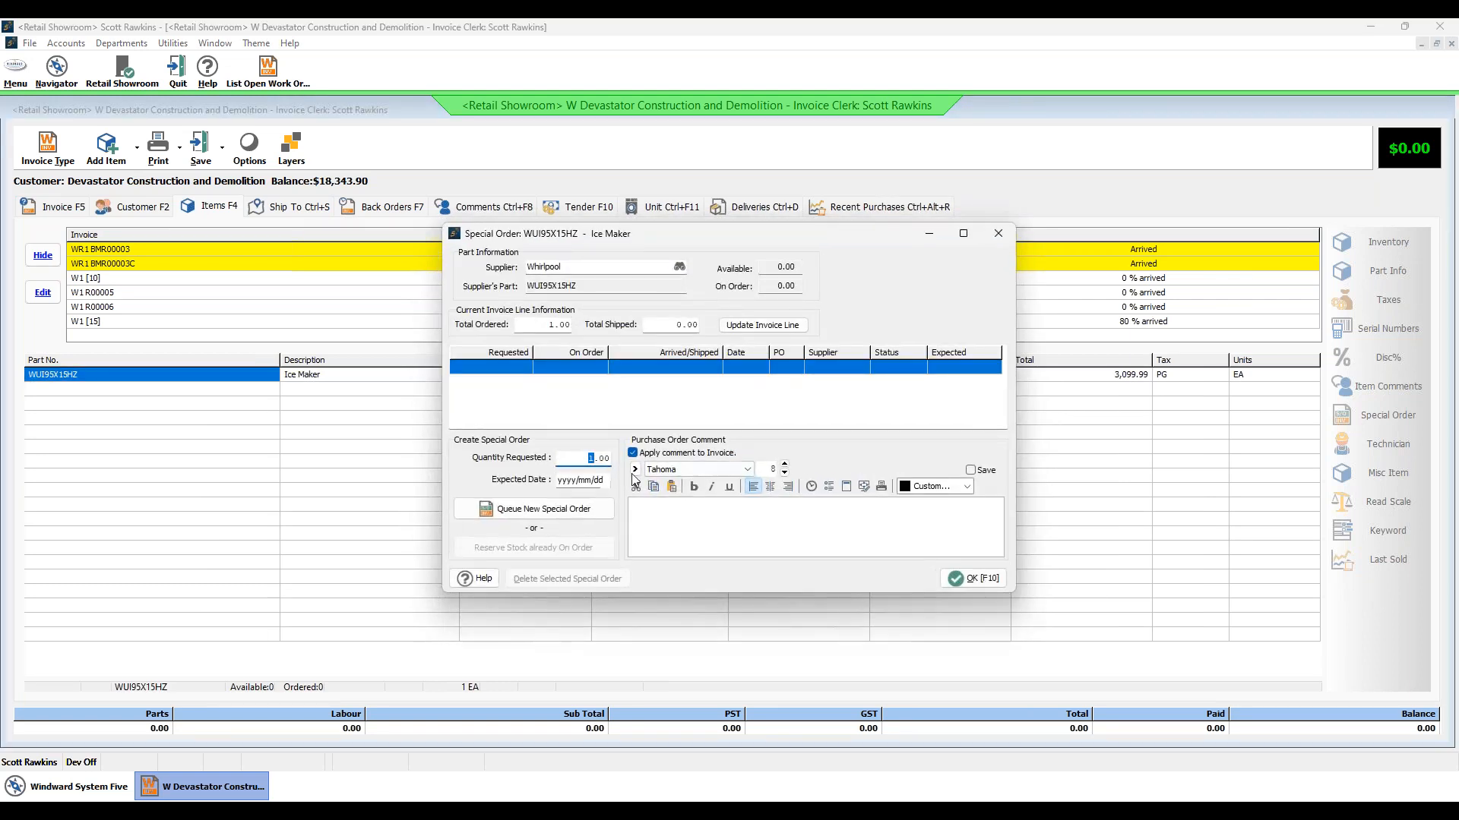
{"action": "left_click", "coordinate": [576, 511]}
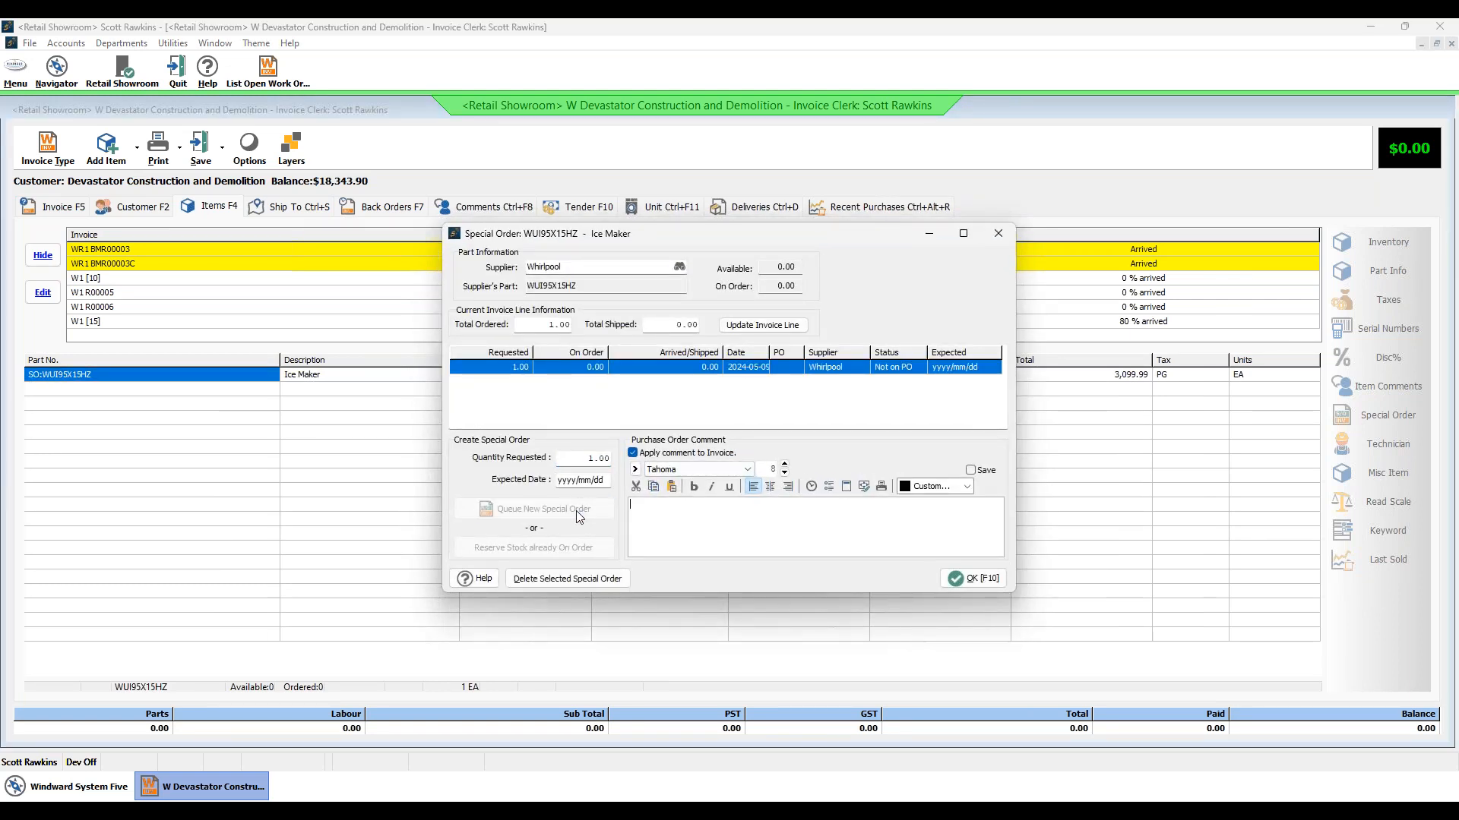
{"action": "left_click", "coordinate": [960, 580]}
{"action": "left_click", "coordinate": [729, 447]}
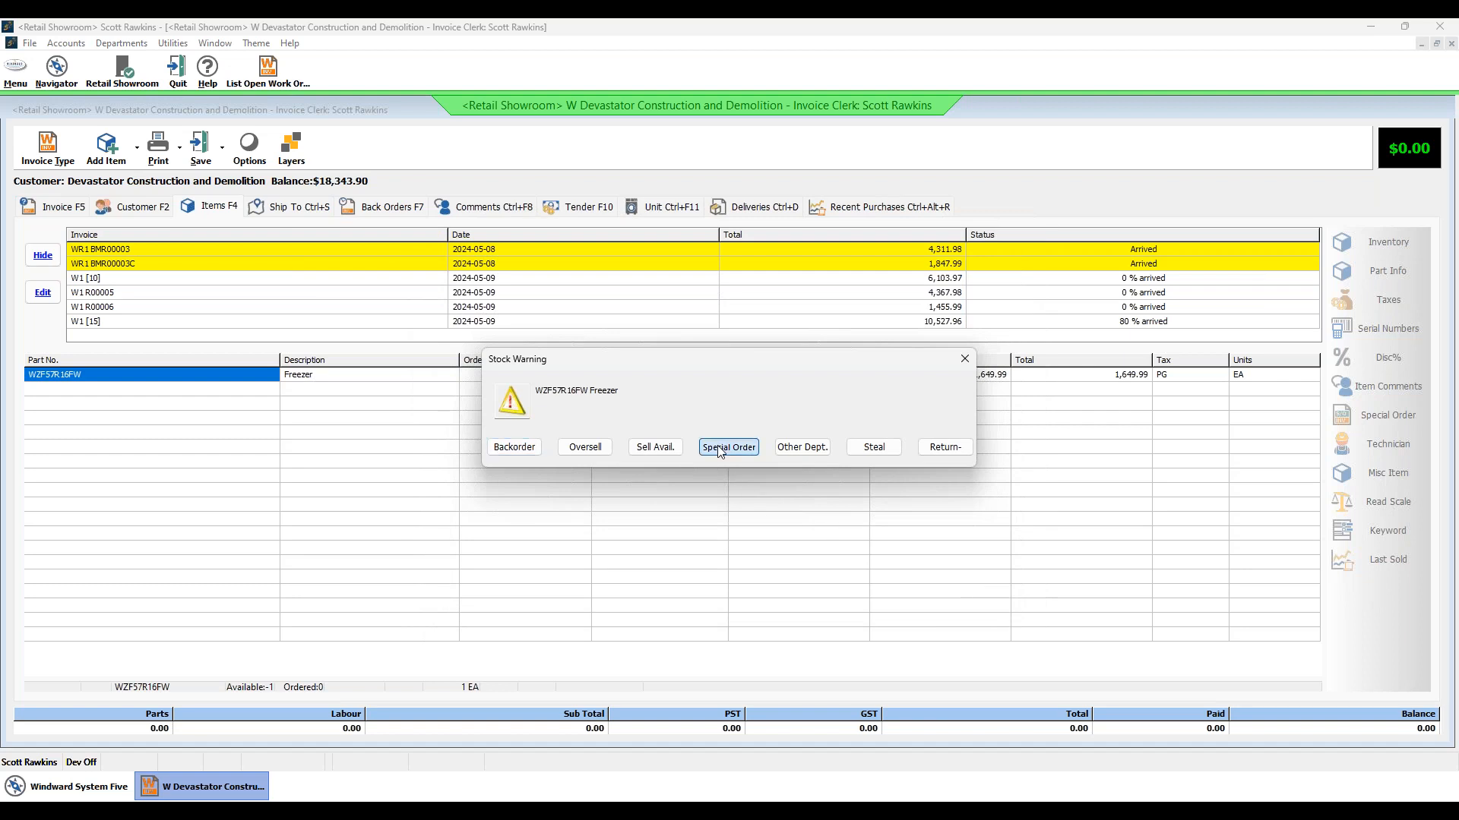
{"action": "left_click", "coordinate": [562, 515]}
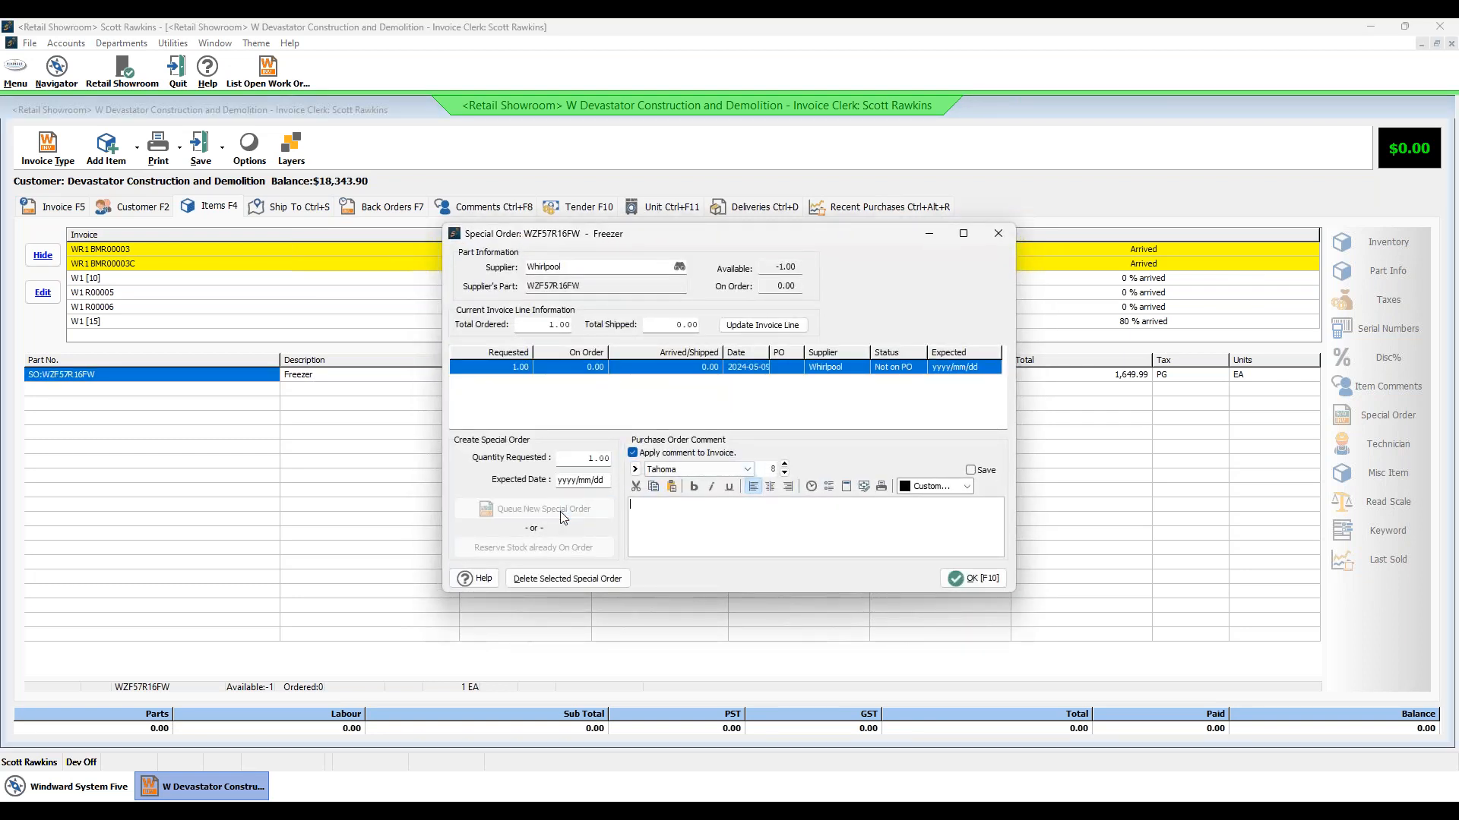
{"action": "left_click", "coordinate": [968, 580]}
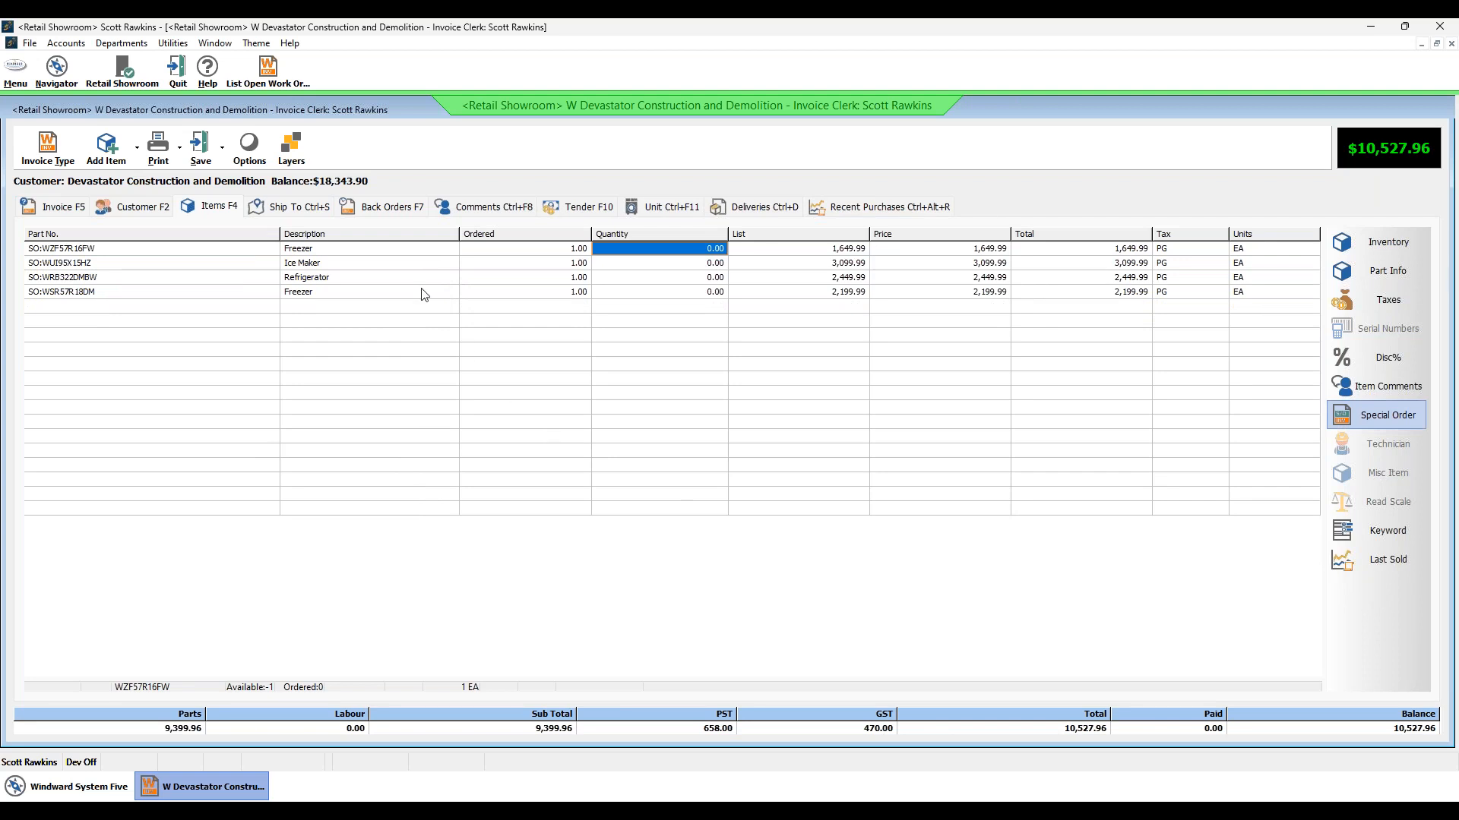
Step: Create the Whirlpool purchase order for all special orders on the invoice and send it without printing
{"action": "left_click", "coordinate": [240, 143]}
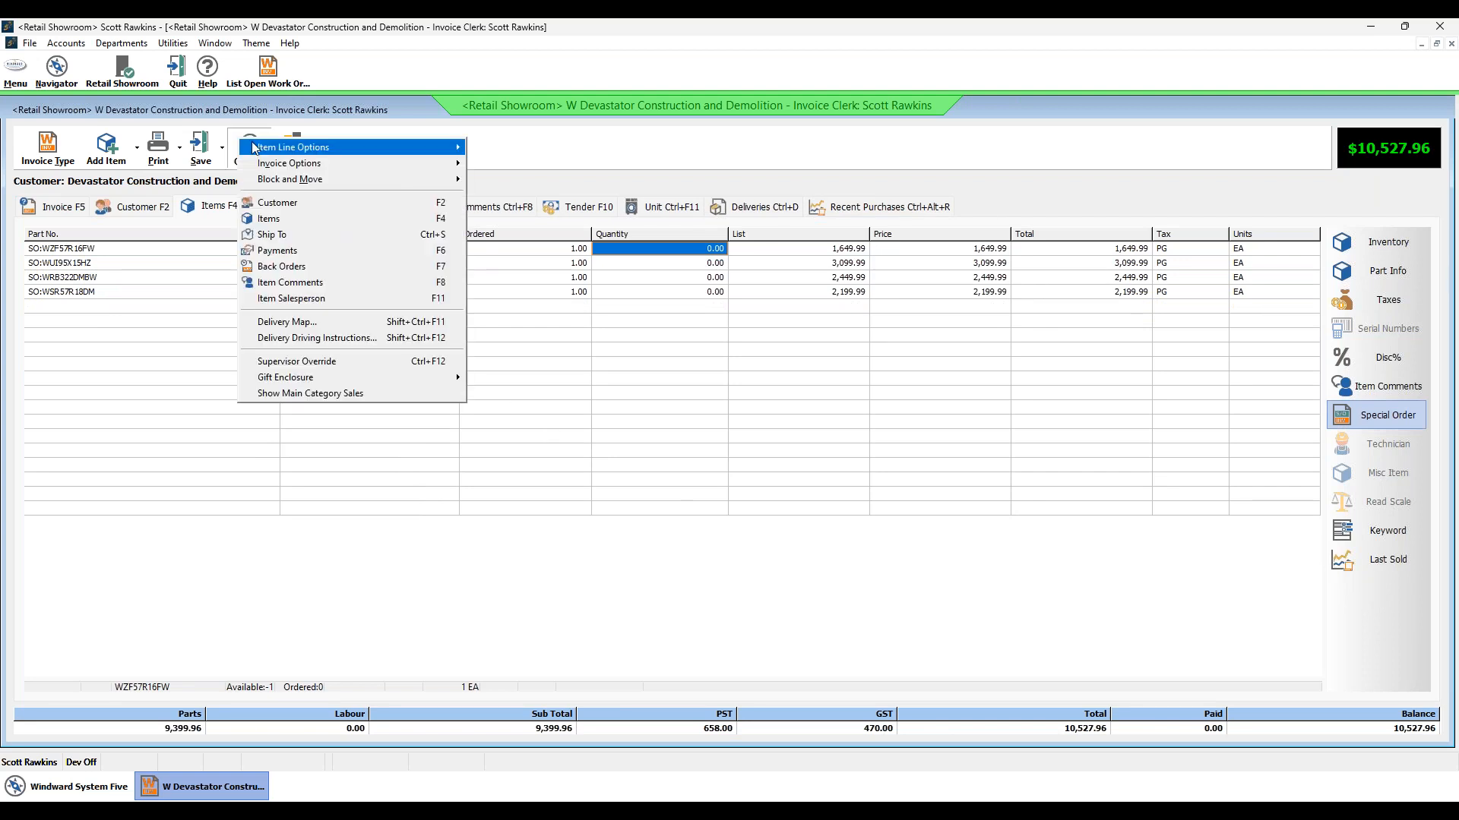
{"action": "mouse_move", "coordinate": [274, 162]}
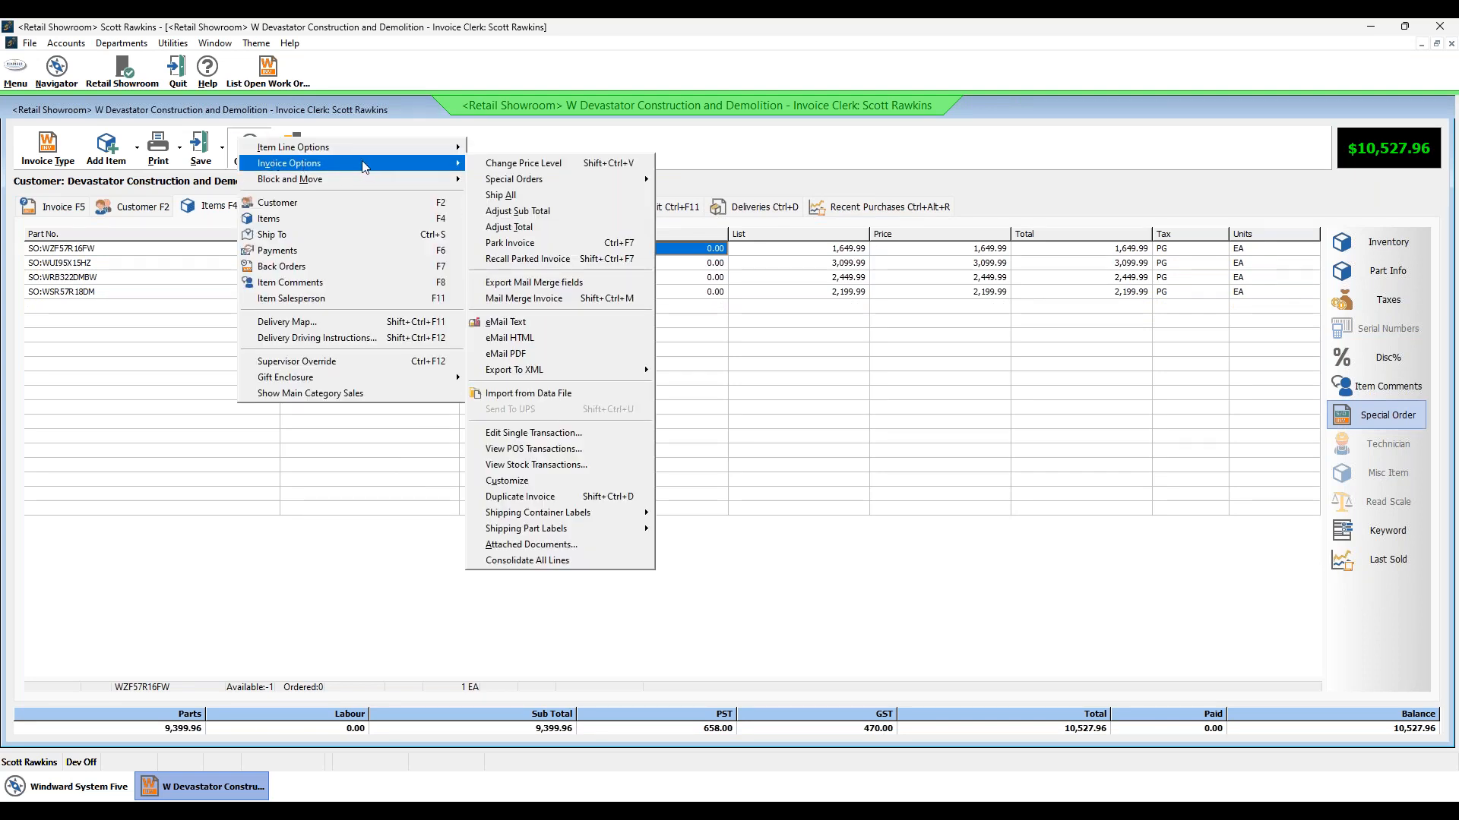
{"action": "mouse_move", "coordinate": [522, 180]}
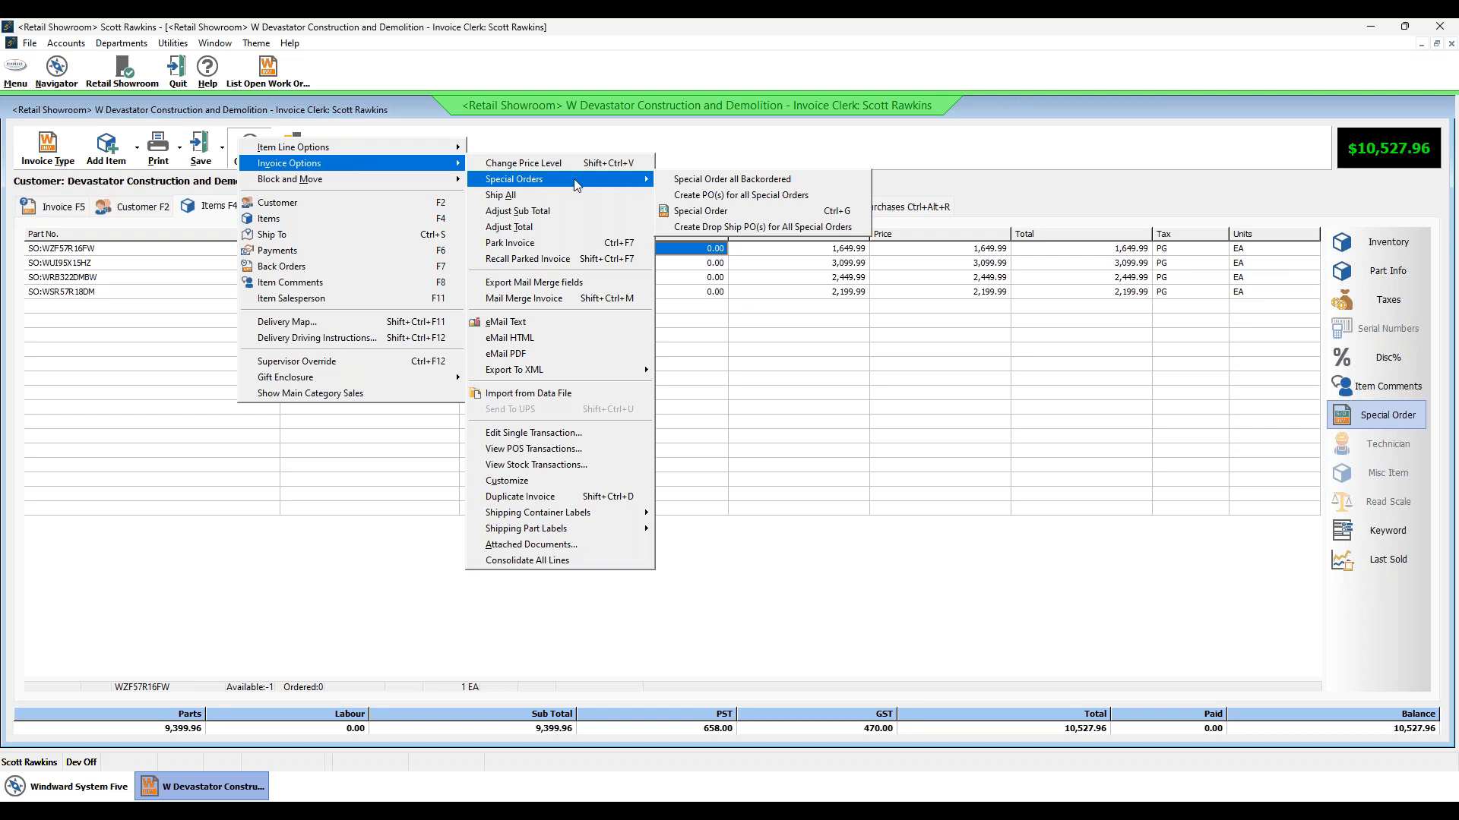
{"action": "left_click", "coordinate": [734, 201]}
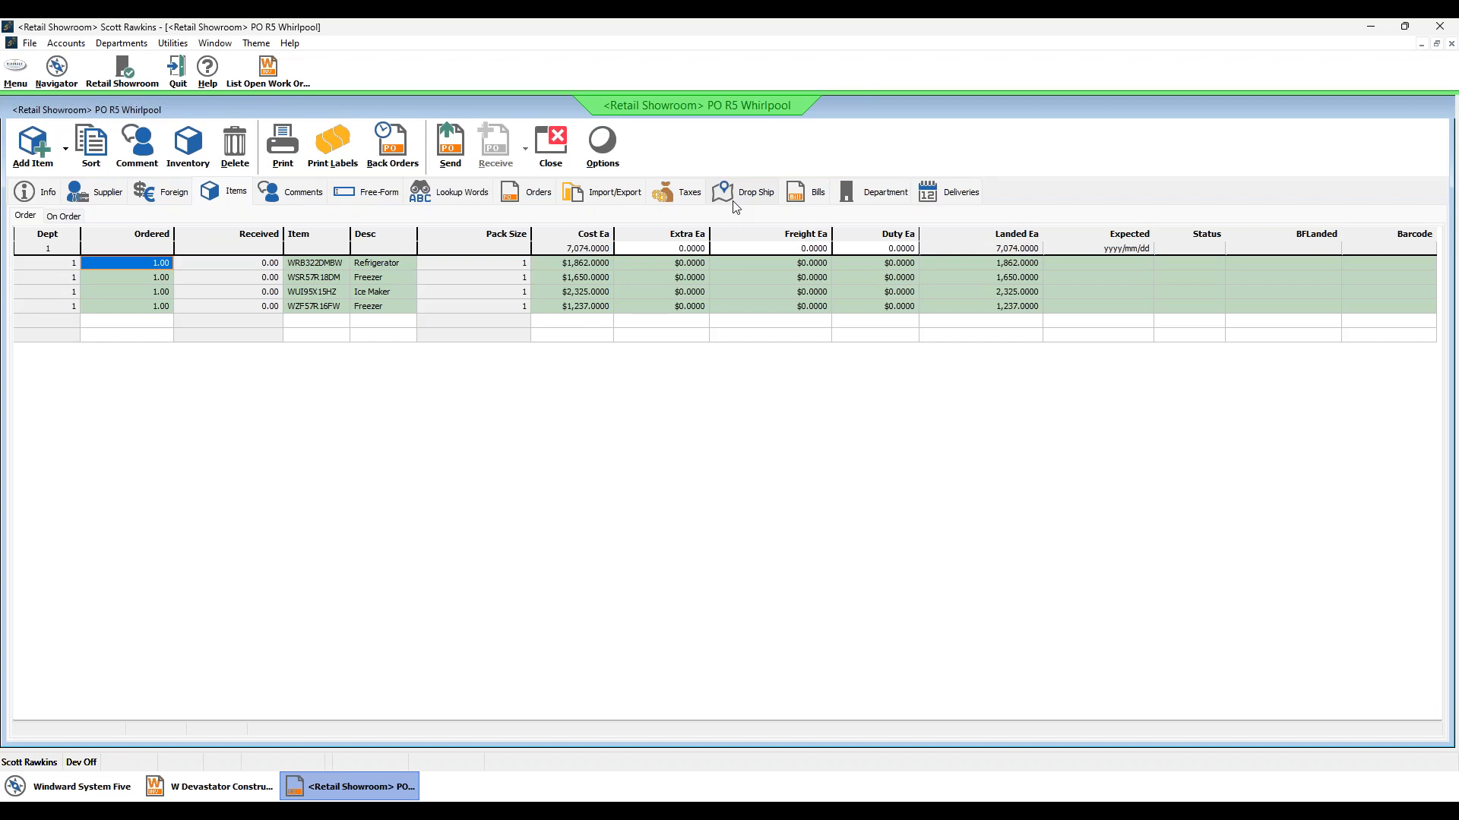
{"action": "left_click", "coordinate": [451, 152]}
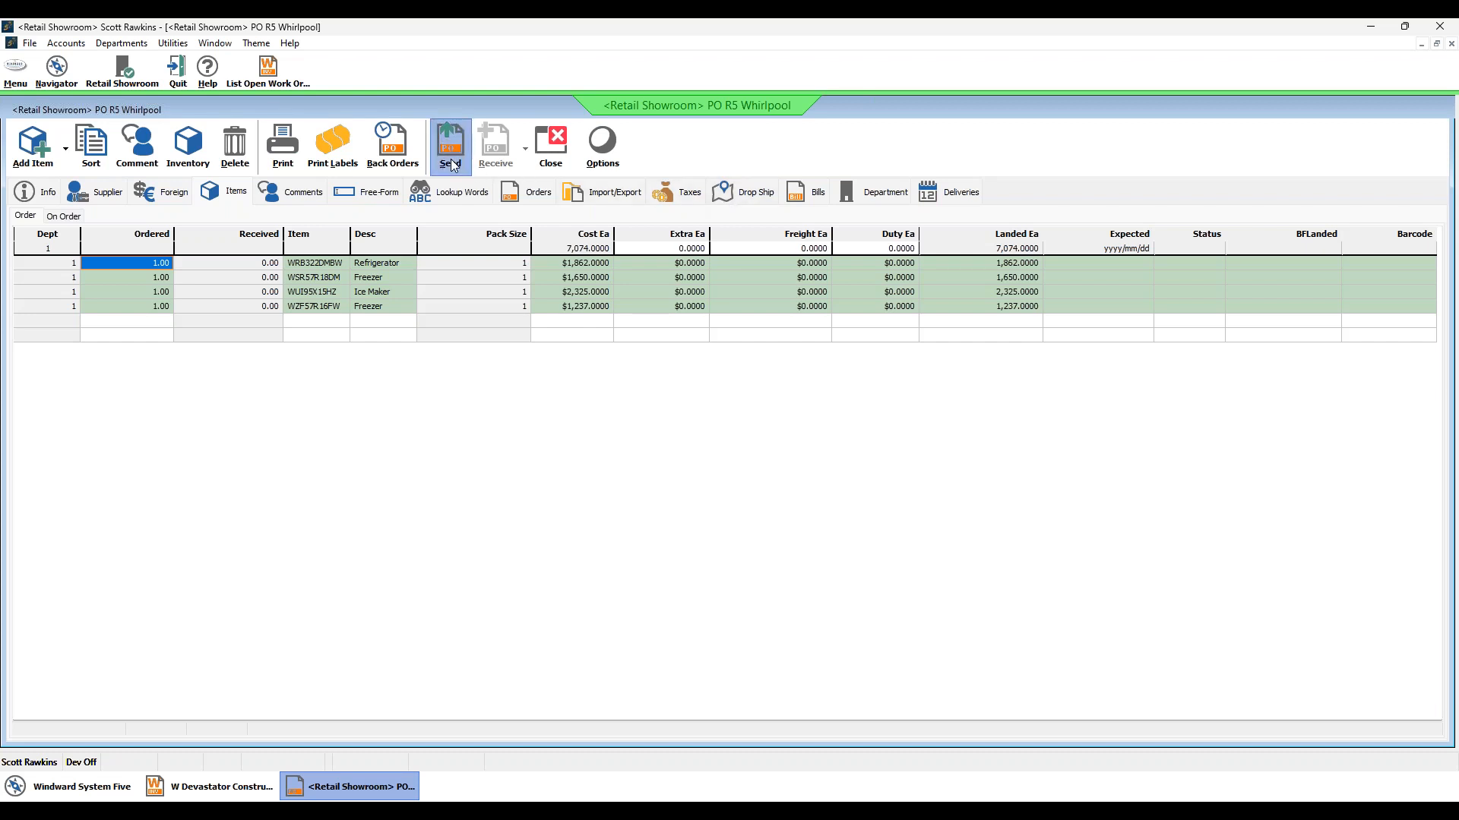
{"action": "left_click", "coordinate": [785, 482]}
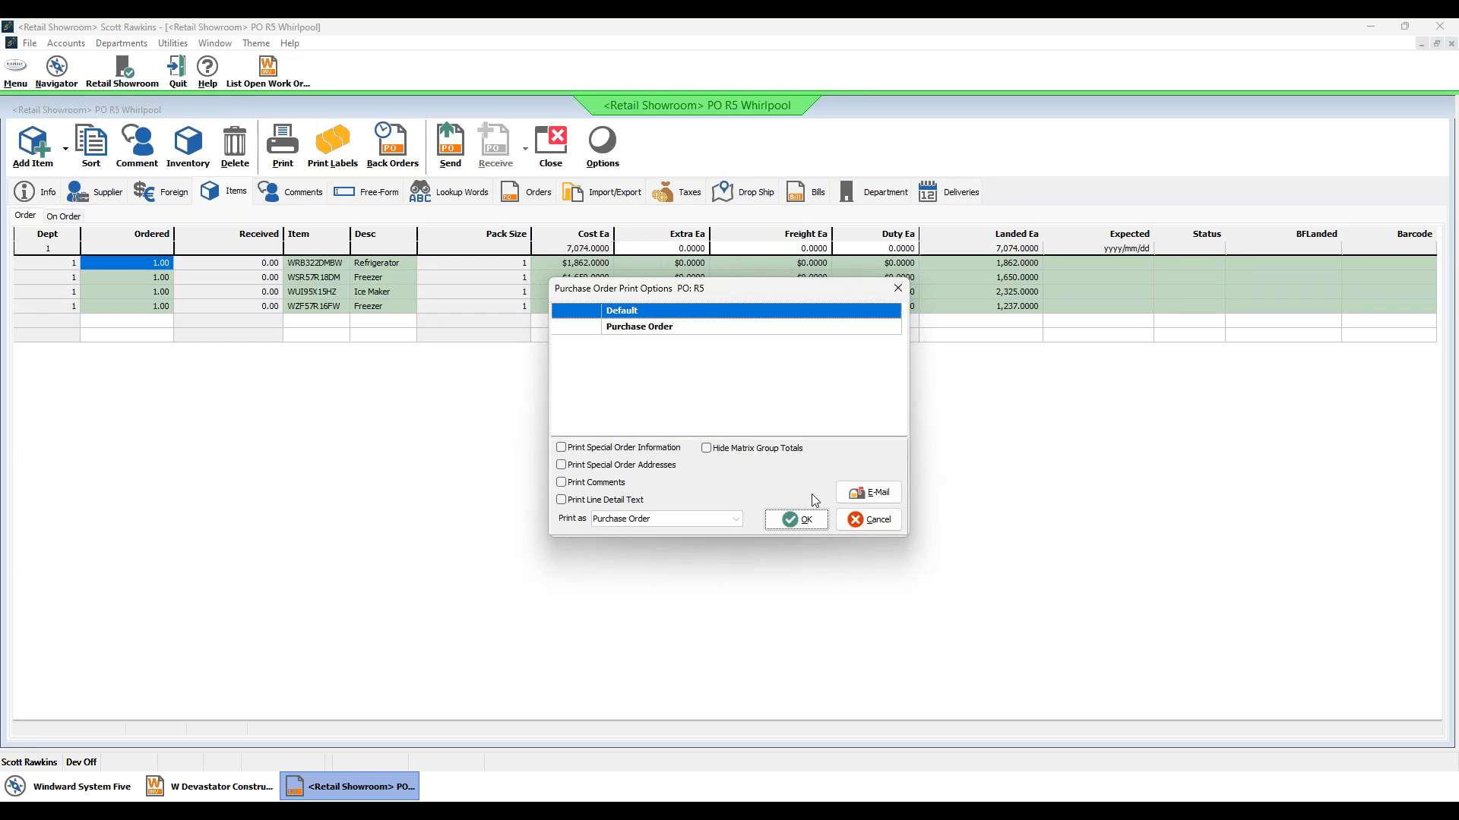
{"action": "left_click", "coordinate": [868, 519]}
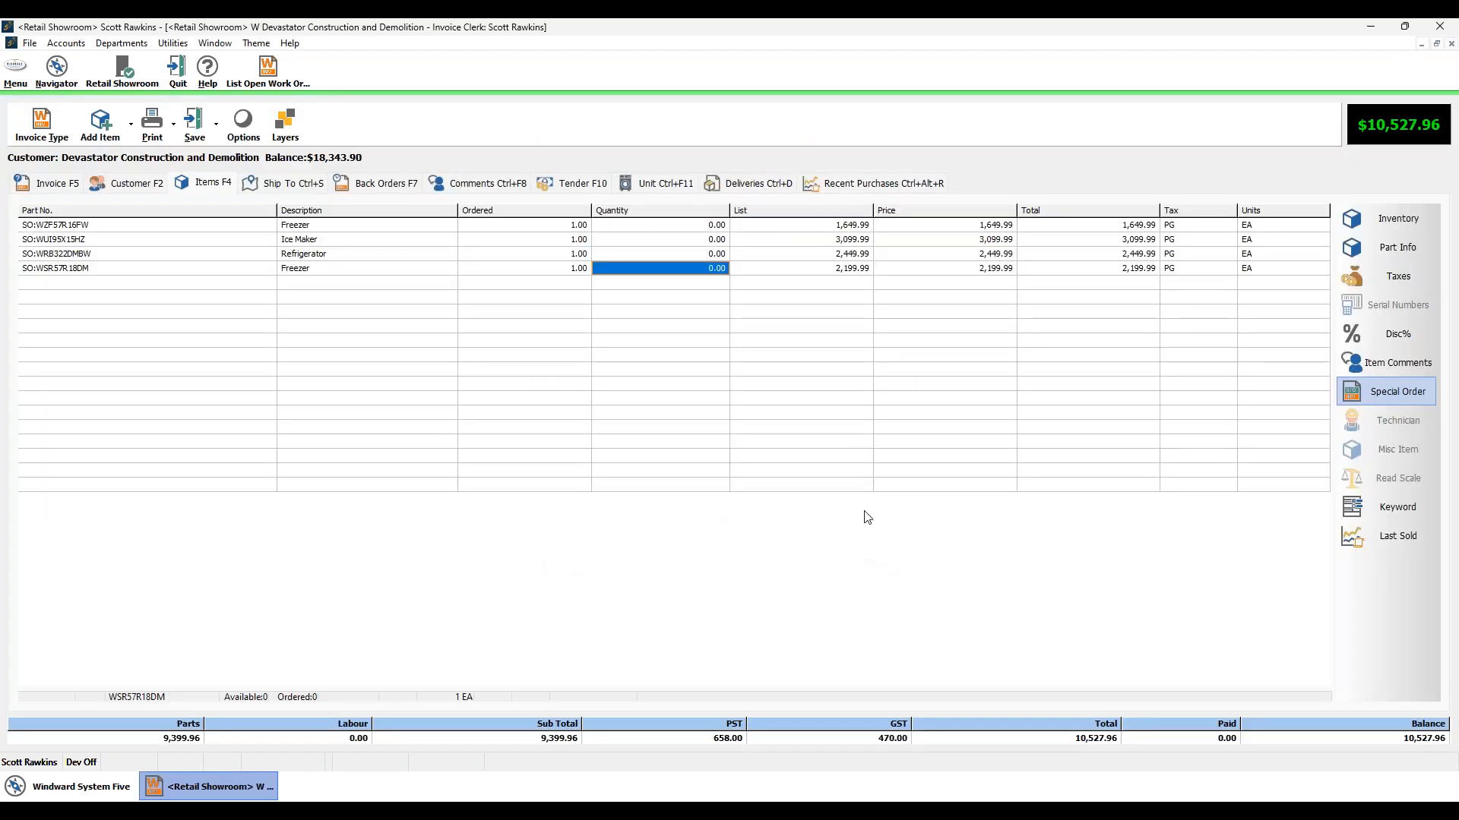
Step: Save and exit the work order without printing, overriding the credit limit
{"action": "left_click", "coordinate": [215, 124]}
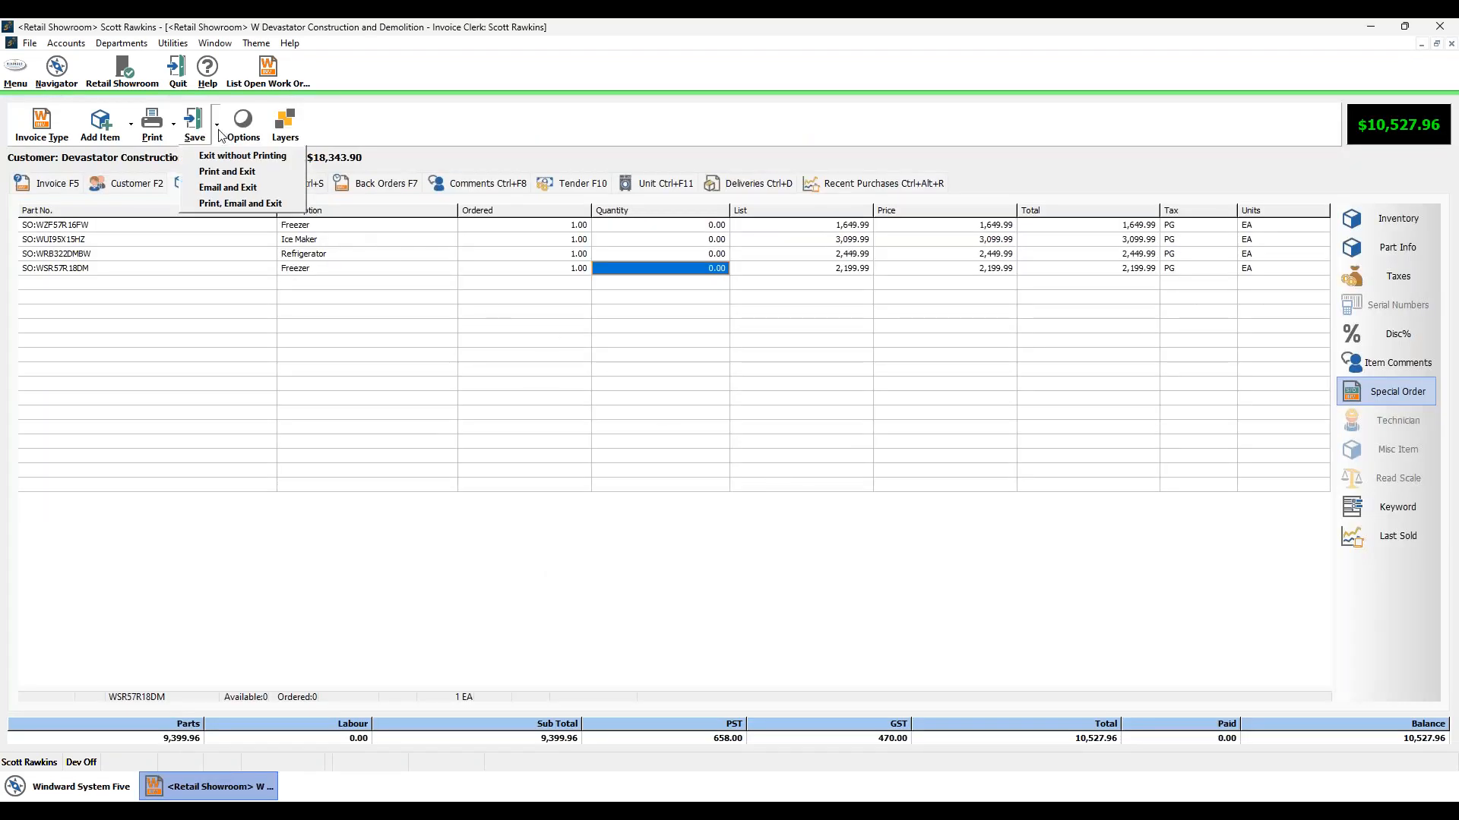
{"action": "left_click", "coordinate": [220, 158]}
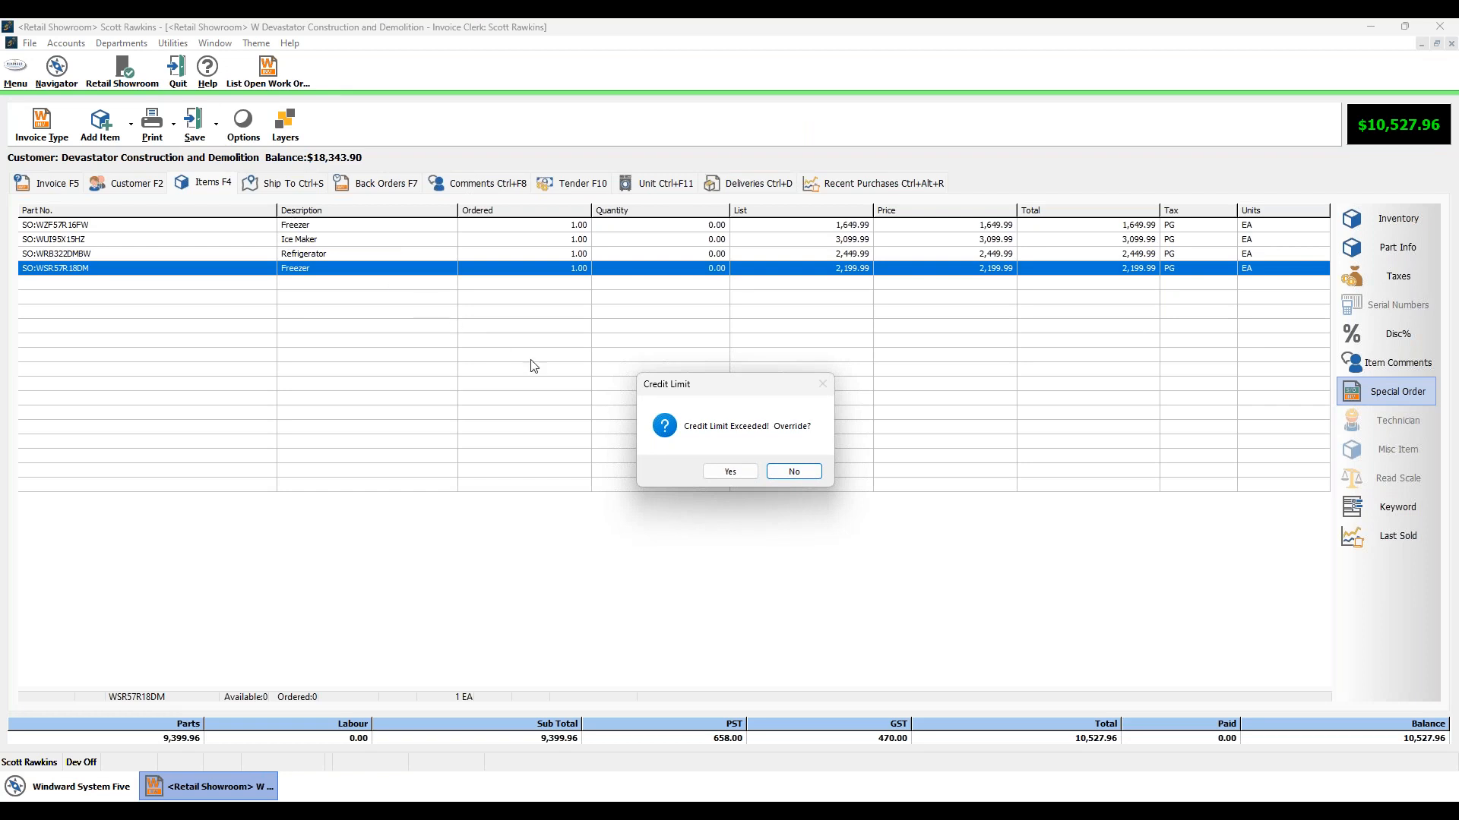
{"action": "left_click", "coordinate": [730, 473]}
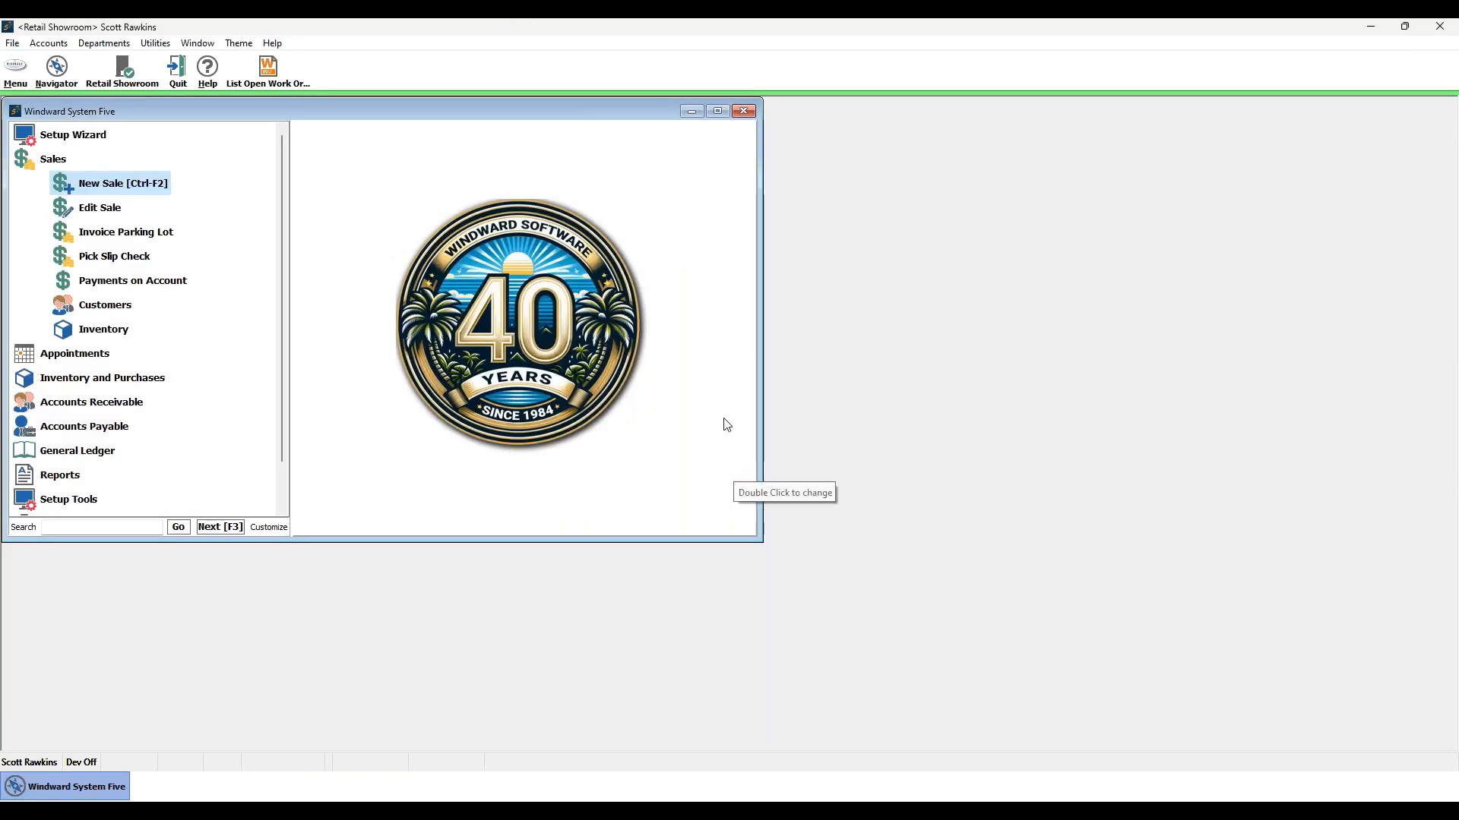
Step: List the recent purchase orders for editing and receiving, and open the newest Whirlpool order
{"action": "left_click", "coordinate": [717, 111]}
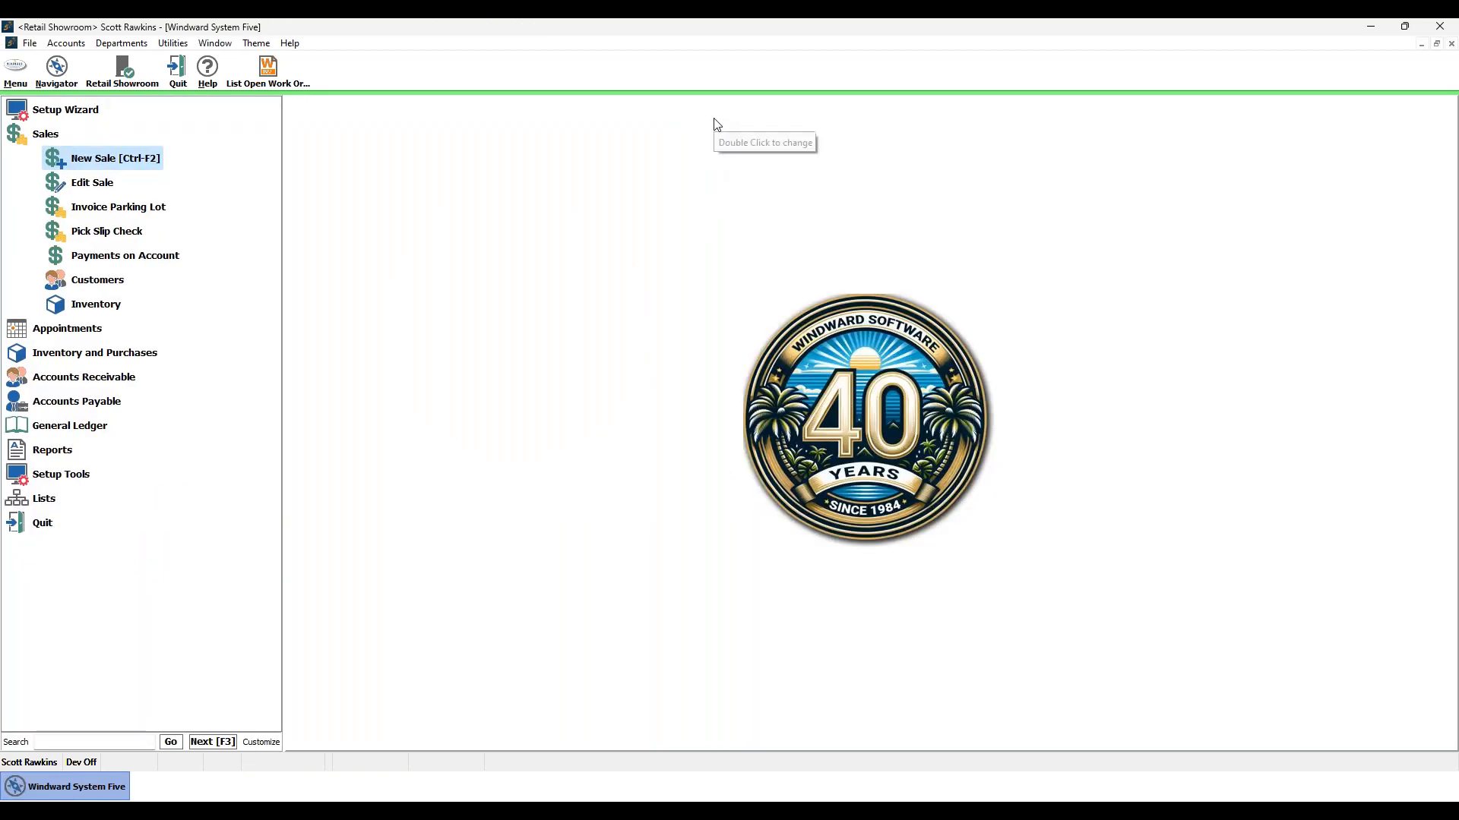
{"action": "left_click", "coordinate": [68, 137]}
{"action": "left_click", "coordinate": [53, 186]}
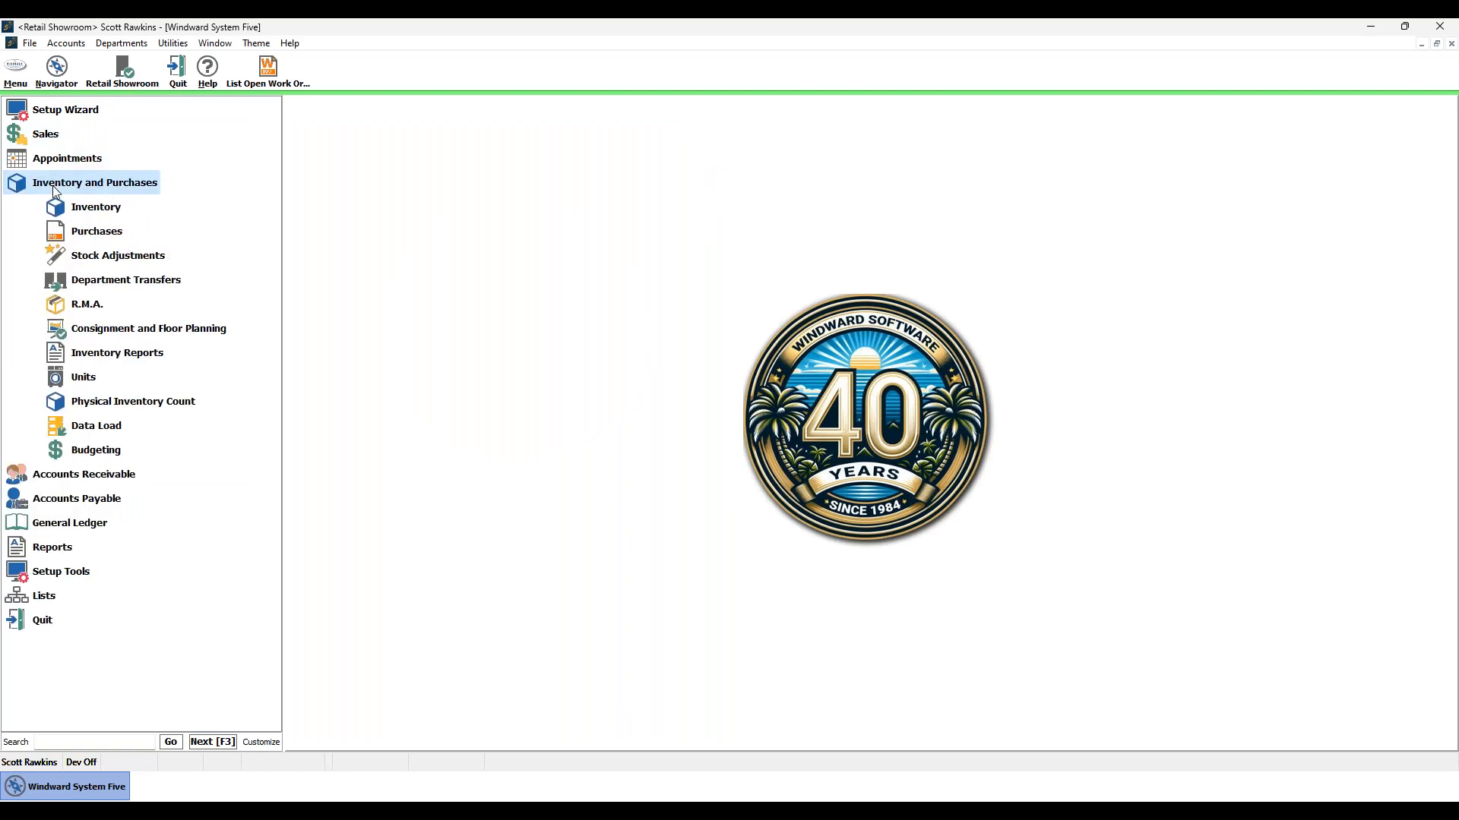
{"action": "left_click", "coordinate": [80, 238]}
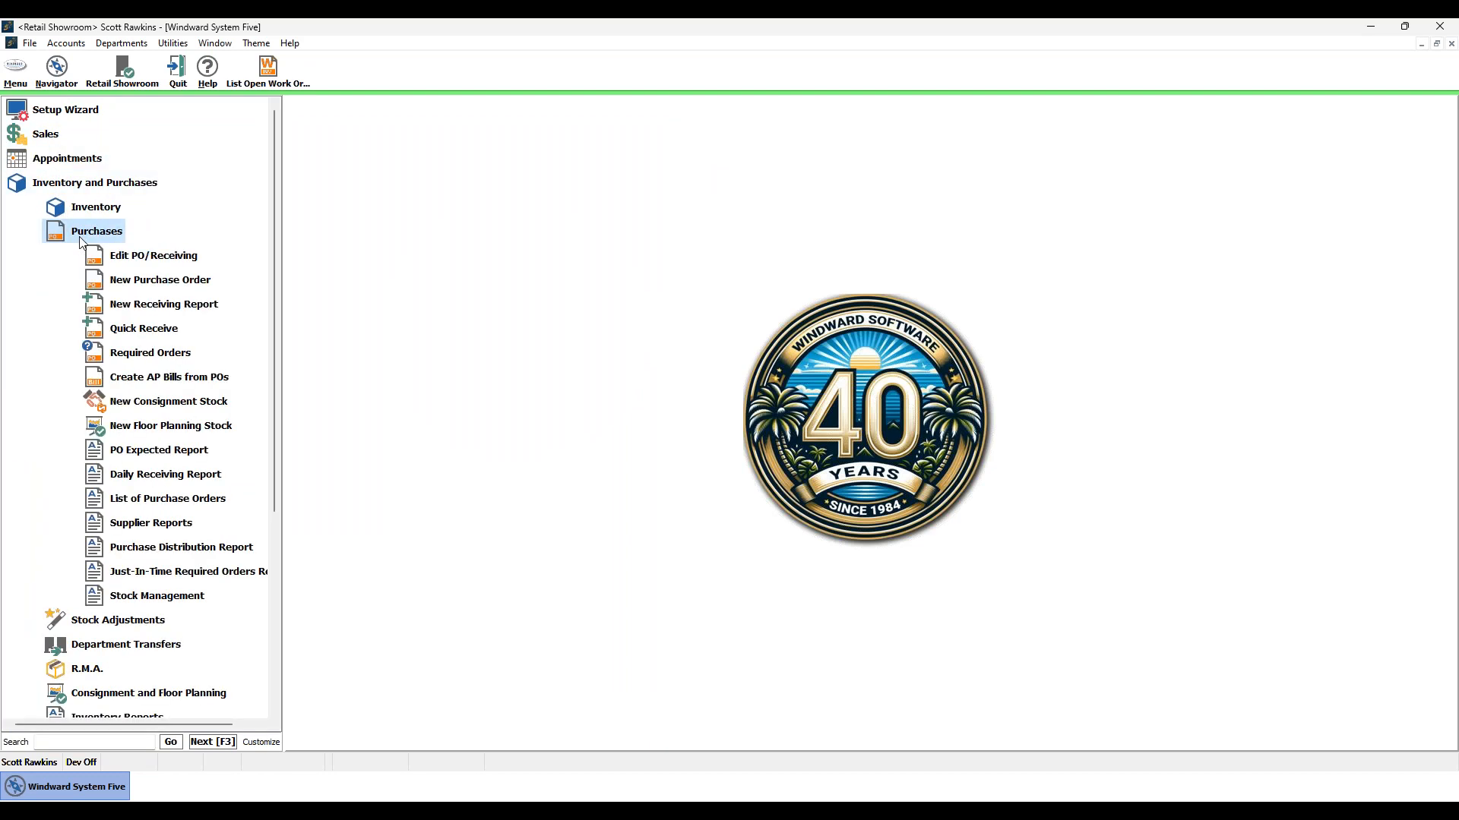
{"action": "left_click", "coordinate": [131, 257]}
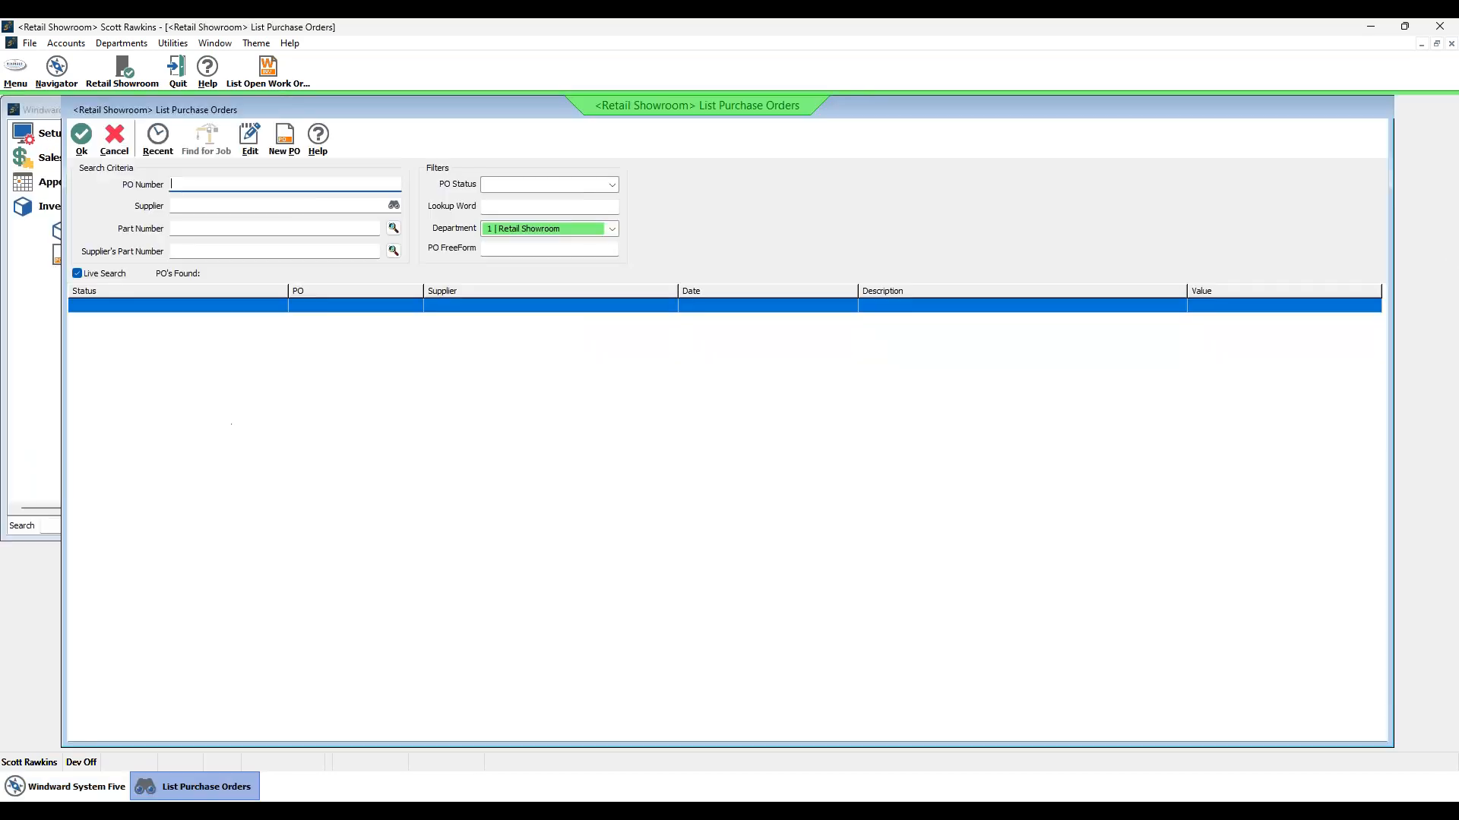
{"action": "left_click", "coordinate": [158, 143]}
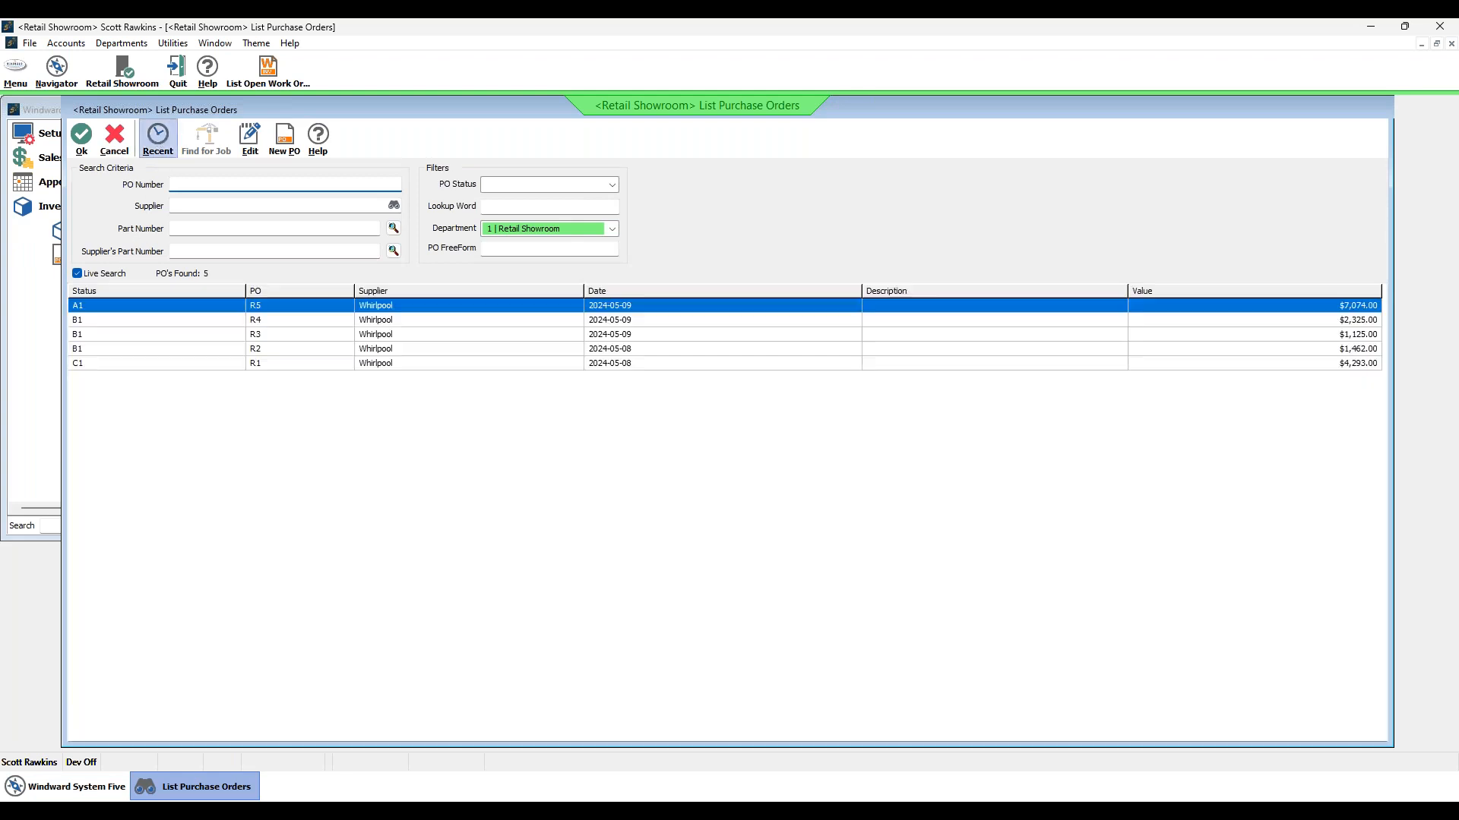
{"action": "left_click", "coordinate": [396, 308]}
{"action": "double_click", "coordinate": [395, 308]}
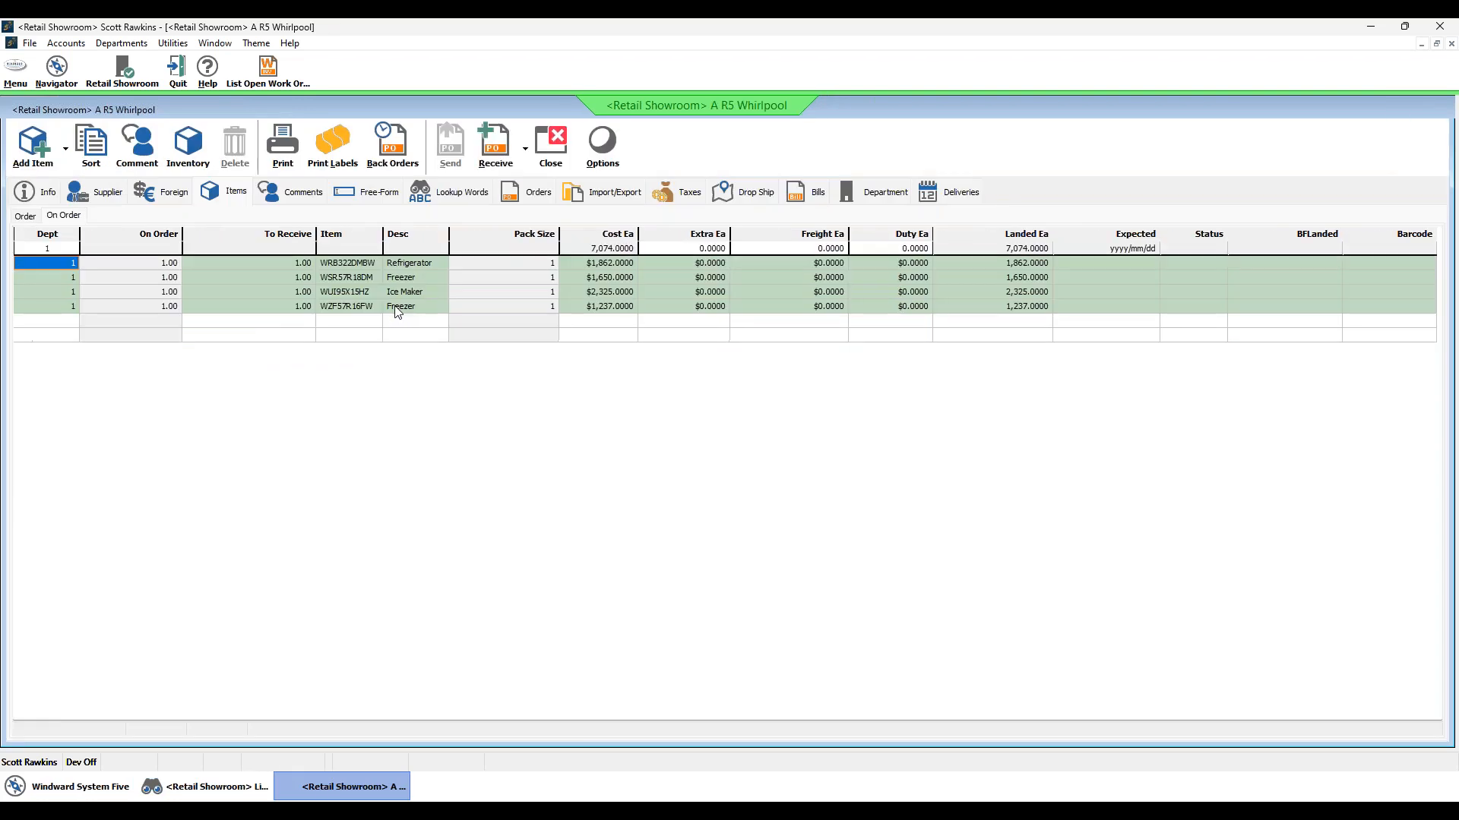
Step: Set the quantity to receive to 0 for the WSR57R18DM freezer and the WRB322DMBW refrigerator
{"action": "left_click", "coordinate": [268, 277]}
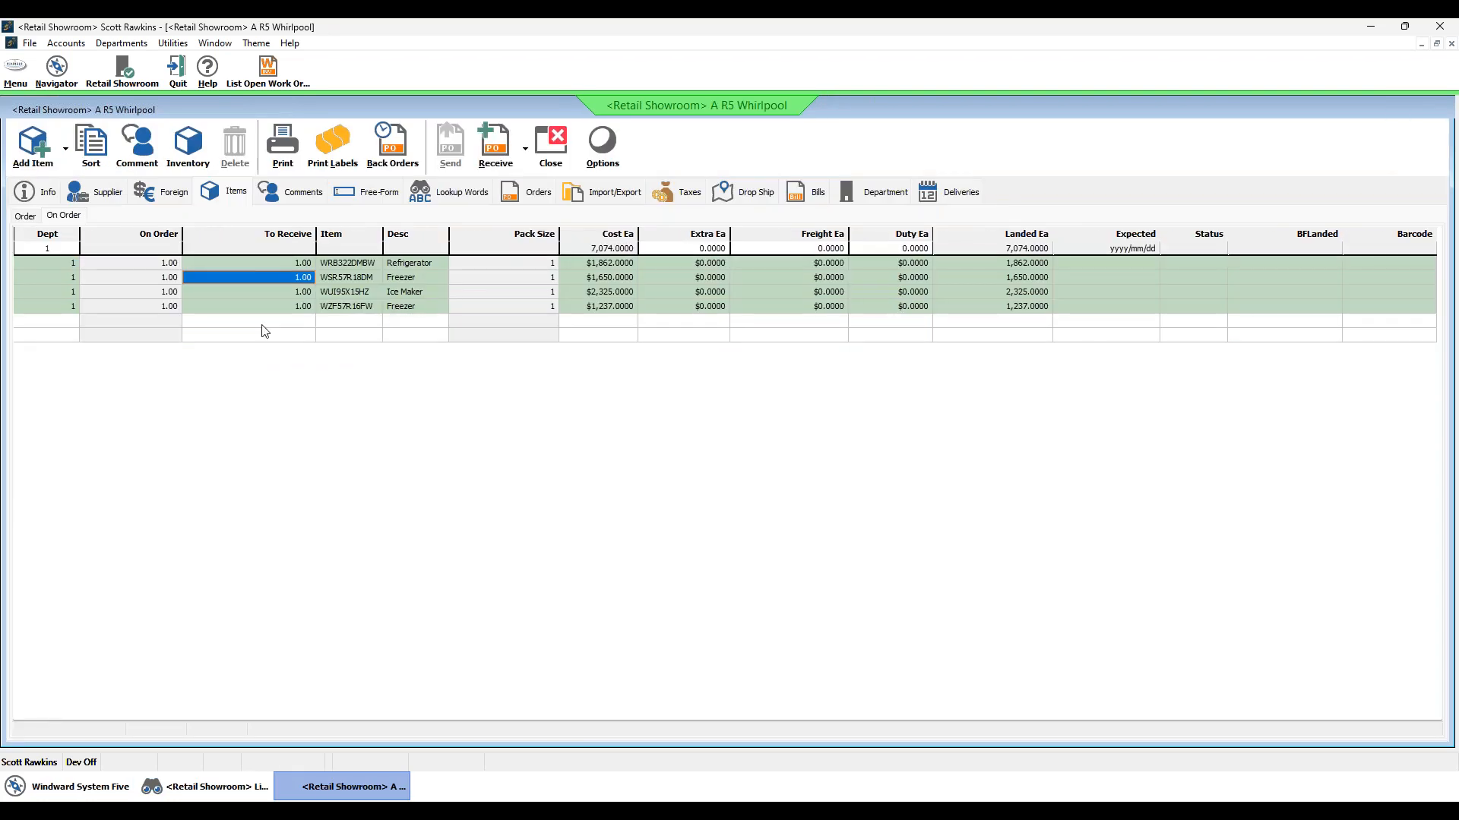
{"action": "type", "text": "0"}
{"action": "left_click", "coordinate": [263, 264]}
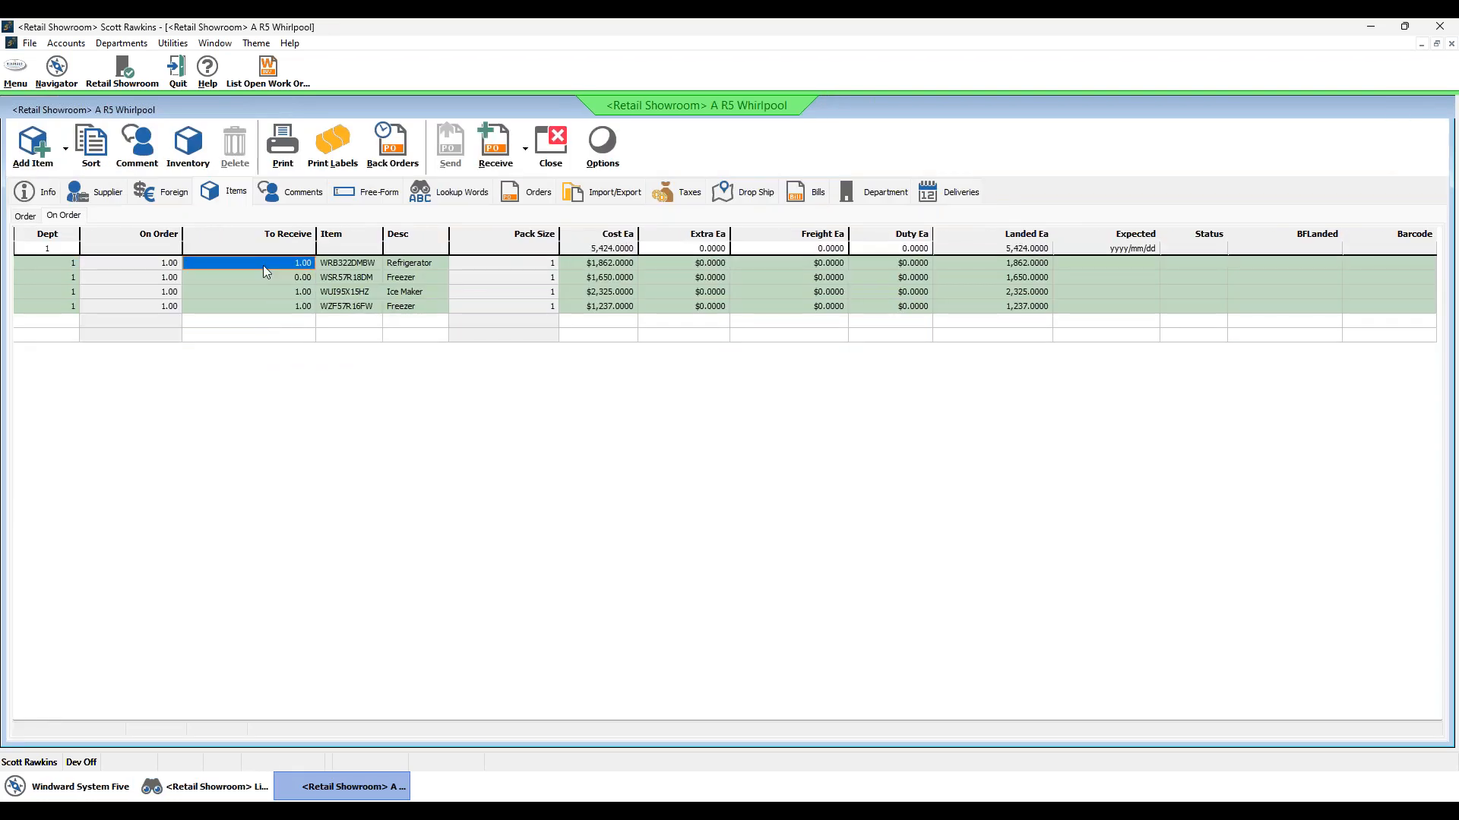
{"action": "type", "text": "0"}
{"action": "left_click", "coordinate": [288, 306]}
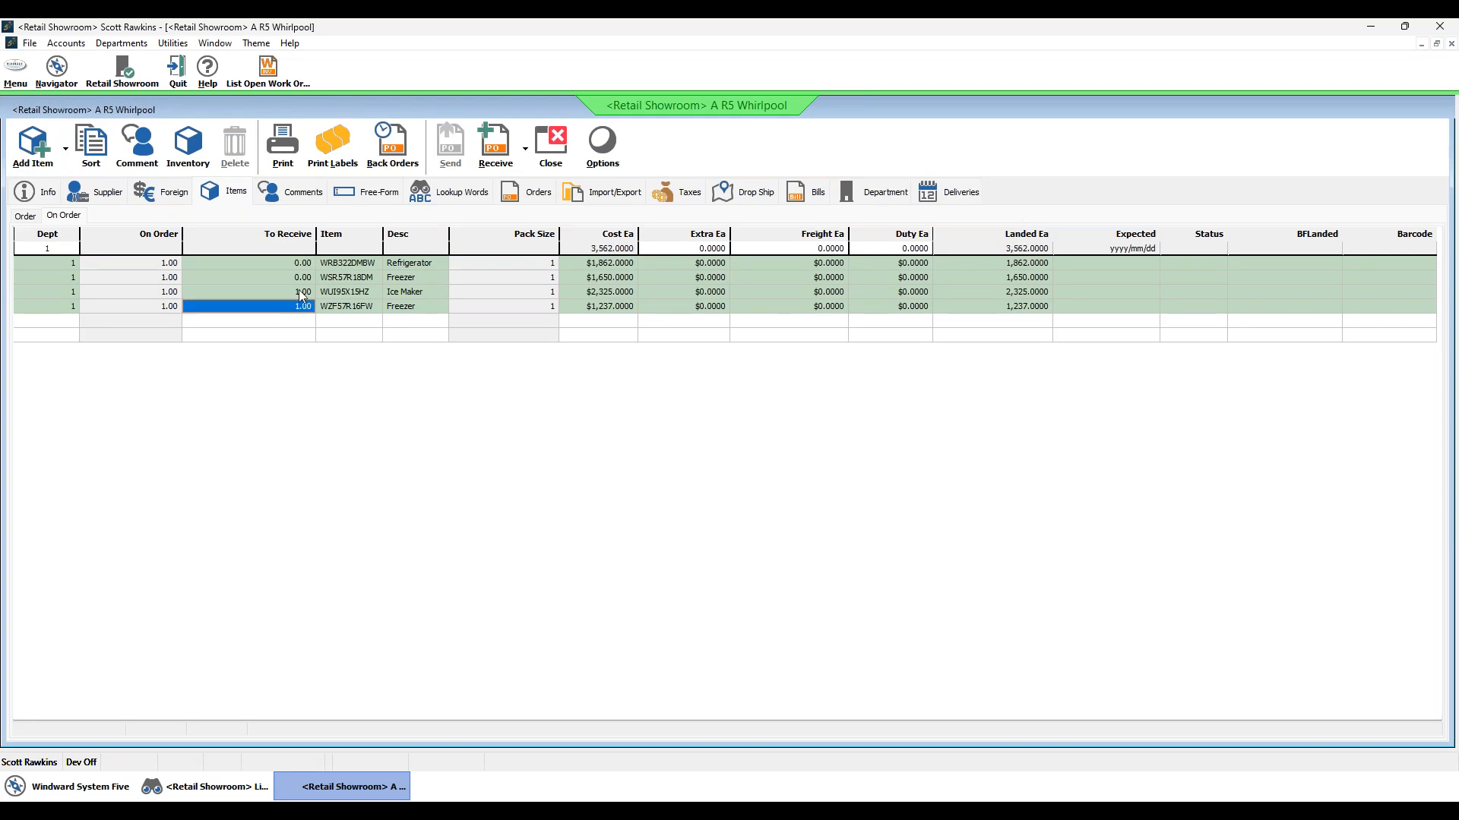
Step: Receive the ice maker and WZF57R16FW freezer into inventory without printing, and close the purchase order list
{"action": "left_click", "coordinate": [495, 137]}
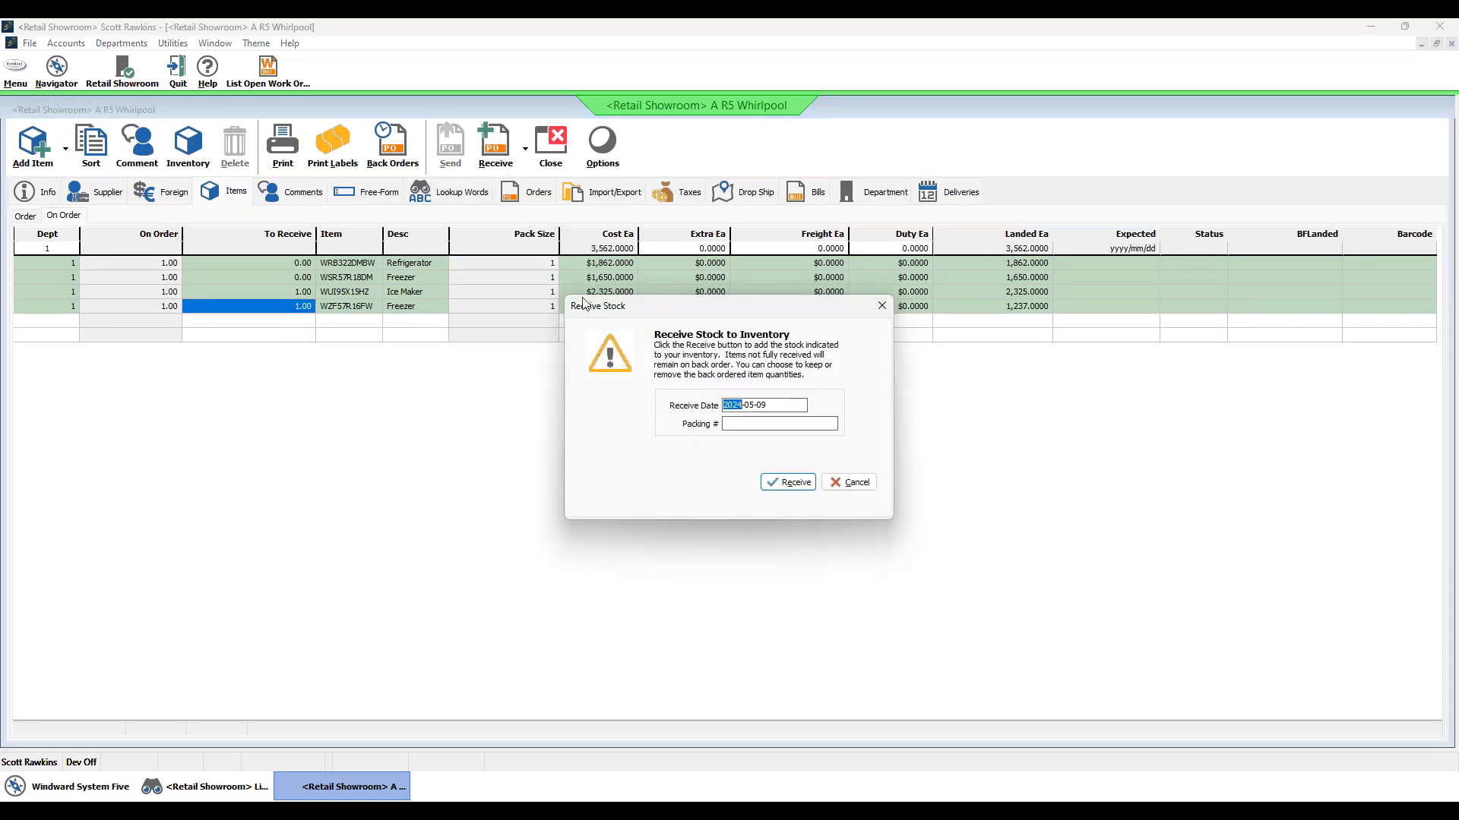
{"action": "left_click", "coordinate": [786, 481]}
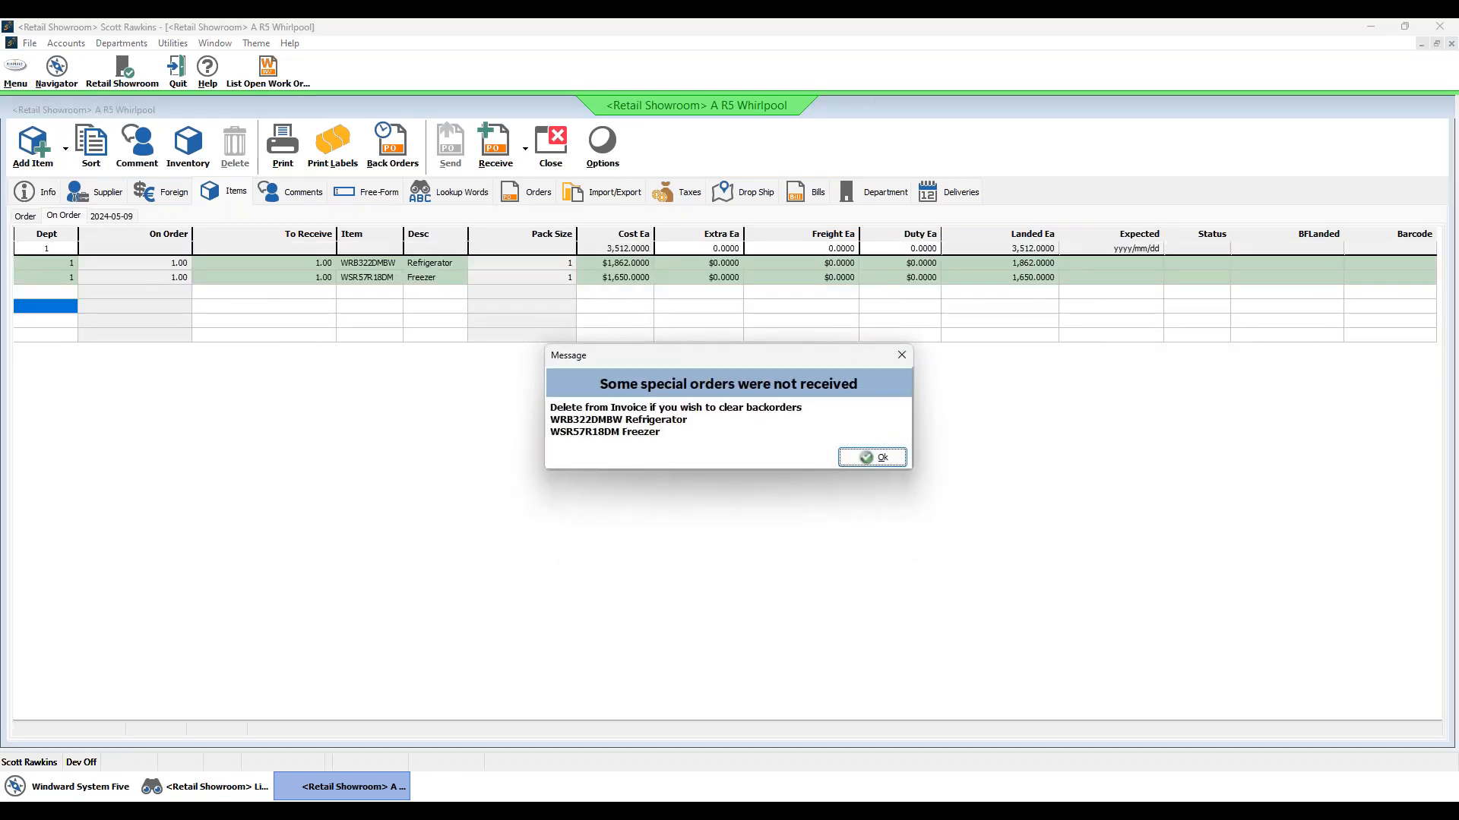
{"action": "left_click", "coordinate": [872, 457]}
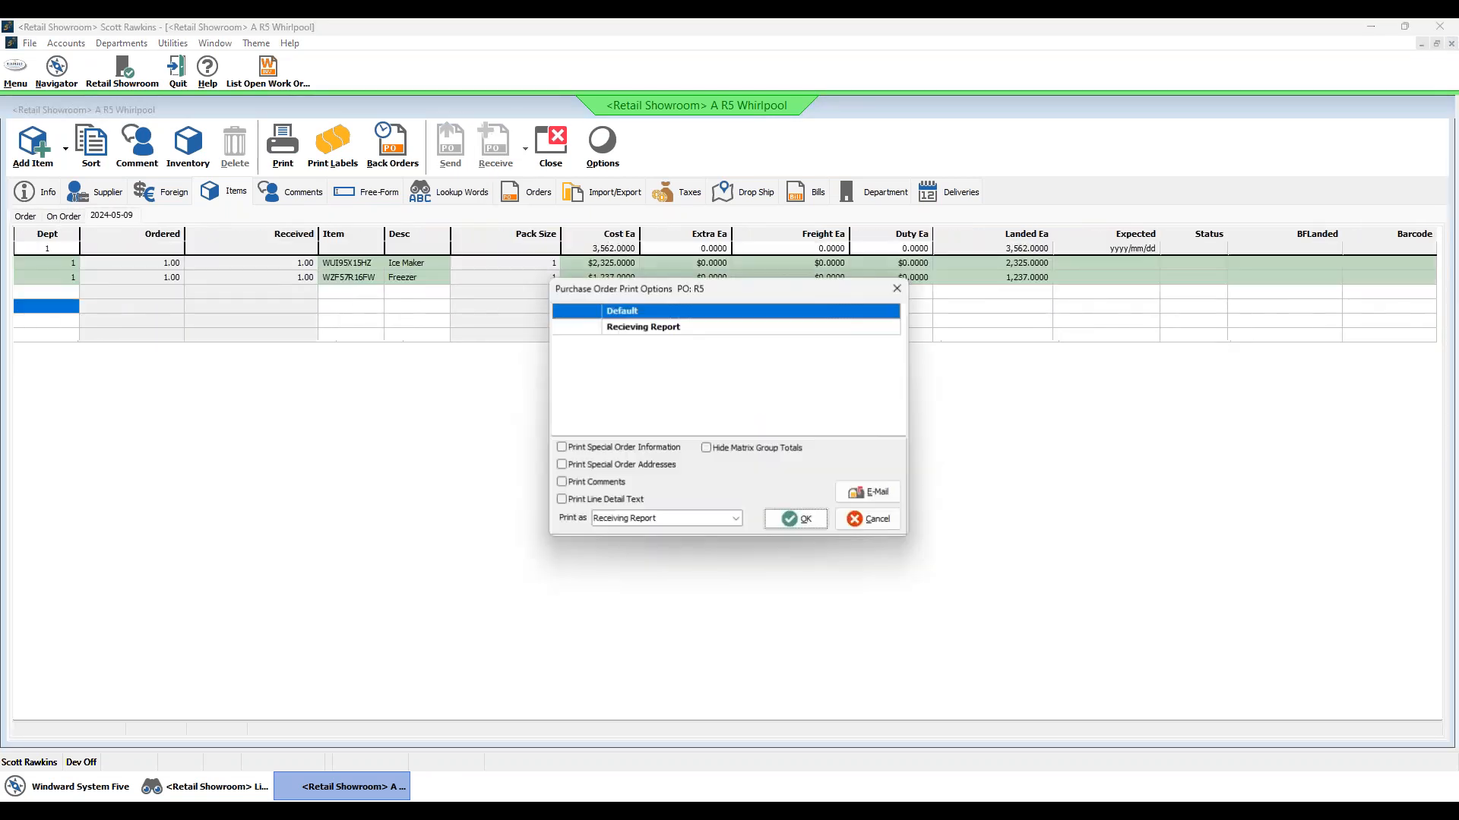
{"action": "left_click", "coordinate": [875, 519]}
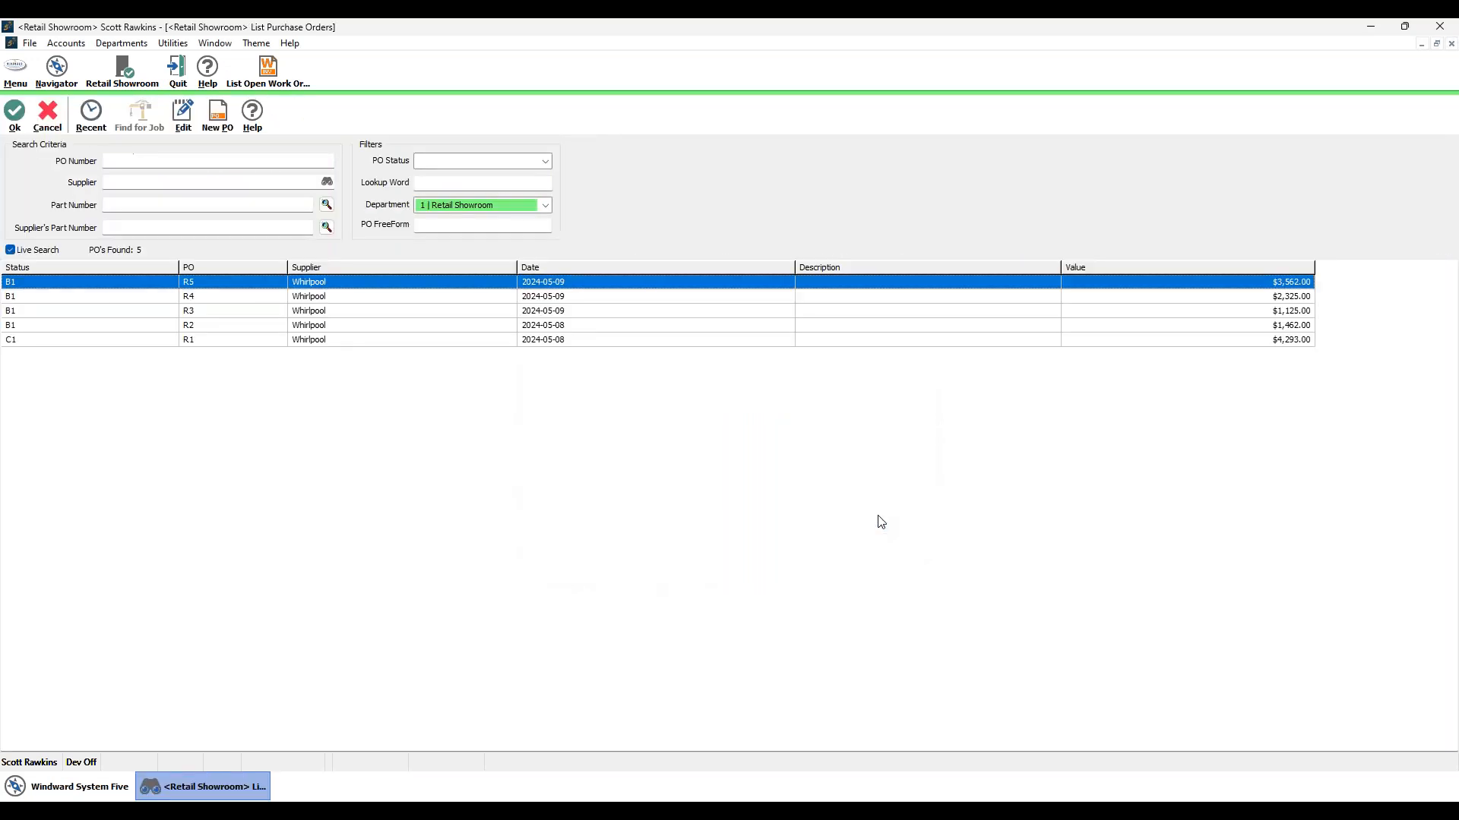
{"action": "left_click", "coordinate": [62, 108]}
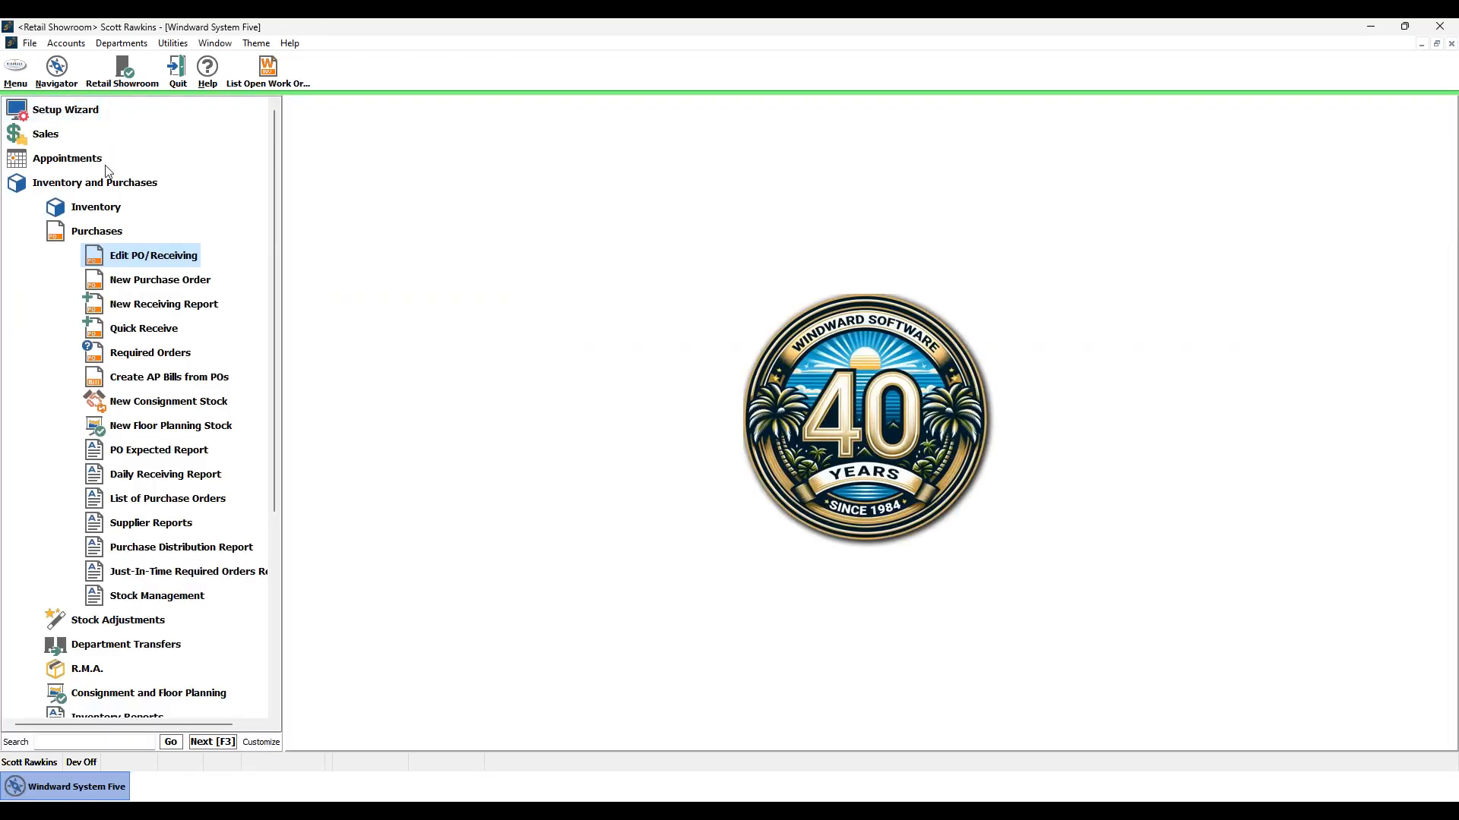
Step: List the recent invoices for editing and open the newest Devastator Construction work order
{"action": "left_click", "coordinate": [114, 188]}
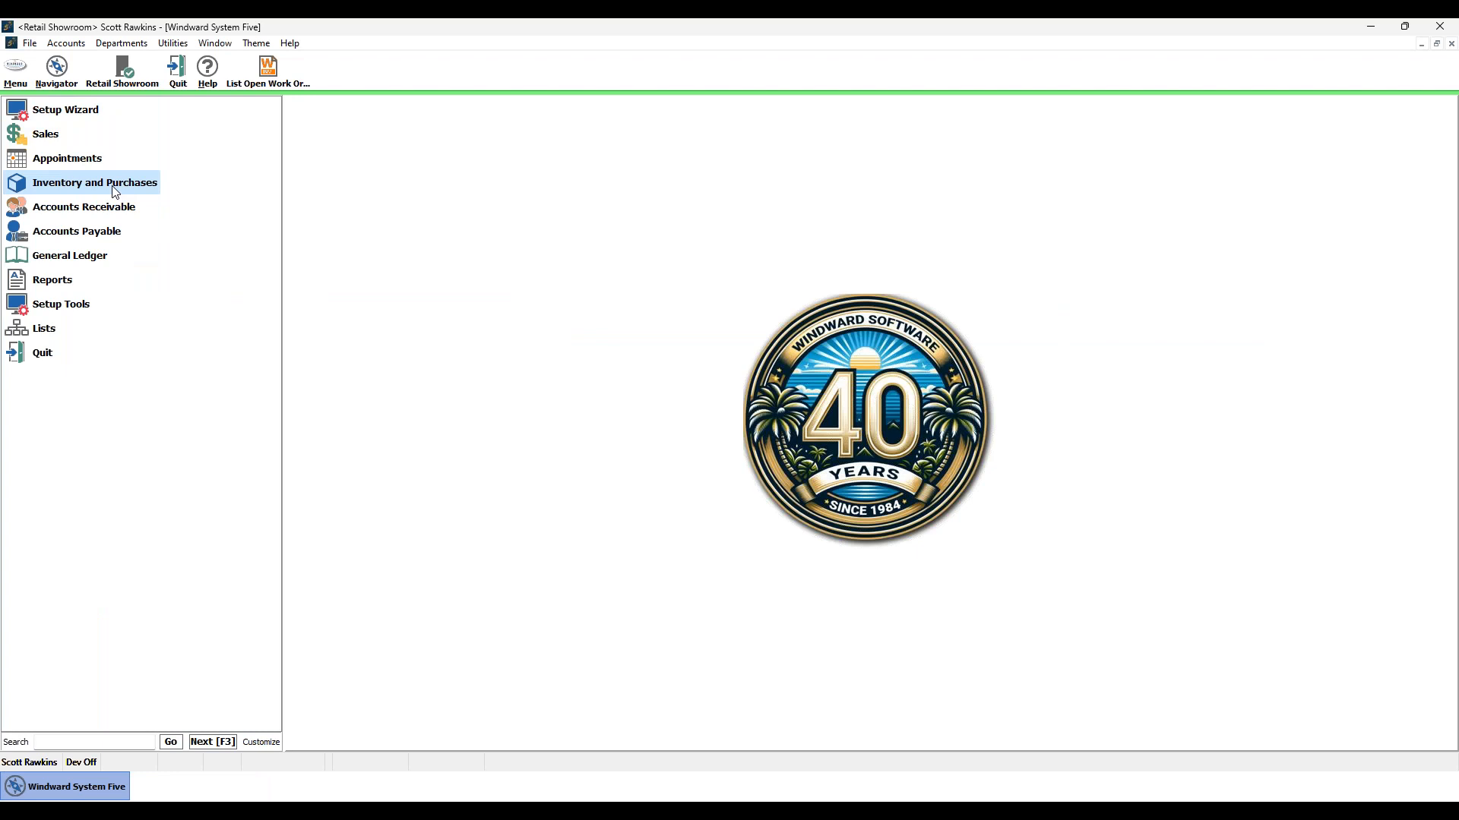
{"action": "left_click", "coordinate": [53, 135]}
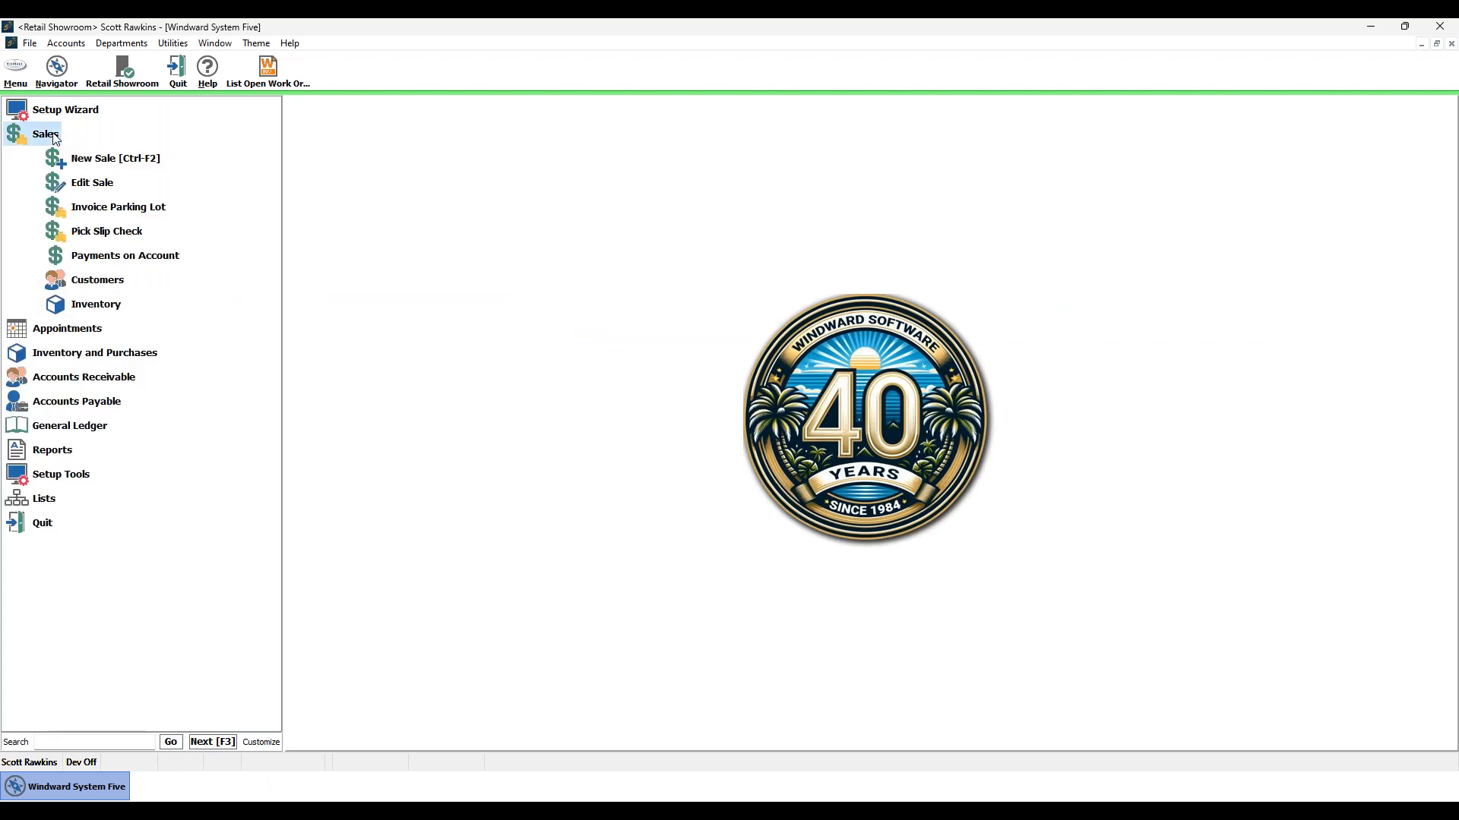
{"action": "left_click", "coordinate": [90, 183]}
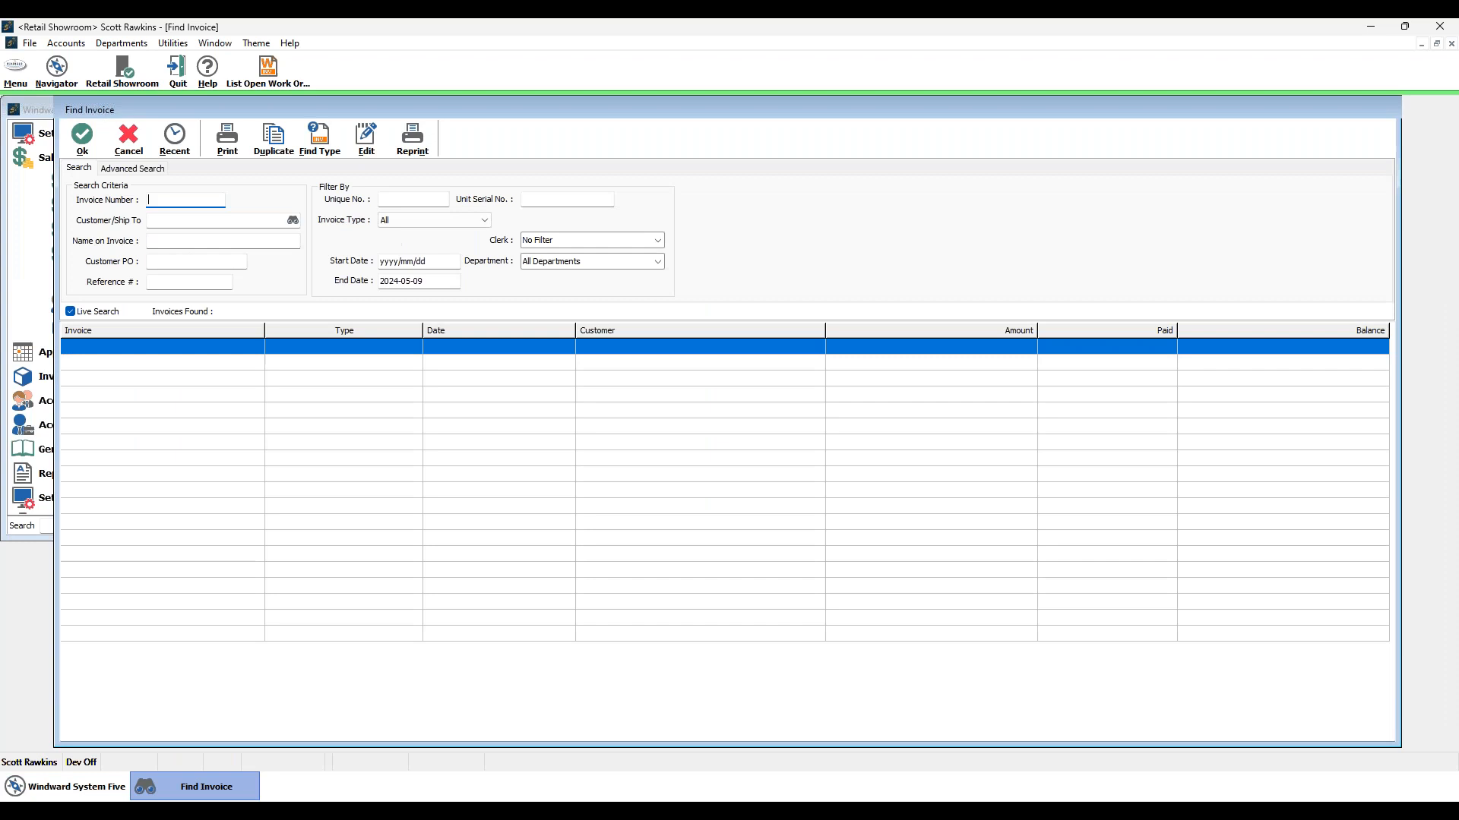
{"action": "left_click", "coordinate": [173, 141]}
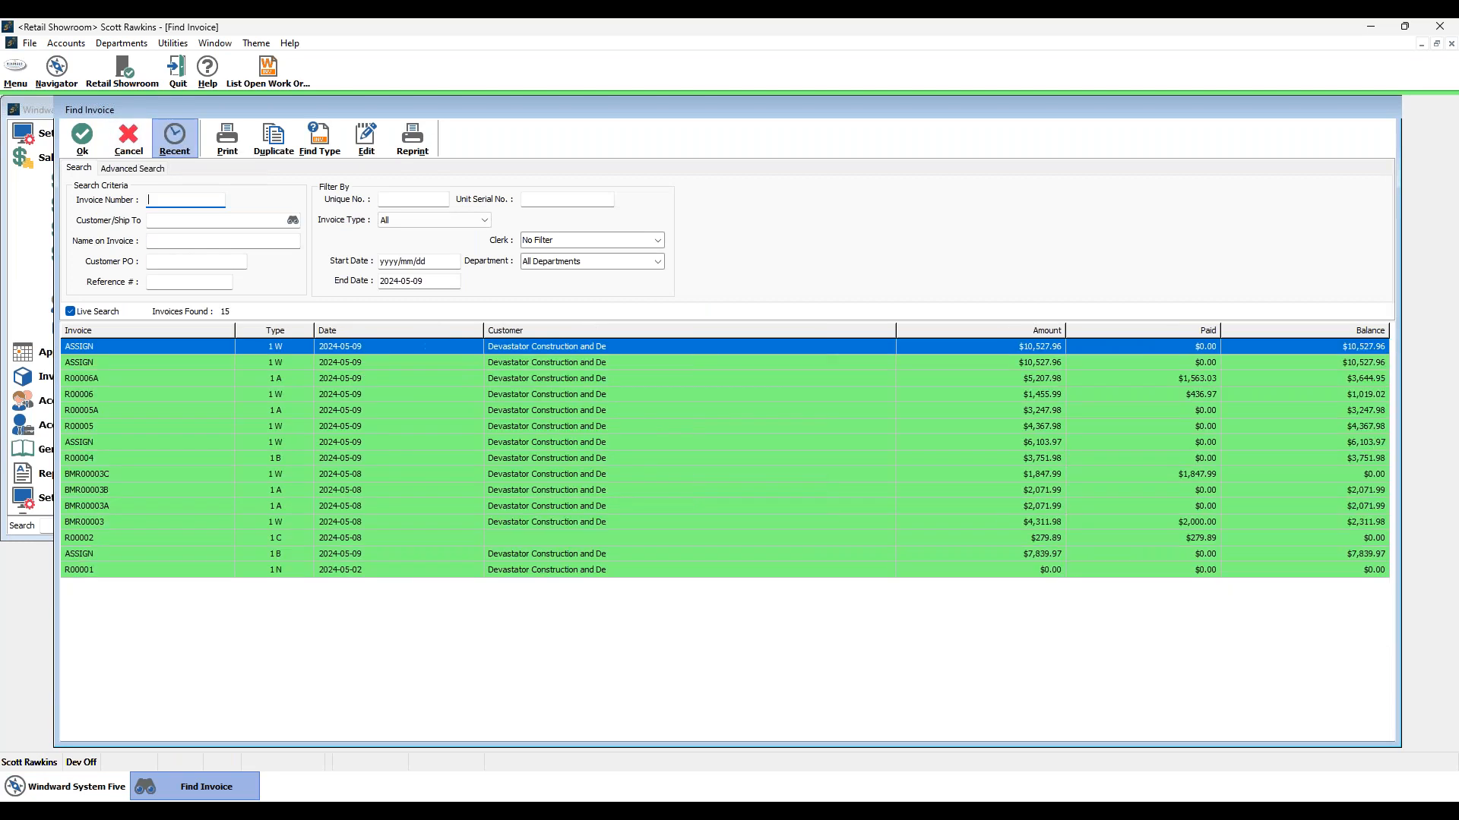
{"action": "double_click", "coordinate": [526, 349]}
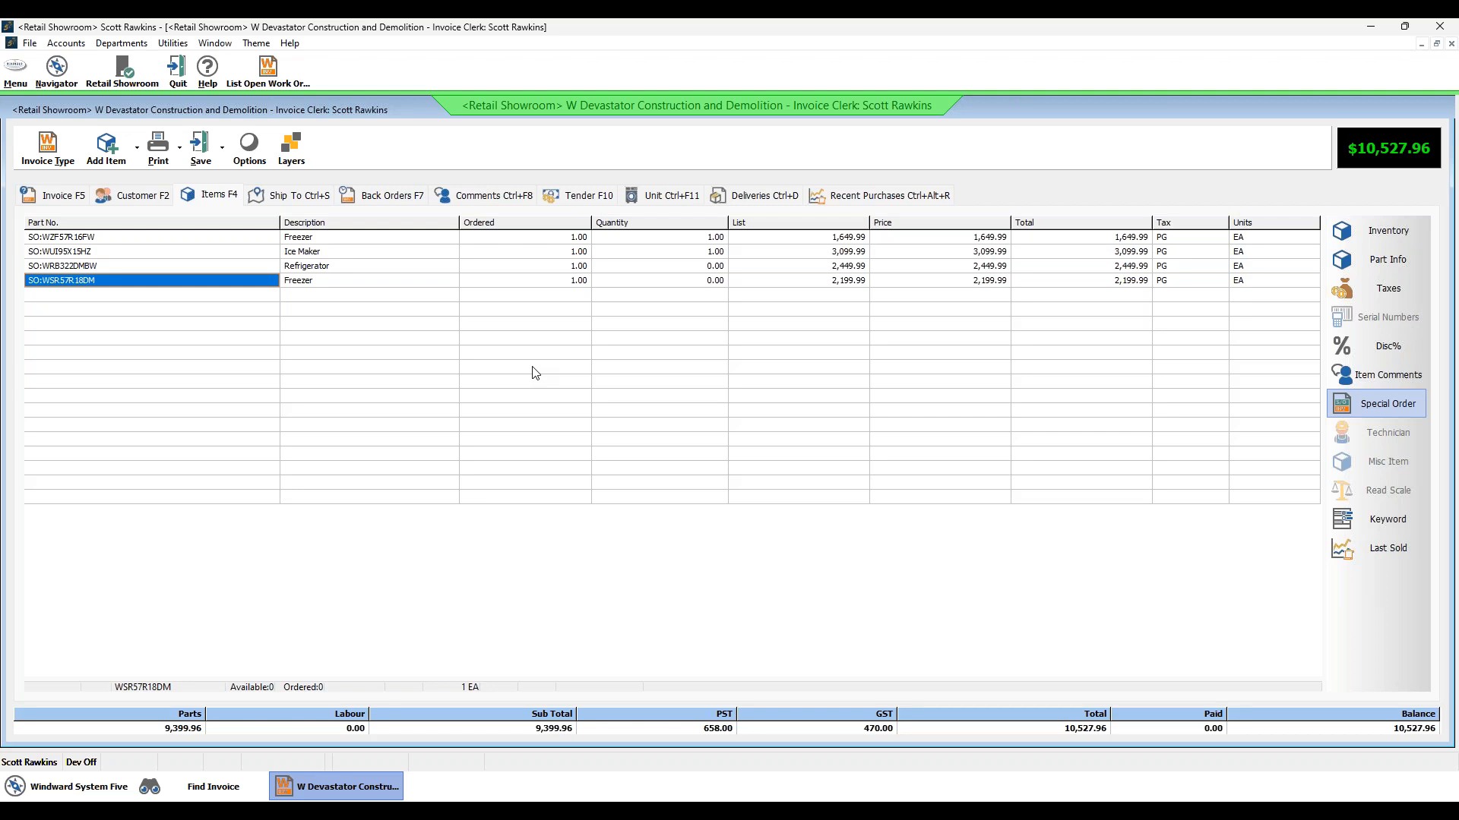
Step: Convert the work order to an A/R with Back Orders invoice, overriding the credit limit
{"action": "left_click", "coordinate": [47, 148]}
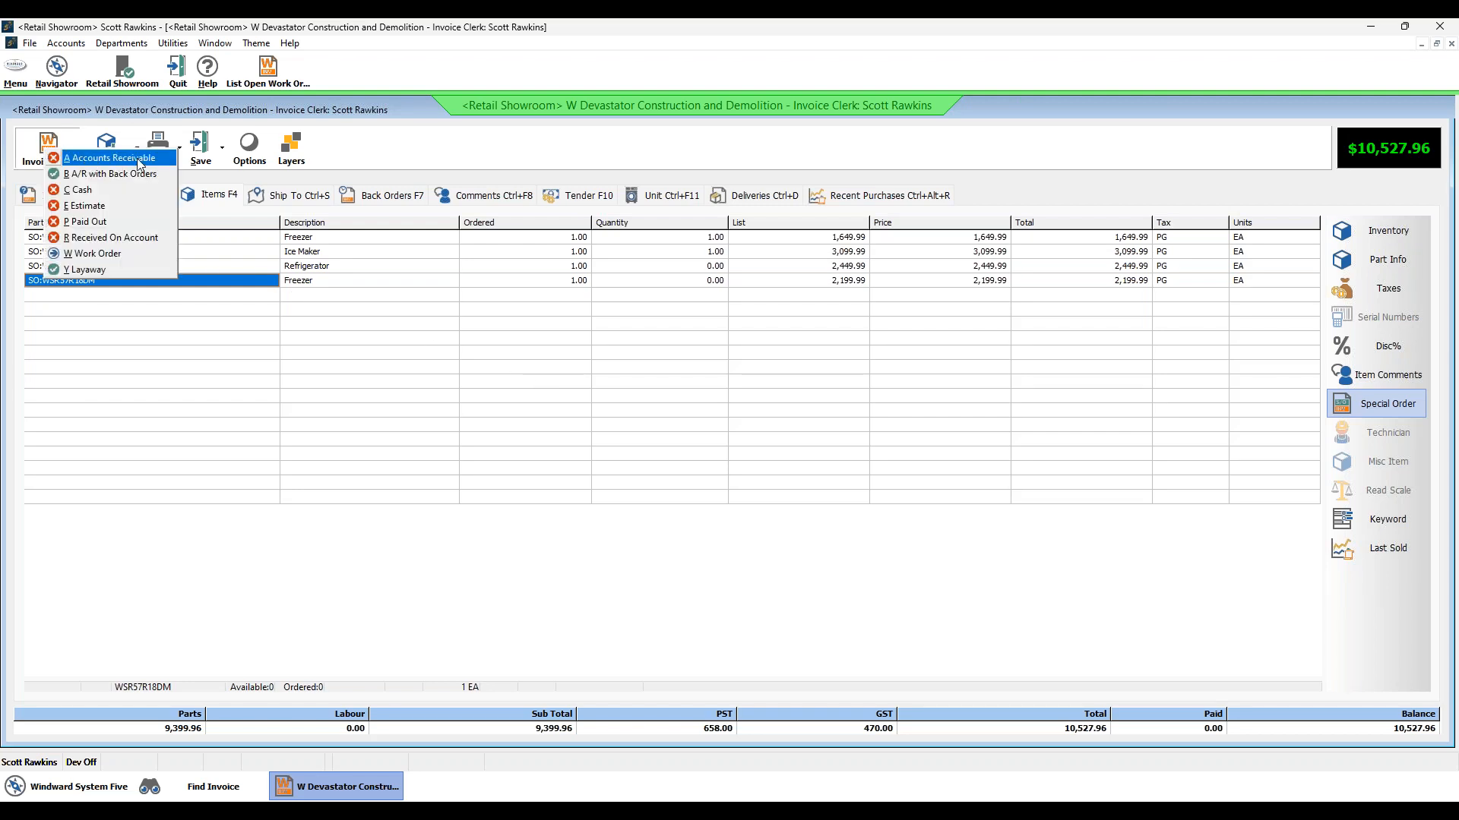
{"action": "left_click", "coordinate": [111, 173]}
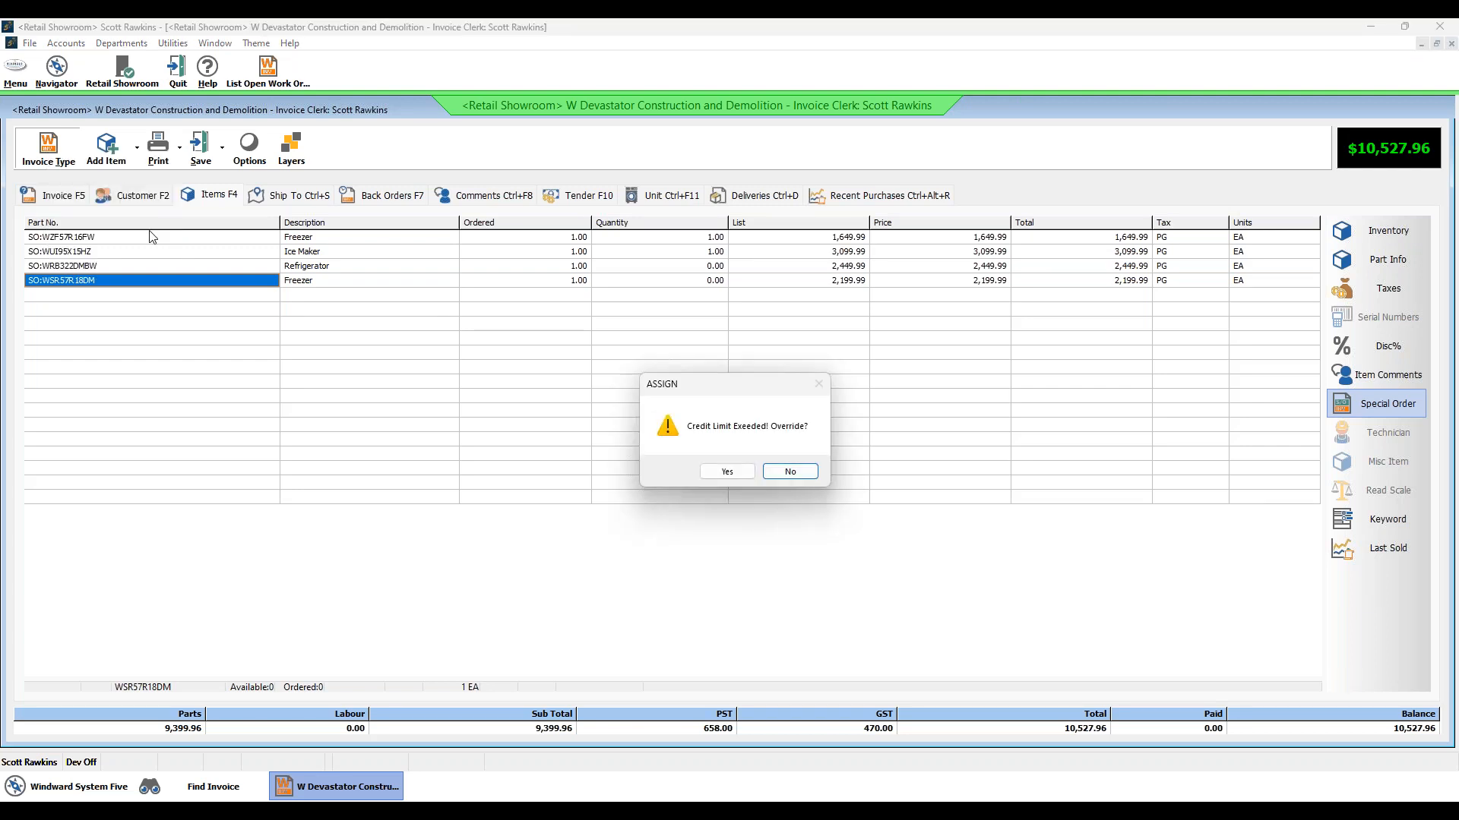
{"action": "left_click", "coordinate": [718, 472]}
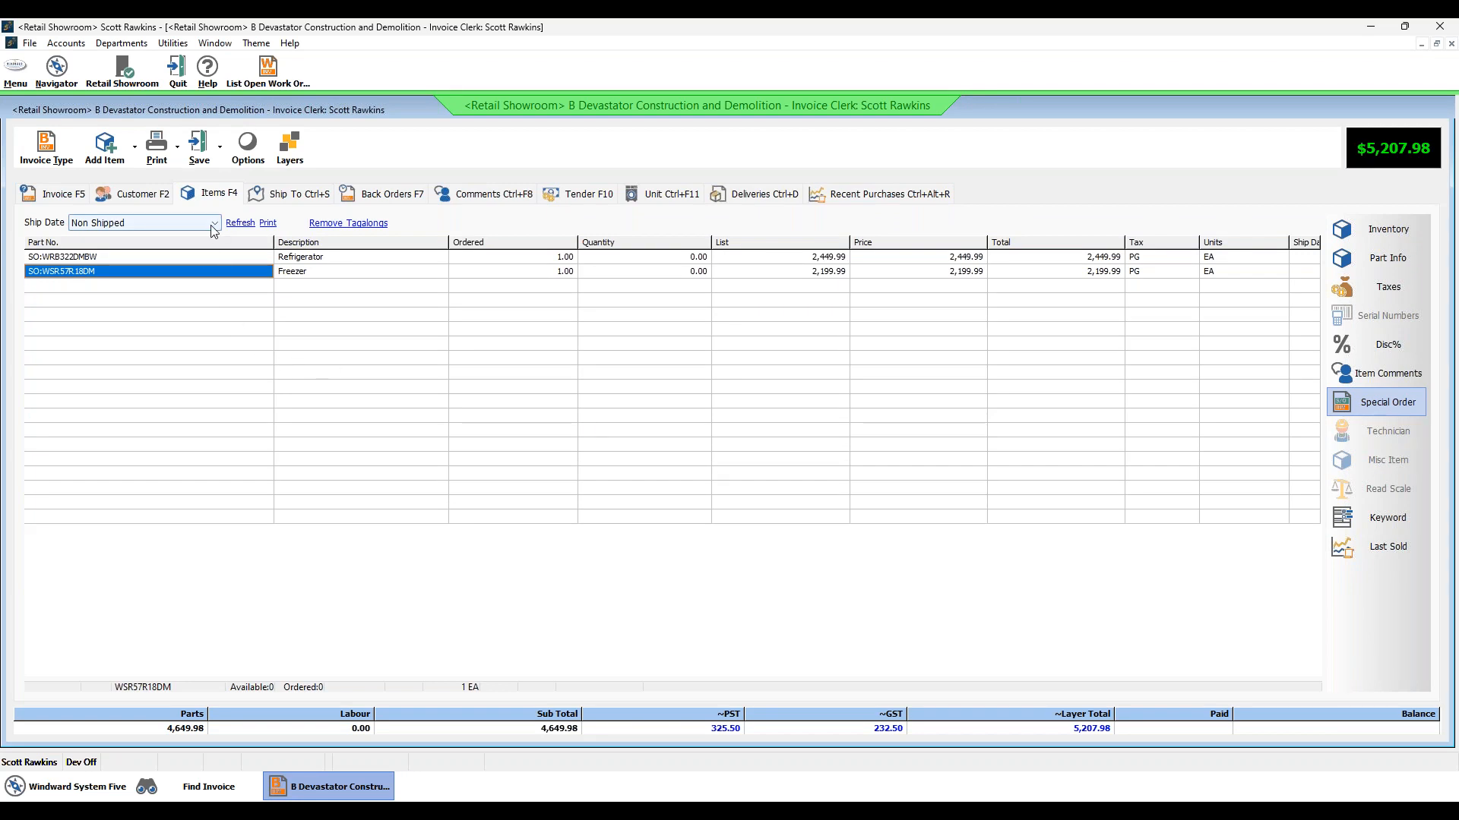
Step: Examine the item quantities in the Non Shipped and 2024-05-09-A ship-date views, ending on Non Shipped
{"action": "left_click", "coordinate": [592, 270]}
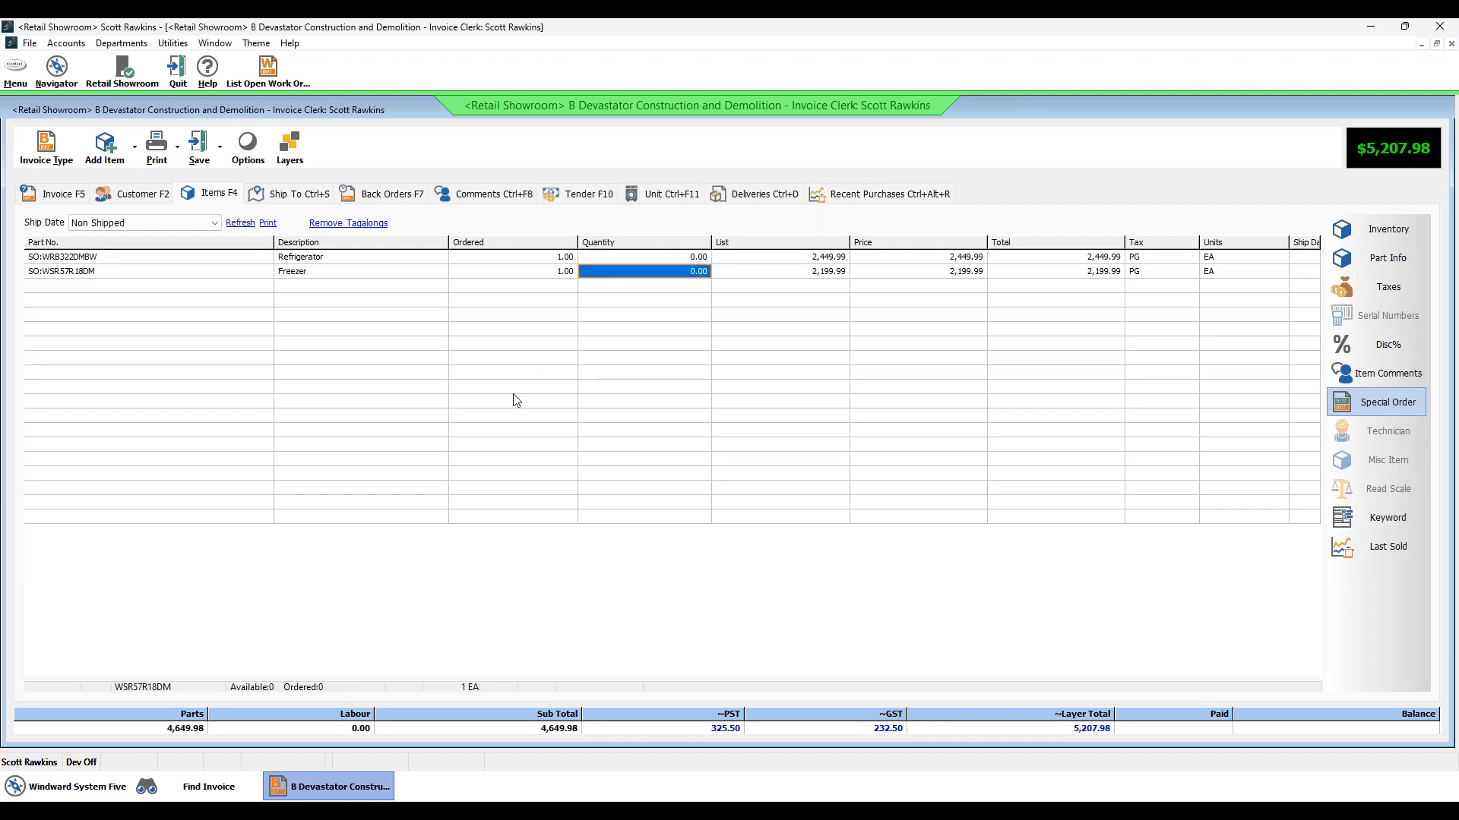
{"action": "left_click", "coordinate": [197, 223]}
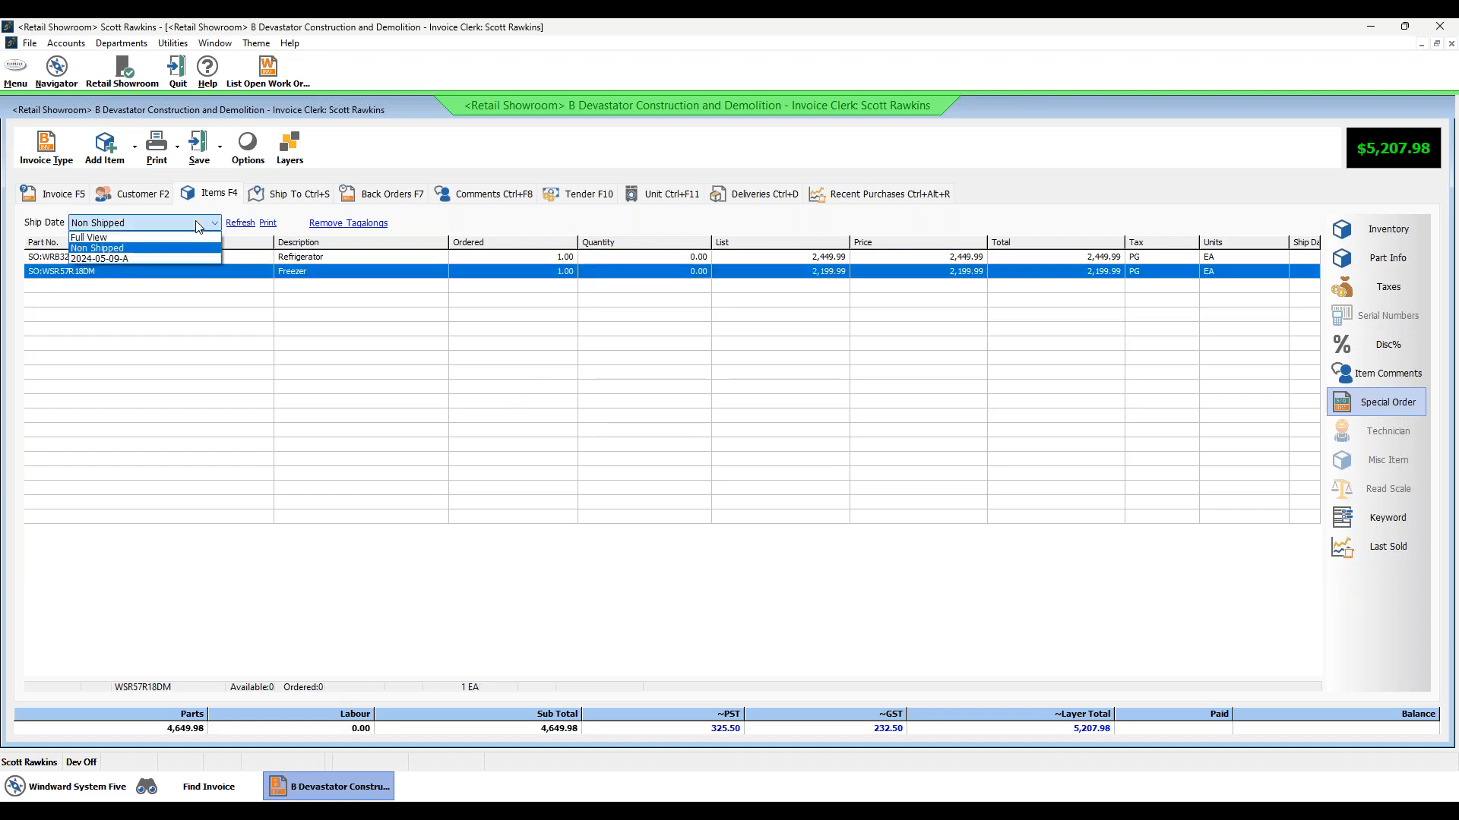
{"action": "left_click", "coordinate": [130, 258]}
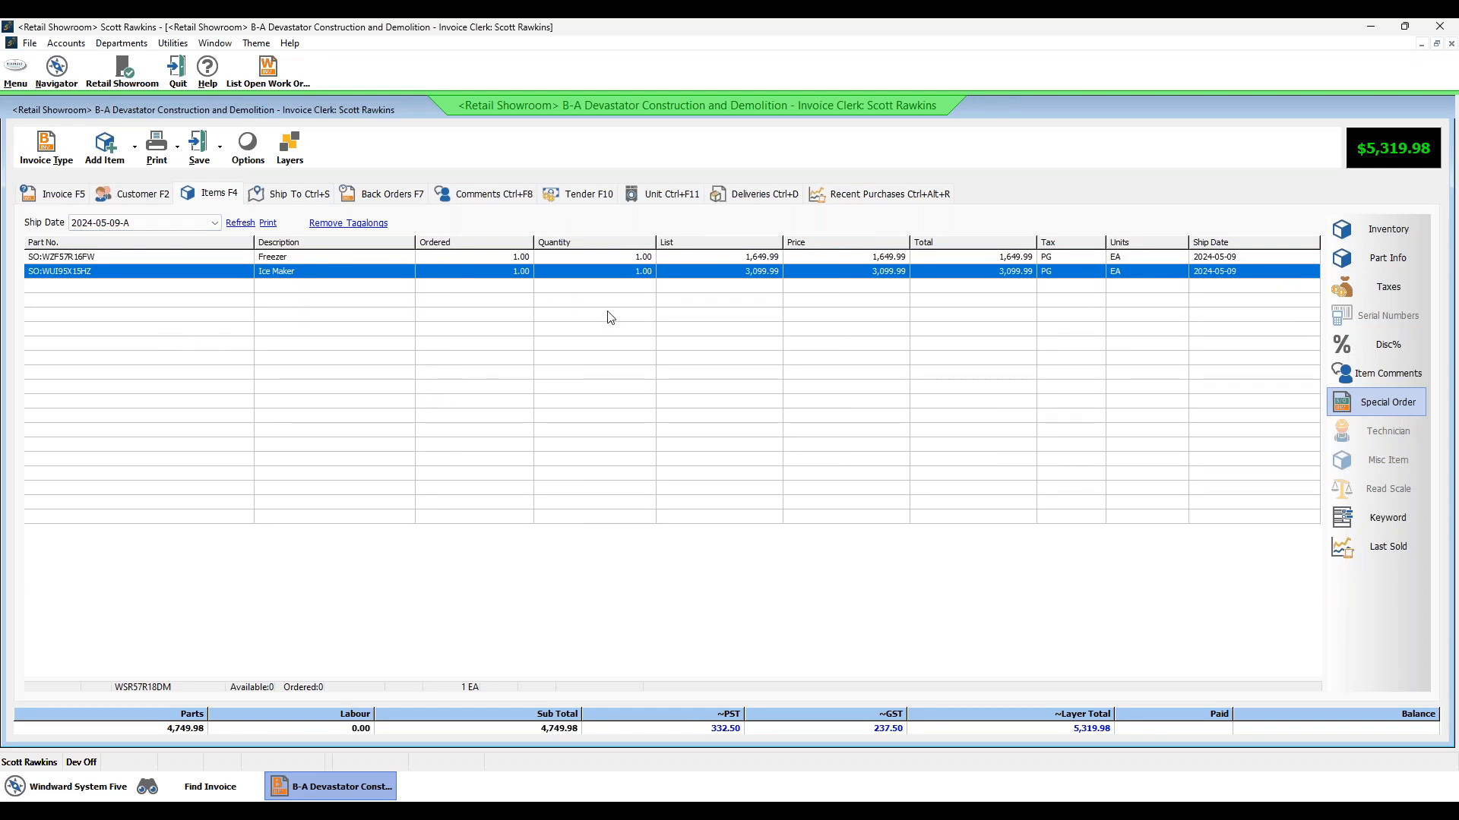
{"action": "left_click", "coordinate": [629, 304]}
{"action": "left_click", "coordinate": [609, 261]}
{"action": "left_click", "coordinate": [612, 271]}
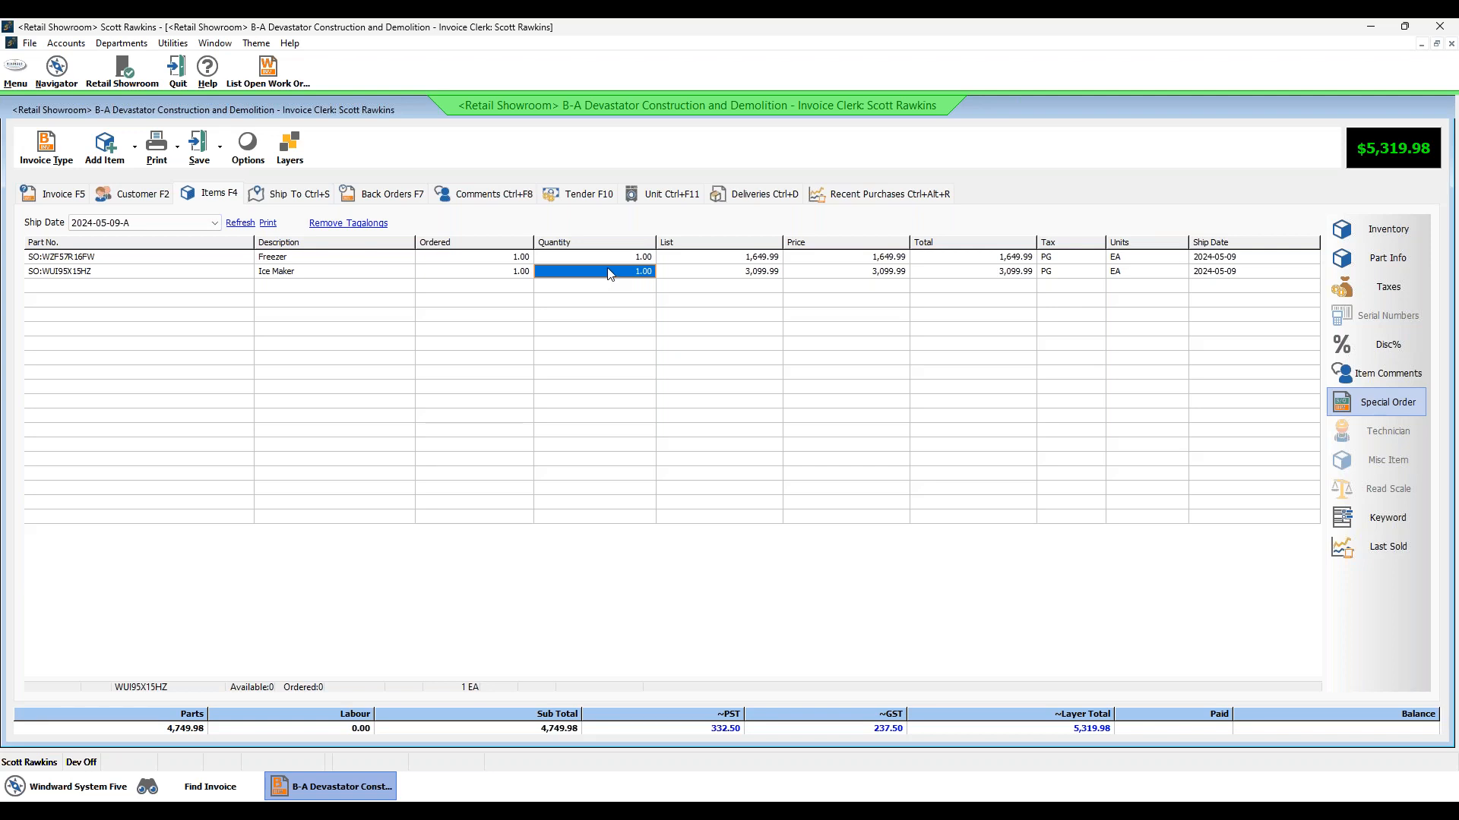
{"action": "key", "text": "Up"}
{"action": "key", "text": "Down"}
{"action": "left_click", "coordinate": [196, 224]}
{"action": "left_click", "coordinate": [165, 249]}
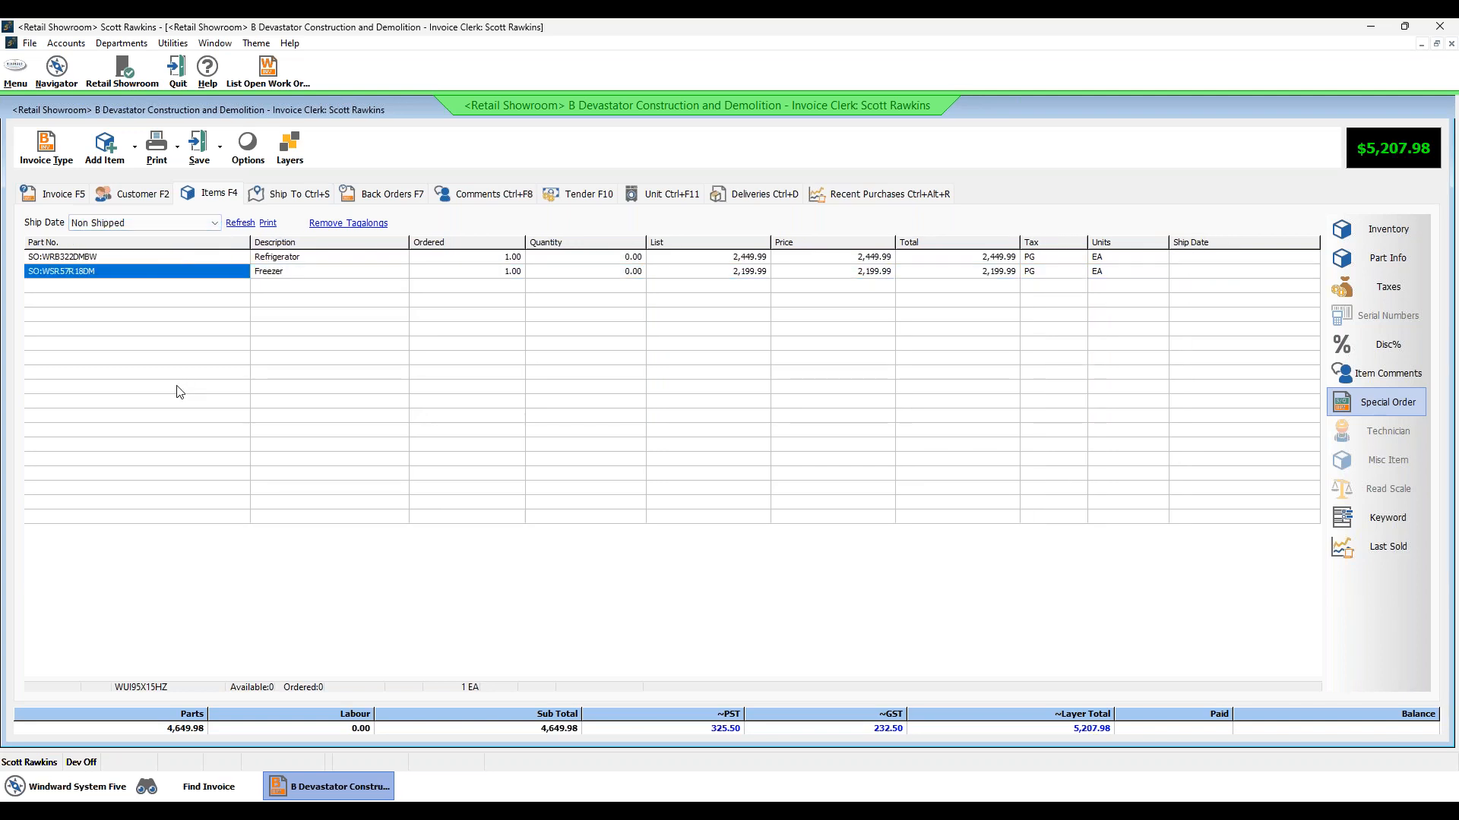
Step: Save and exit the back-order invoice without printing, overriding the credit limit, and close the invoice search
{"action": "left_click", "coordinate": [220, 156]}
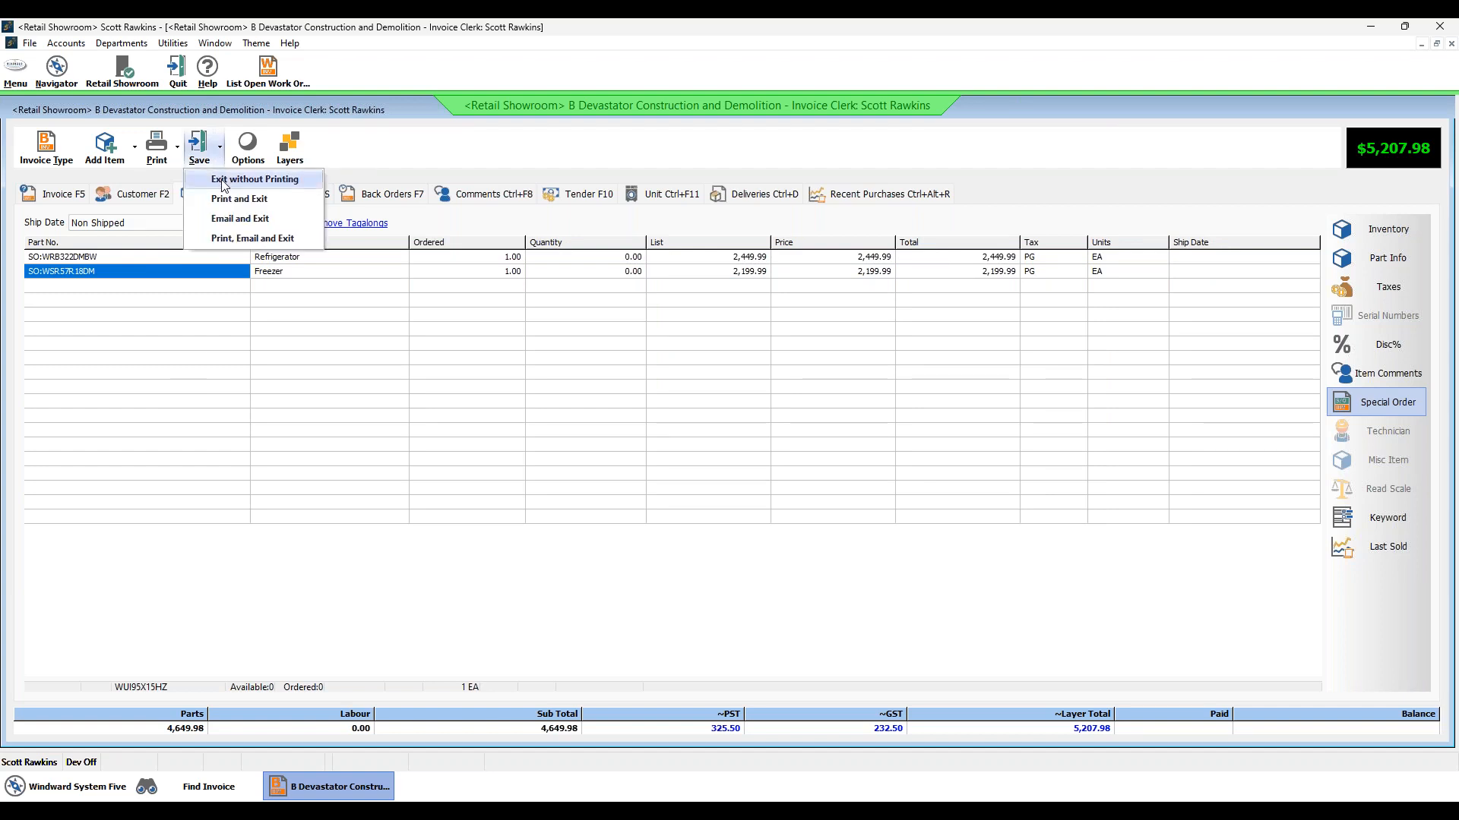
{"action": "left_click", "coordinate": [224, 186]}
{"action": "left_click", "coordinate": [722, 475]}
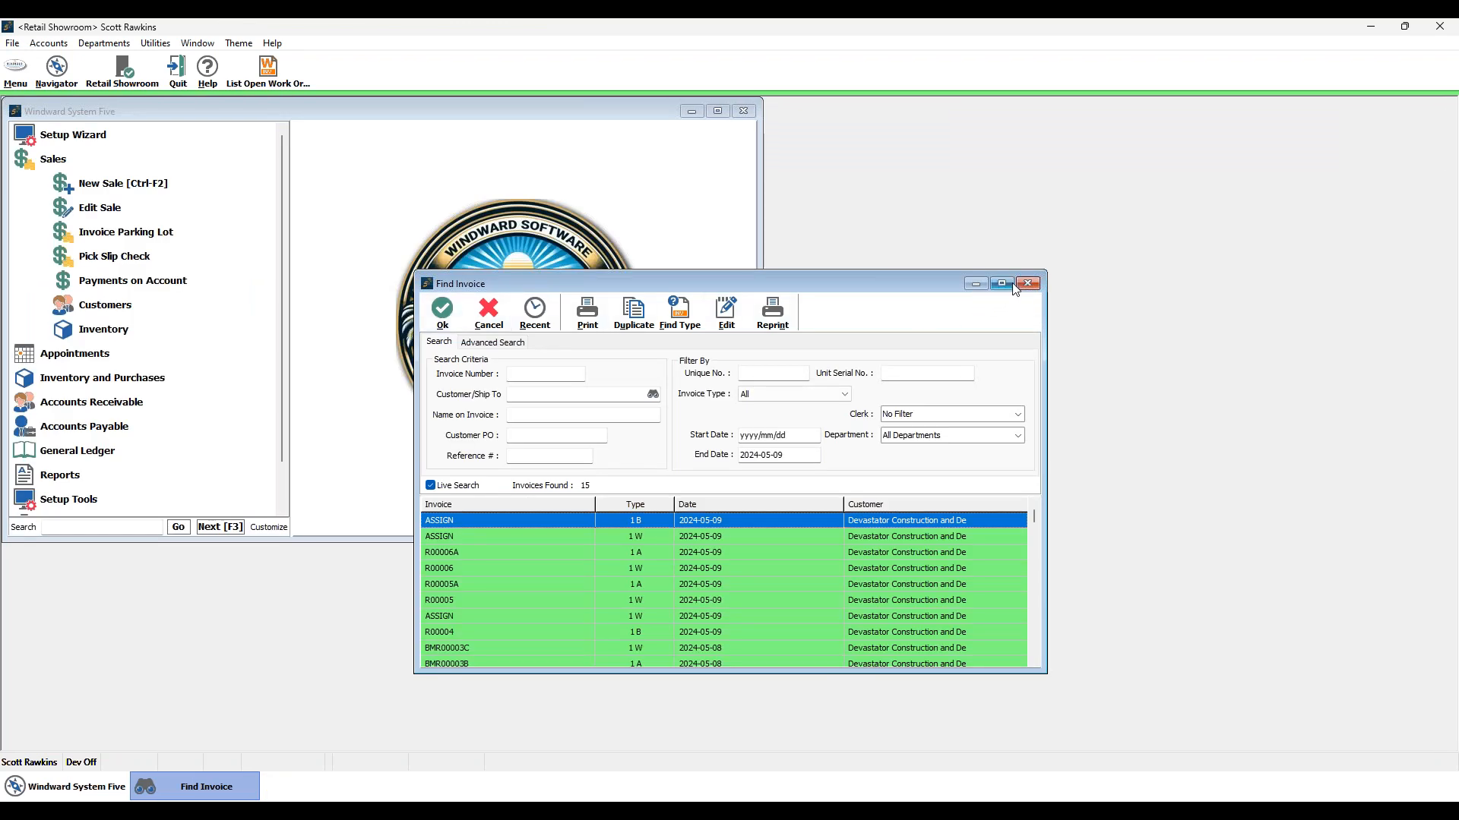
{"action": "left_click", "coordinate": [1021, 283]}
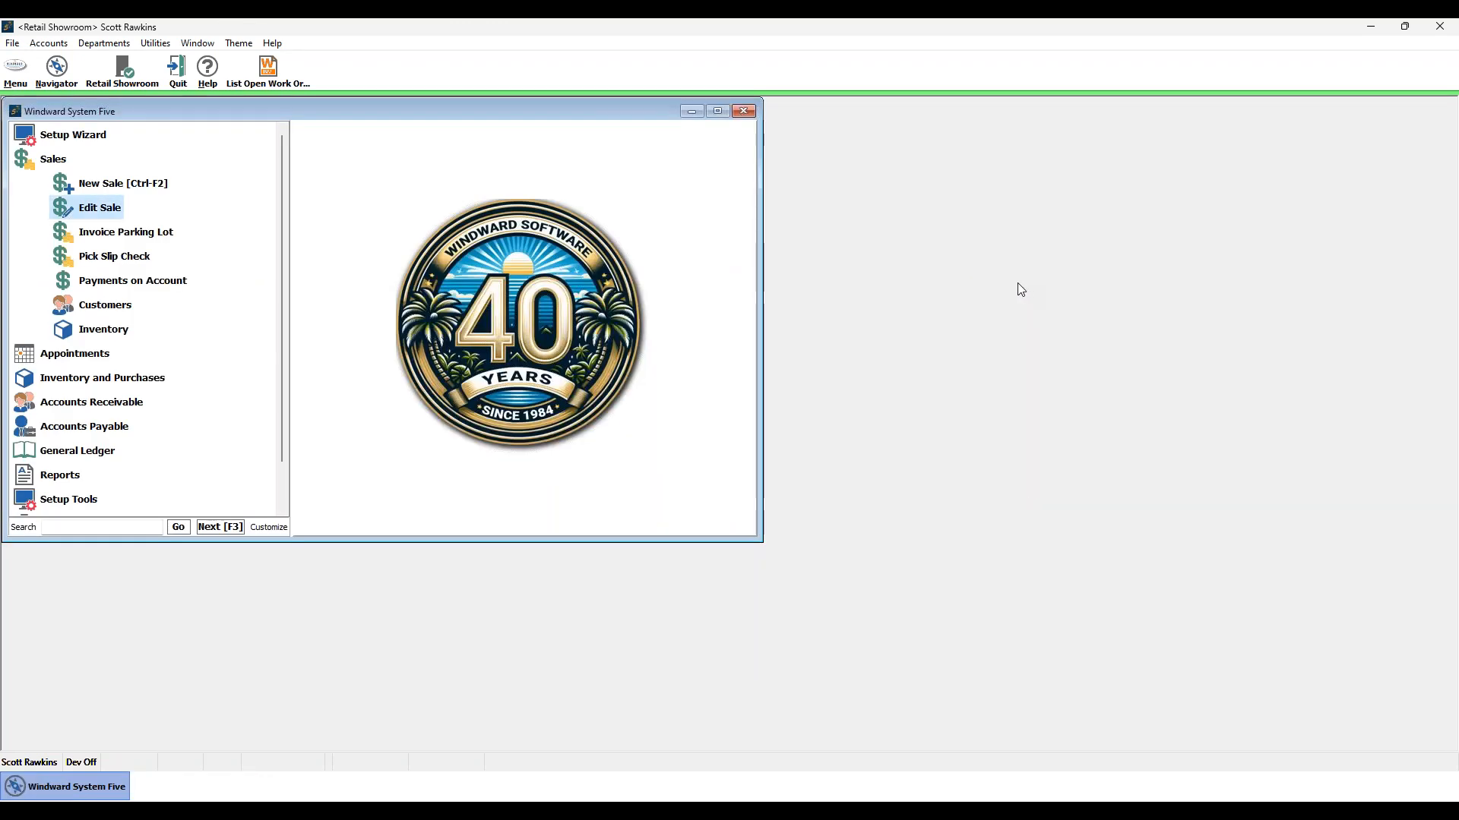
Step: List the recent purchase orders for editing and receiving, and open the newest partially received Whirlpool order
{"action": "left_click", "coordinate": [718, 111]}
{"action": "left_click", "coordinate": [44, 138]}
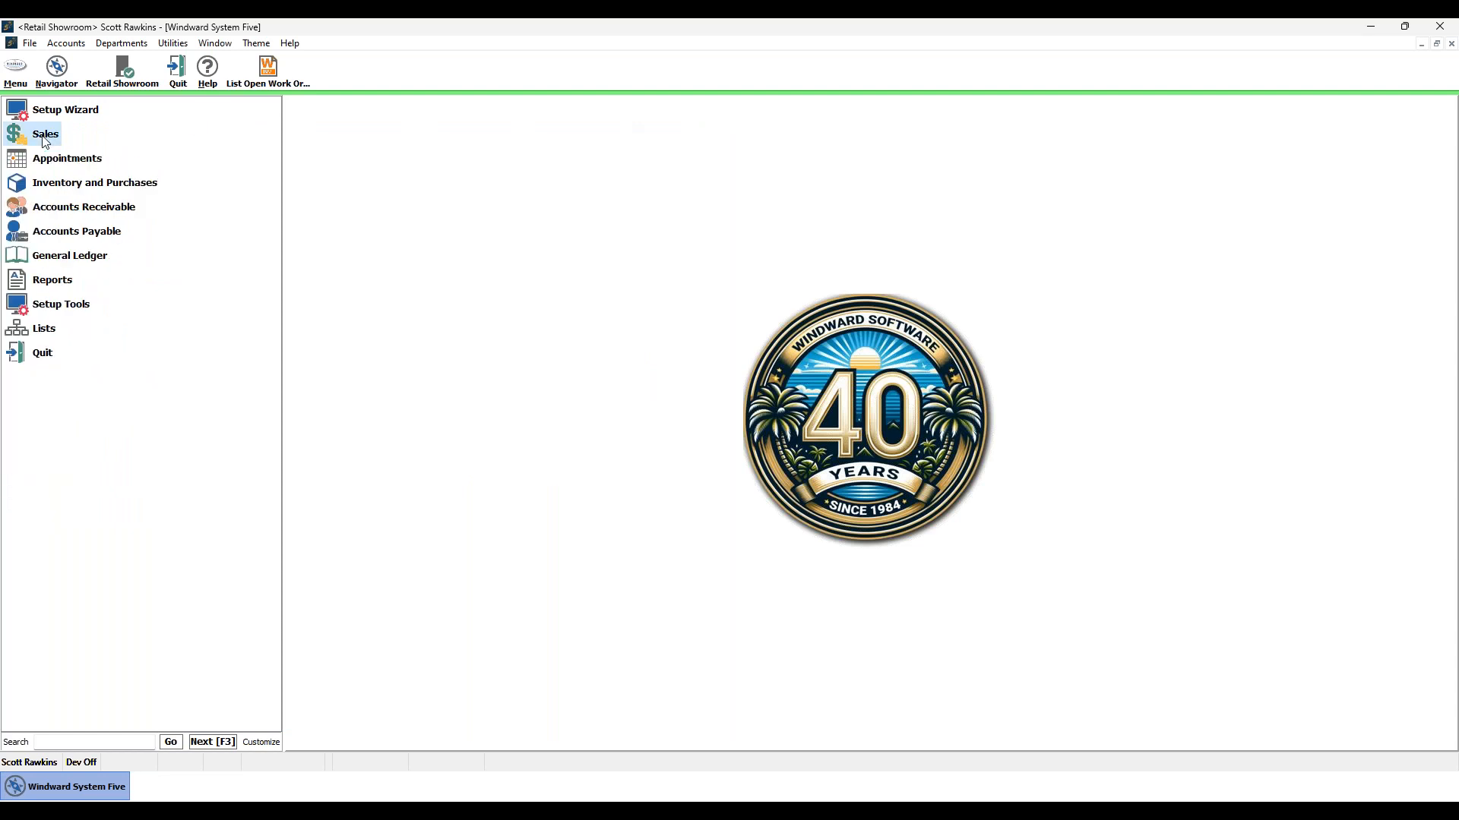
{"action": "left_click", "coordinate": [112, 180]}
{"action": "left_click", "coordinate": [100, 232]}
{"action": "left_click", "coordinate": [200, 254]}
{"action": "left_click", "coordinate": [158, 142]}
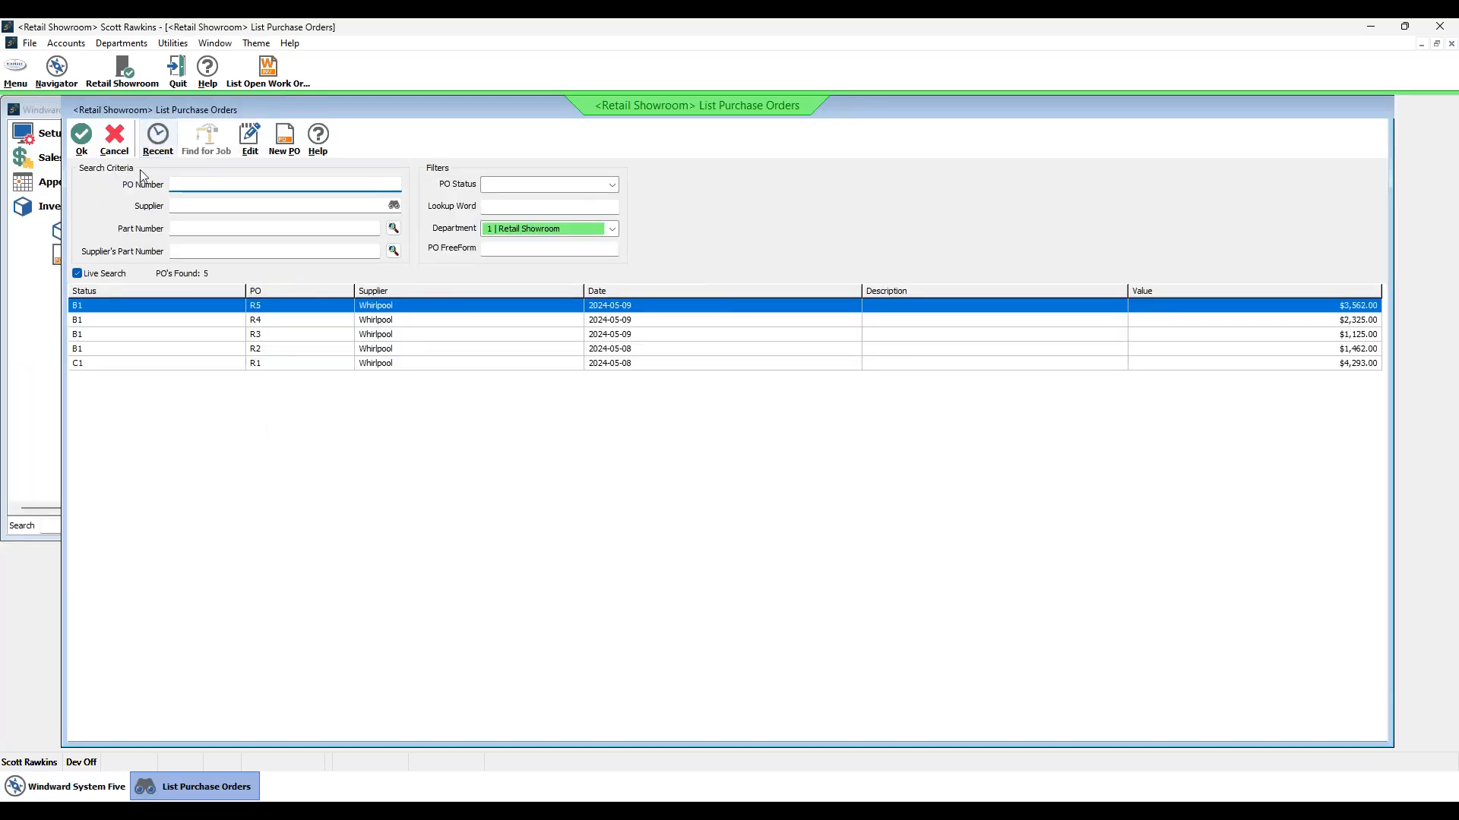
{"action": "left_click", "coordinate": [367, 307]}
{"action": "double_click", "coordinate": [368, 307]}
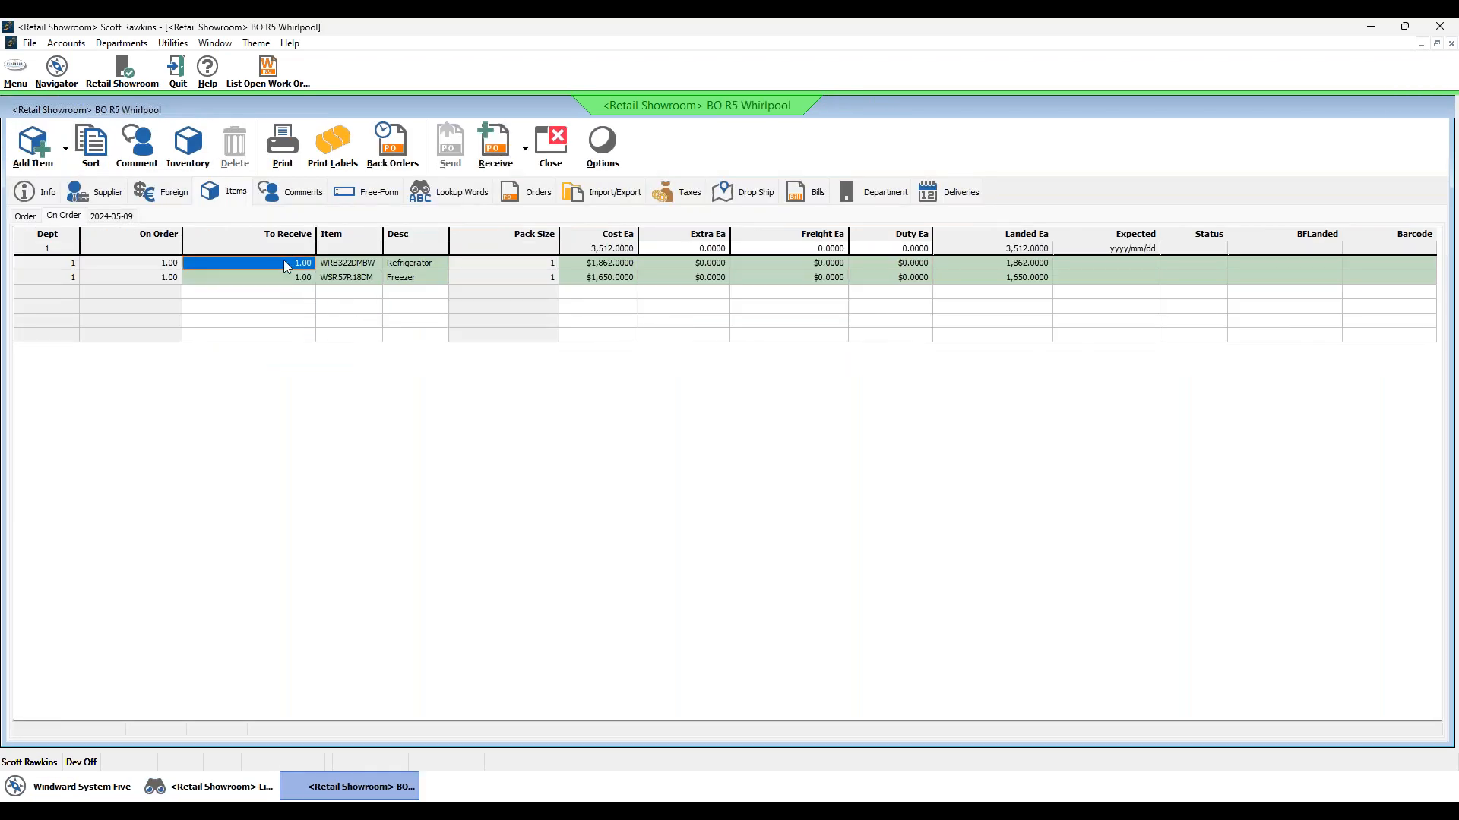
Step: Set the refrigerator's quantity to receive to 0, receive only the WSR57R18DM freezer without printing, and close the purchase order list
{"action": "type", "text": "0"}
{"action": "key", "text": "Return"}
{"action": "left_click", "coordinate": [495, 145]}
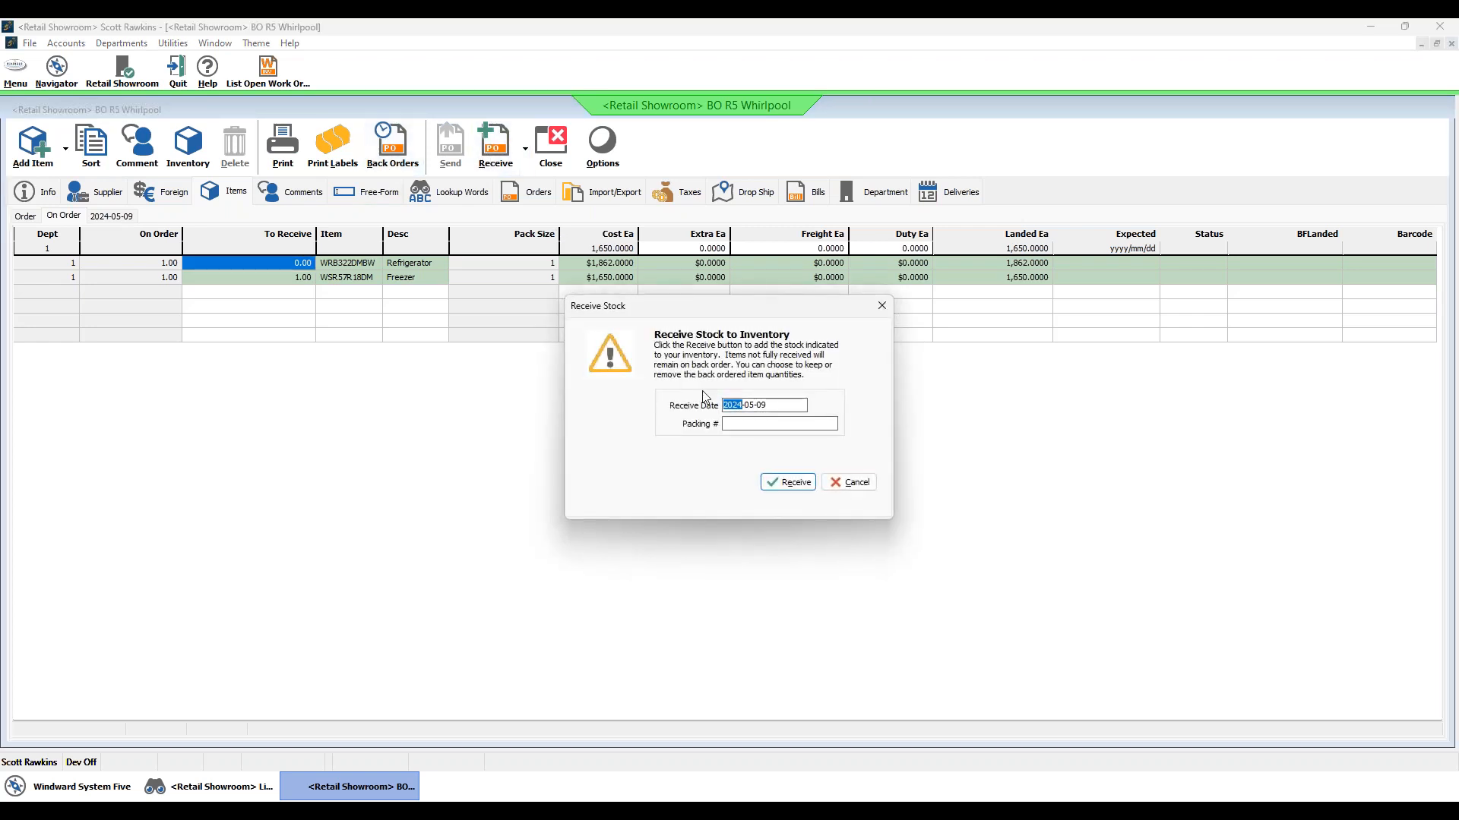
{"action": "left_click", "coordinate": [788, 483]}
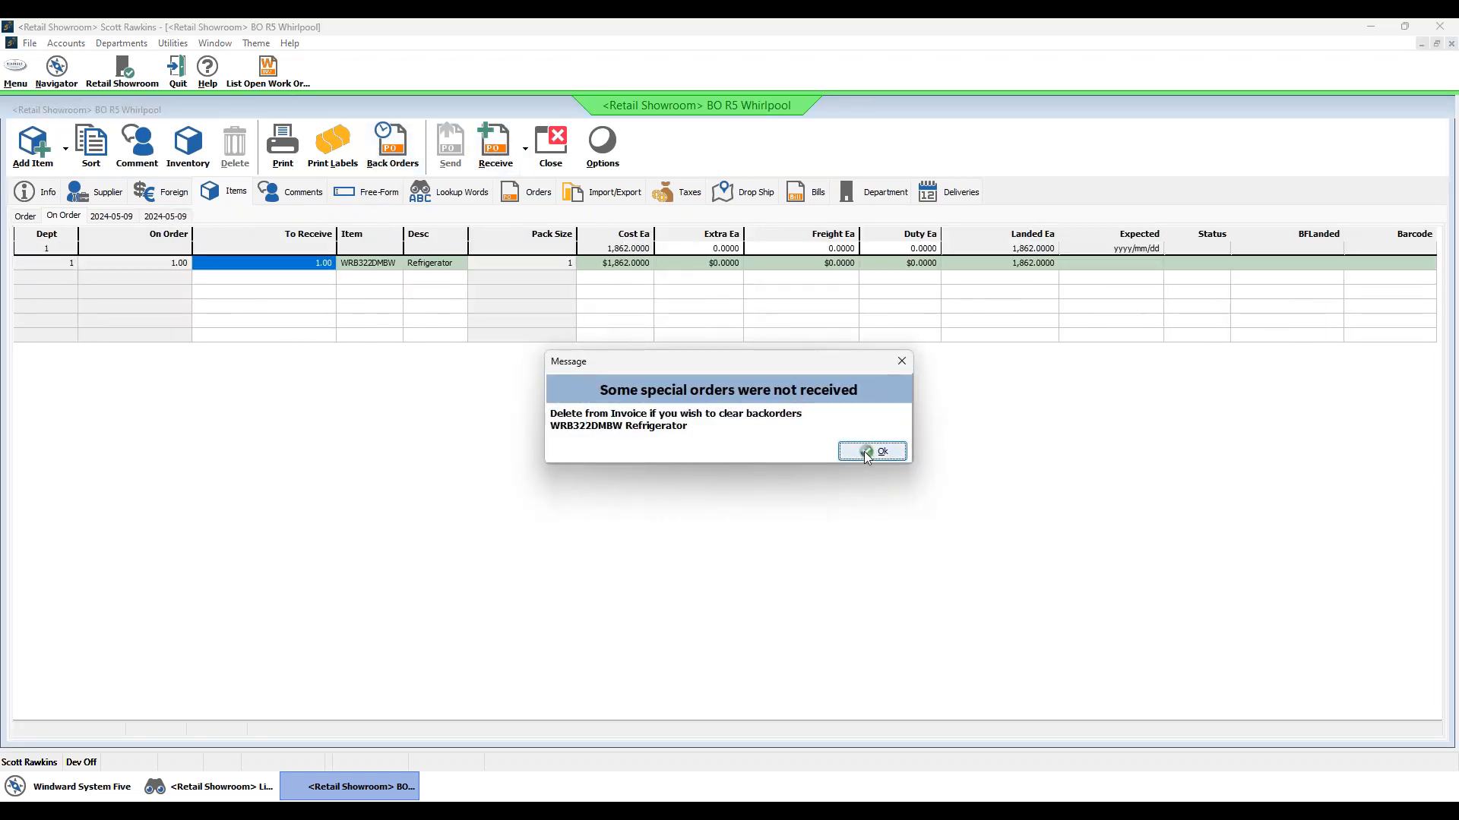
{"action": "left_click", "coordinate": [872, 451]}
{"action": "left_click", "coordinate": [873, 516]}
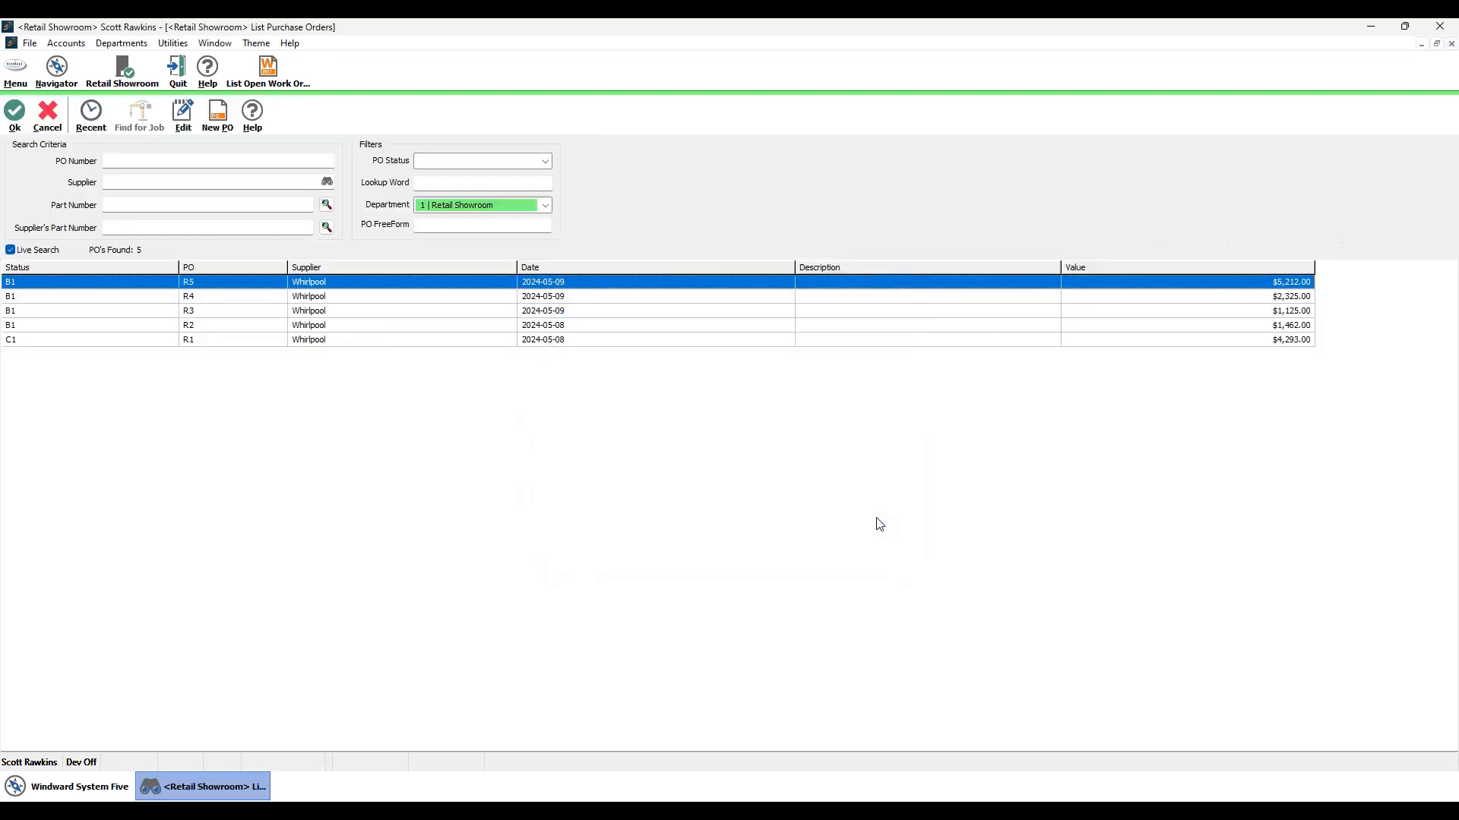
{"action": "left_click", "coordinate": [48, 126]}
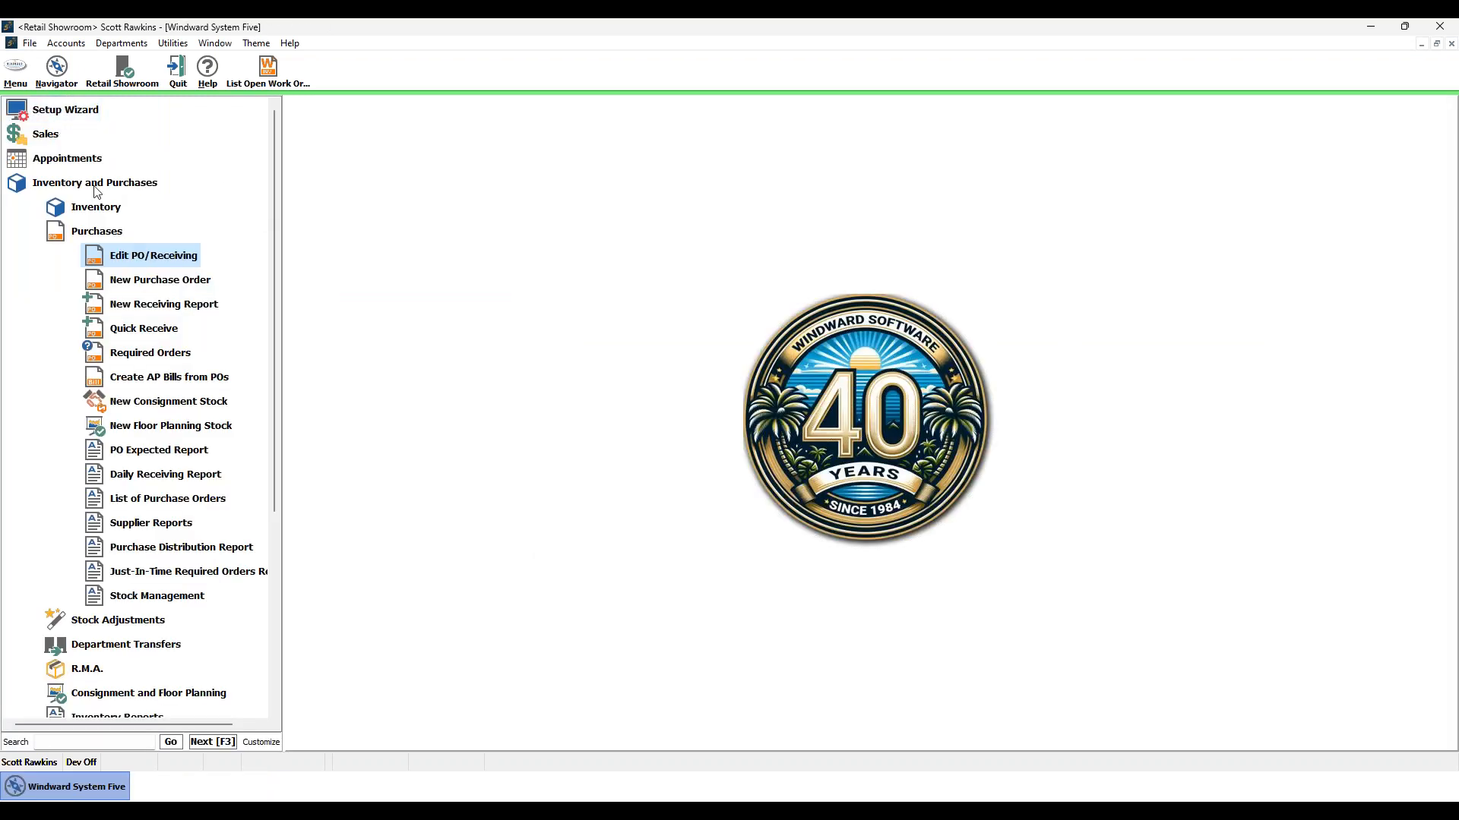
Step: Open the newest Devastator Construction back-order invoice from the recent invoices for editing
{"action": "left_click", "coordinate": [91, 186]}
{"action": "left_click", "coordinate": [67, 135]}
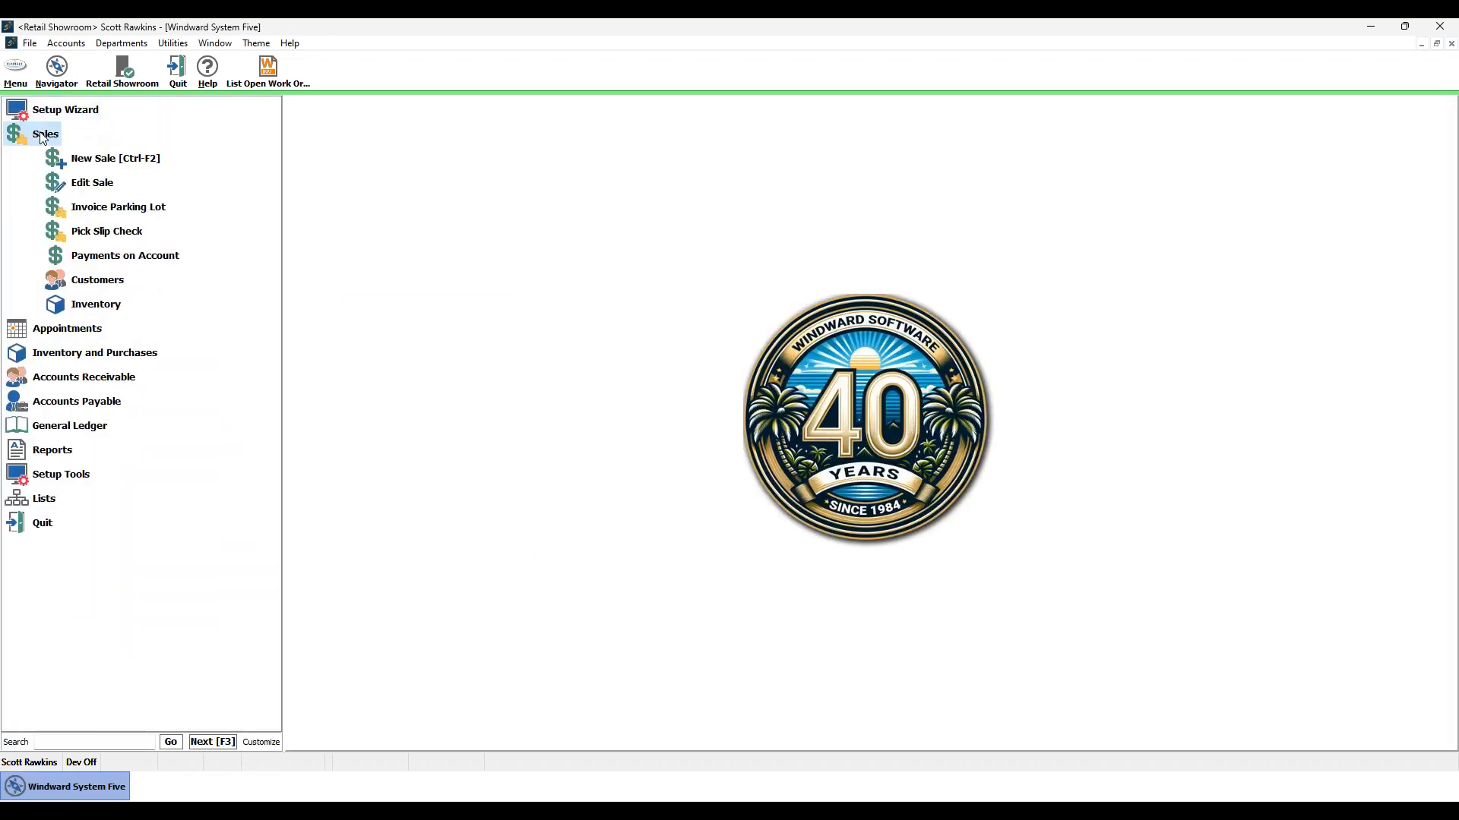
{"action": "left_click", "coordinate": [91, 182]}
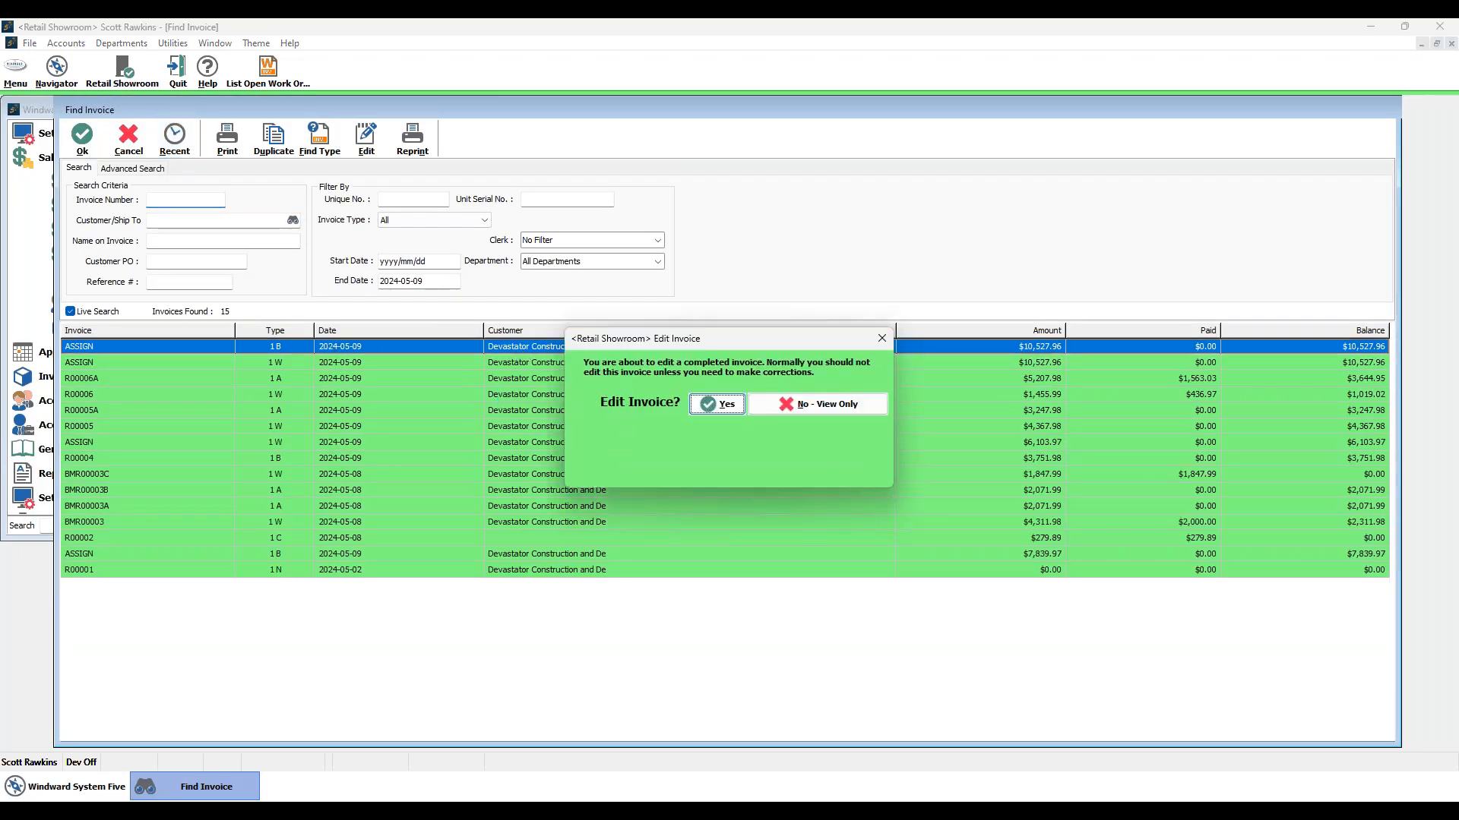
{"action": "left_click", "coordinate": [723, 407]}
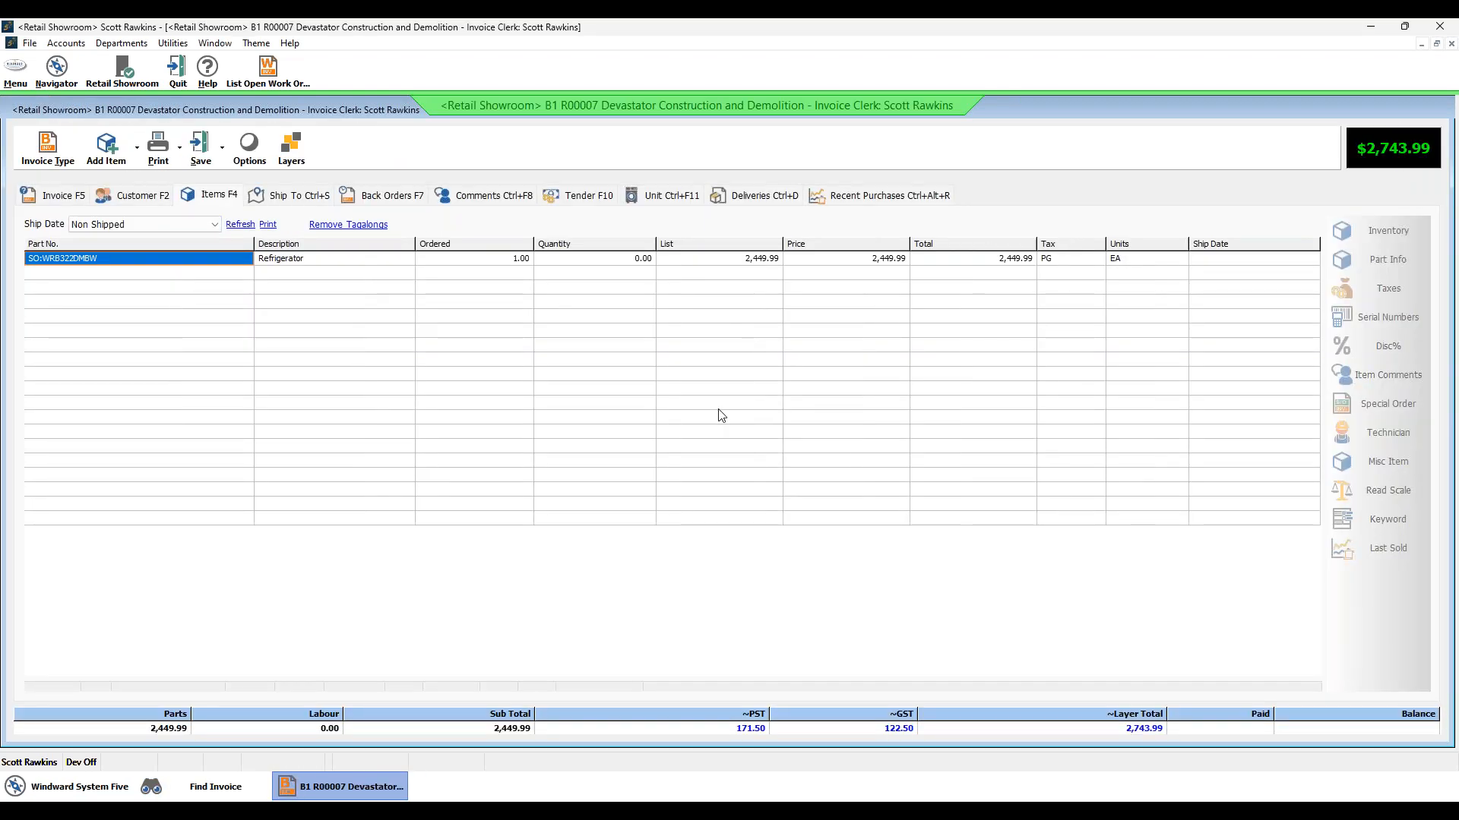
Step: Compare the invoice's items in the 2024-05-09-A and Non Shipped ship-date views, ending on 2024-05-09-A
{"action": "left_click", "coordinate": [136, 225]}
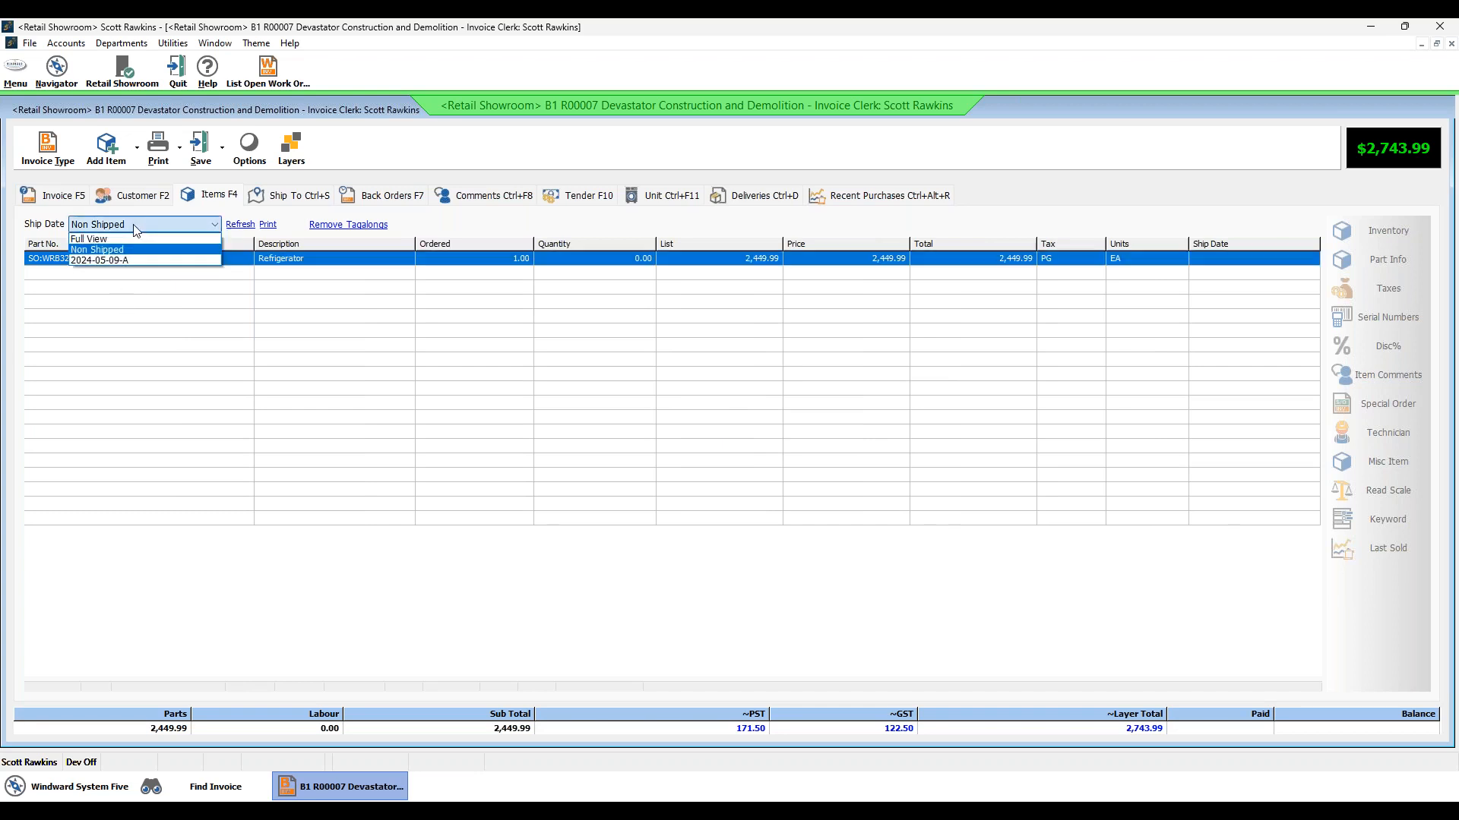
{"action": "left_click", "coordinate": [114, 256]}
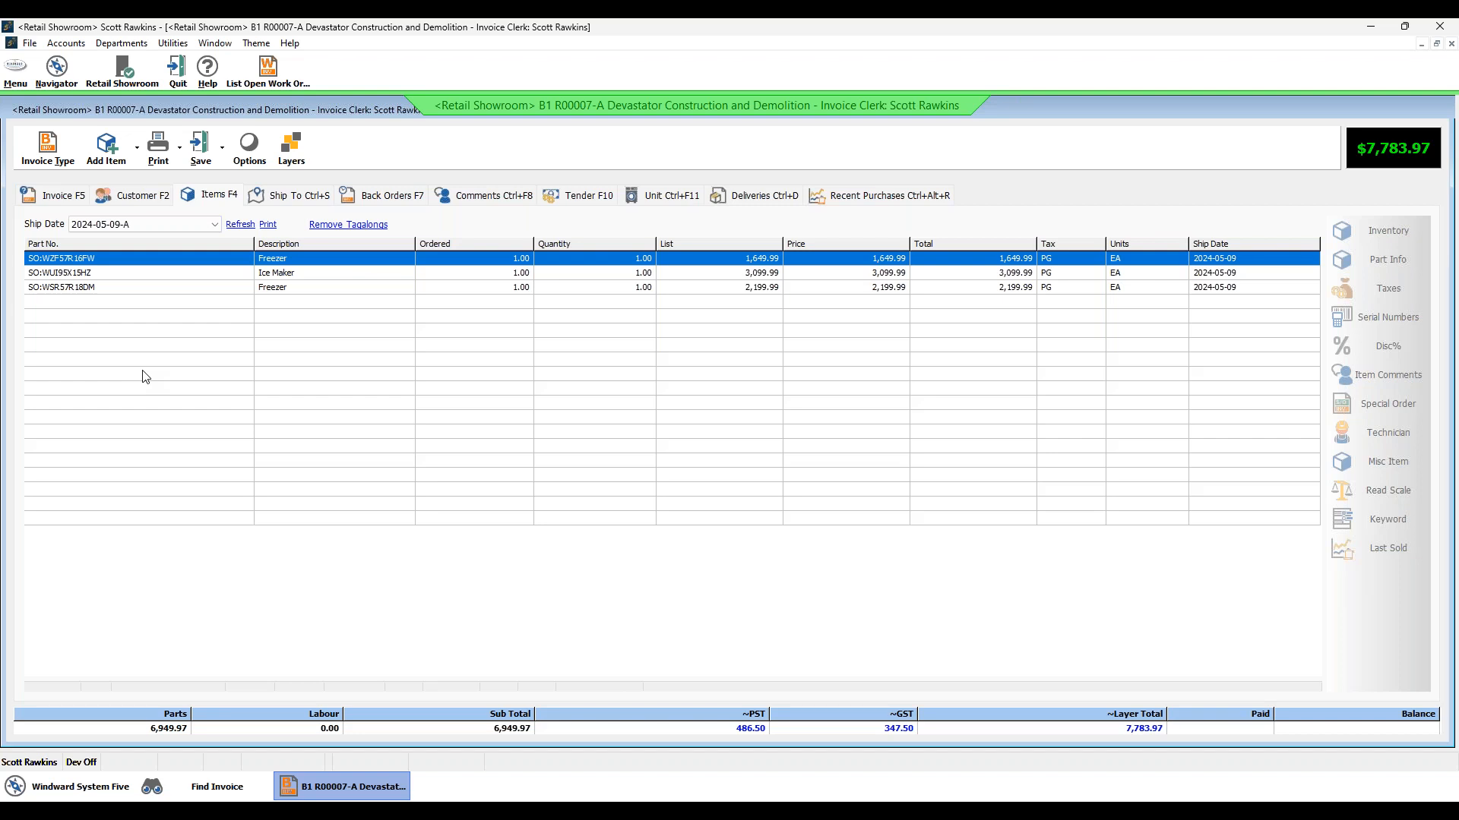
{"action": "left_click", "coordinate": [157, 225]}
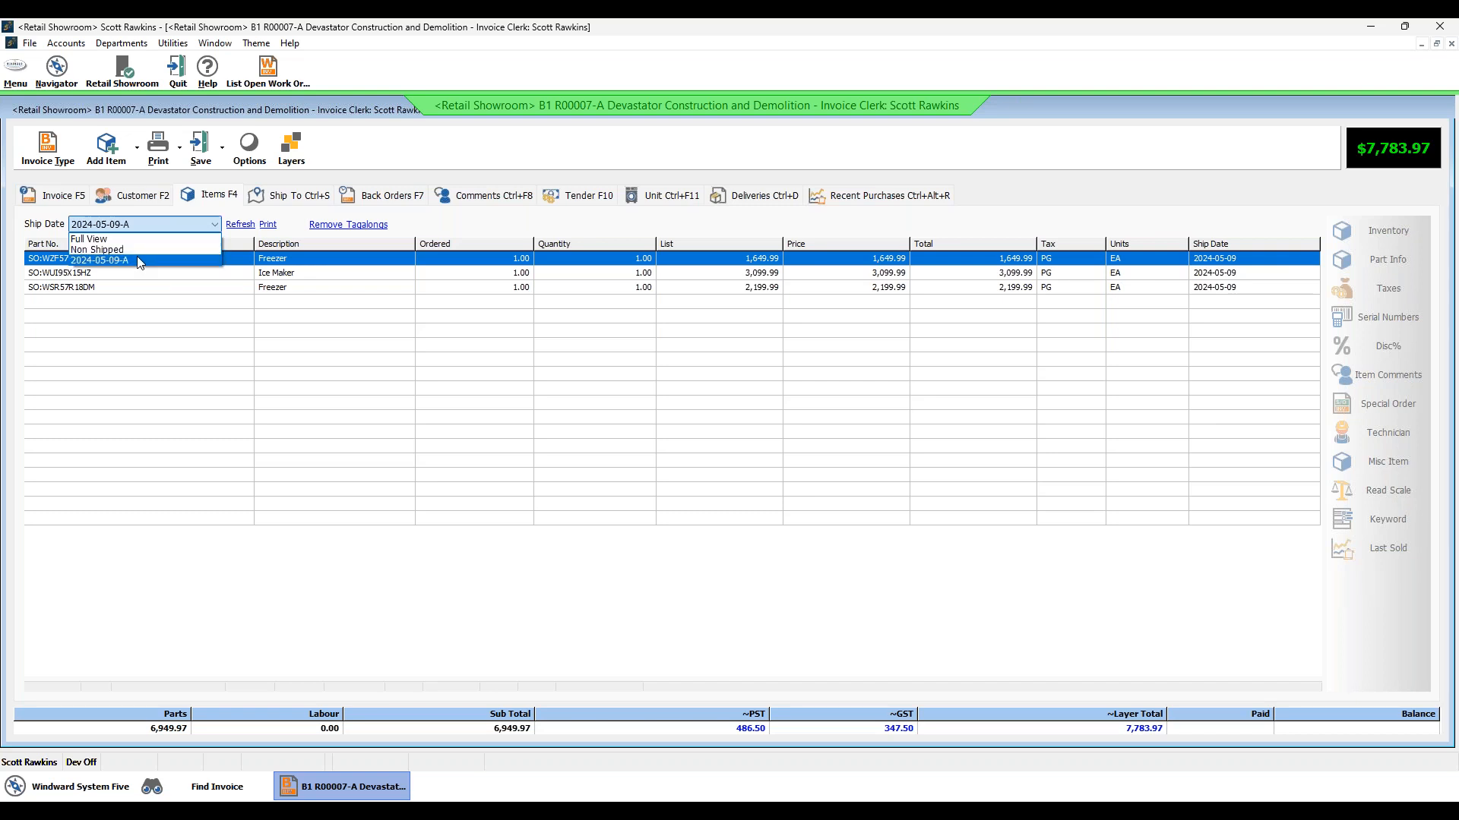
{"action": "left_click", "coordinate": [139, 251]}
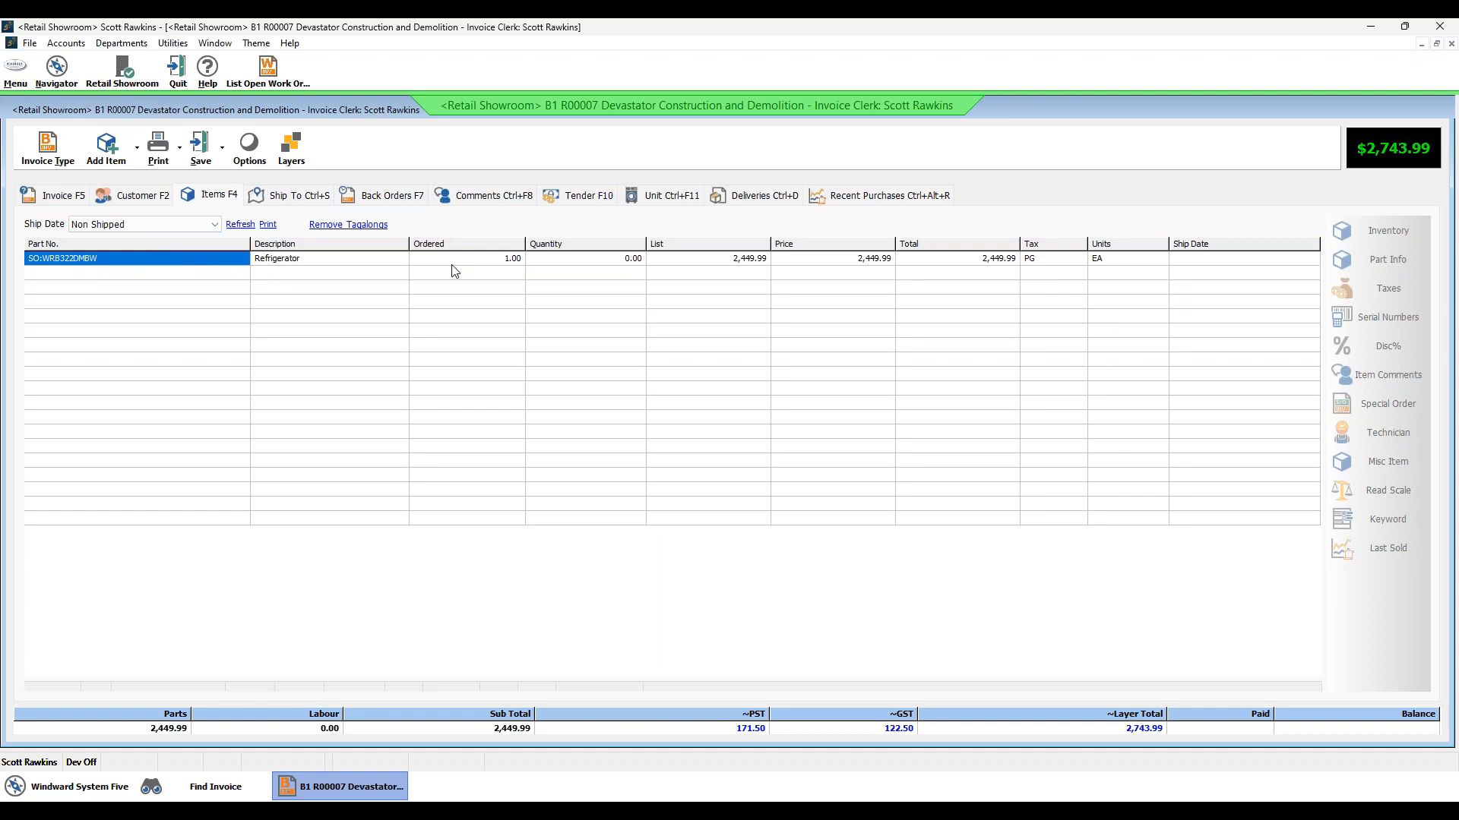
{"action": "left_click", "coordinate": [158, 225]}
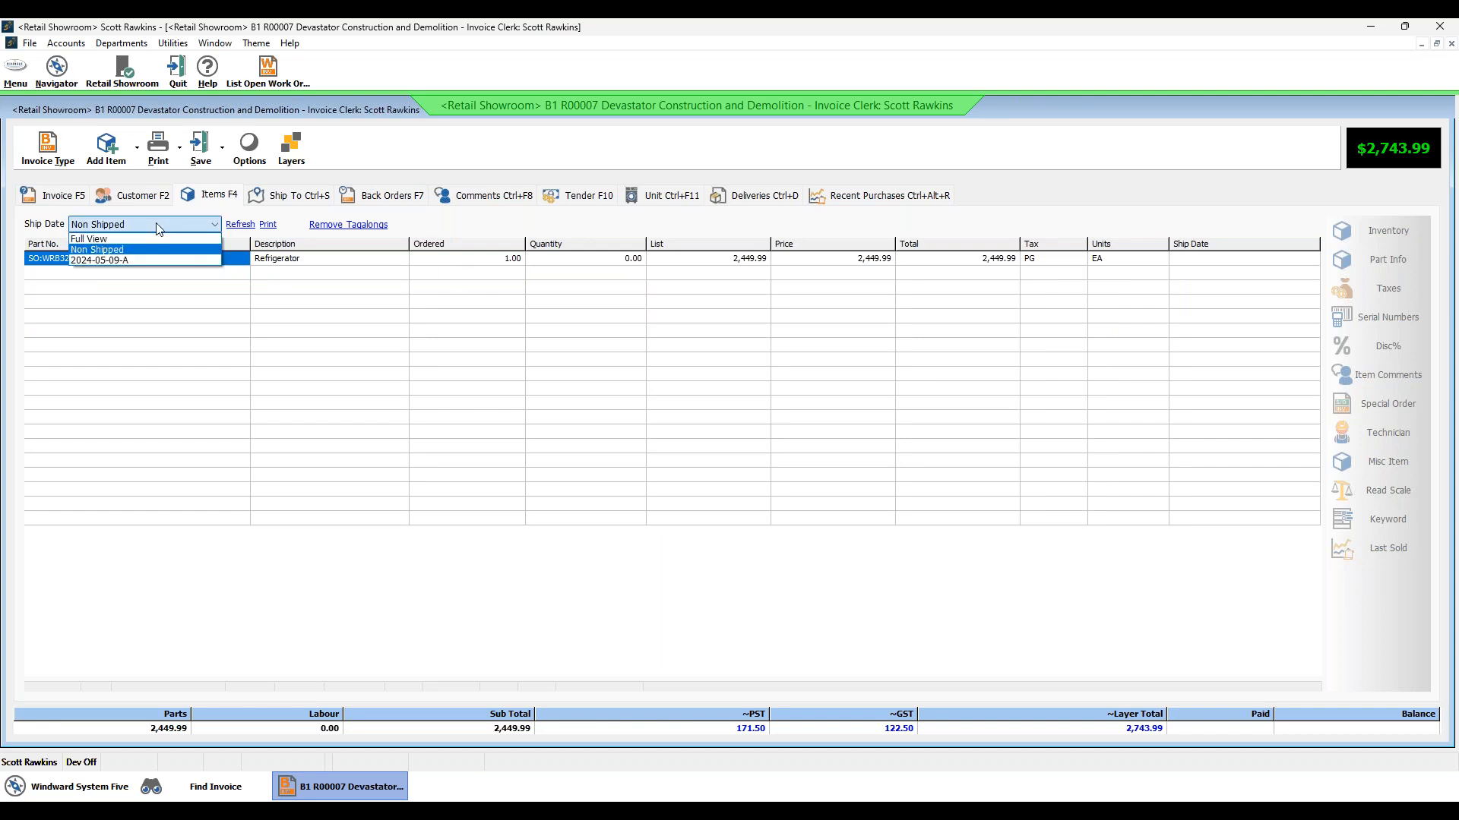
{"action": "left_click", "coordinate": [148, 261]}
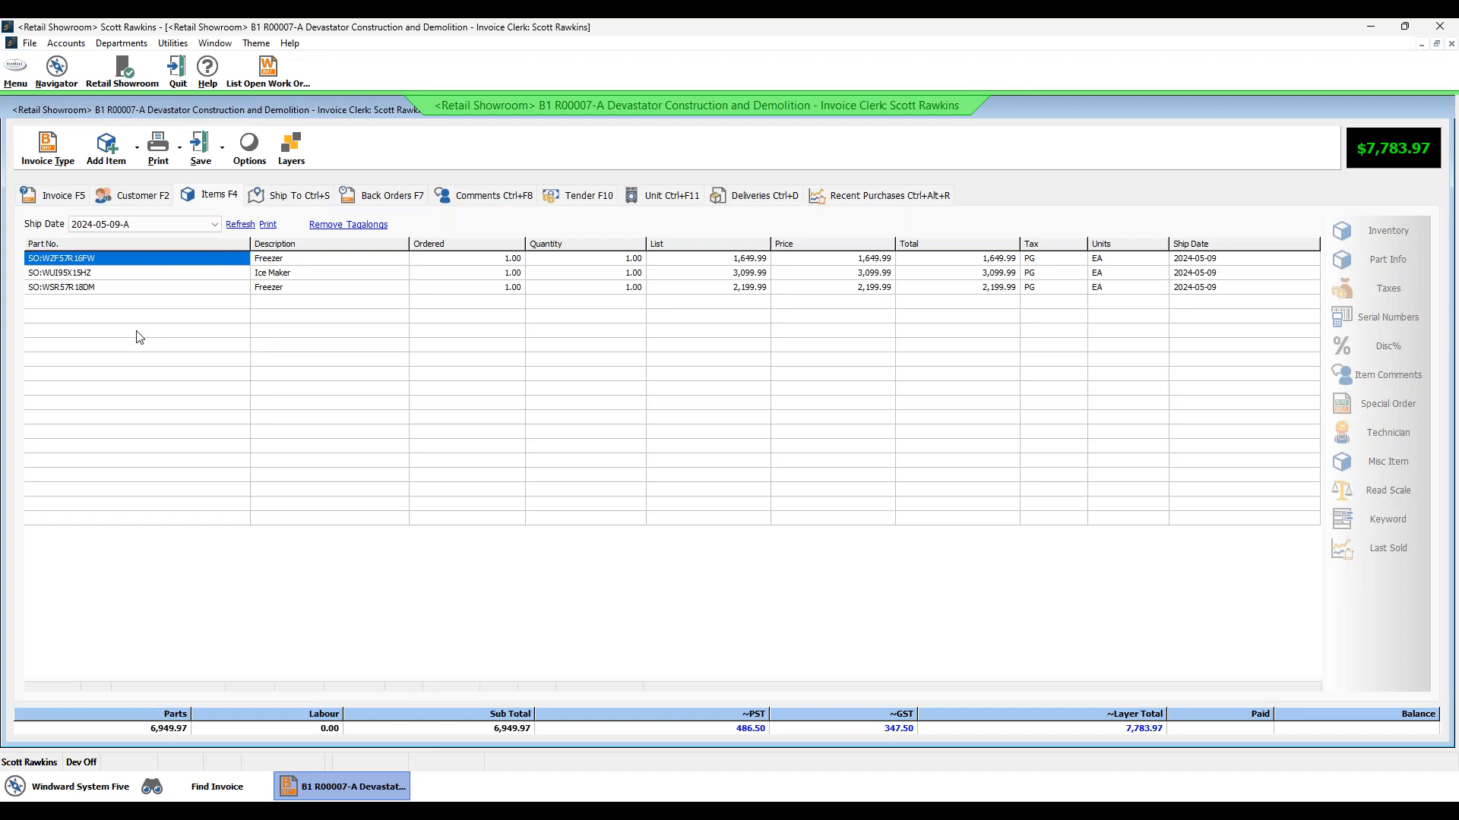